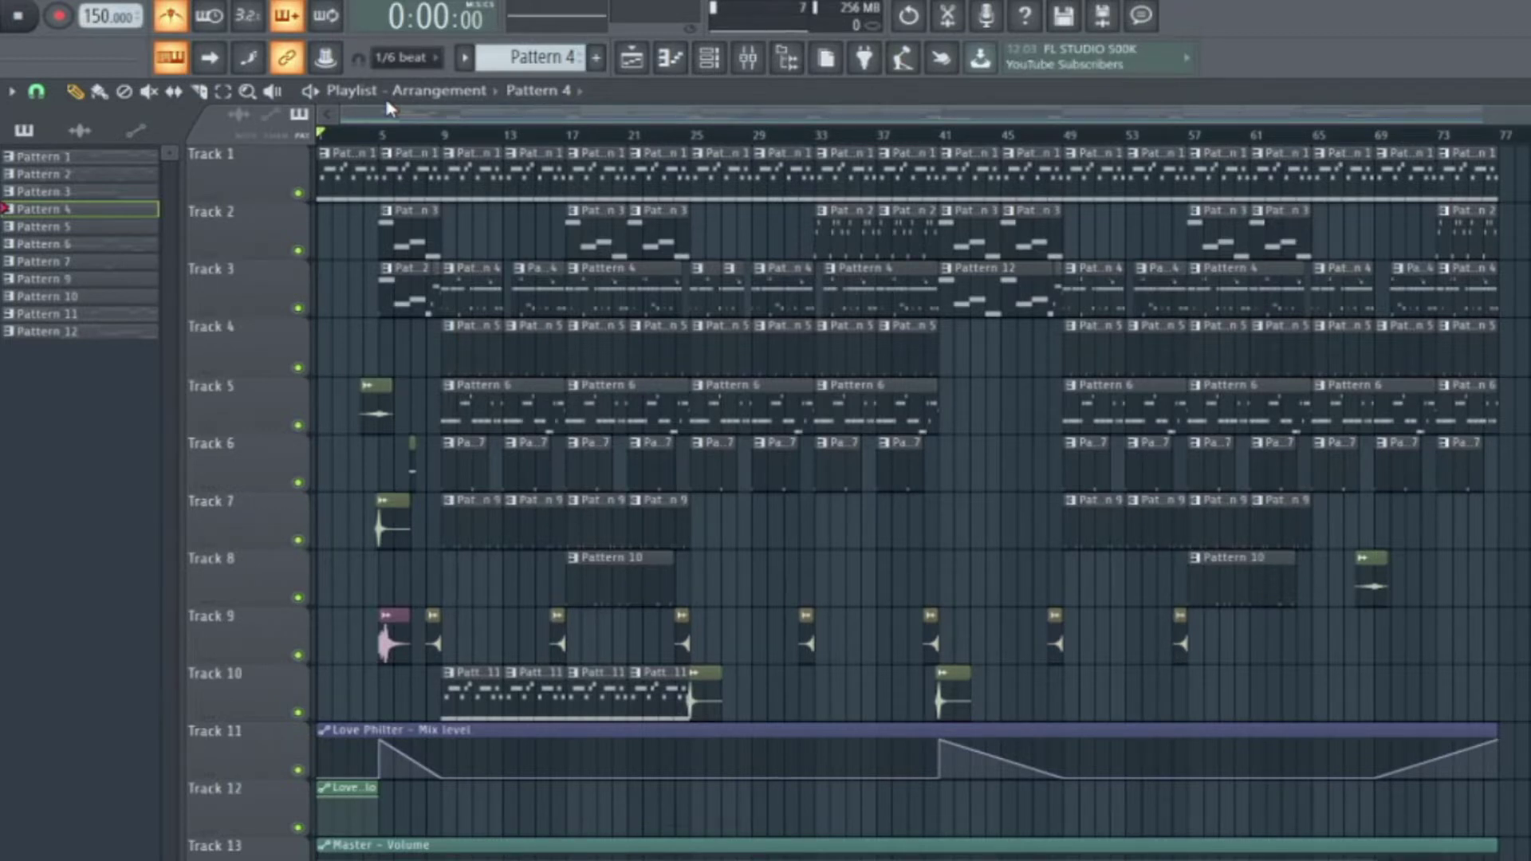
Open Pattern 1 from the playlist in the piano roll and play back its [KB] key (13) melody.
double_click(422, 174)
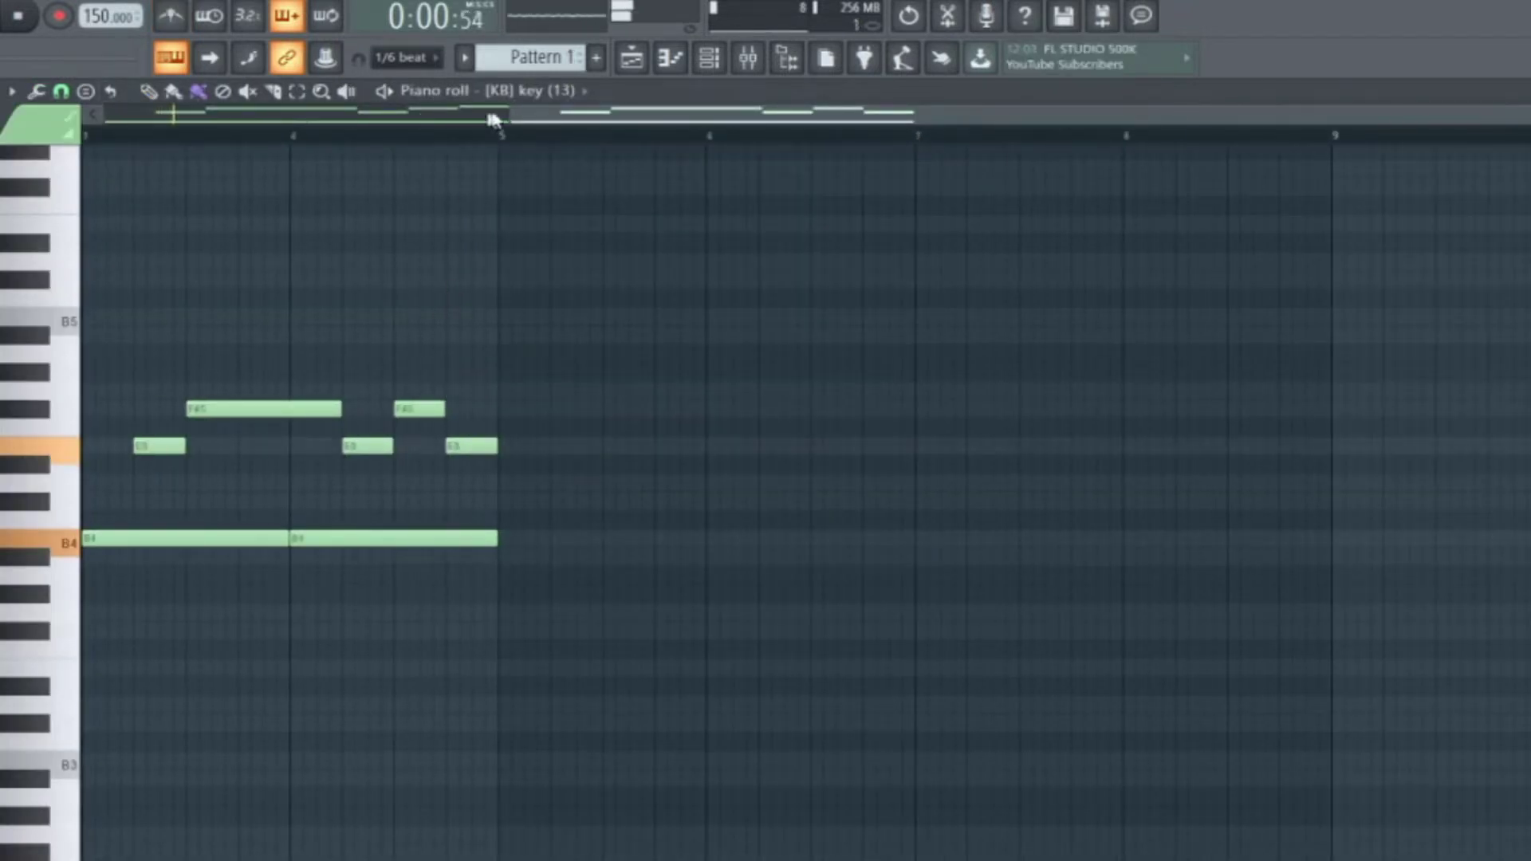
drag(487, 116, 4, 116)
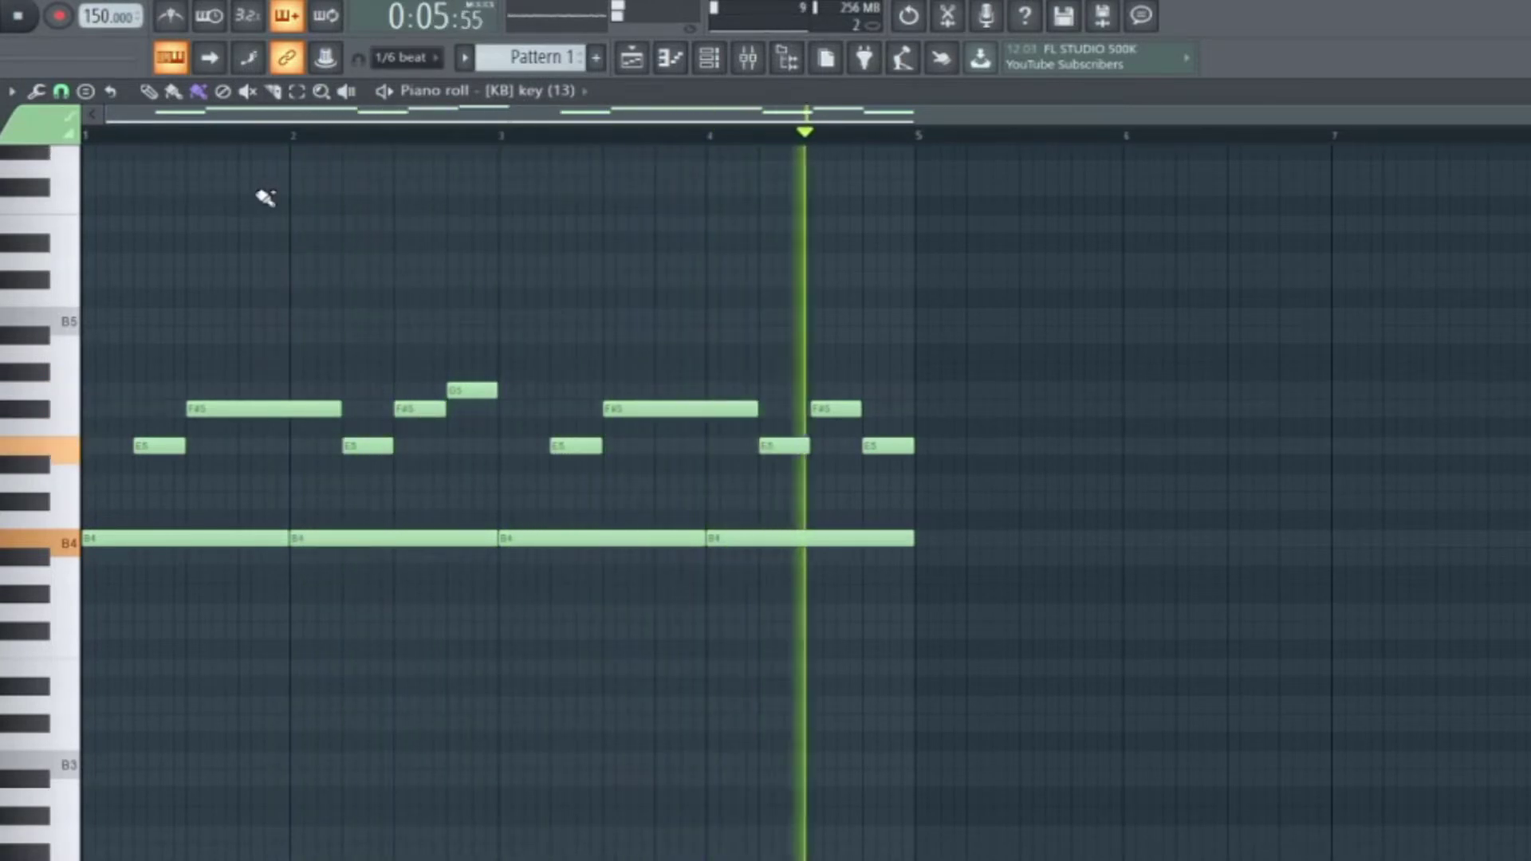
key(space)
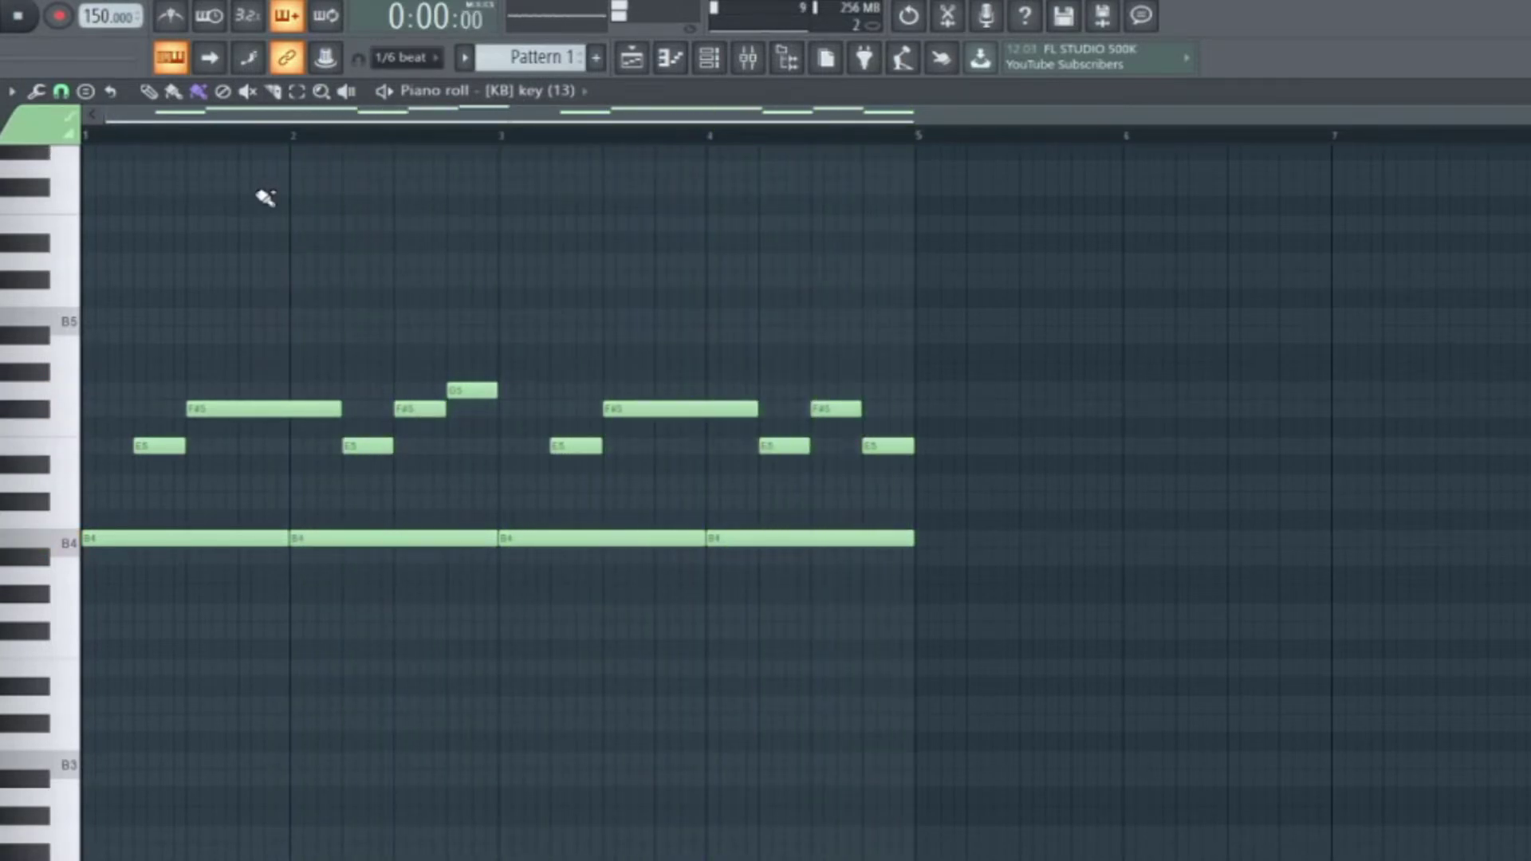
Review the sample, volume envelope and miscellaneous settings of the [KB] key (13) channel, and close its window.
click(638, 56)
click(669, 58)
click(359, 767)
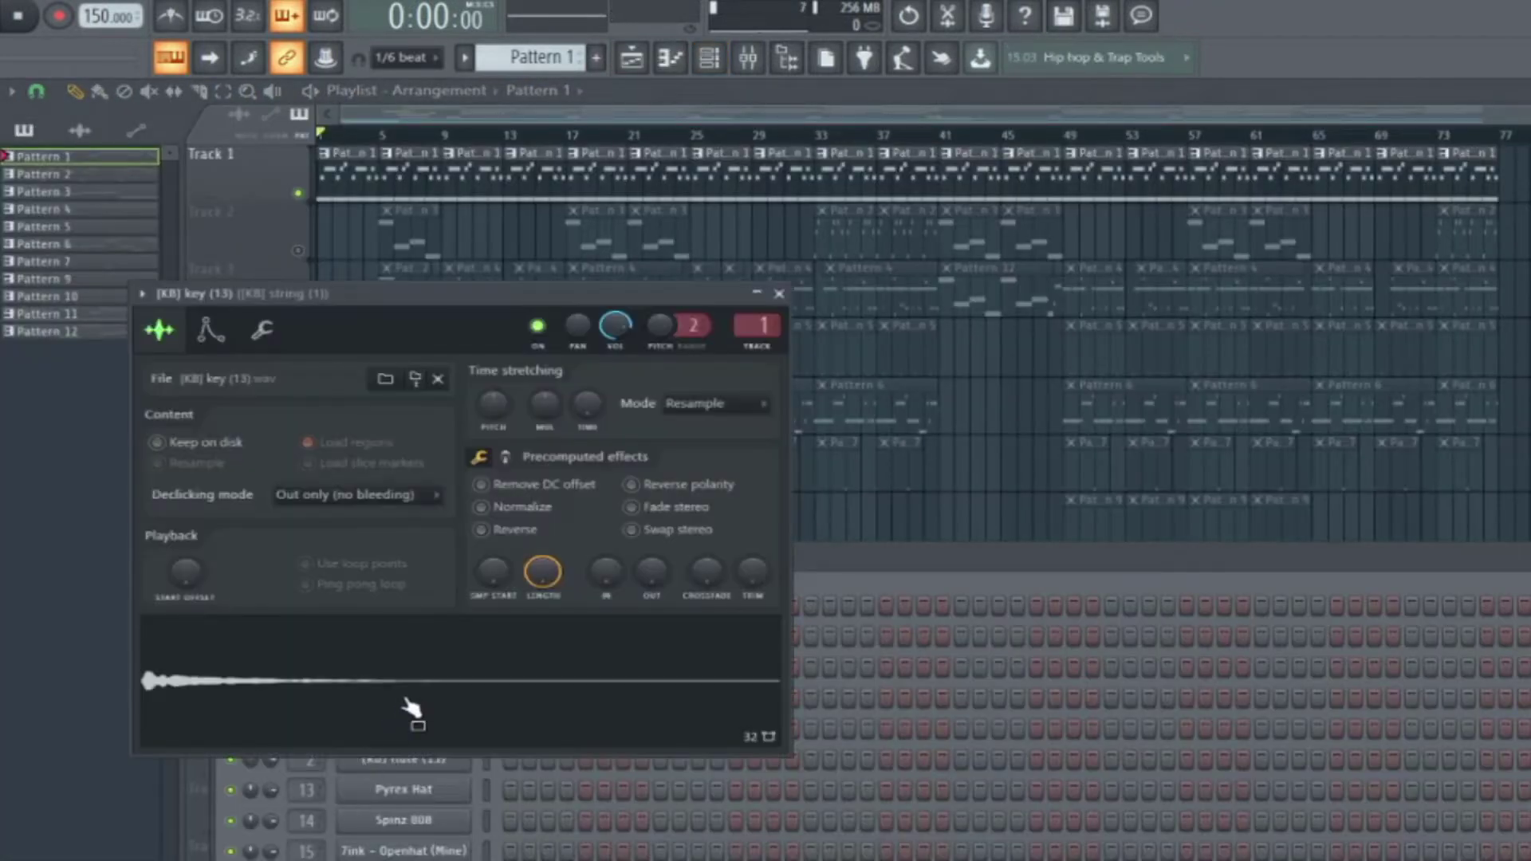
click(273, 338)
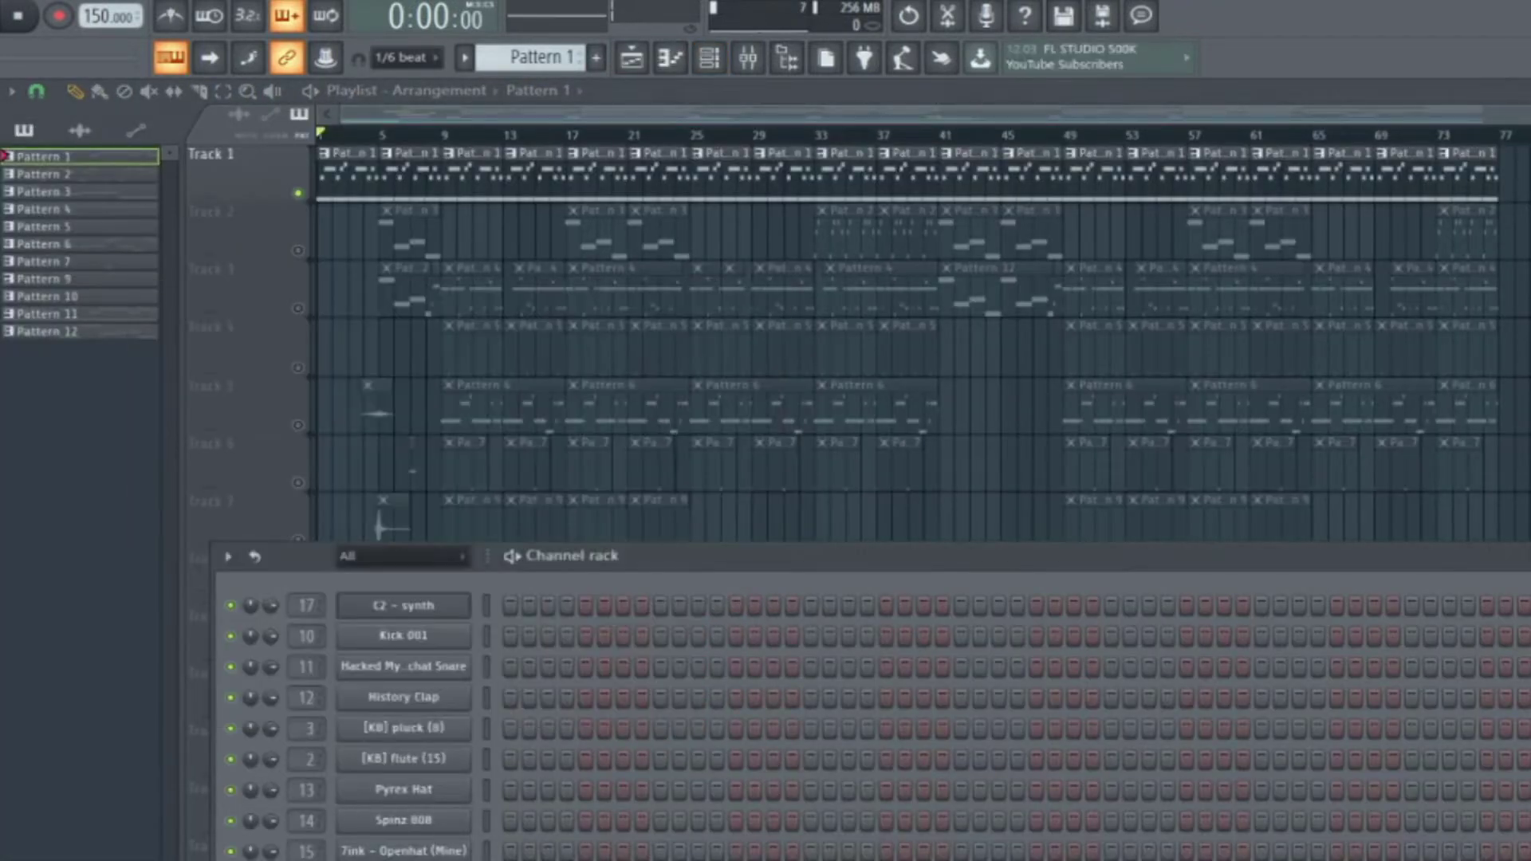
click(209, 331)
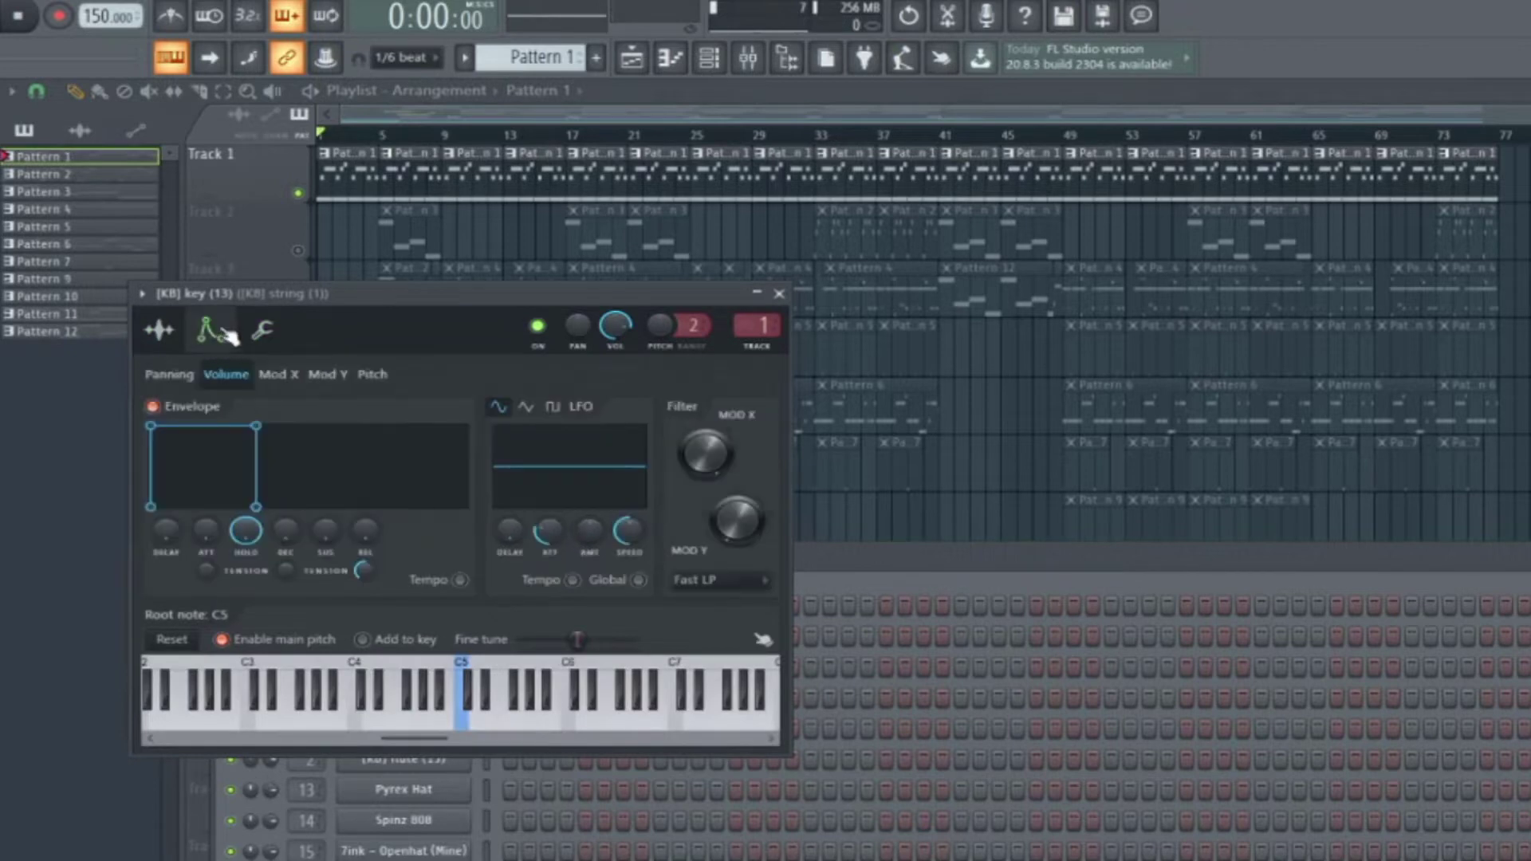
click(162, 330)
click(262, 329)
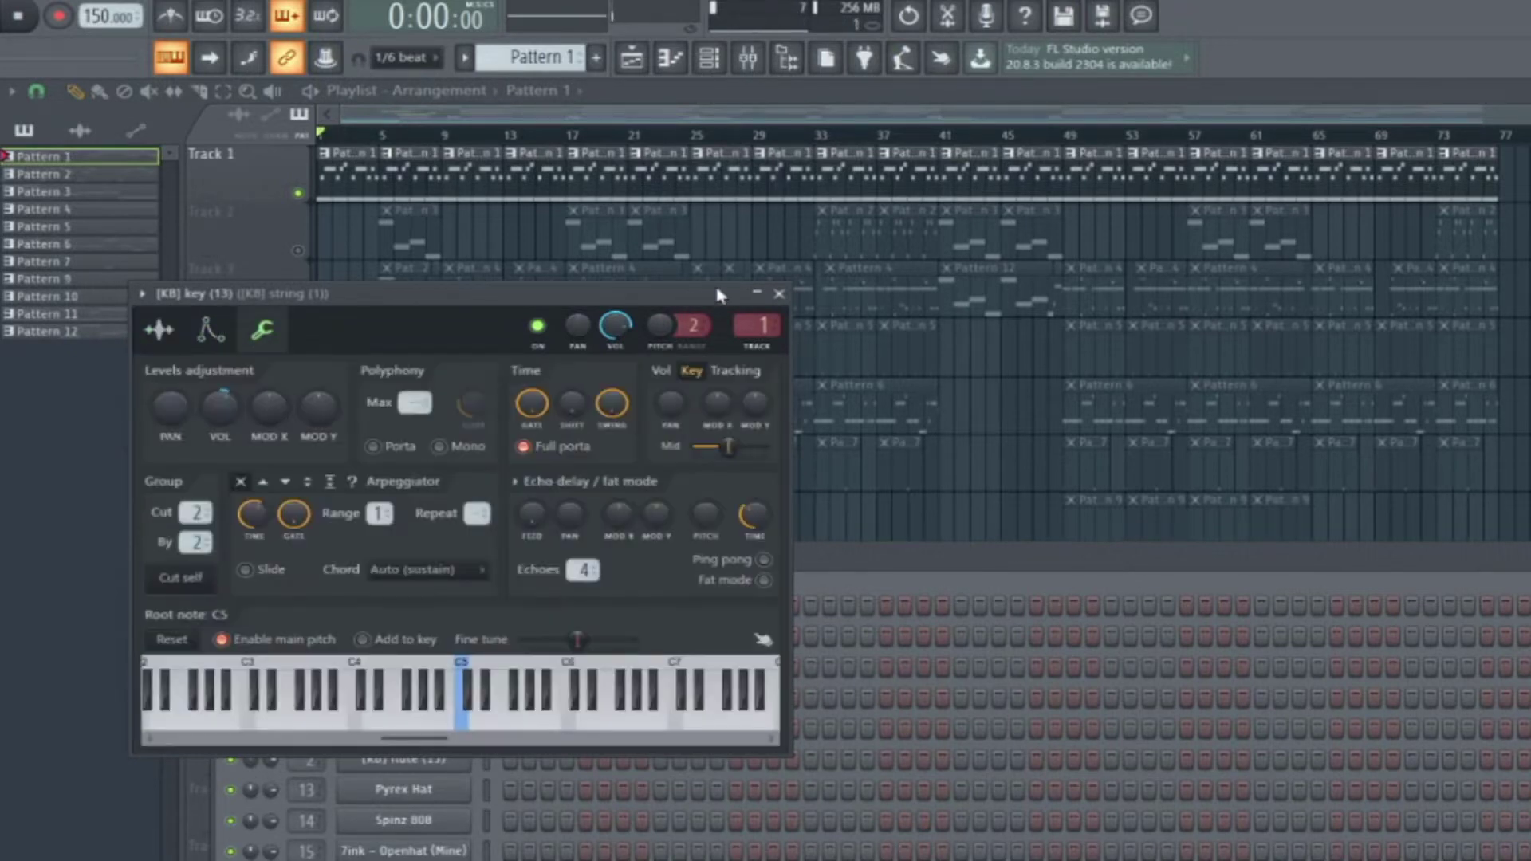
click(781, 294)
Bring back Pattern 1's piano roll and audition B4 and higher notes on the keyboard.
drag(648, 563, 588, 399)
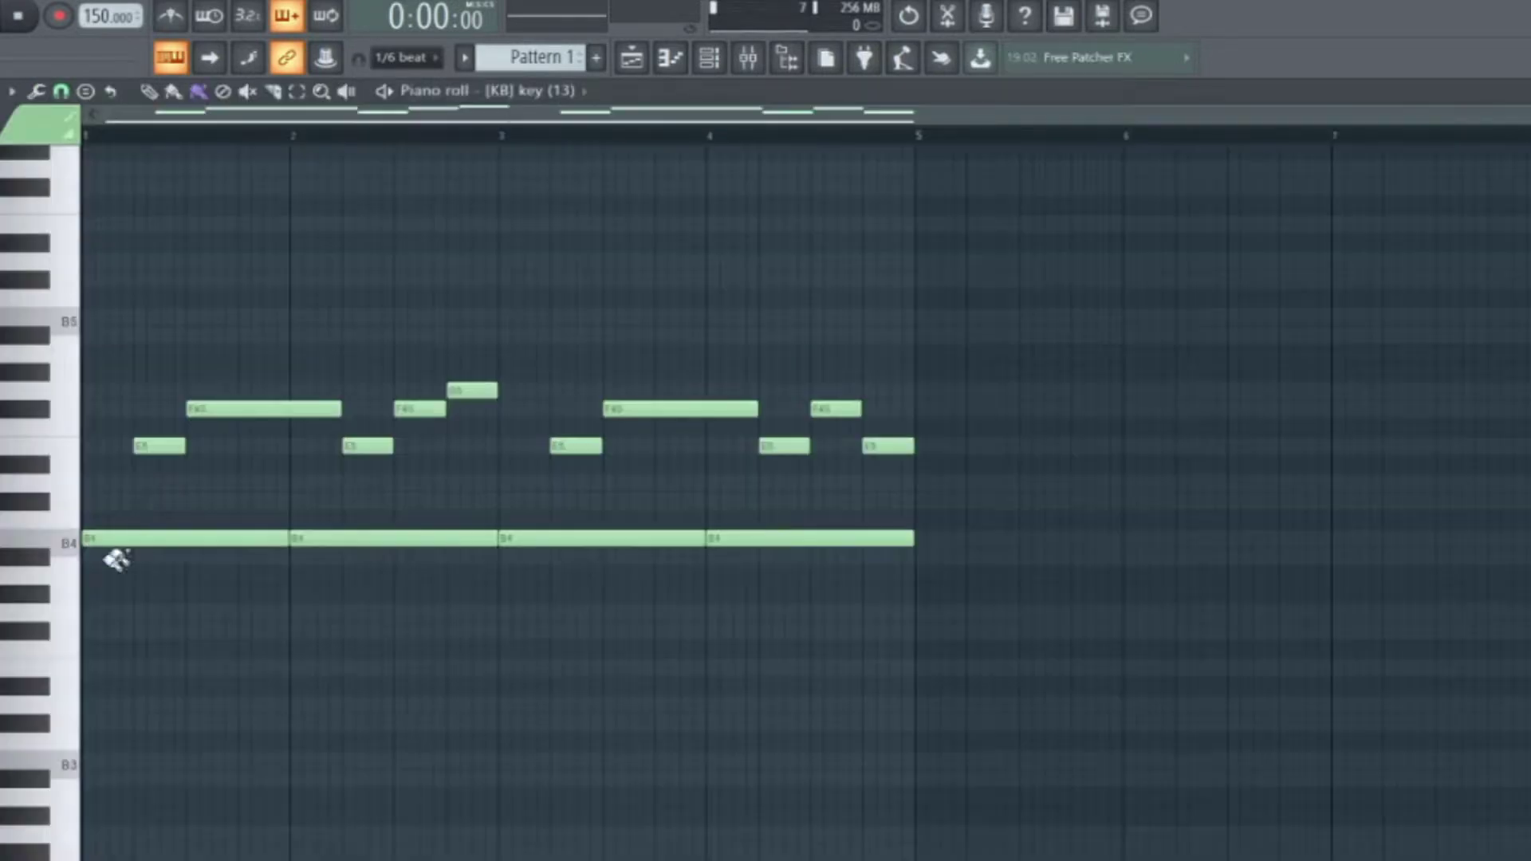
click(67, 539)
click(59, 433)
click(78, 426)
Open Pattern 3 from the playlist in the piano roll and play back its [KB] flute (15) melody.
key(F5)
scroll(668, 229, up, 3)
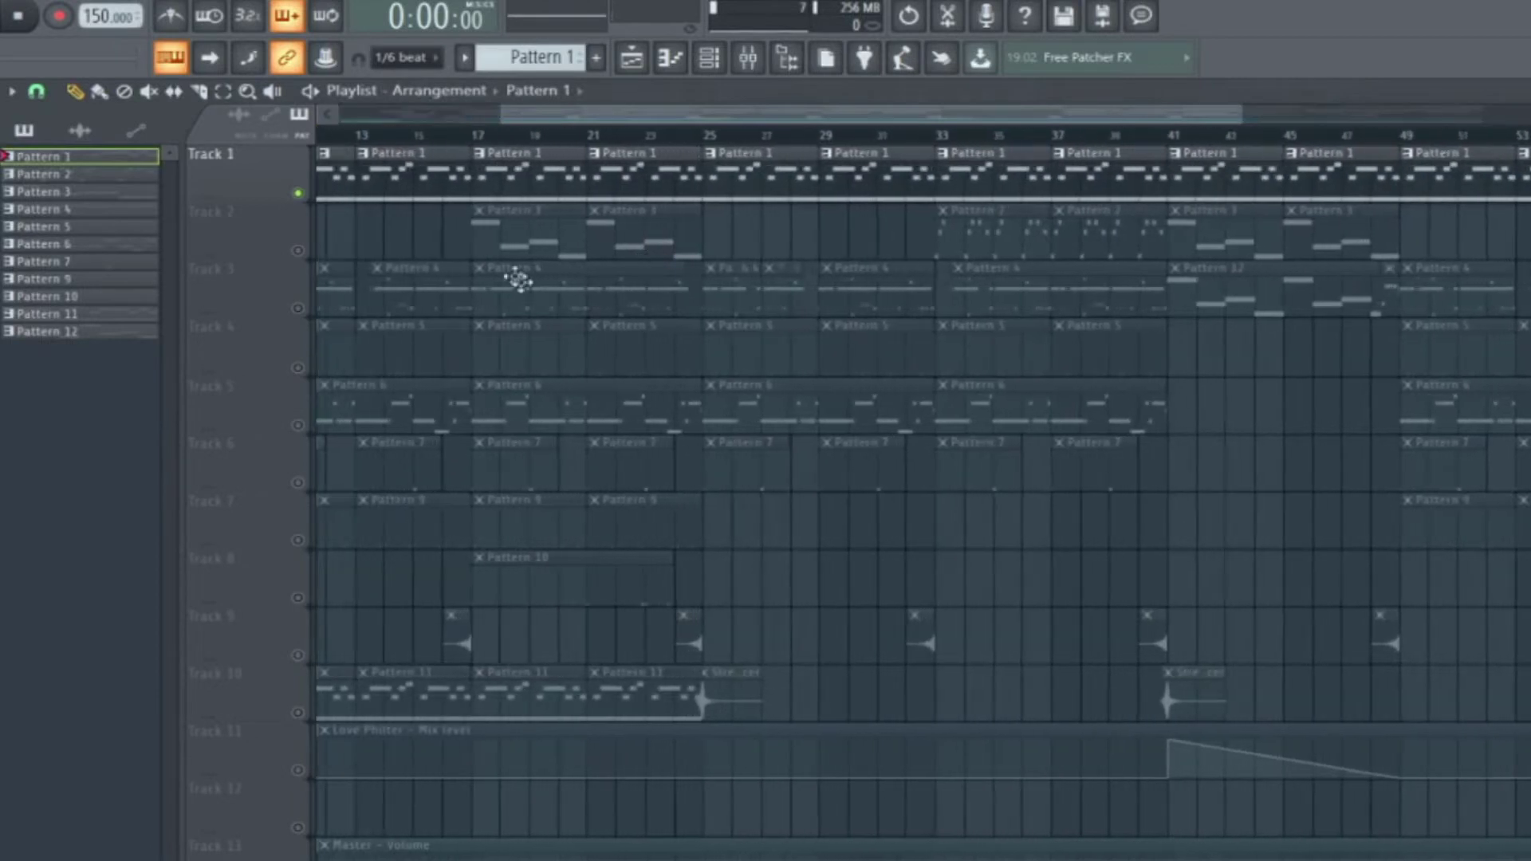
drag(724, 116, 558, 120)
double_click(442, 296)
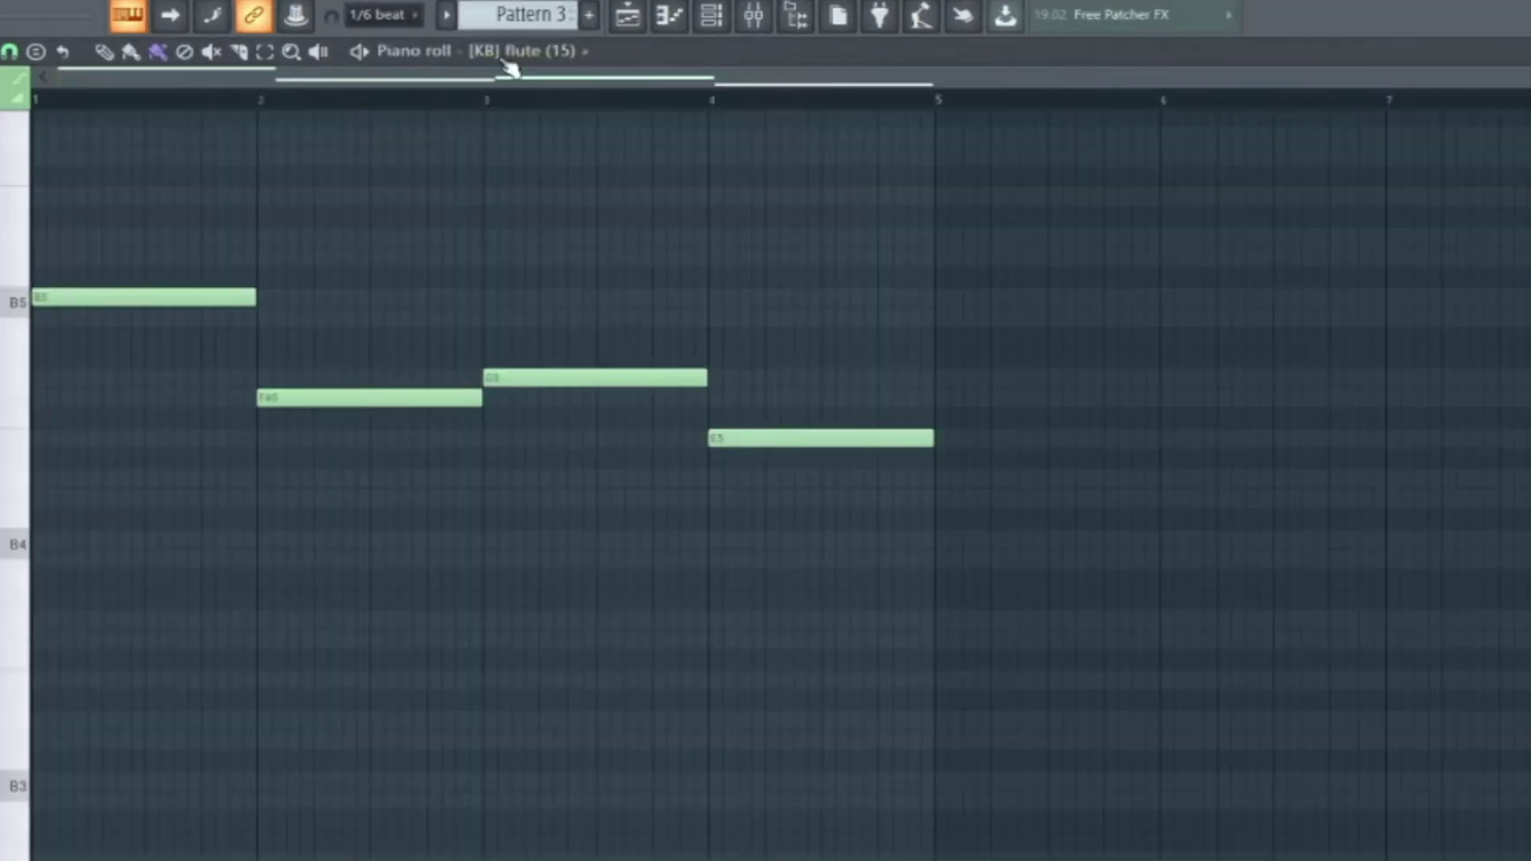
key(space)
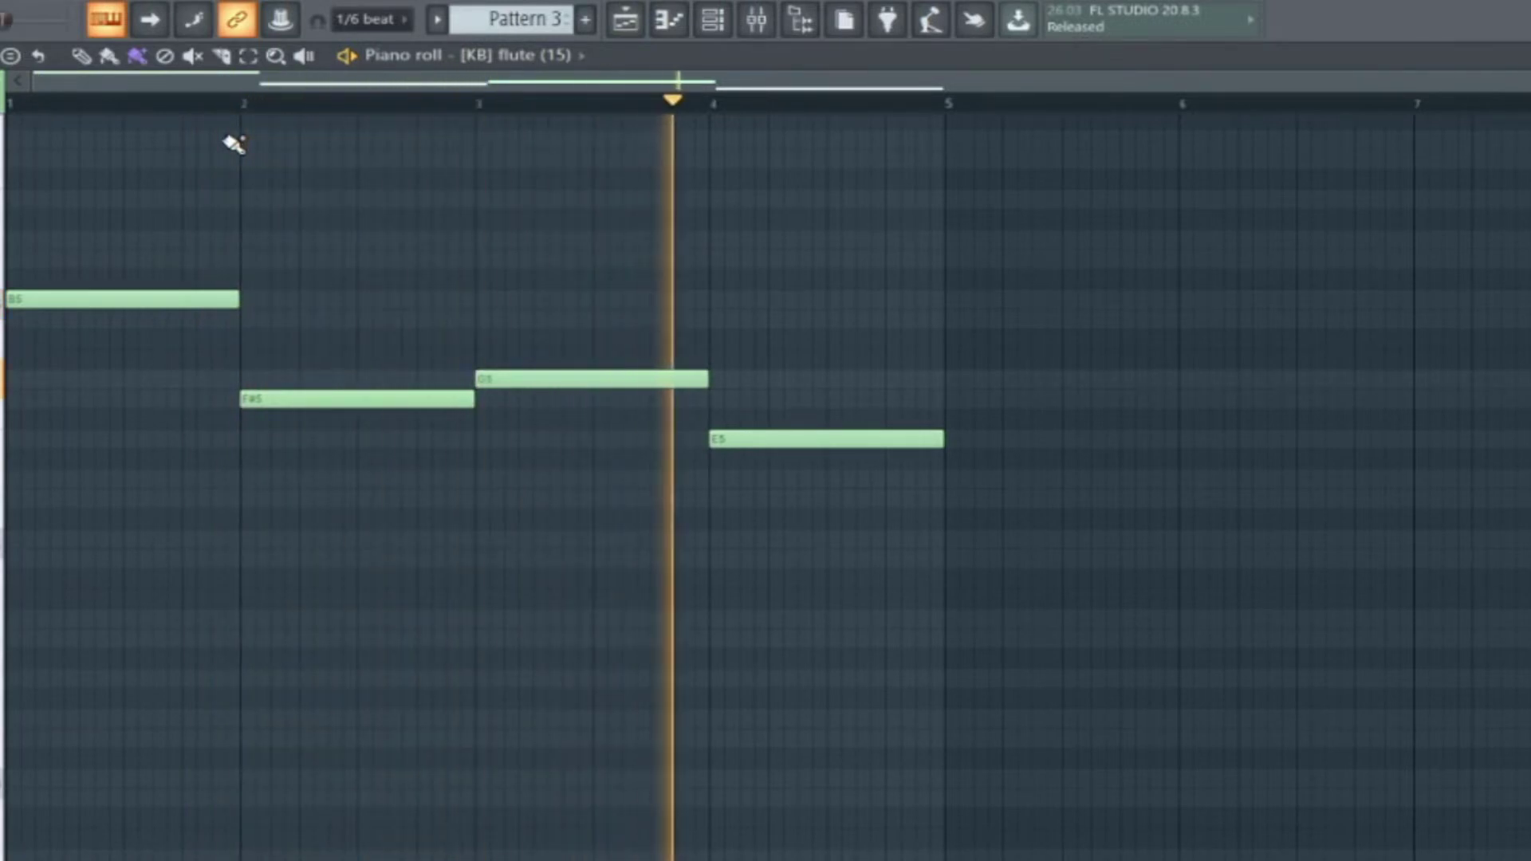
key(space)
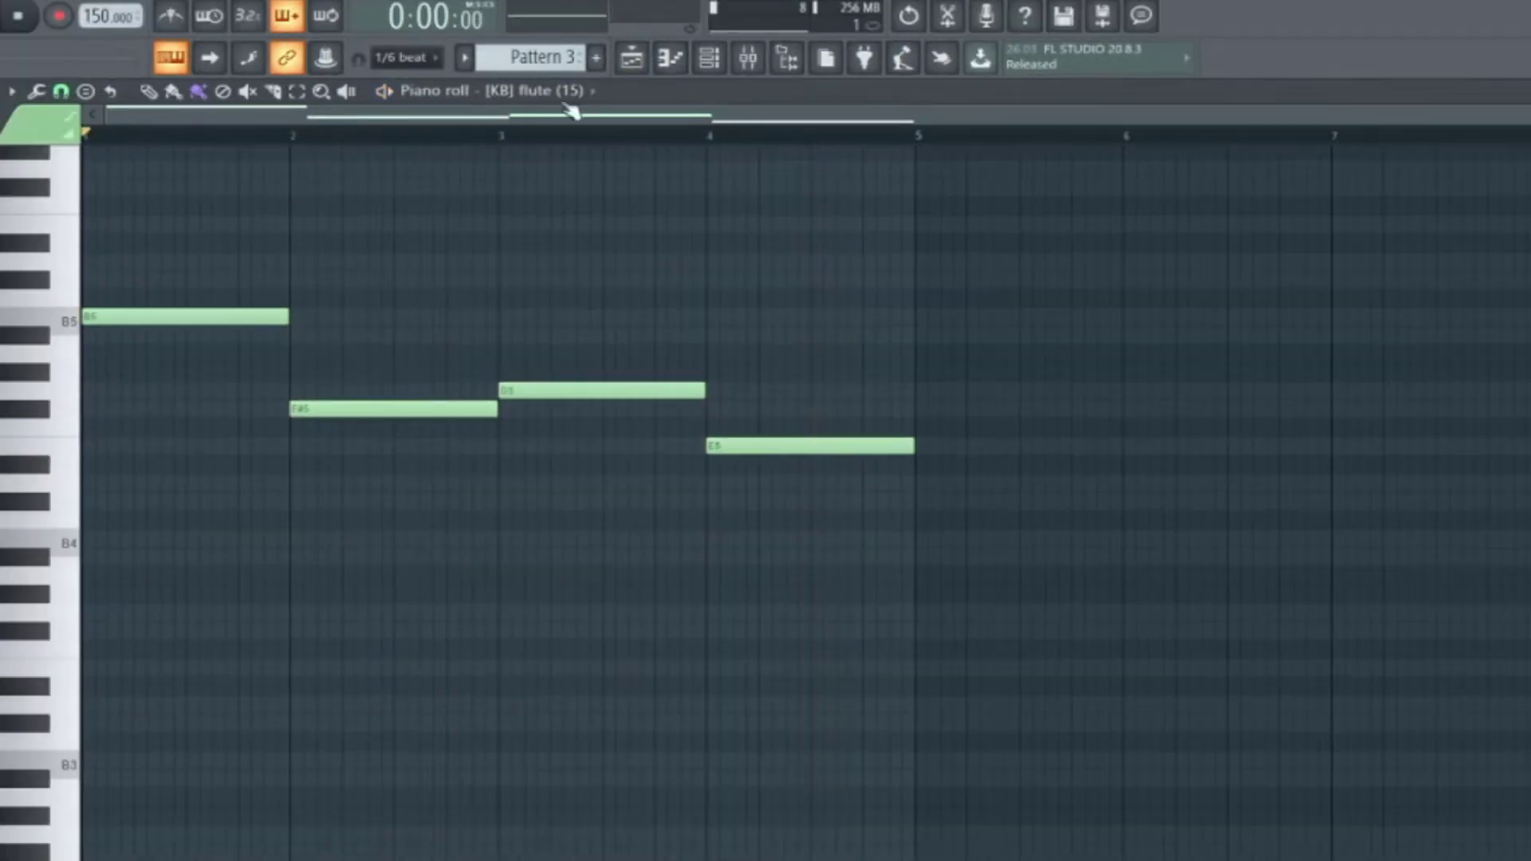
Unmute Track 2 in the playlist and place the playhead at the start of its Pattern 2 clips near bar 33.
click(628, 61)
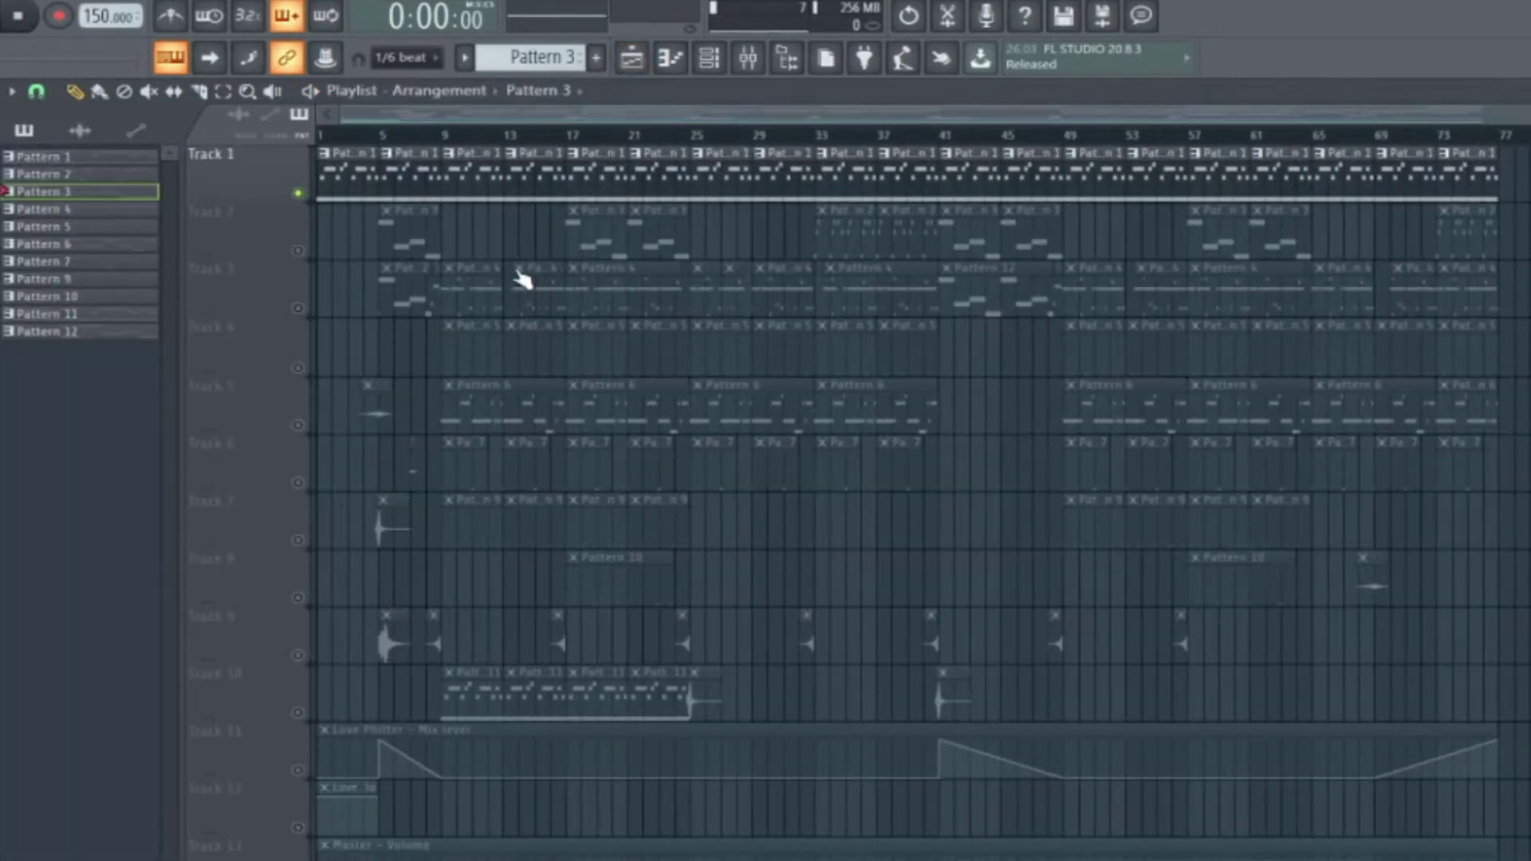
click(299, 251)
click(828, 139)
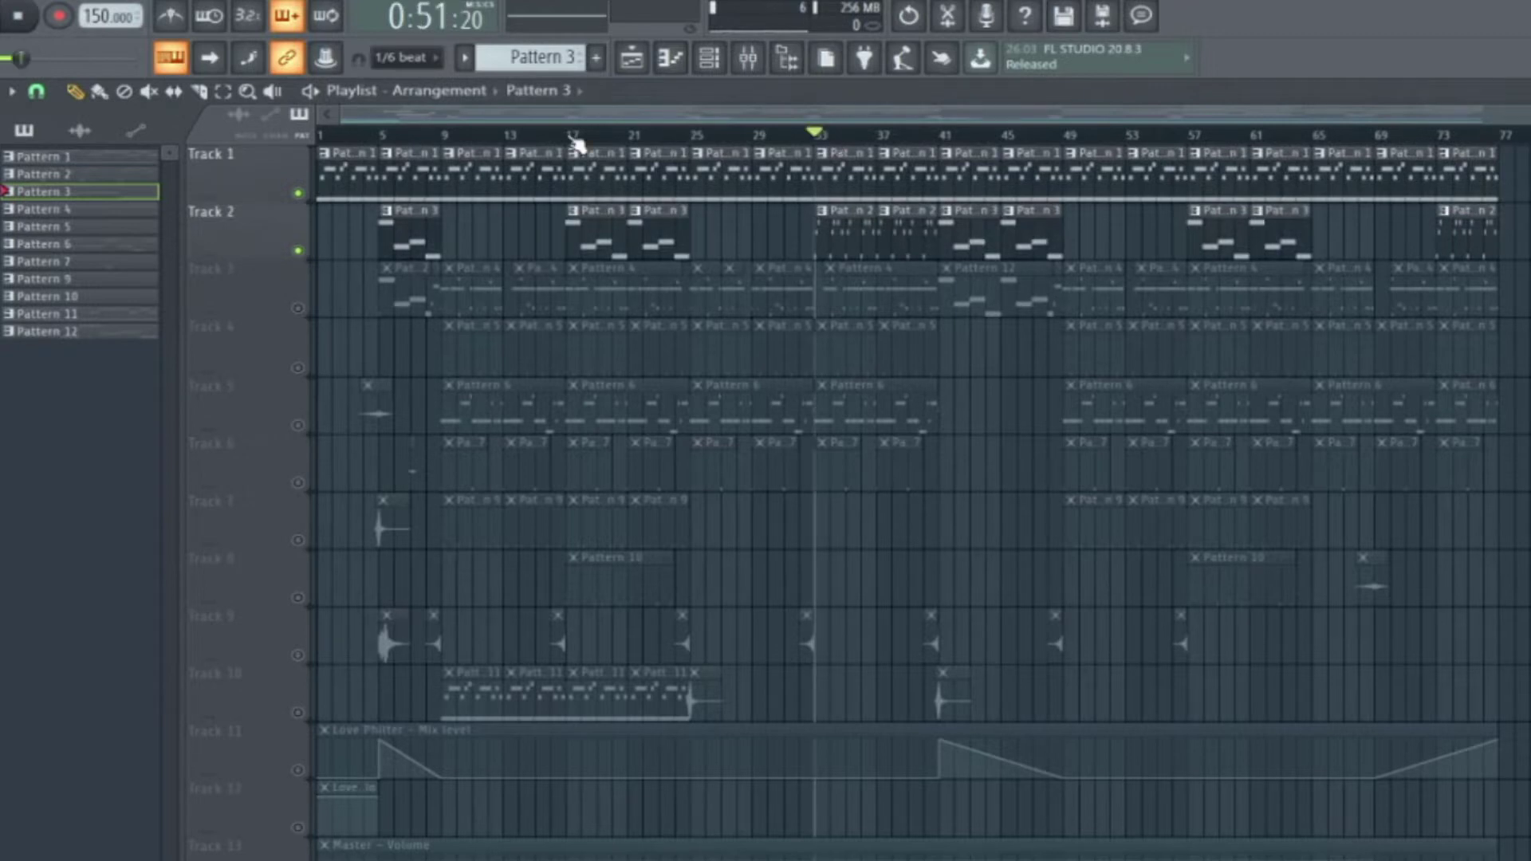
click(576, 138)
click(820, 140)
Open Pattern 2 in the piano roll and play back its [KB] pluck (8) melody.
double_click(851, 246)
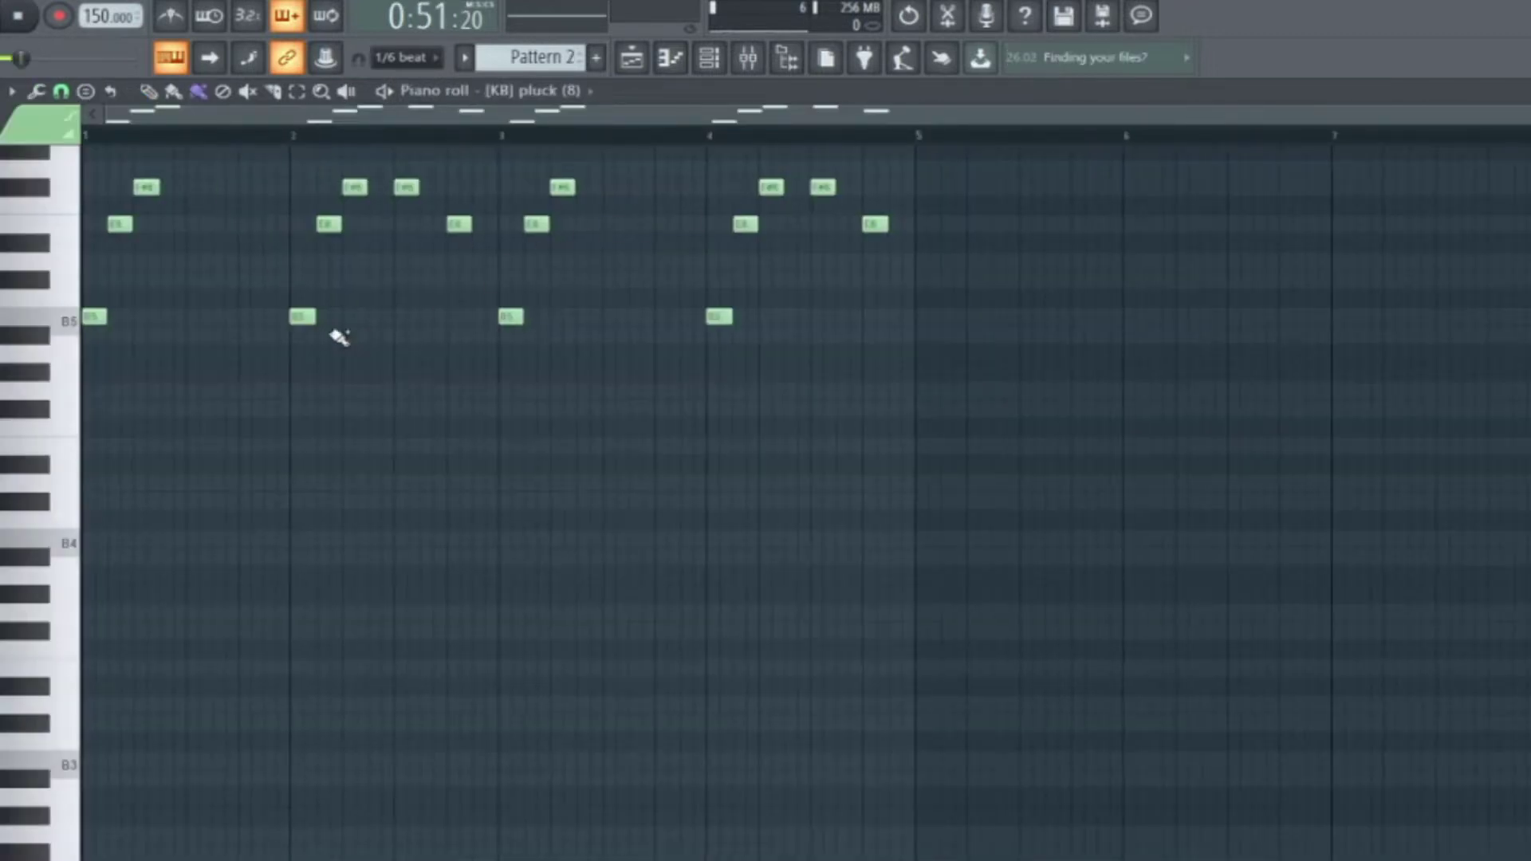
scroll(144, 212, up, 4)
scroll(160, 199, down, 3)
scroll(114, 152, up, 2)
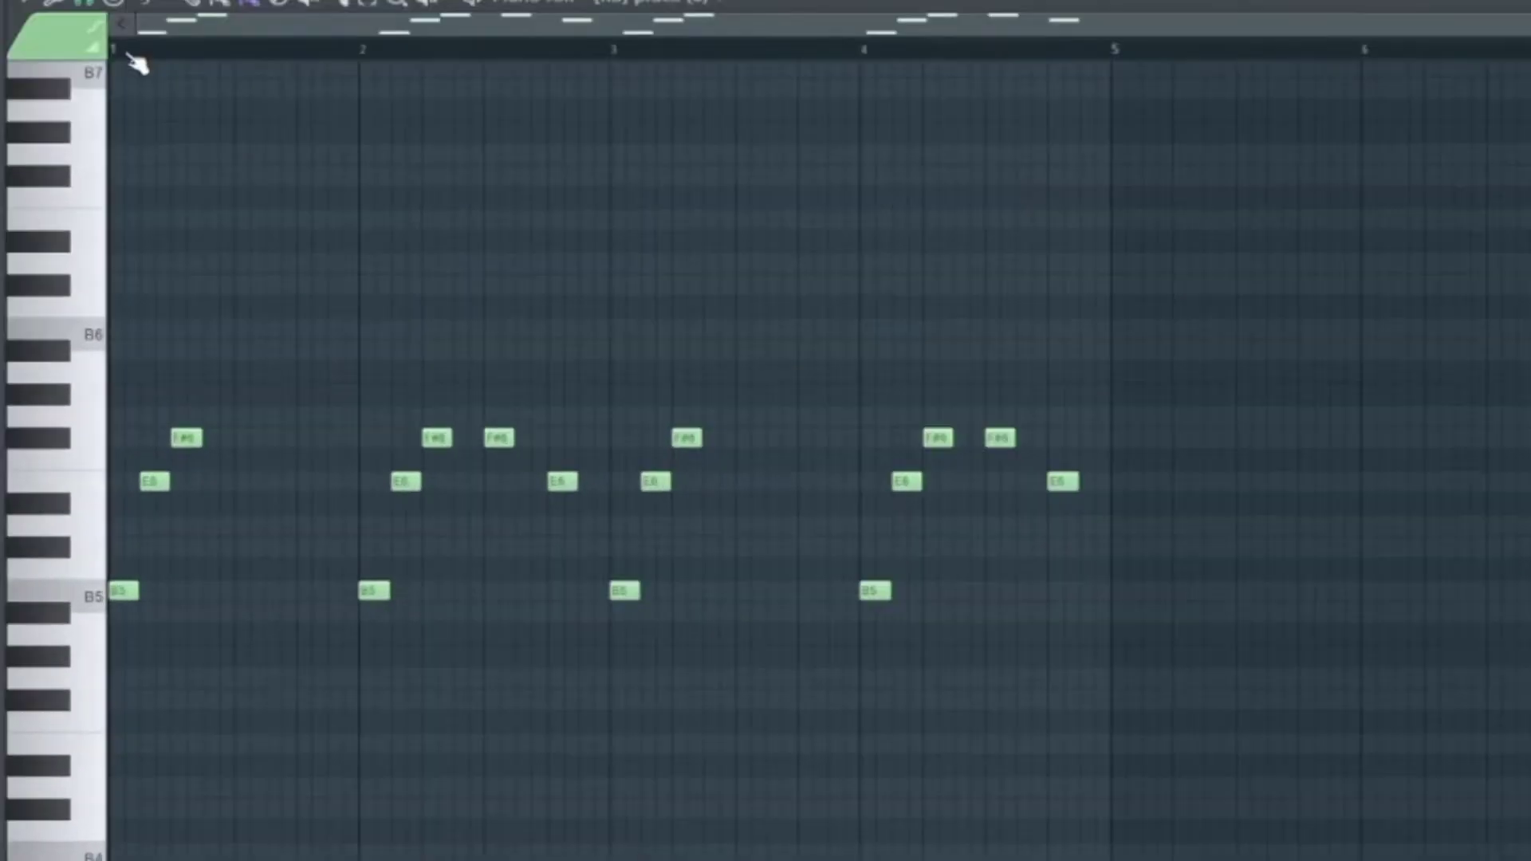
key(space)
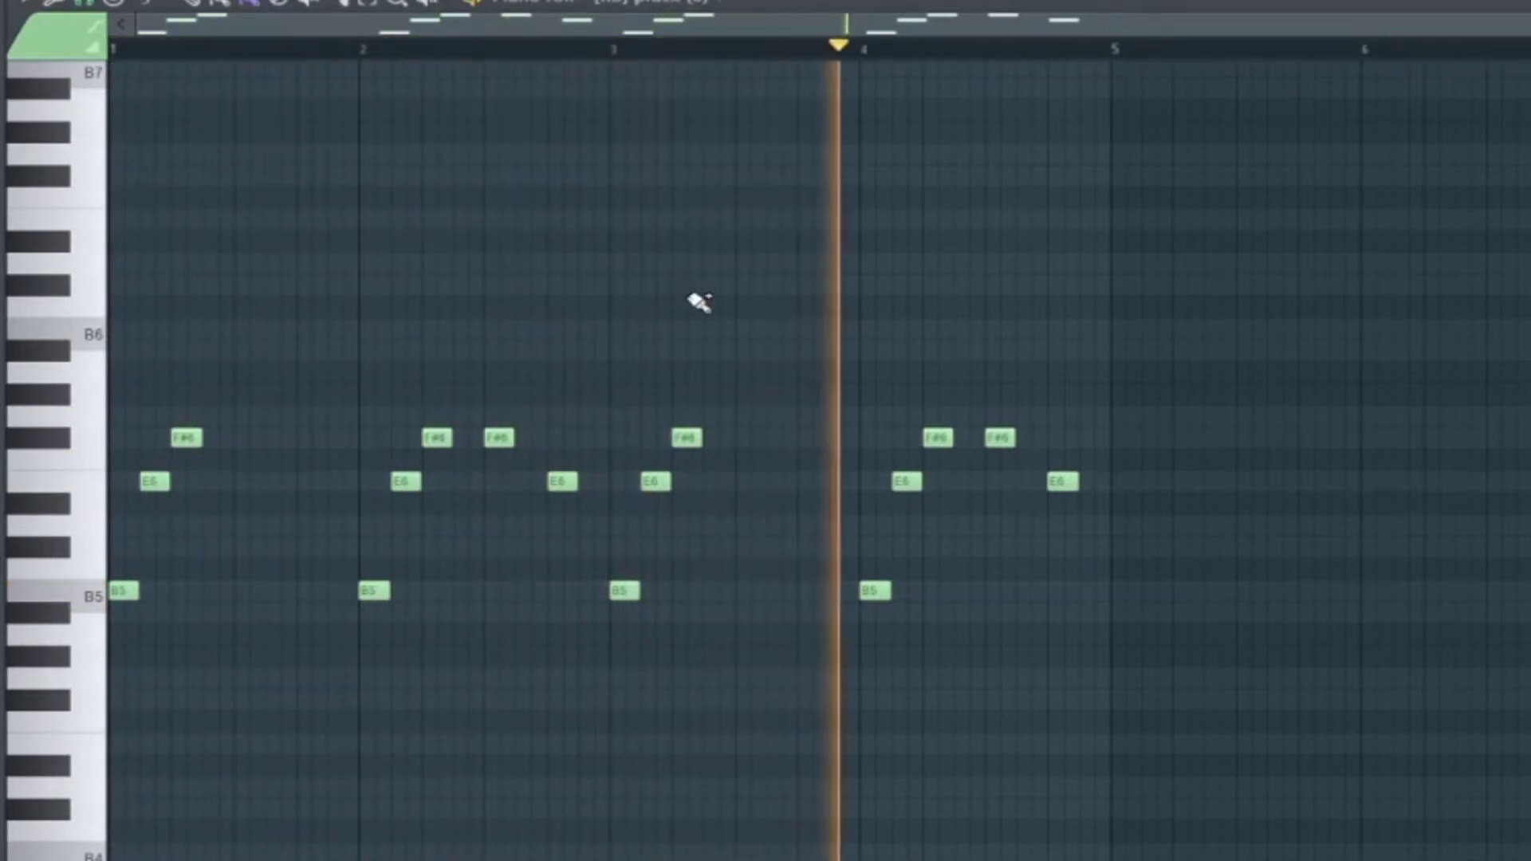
key(space)
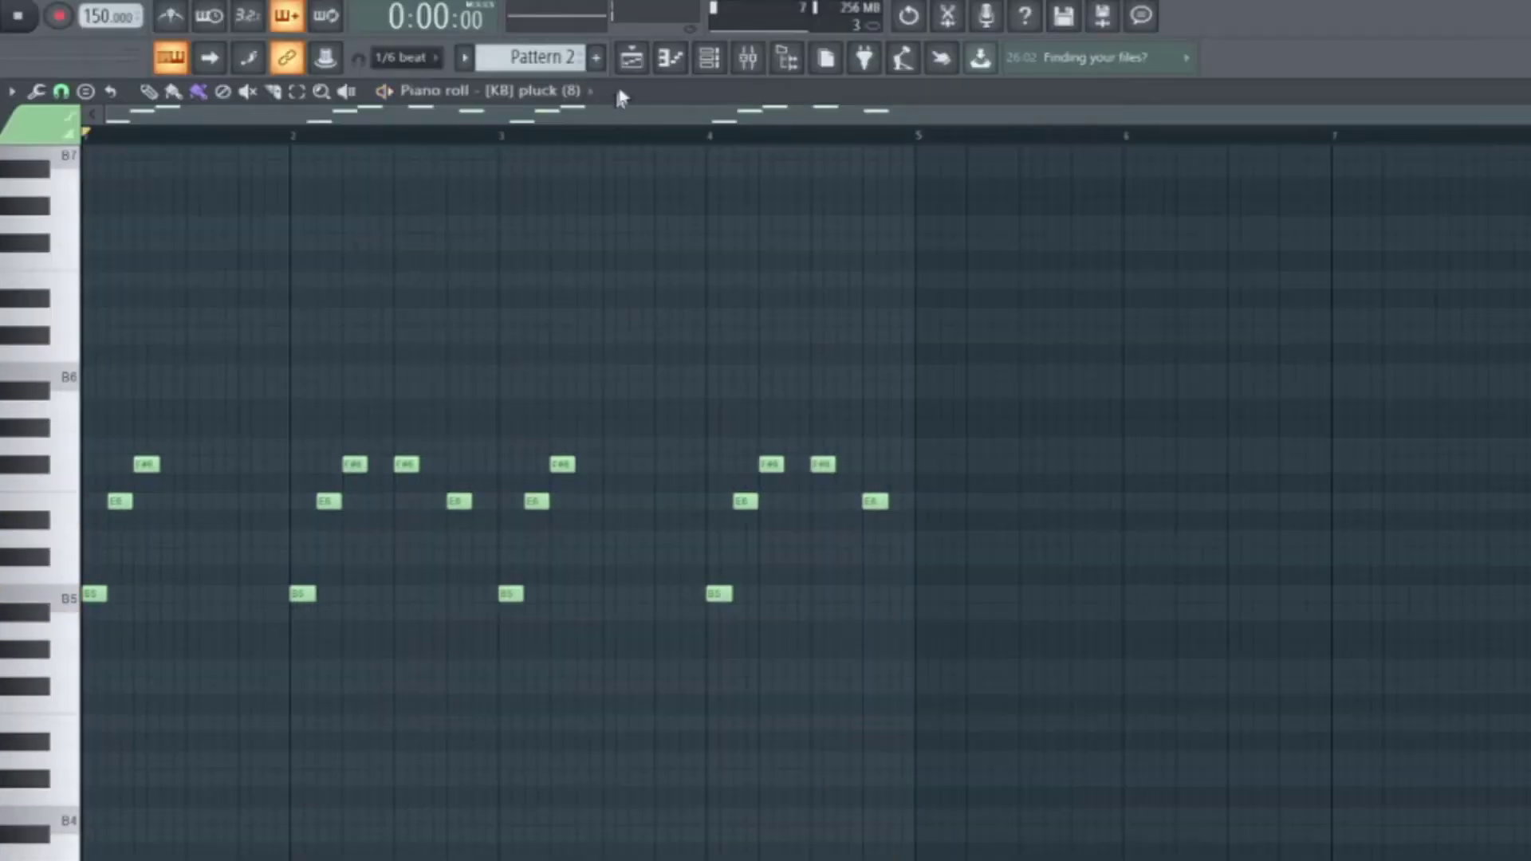
Return to the playlist and select the clips on Track 2 from bar 33 through the first following Pattern 3 clip.
click(632, 58)
scroll(820, 354, up, 4)
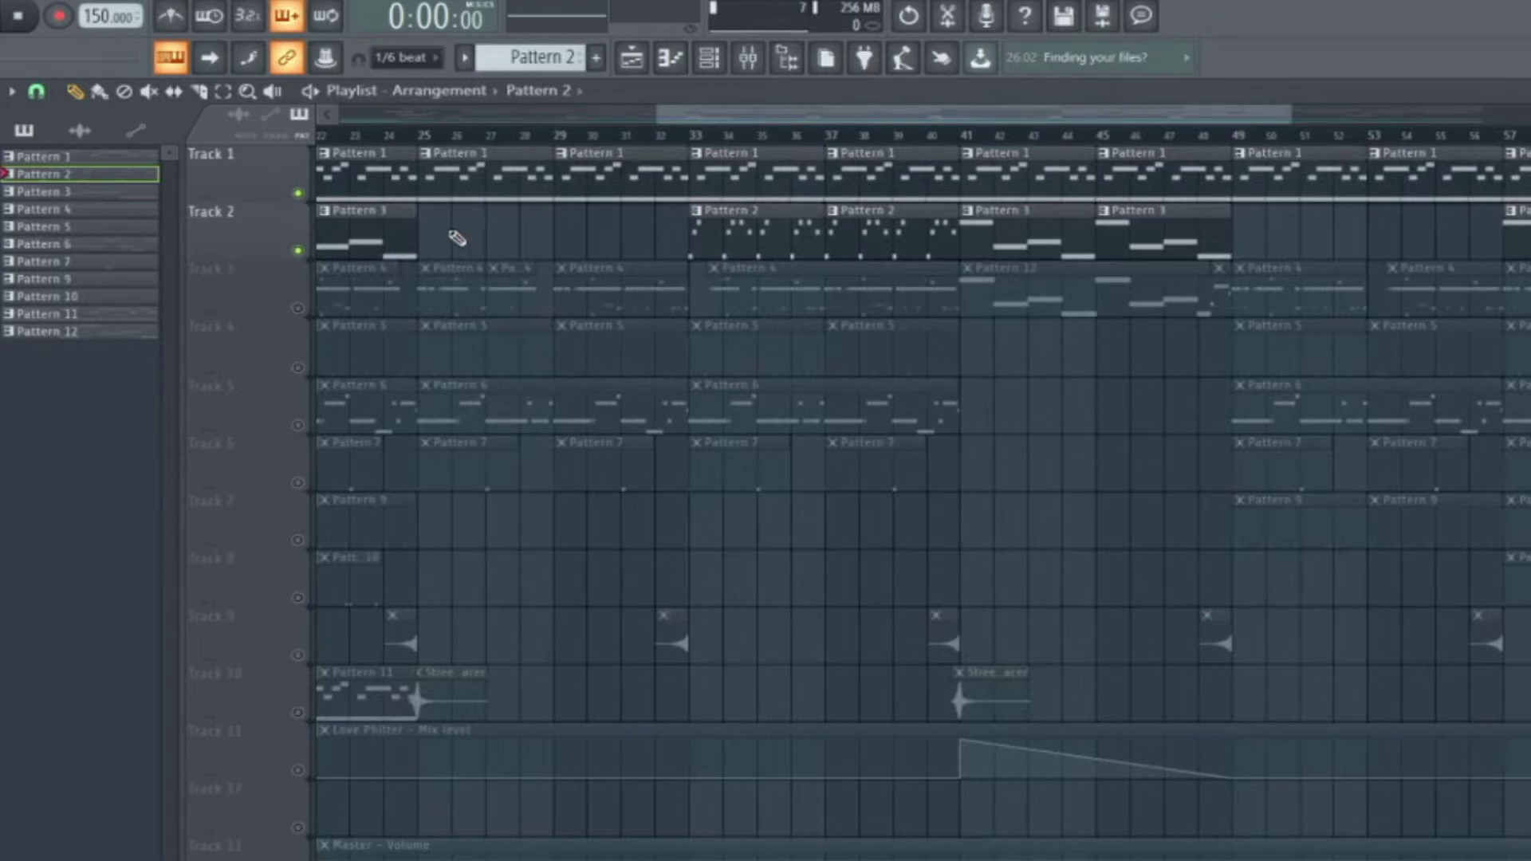
drag(685, 203, 947, 236)
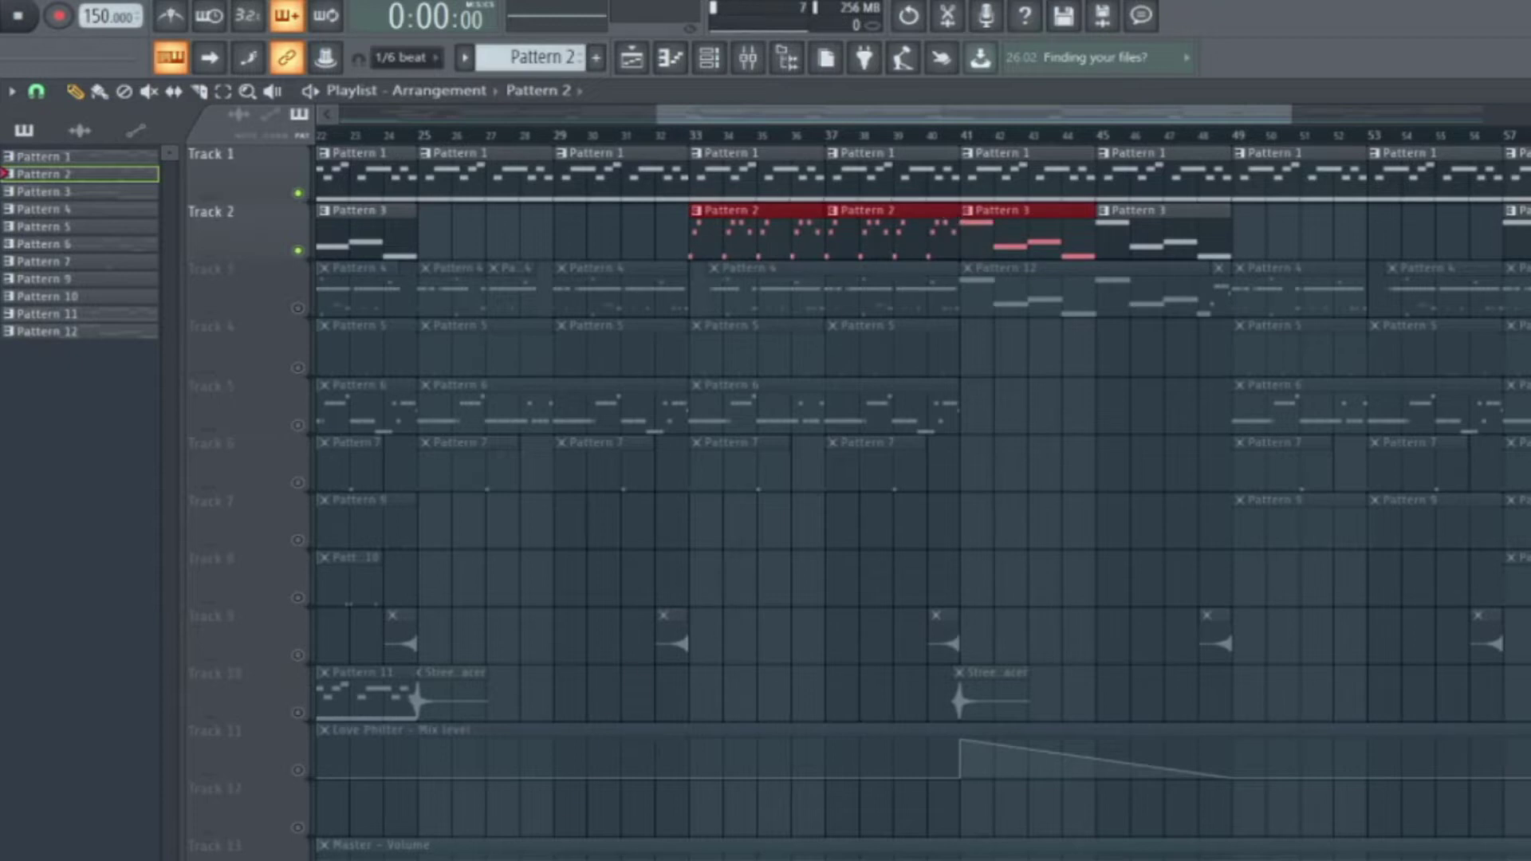
Unmute Track 10 and play the arrangement from bar 9 to hear Pattern 11 layered with Pattern 1.
scroll(460, 333, down, 4)
click(443, 136)
scroll(436, 255, up, 4)
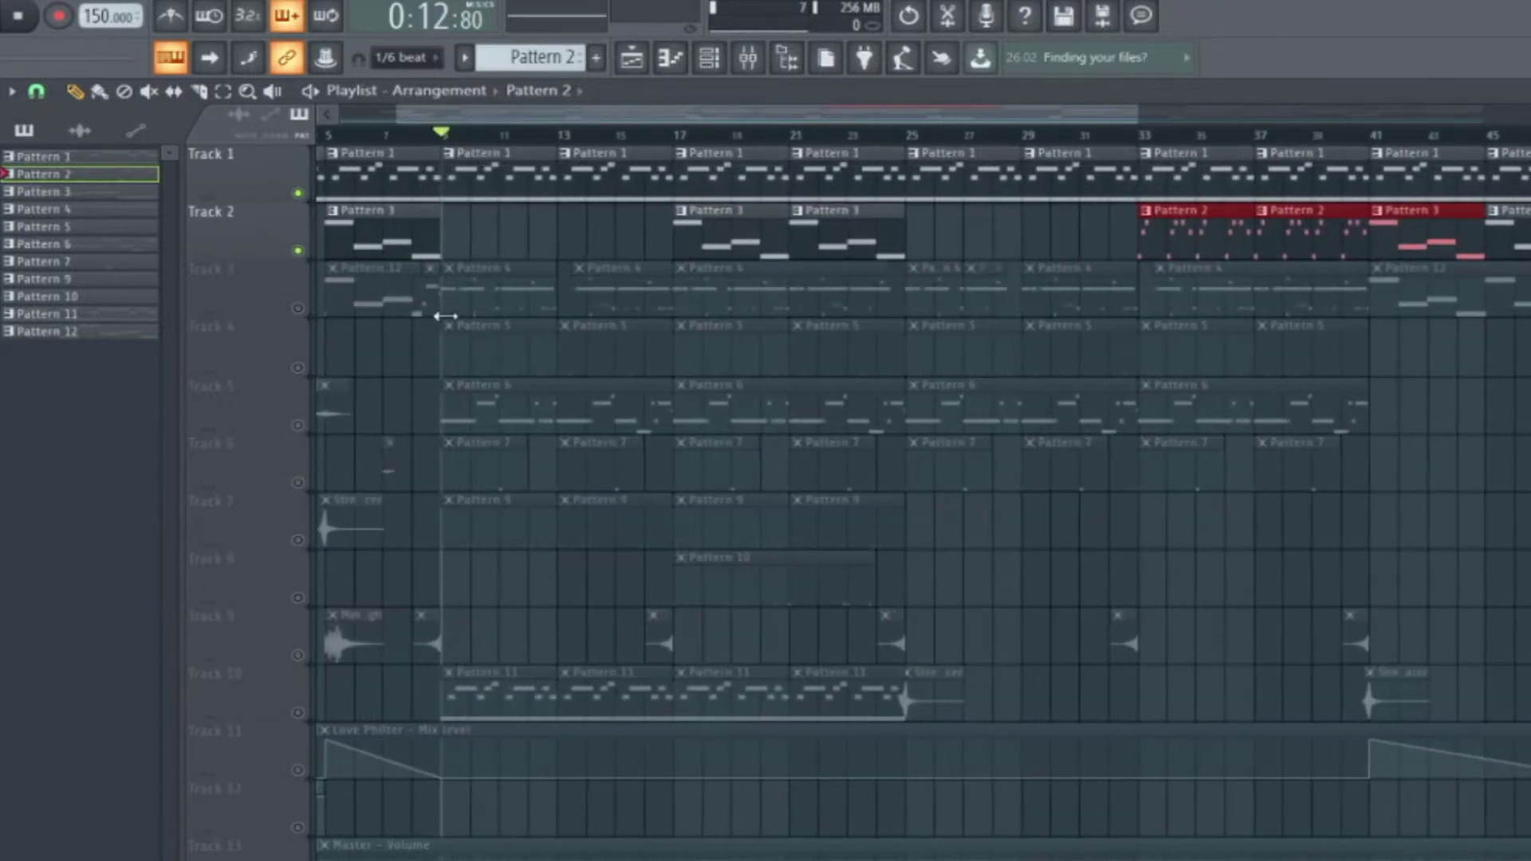
scroll(423, 424, up, 2)
scroll(396, 397, down, 2)
scroll(390, 399, up, 2)
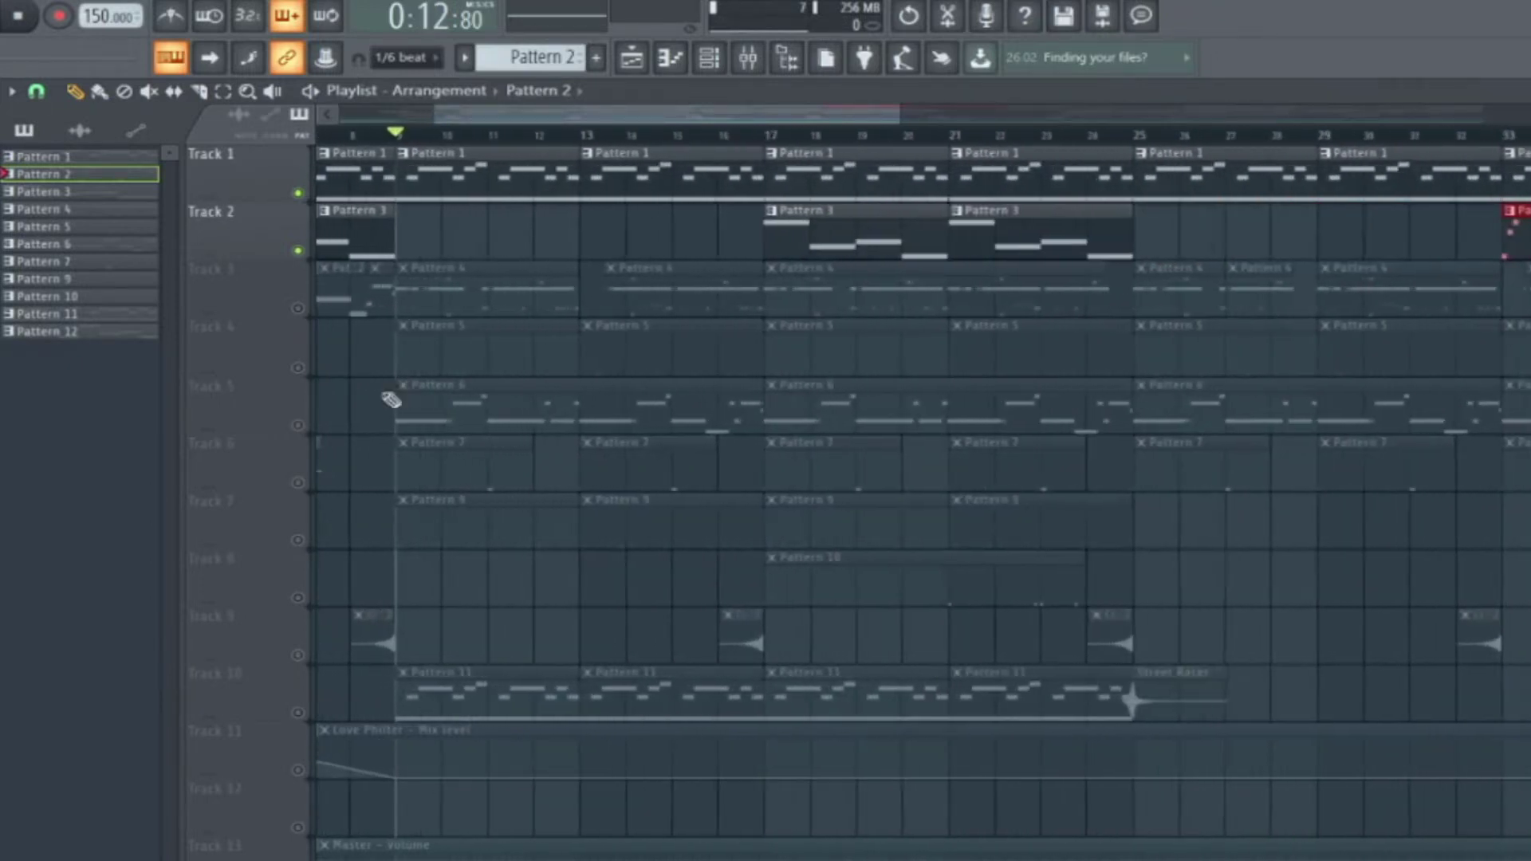
click(298, 712)
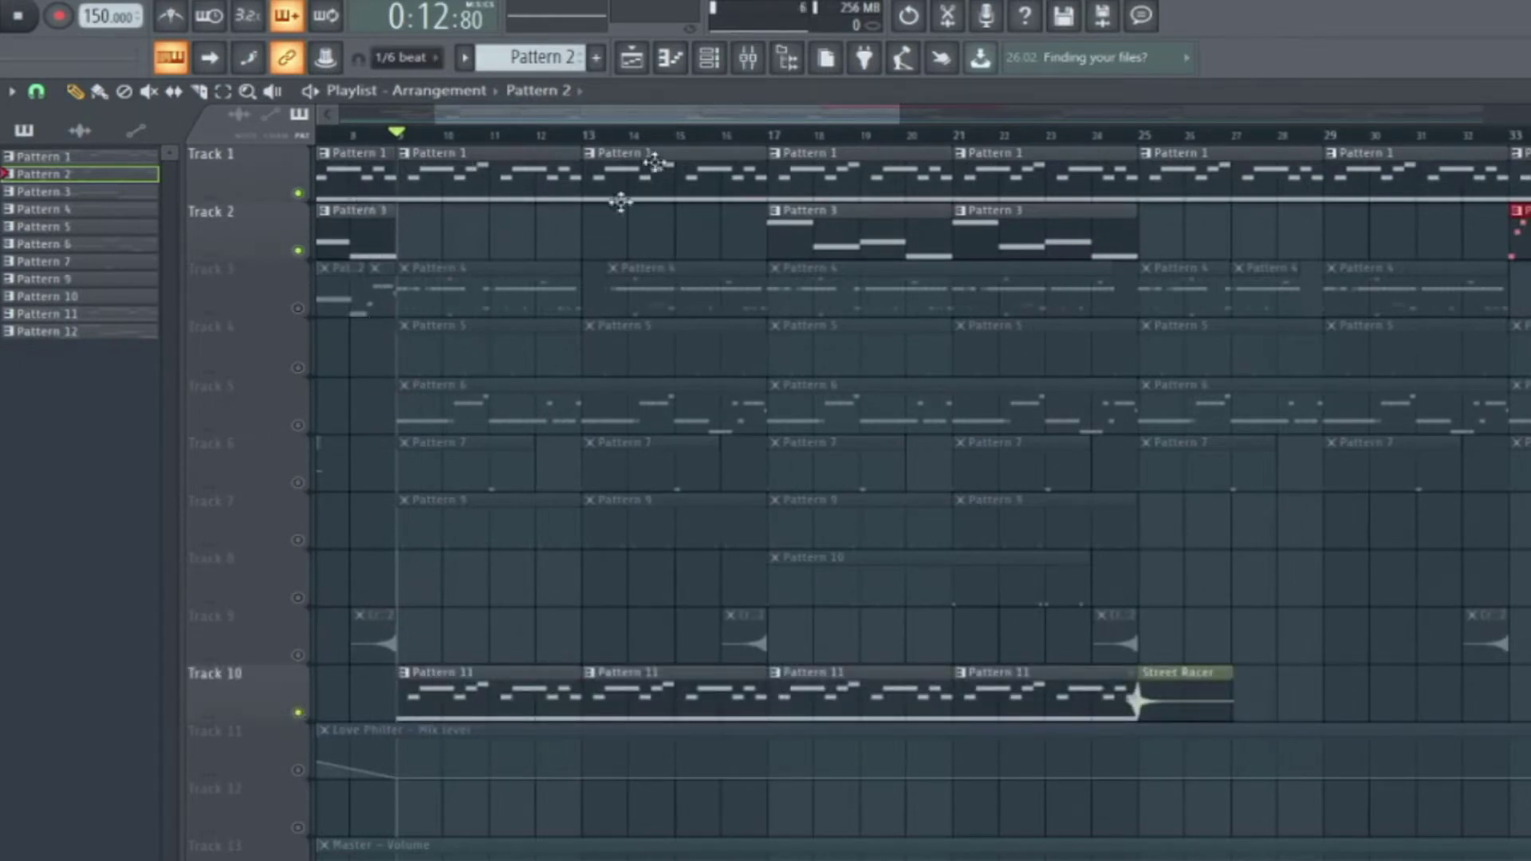
key(space)
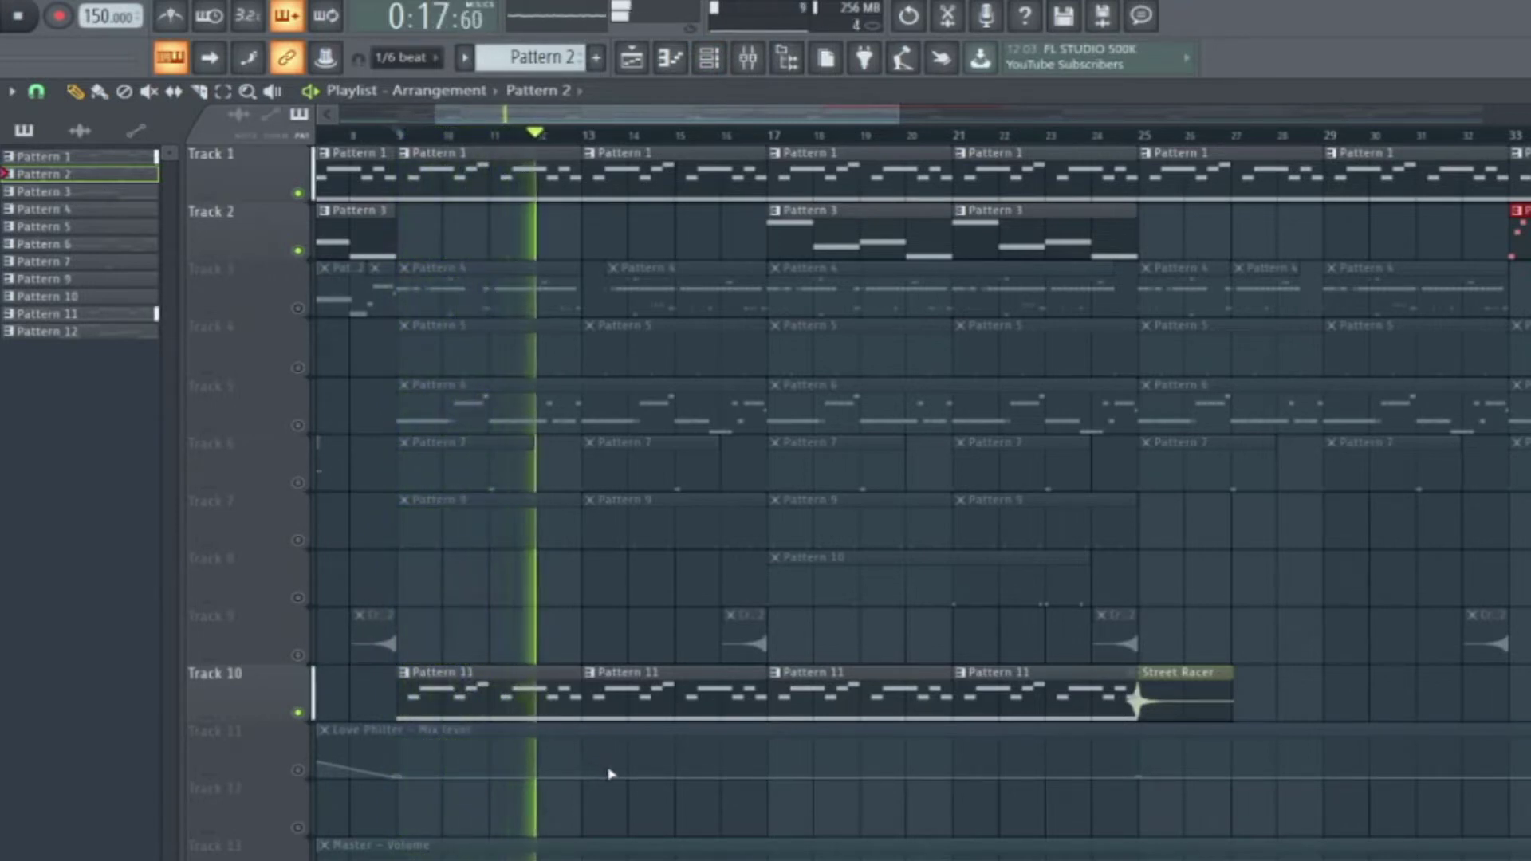
key(space)
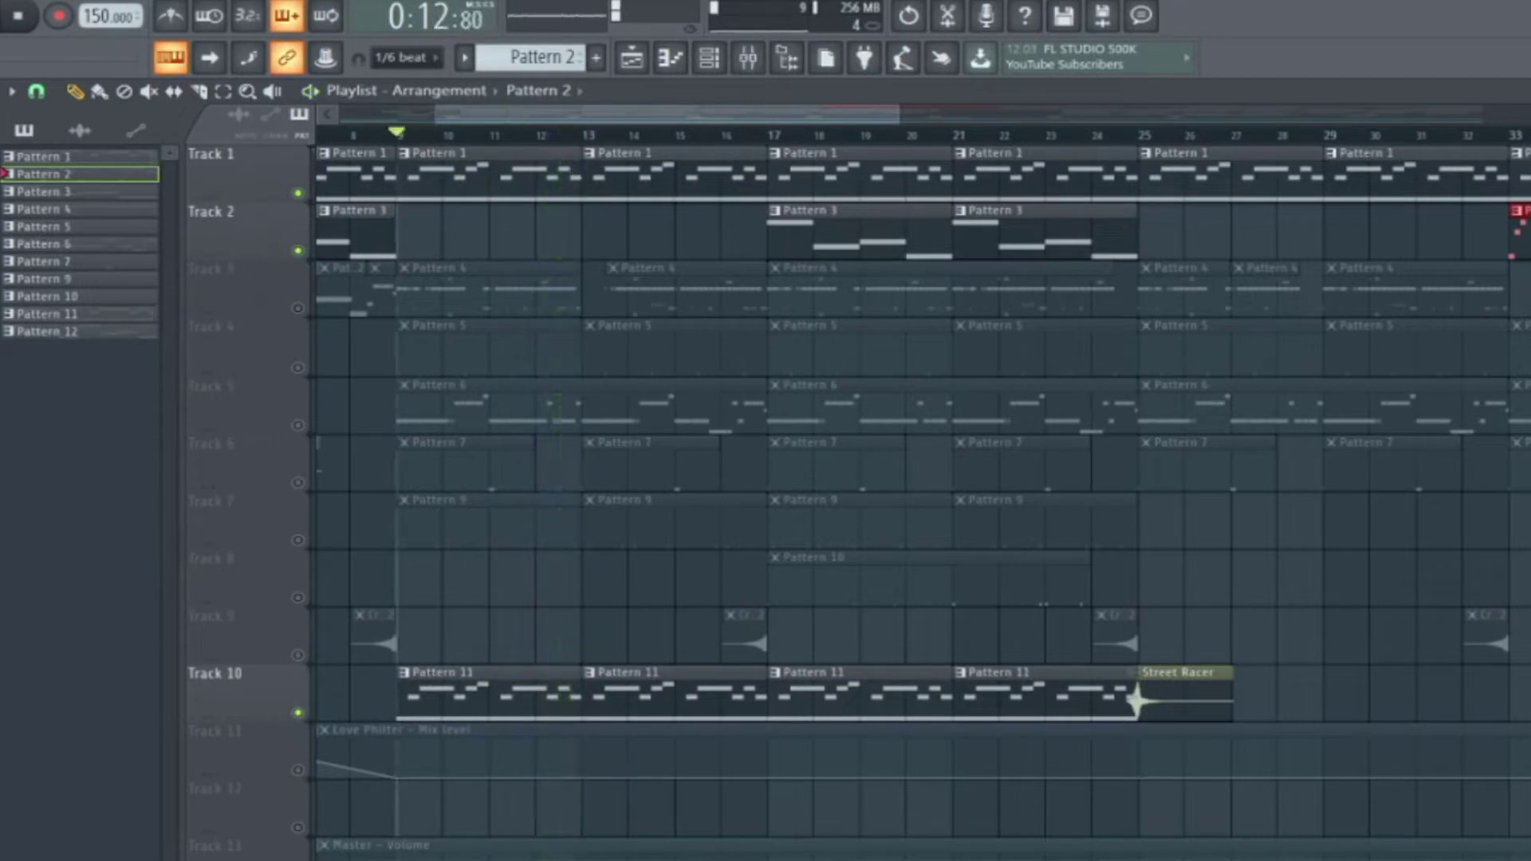
scroll(557, 575, down, 3)
scroll(494, 546, up, 3)
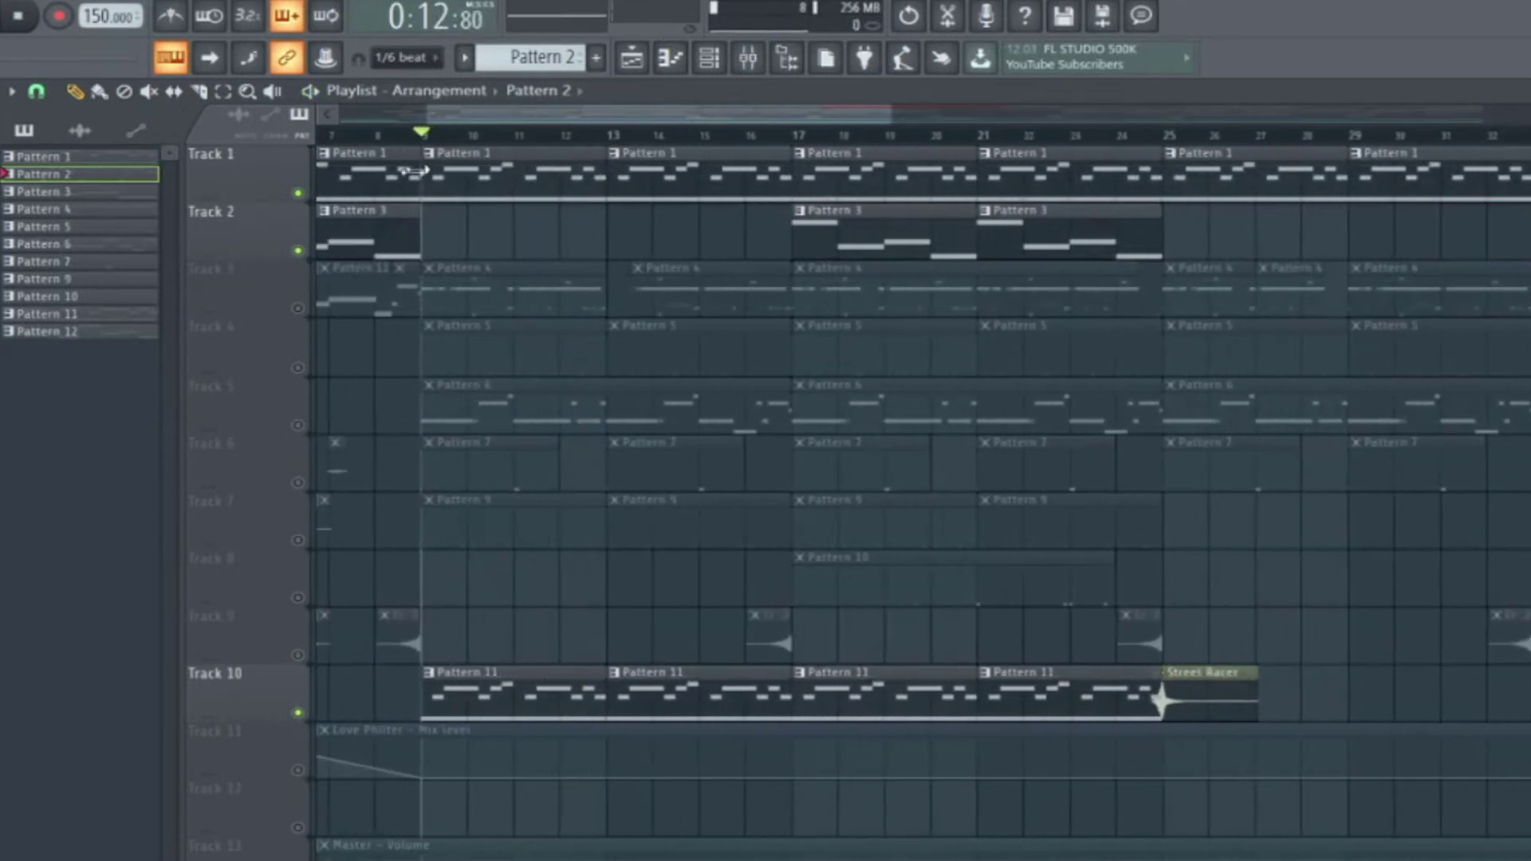
scroll(431, 558, left, 5)
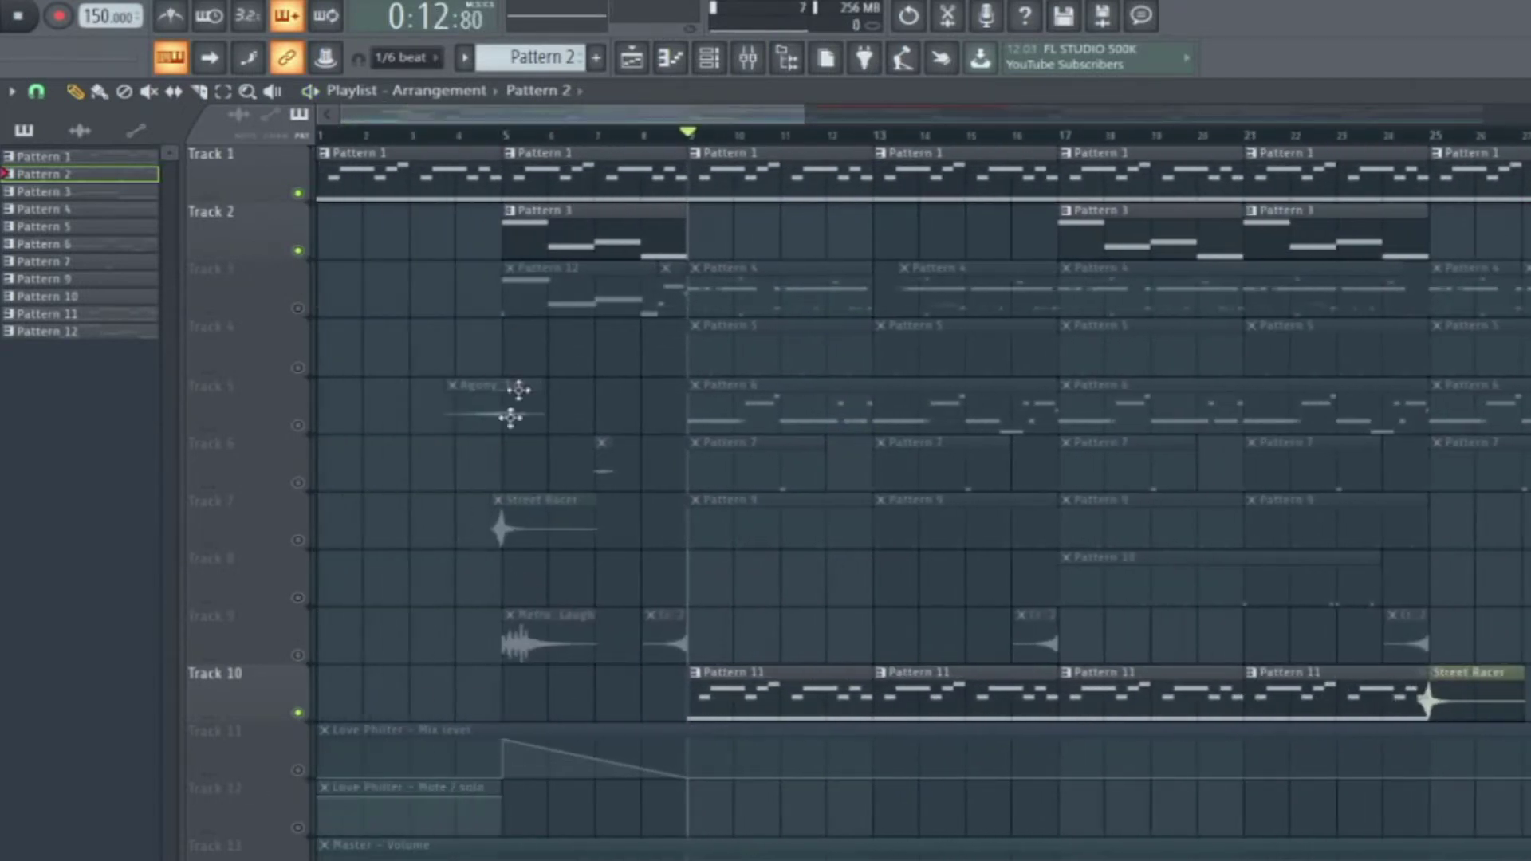
Open the Spinz 808 channel from the channel rack, show its sample waveform and move its window clear of the channel list.
click(708, 57)
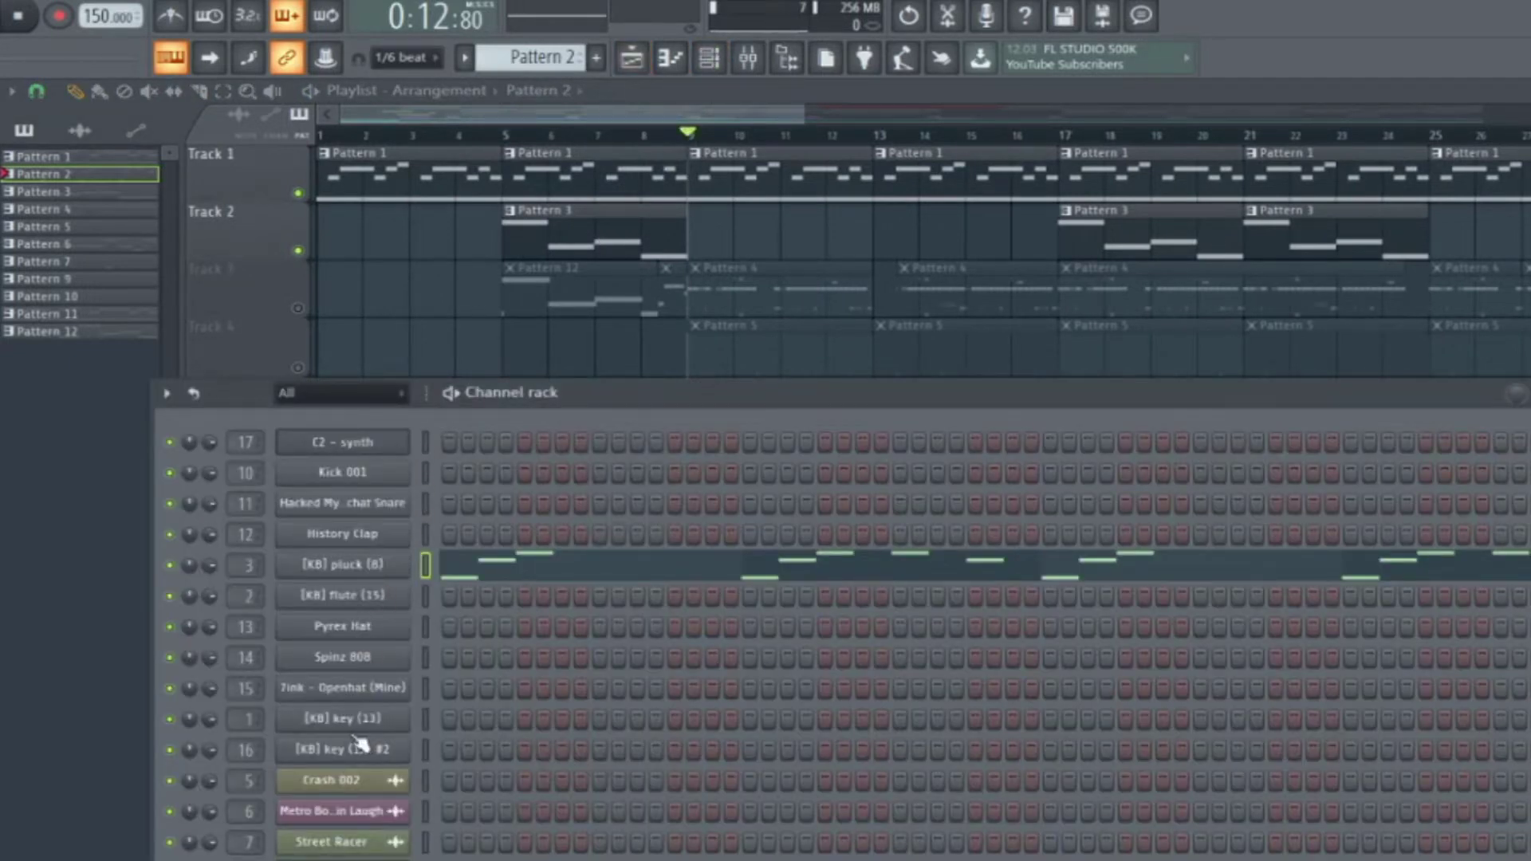
click(360, 657)
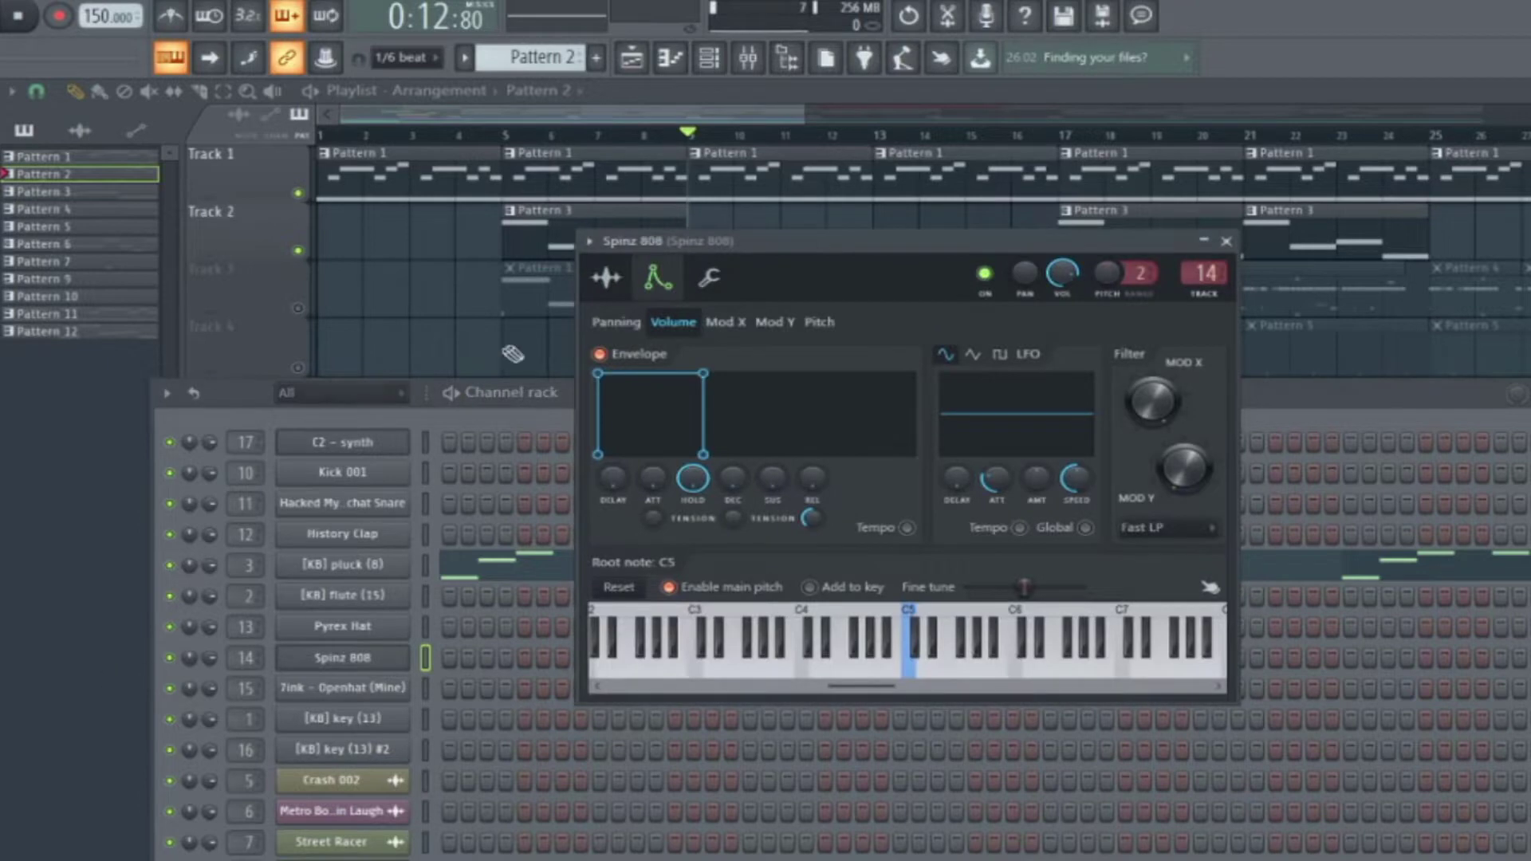
click(606, 276)
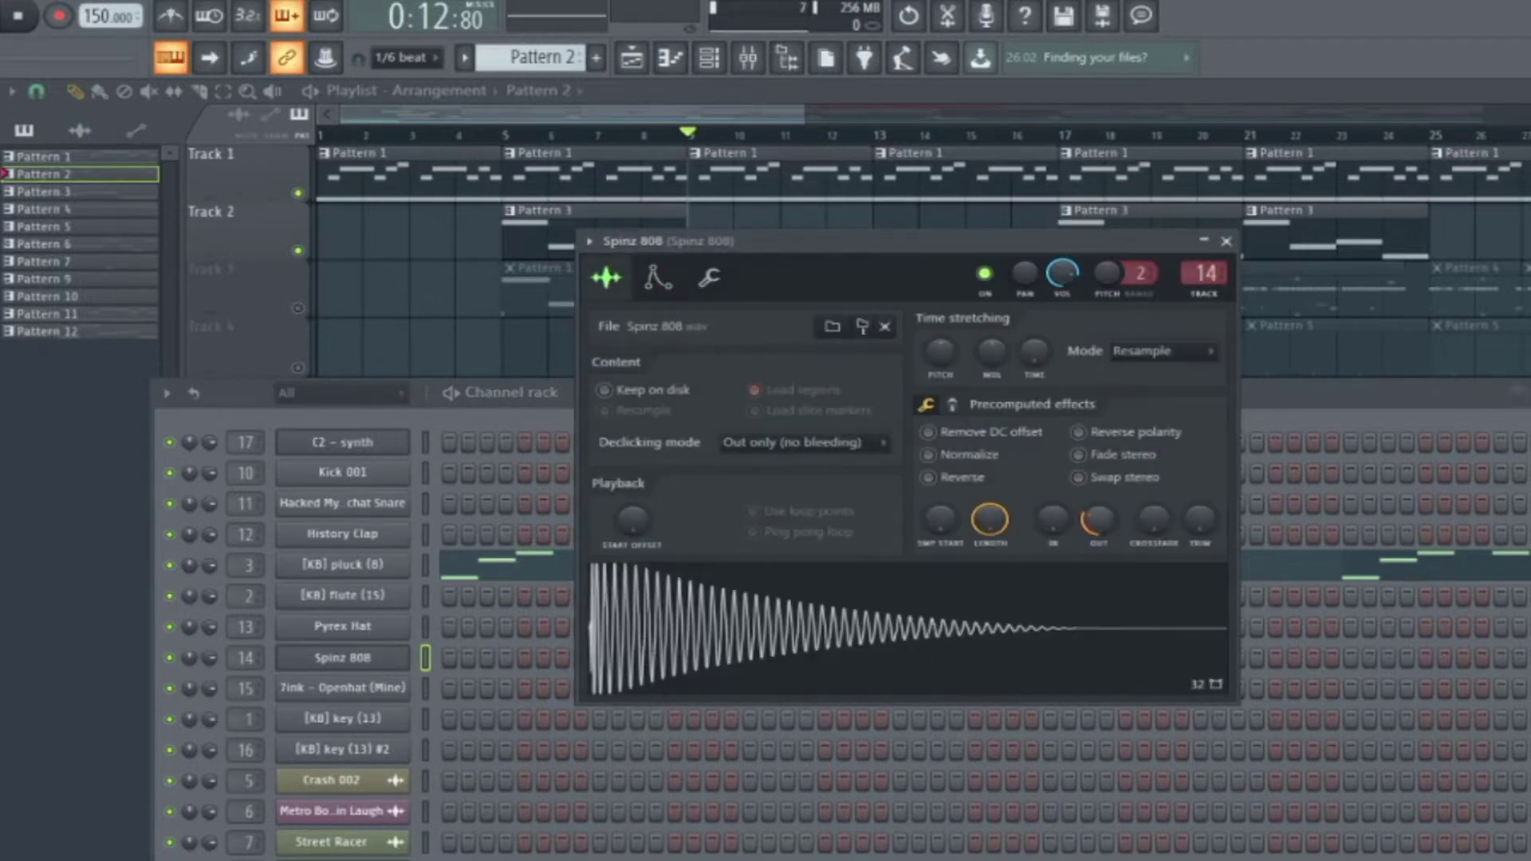
drag(827, 245, 1079, 322)
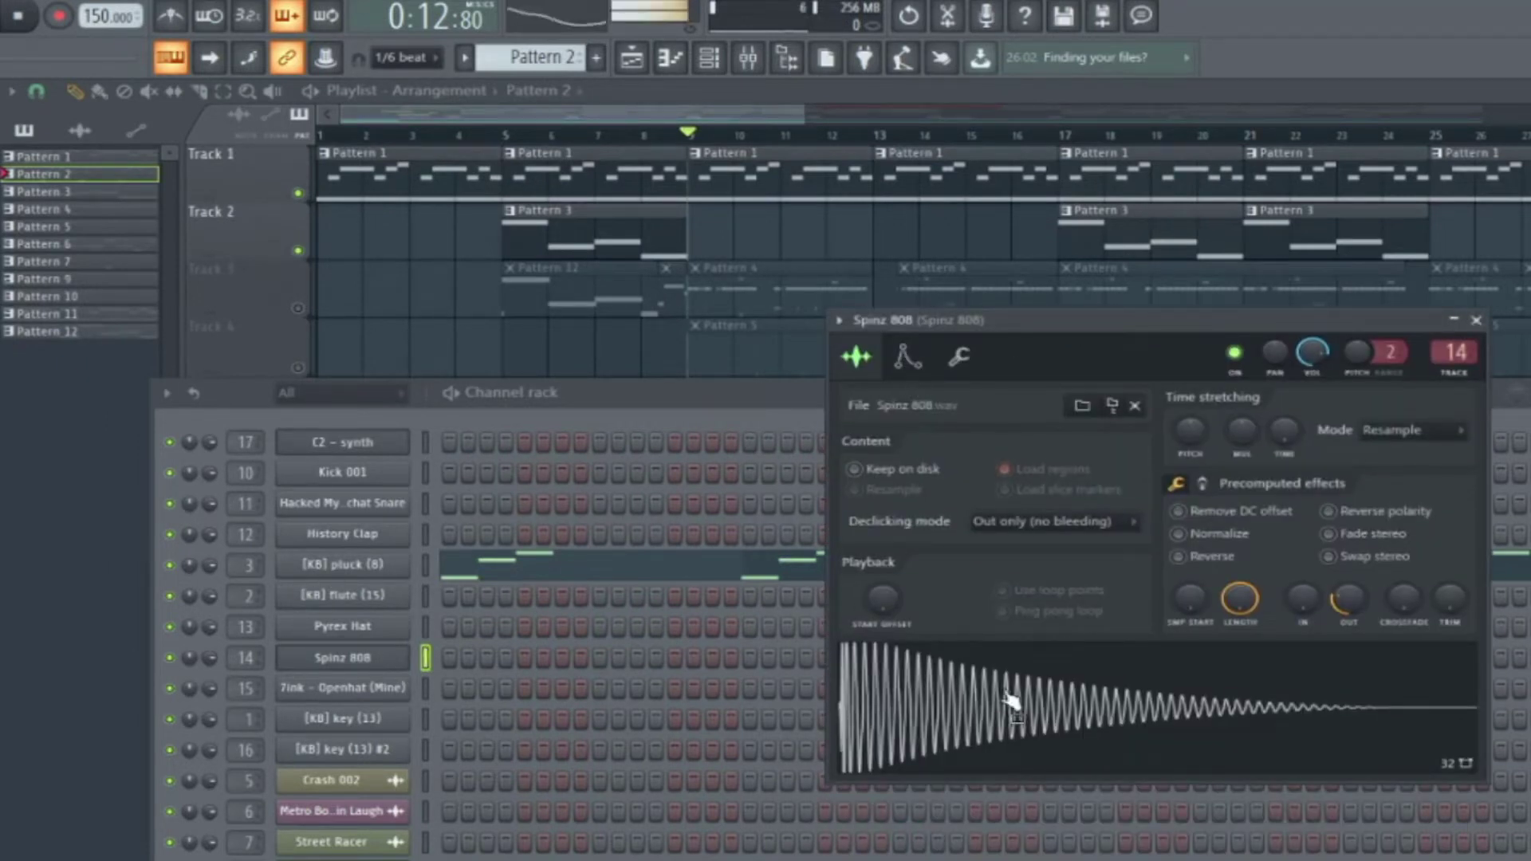
Check the Spinz 808's precomputed effects, lengthen its sample fade-out and display its miscellaneous channel settings.
click(1204, 484)
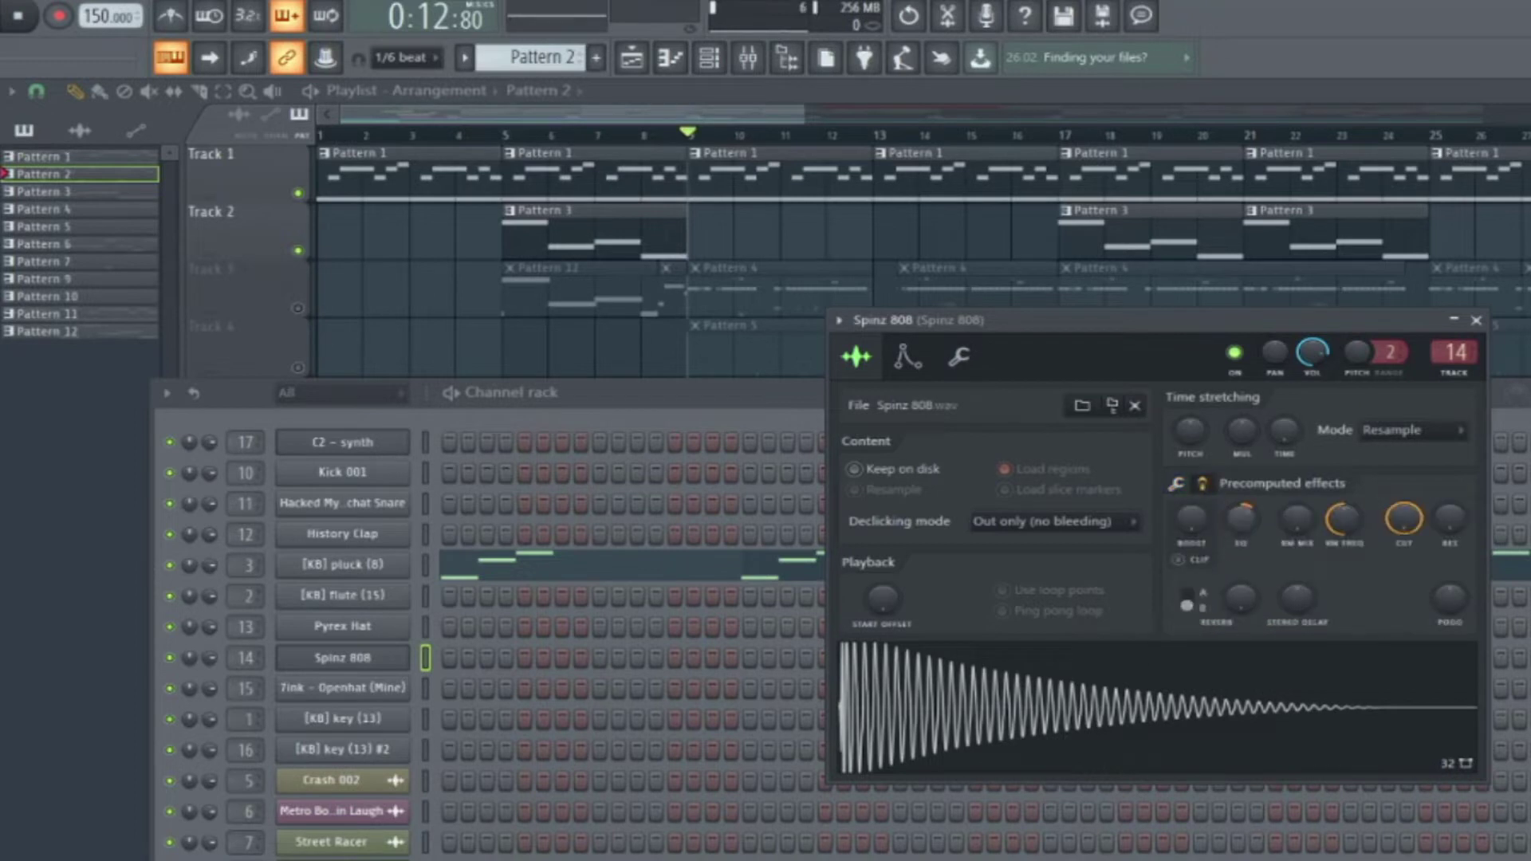
click(1201, 484)
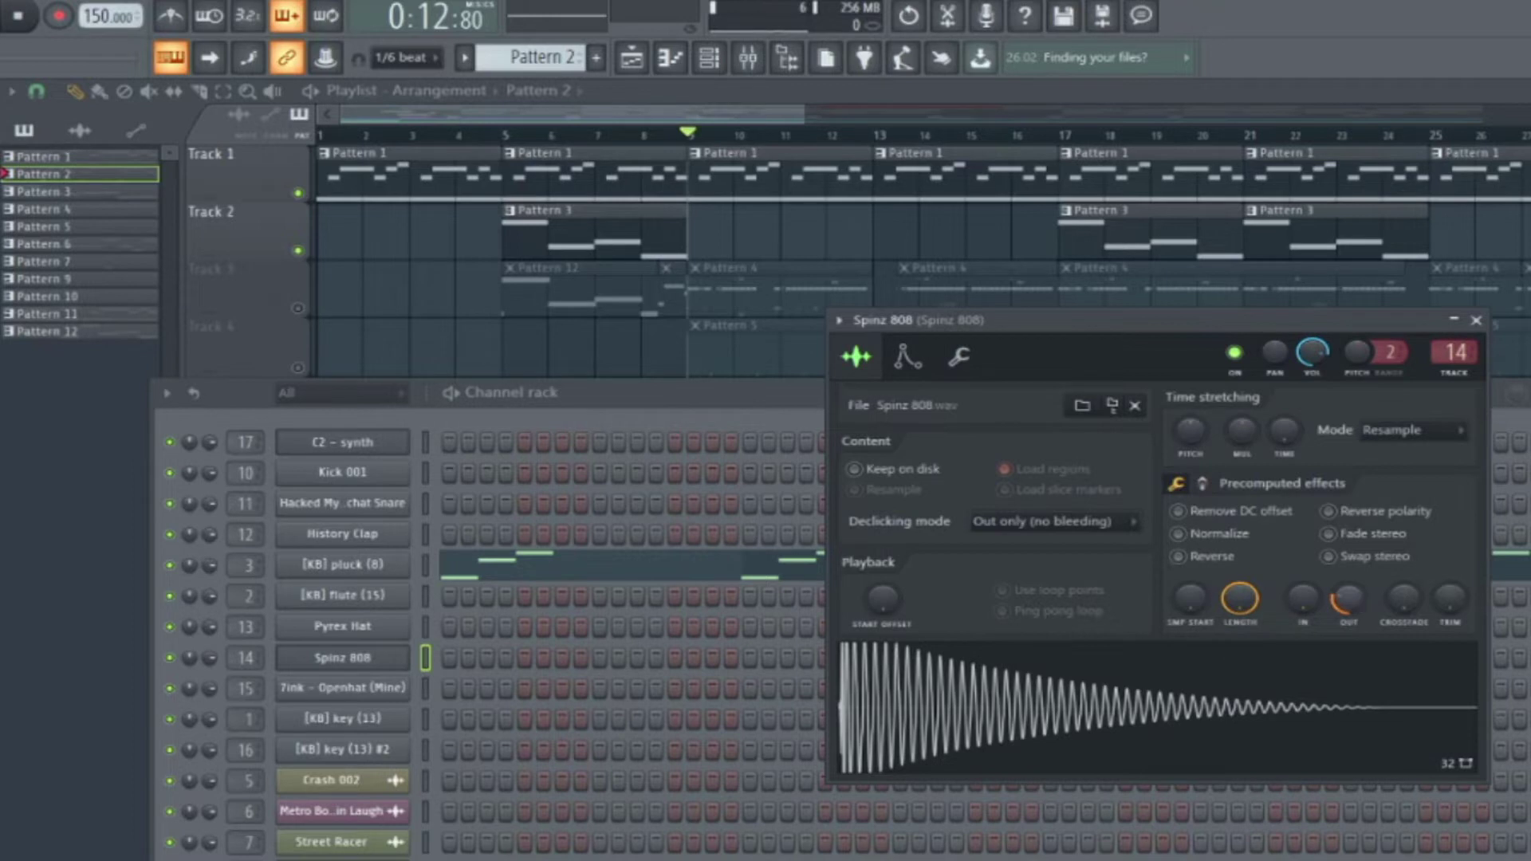
drag(1347, 600, 1348, 590)
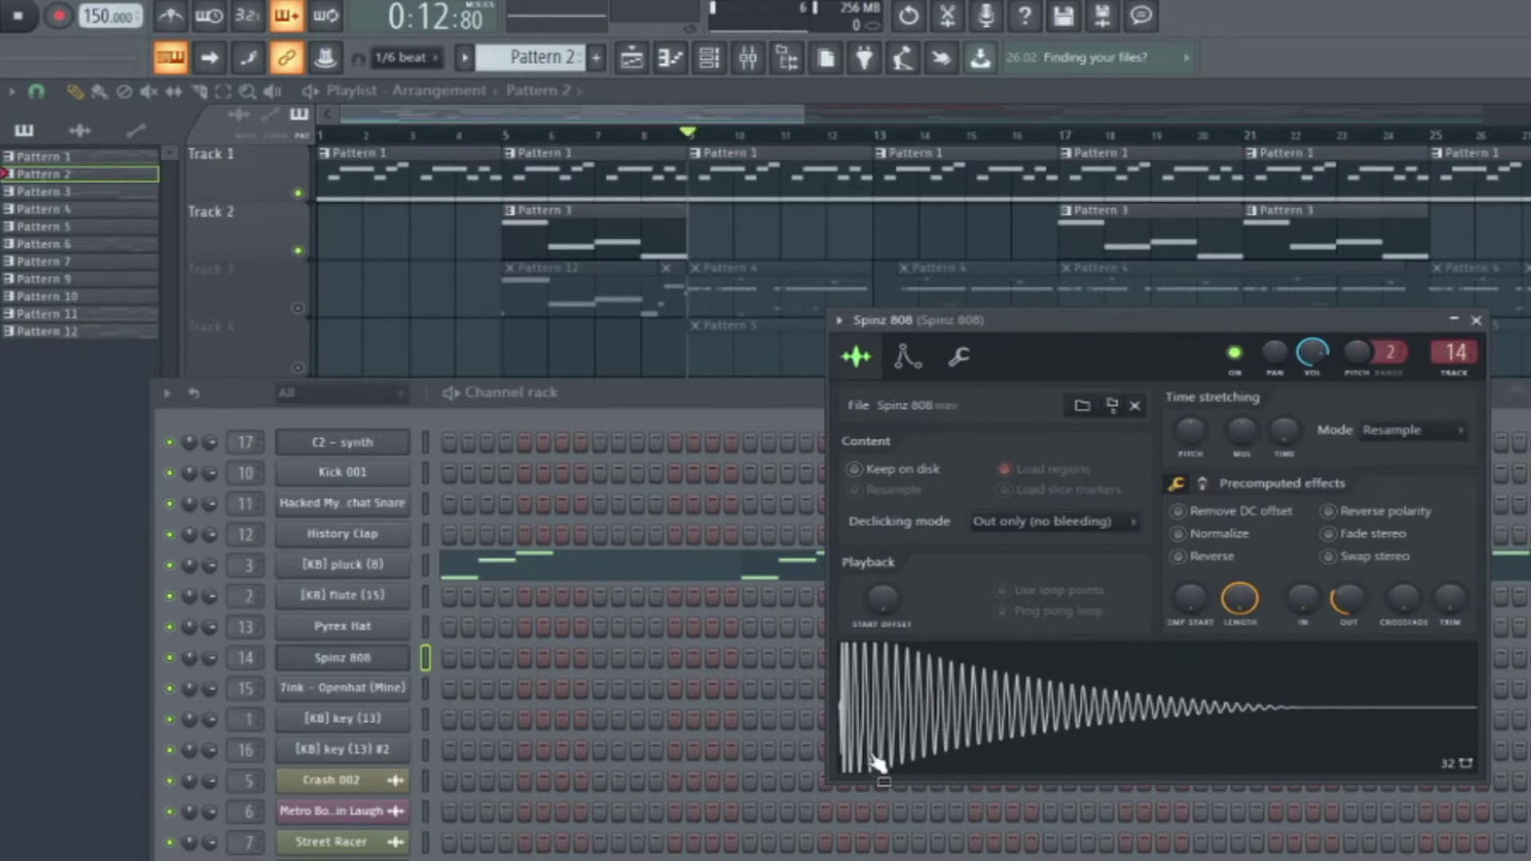
click(959, 357)
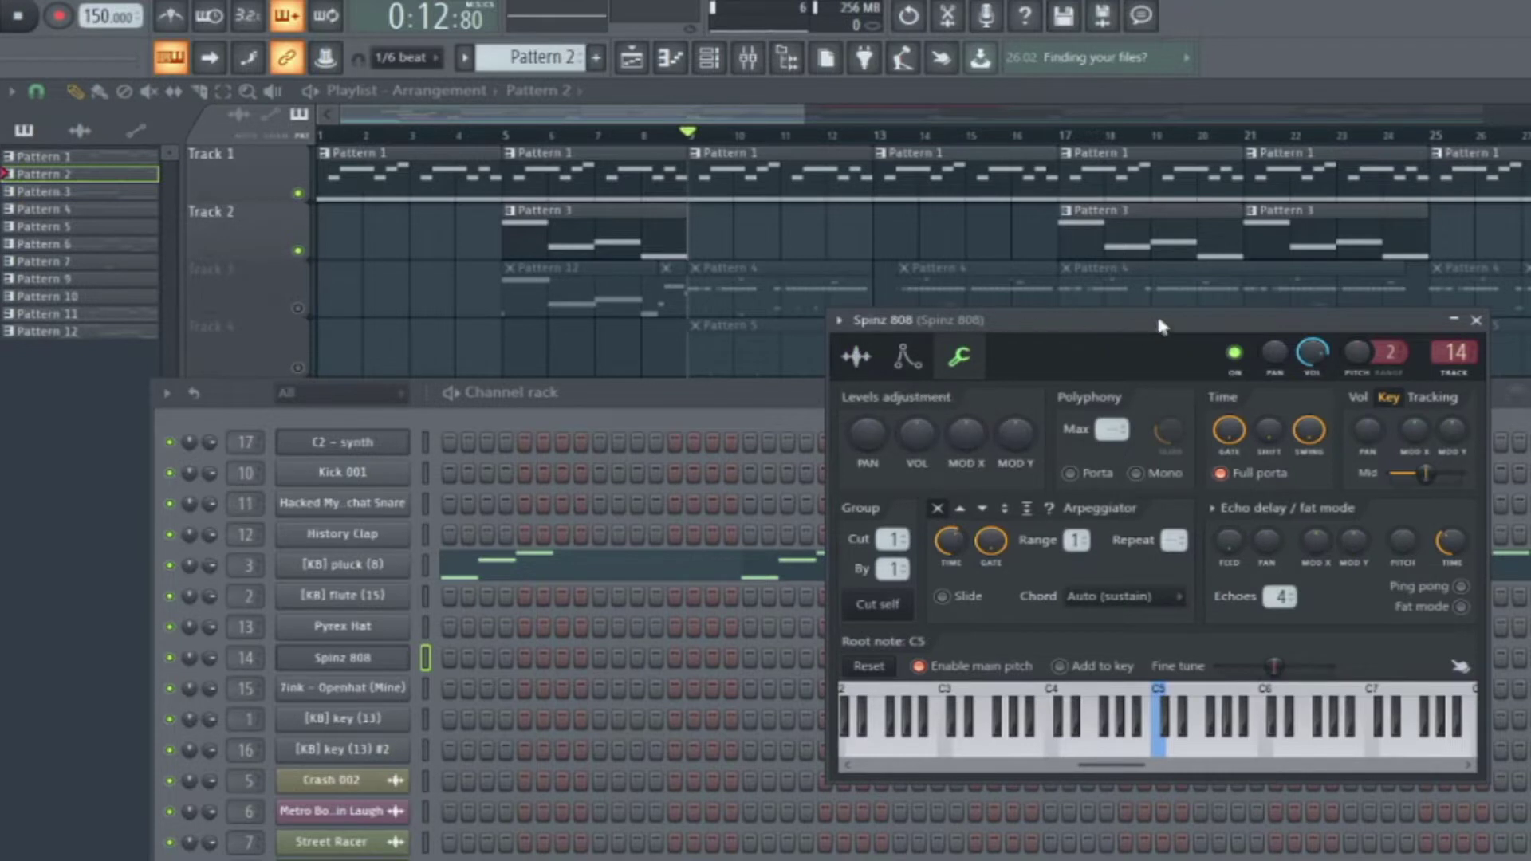
Reposition the Spinz 808 window, show its volume envelope and lower the envelope's hold time.
drag(1158, 322, 1024, 260)
click(772, 295)
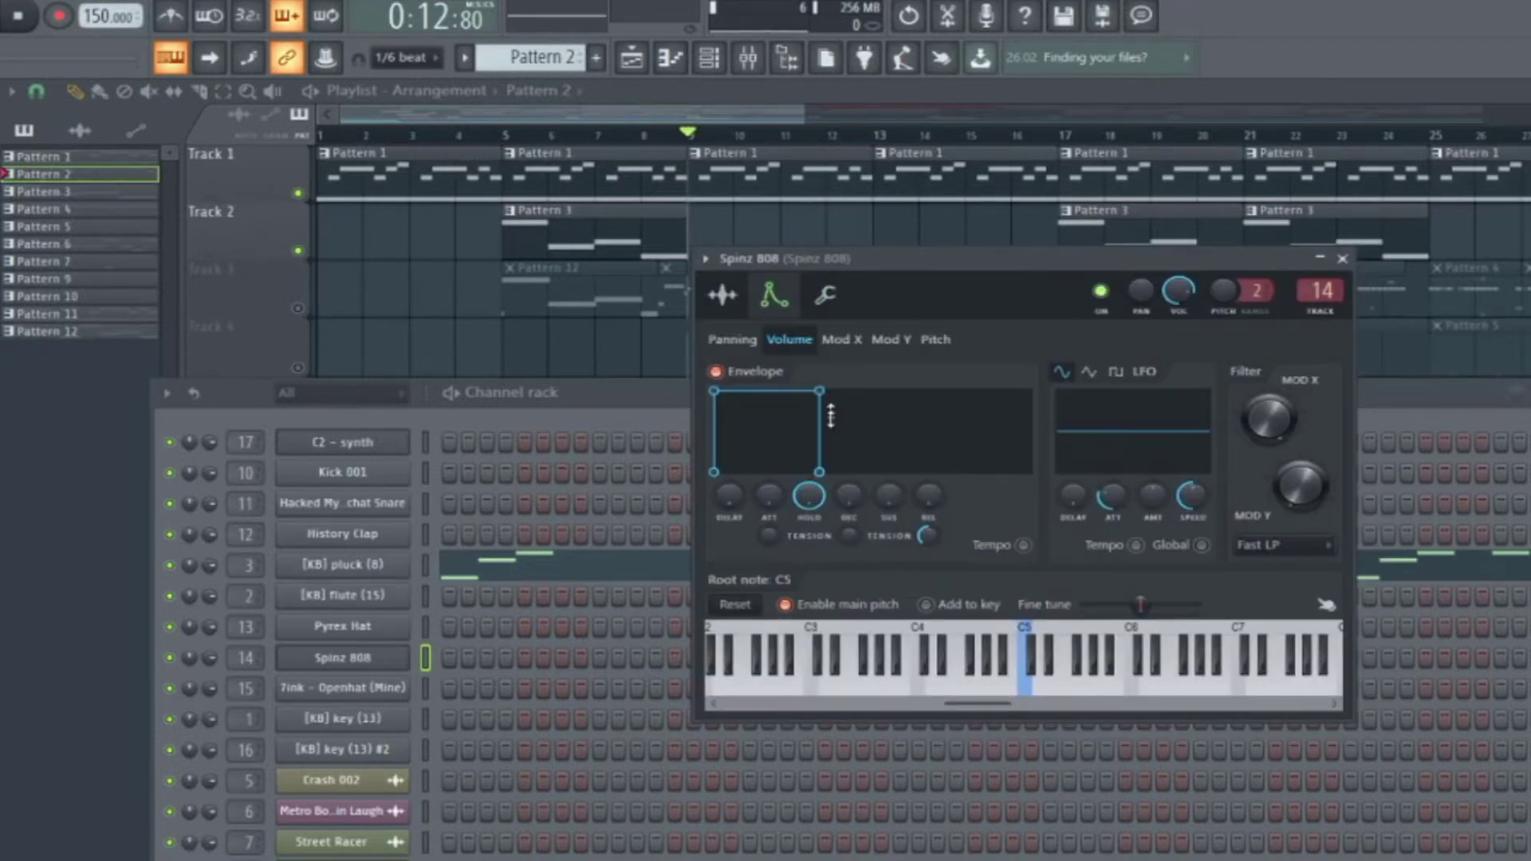
drag(809, 496, 809, 519)
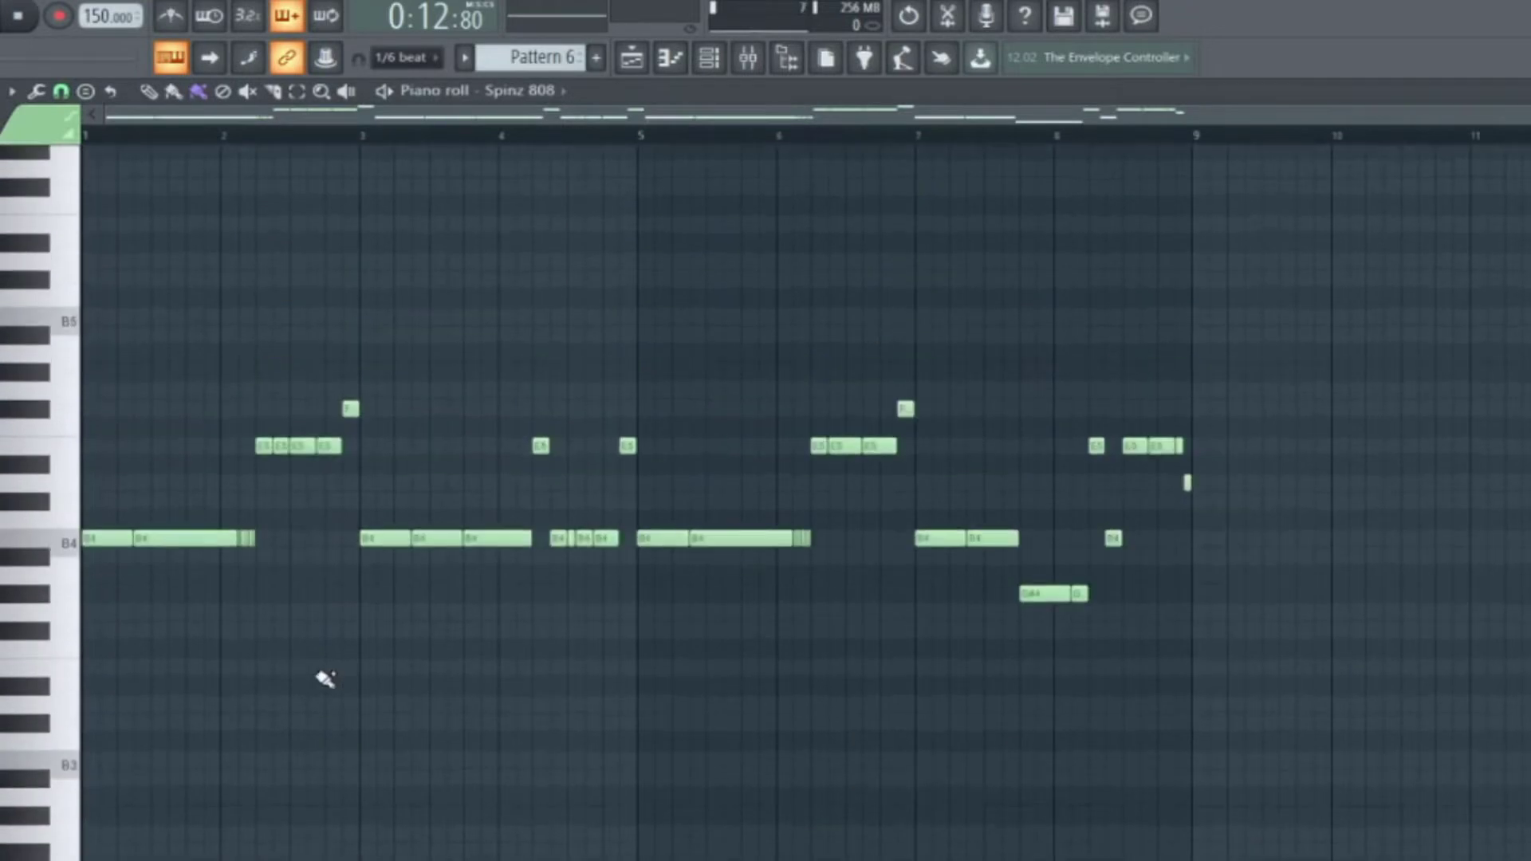
Select all Spinz 808 notes in Pattern 6's piano roll and inspect the rapid B4 roll and E5 notes after bar 2.
scroll(226, 563, down, 2)
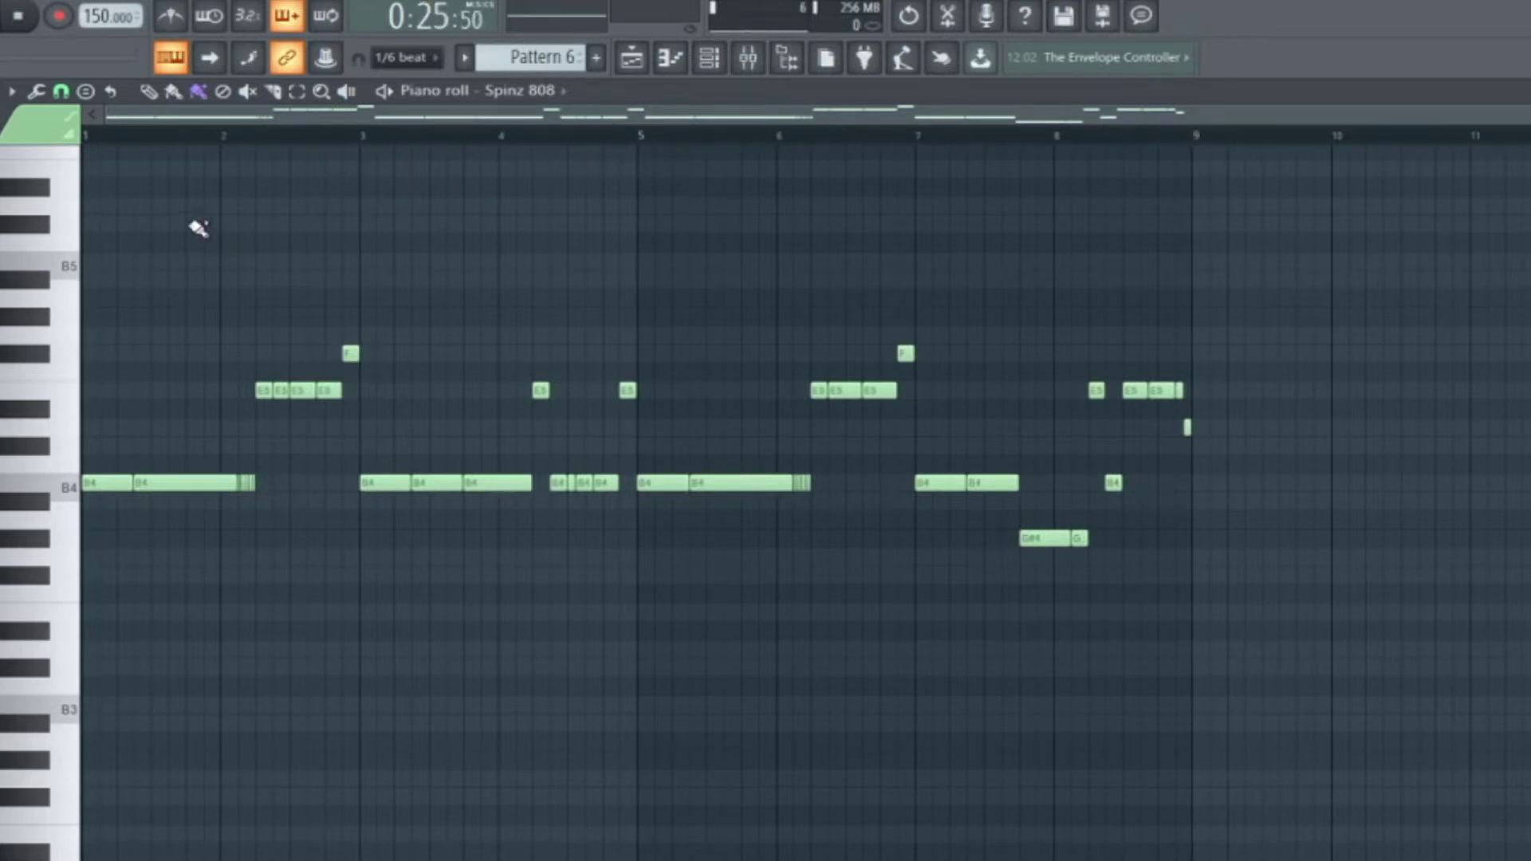
click(96, 136)
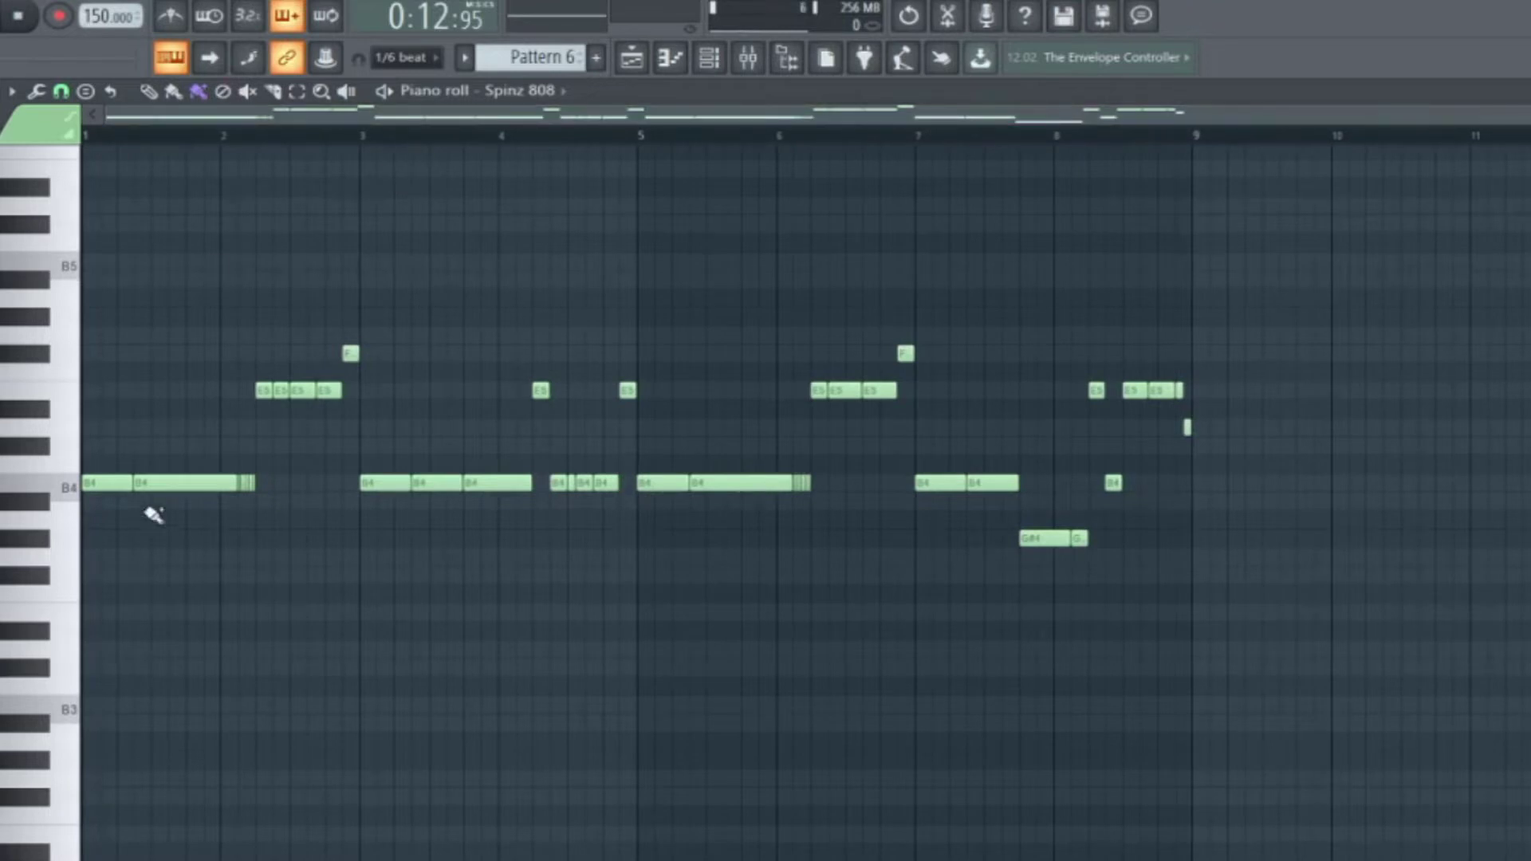
drag(106, 637, 1152, 228)
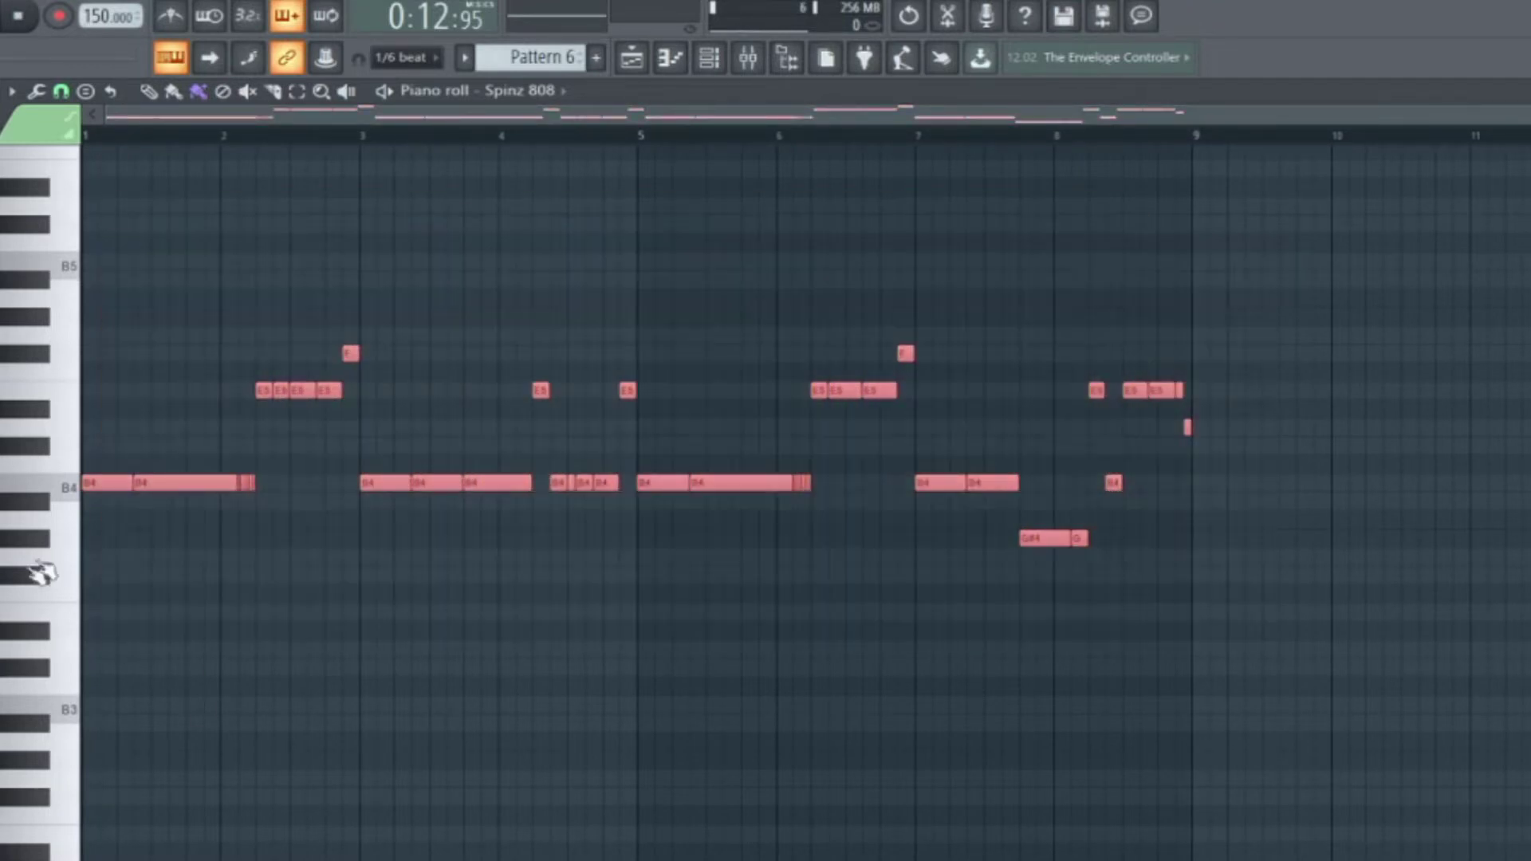
scroll(150, 551, up, 4)
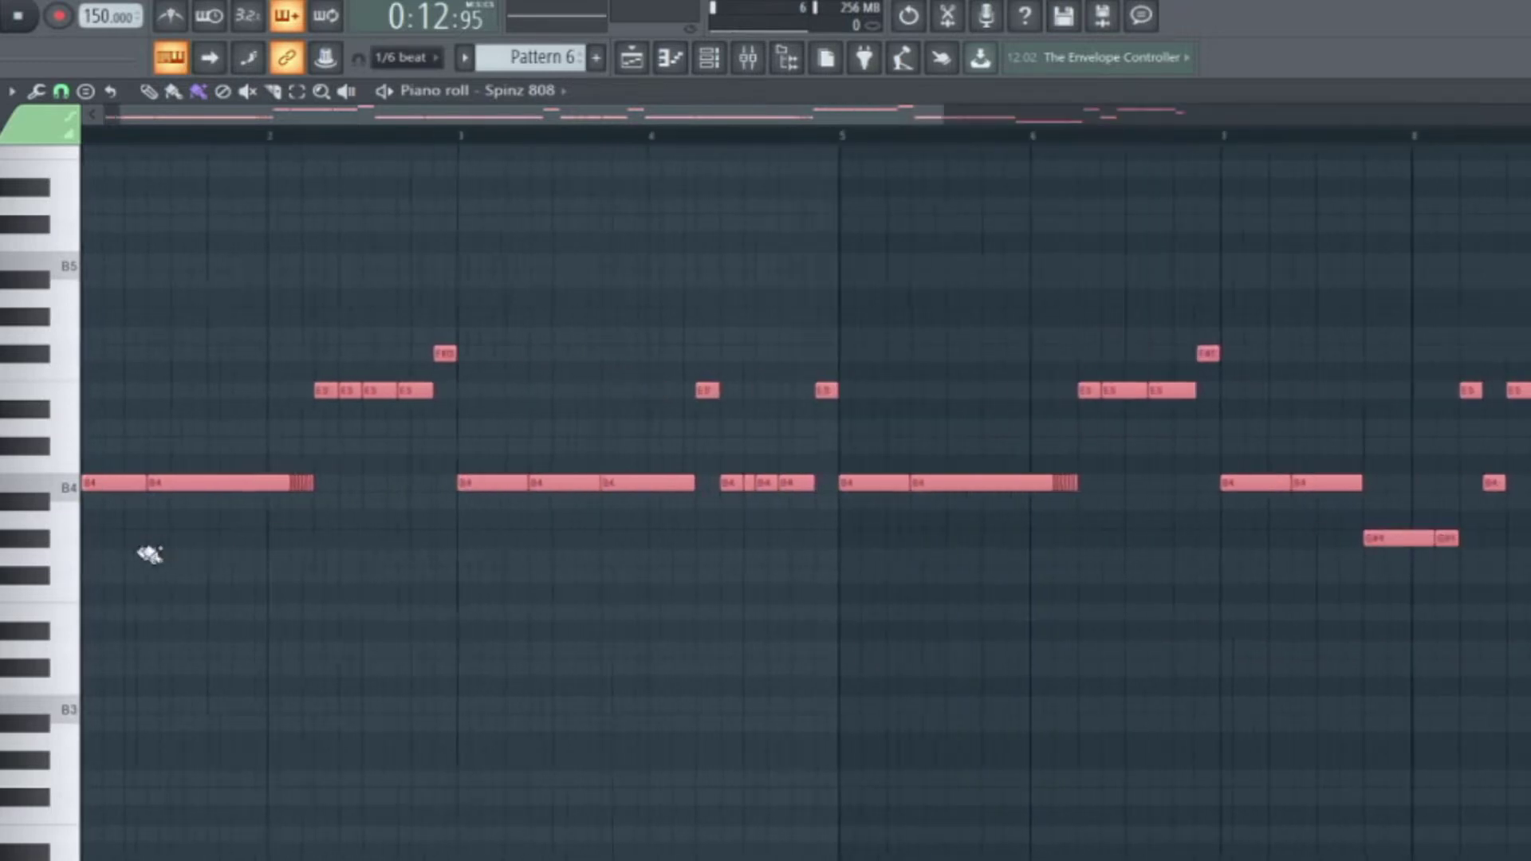
scroll(693, 467, down, 1)
scroll(693, 467, up, 2)
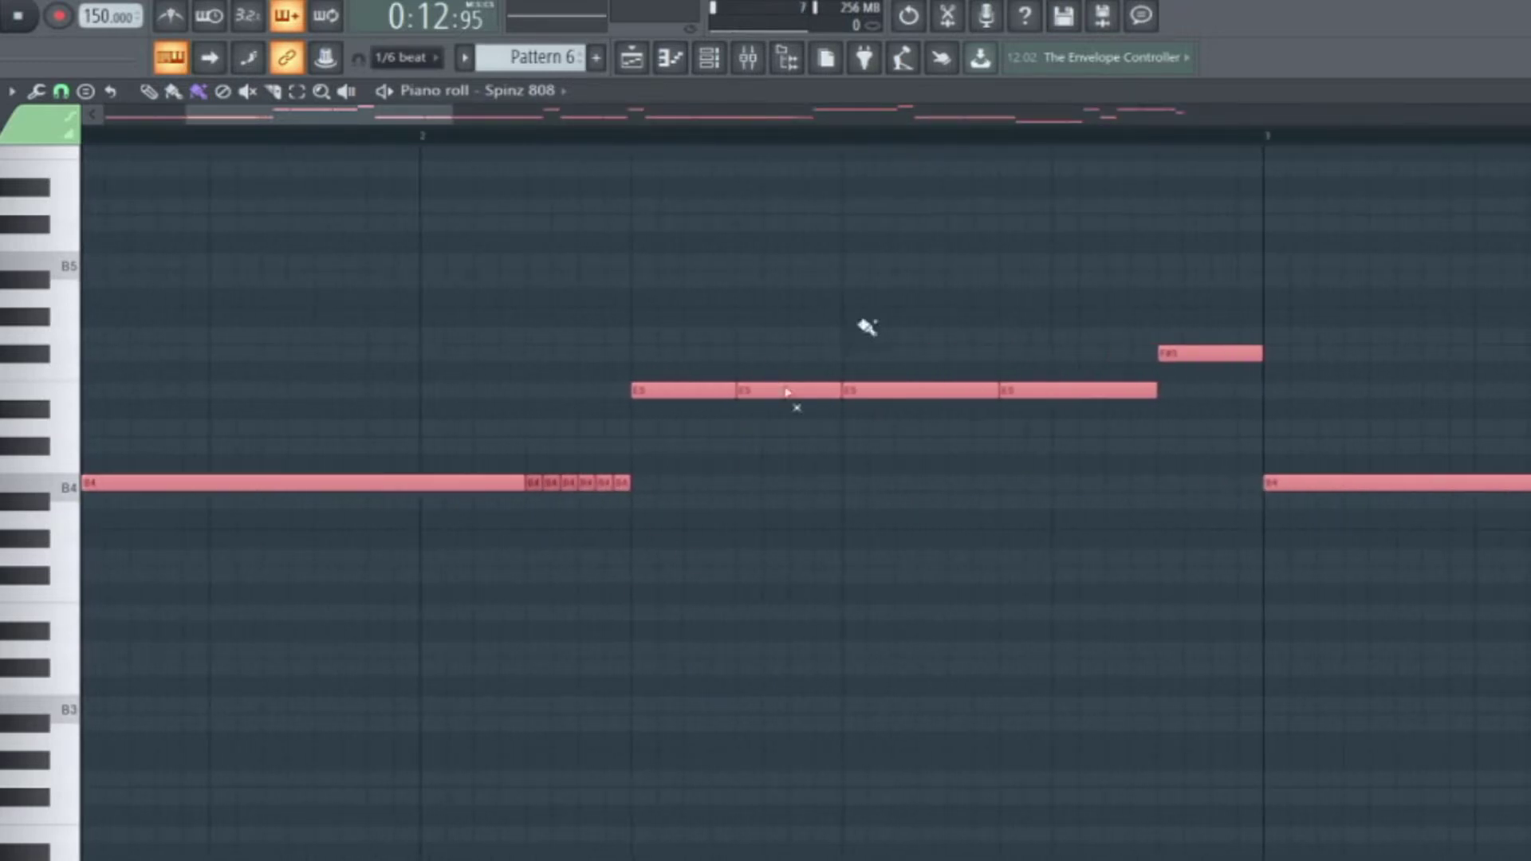
Clear the note selection and play the Spinz 808 pattern from bar 1 through bar 8.
click(235, 138)
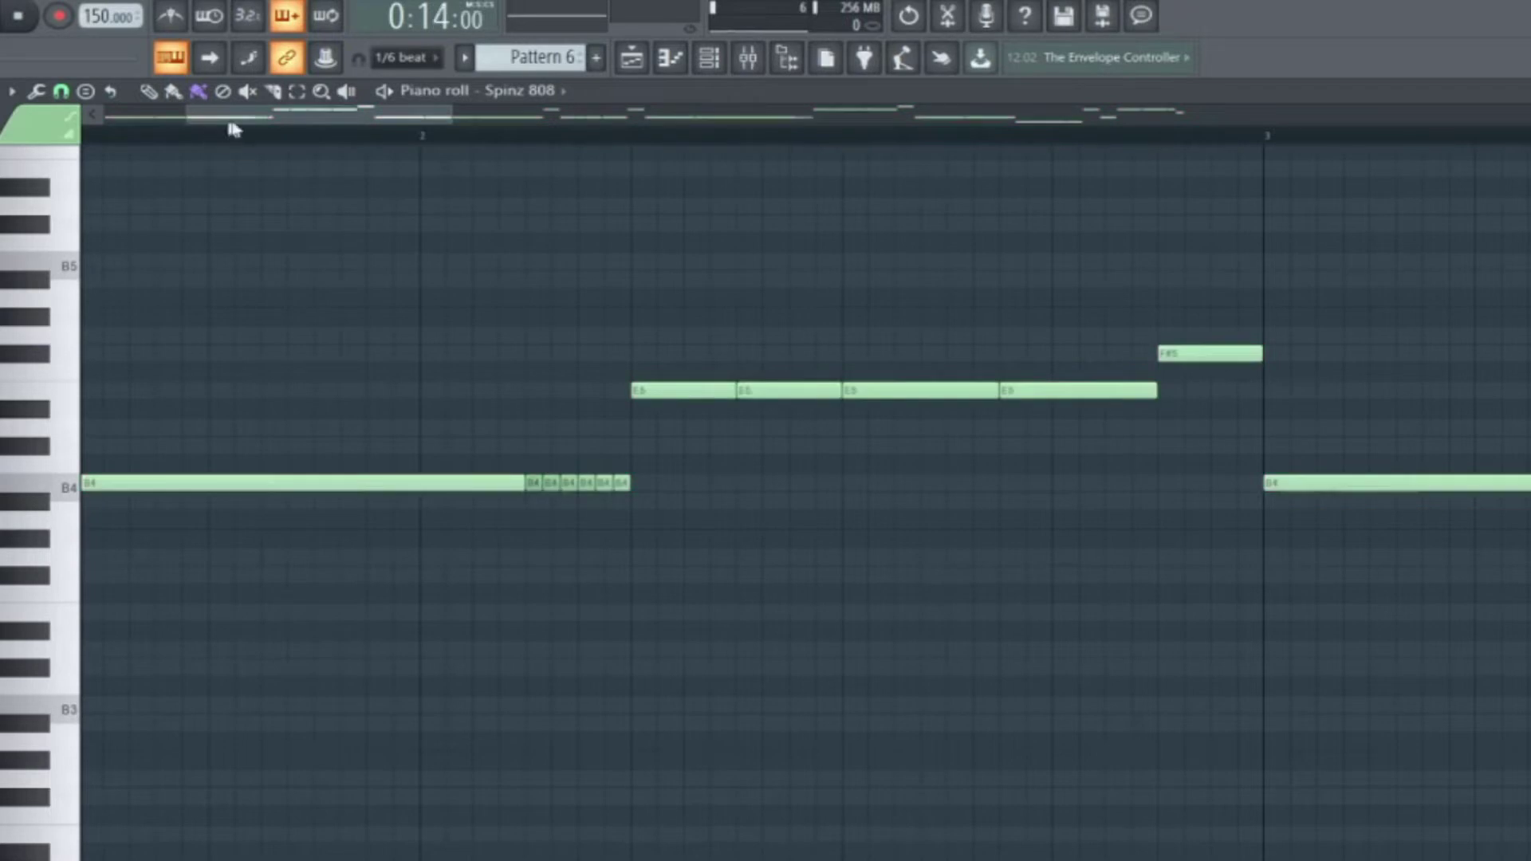
drag(228, 119, 147, 118)
scroll(264, 483, down, 5)
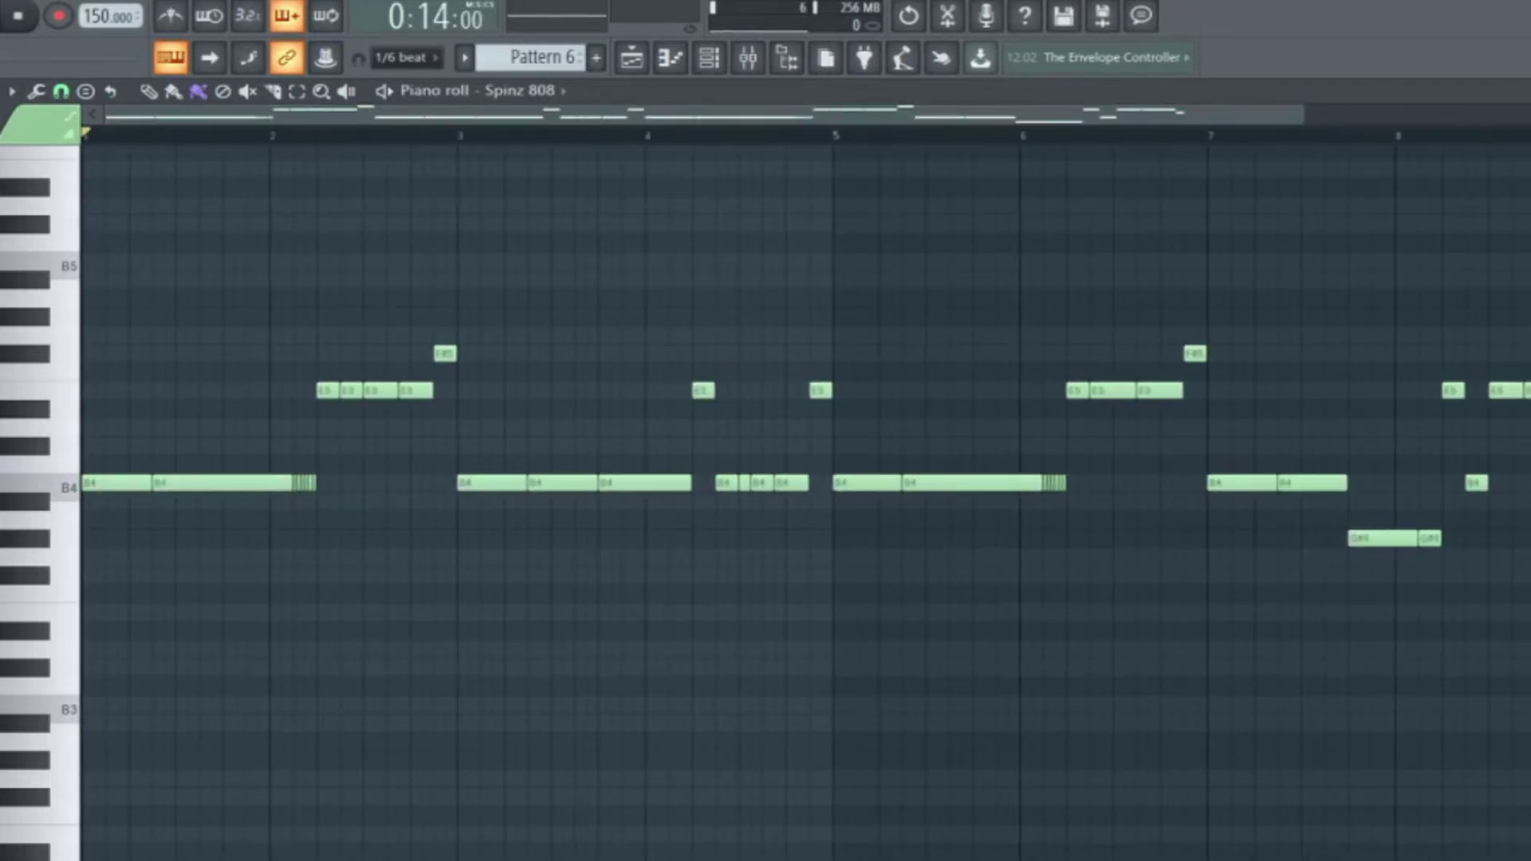
key(space)
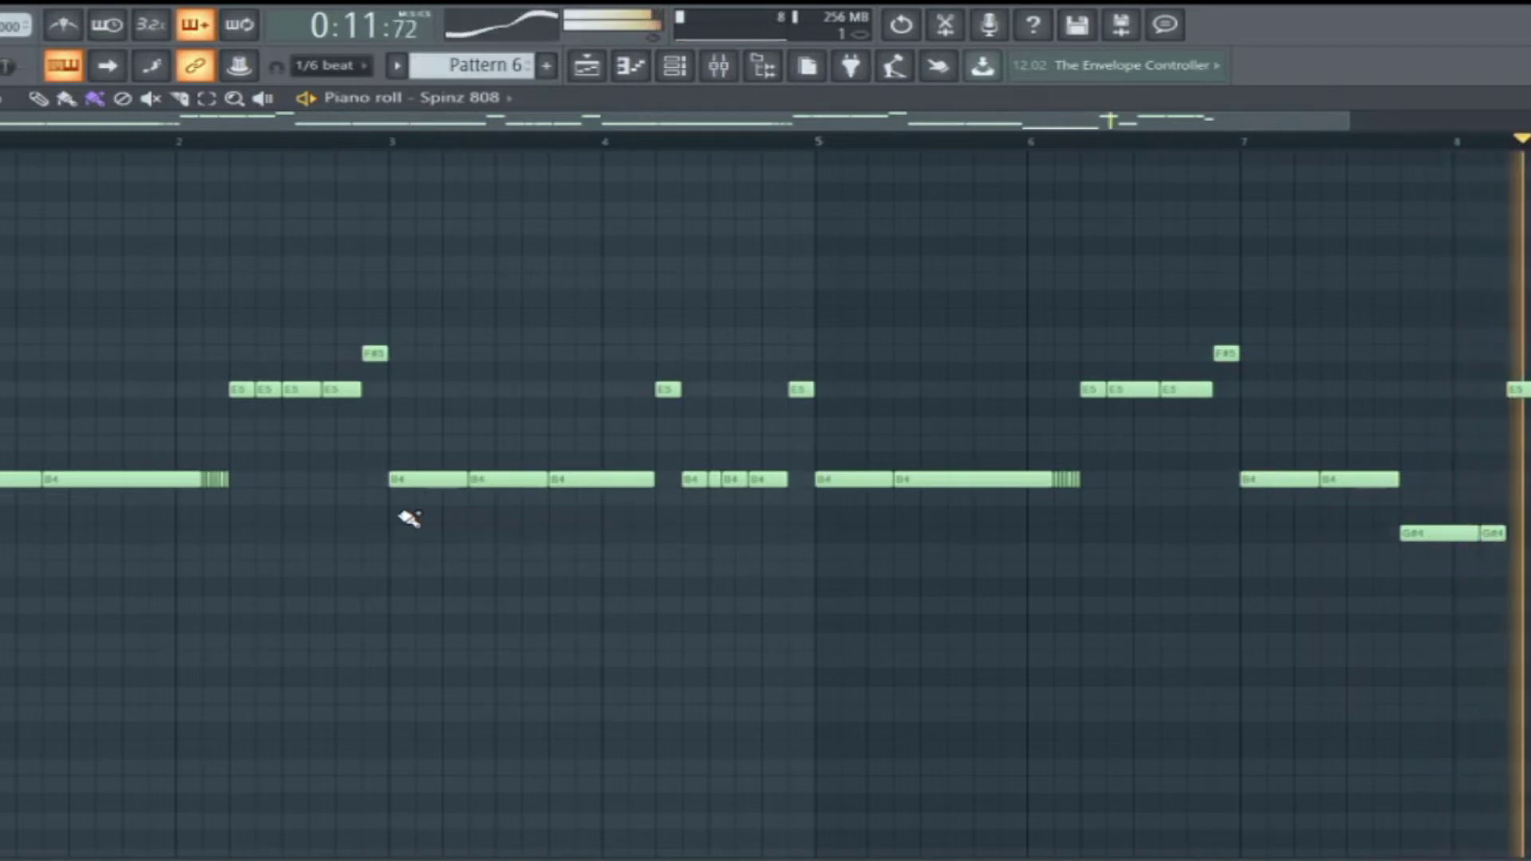
key(space)
Select the six short B4 notes that form the roll just after bar 2 in the Spinz 808 pattern.
scroll(93, 586, down, 3)
scroll(93, 586, up, 8)
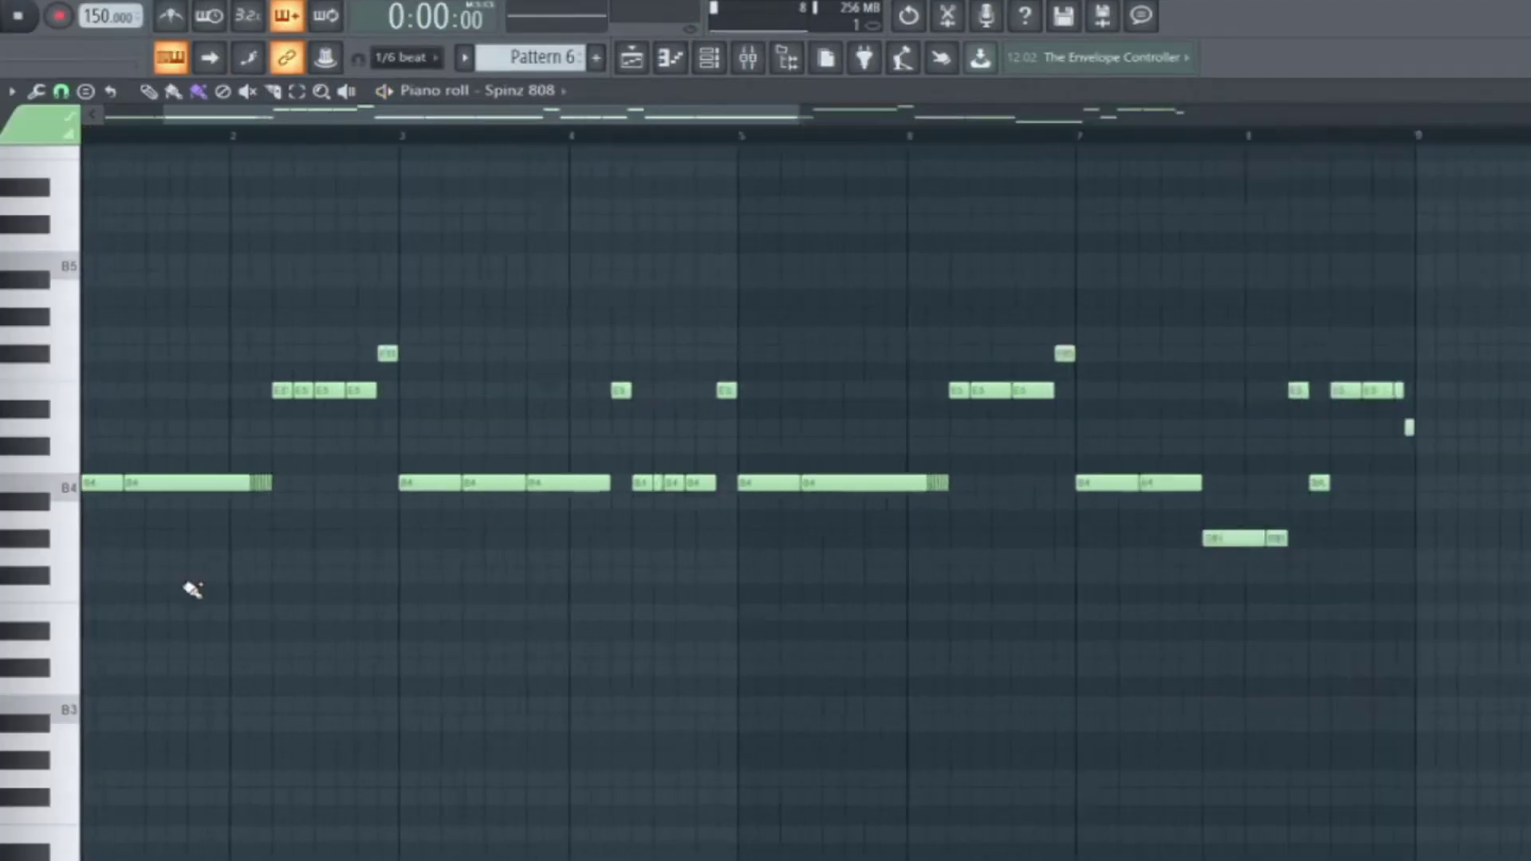
scroll(93, 586, down, 1)
scroll(194, 581, up, 1)
scroll(195, 581, down, 1)
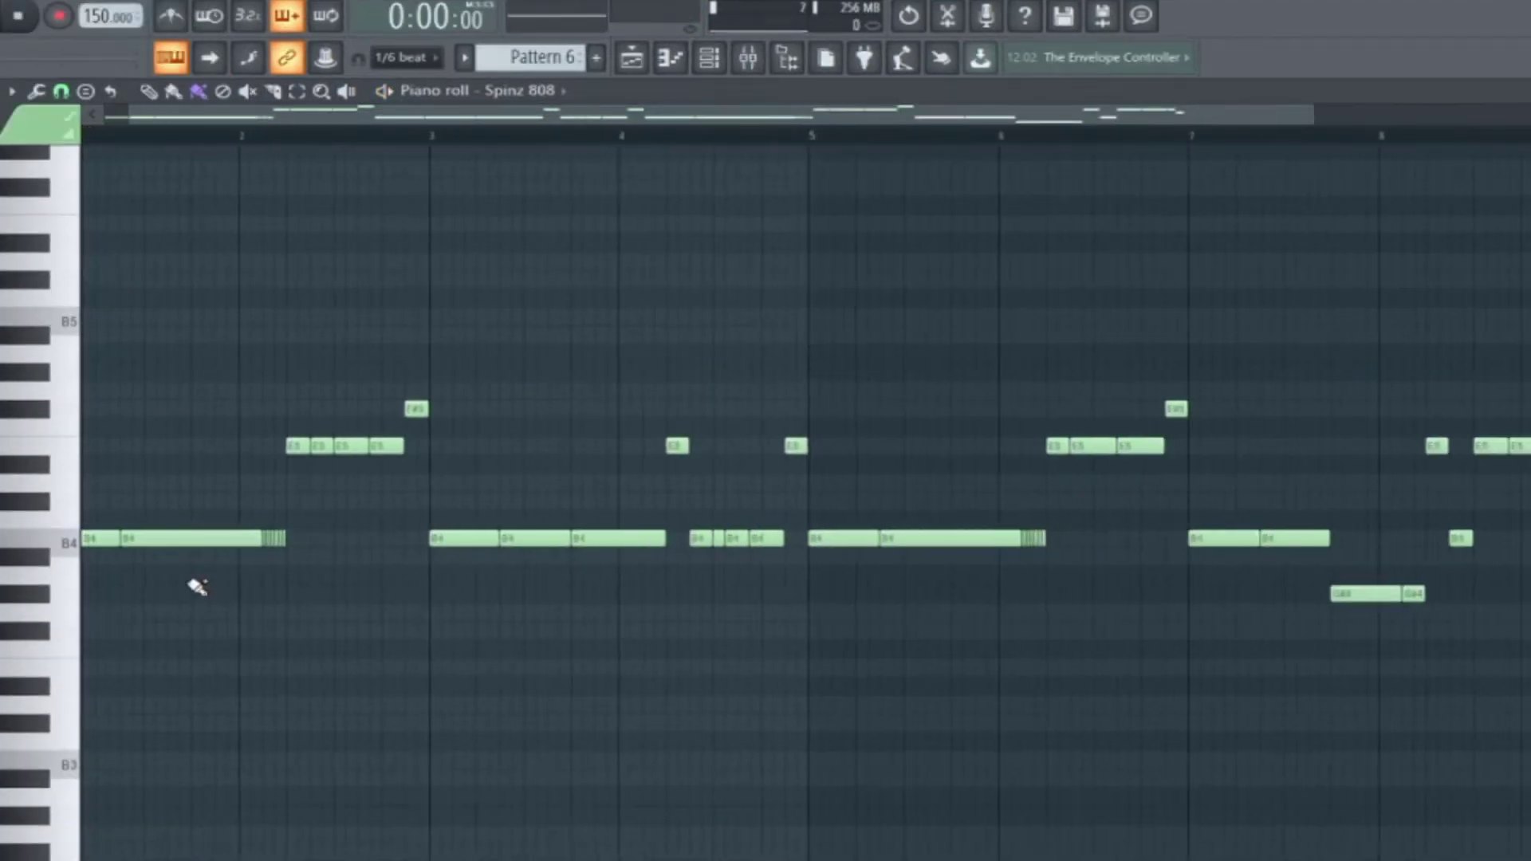
scroll(195, 581, up, 3)
drag(488, 563, 653, 520)
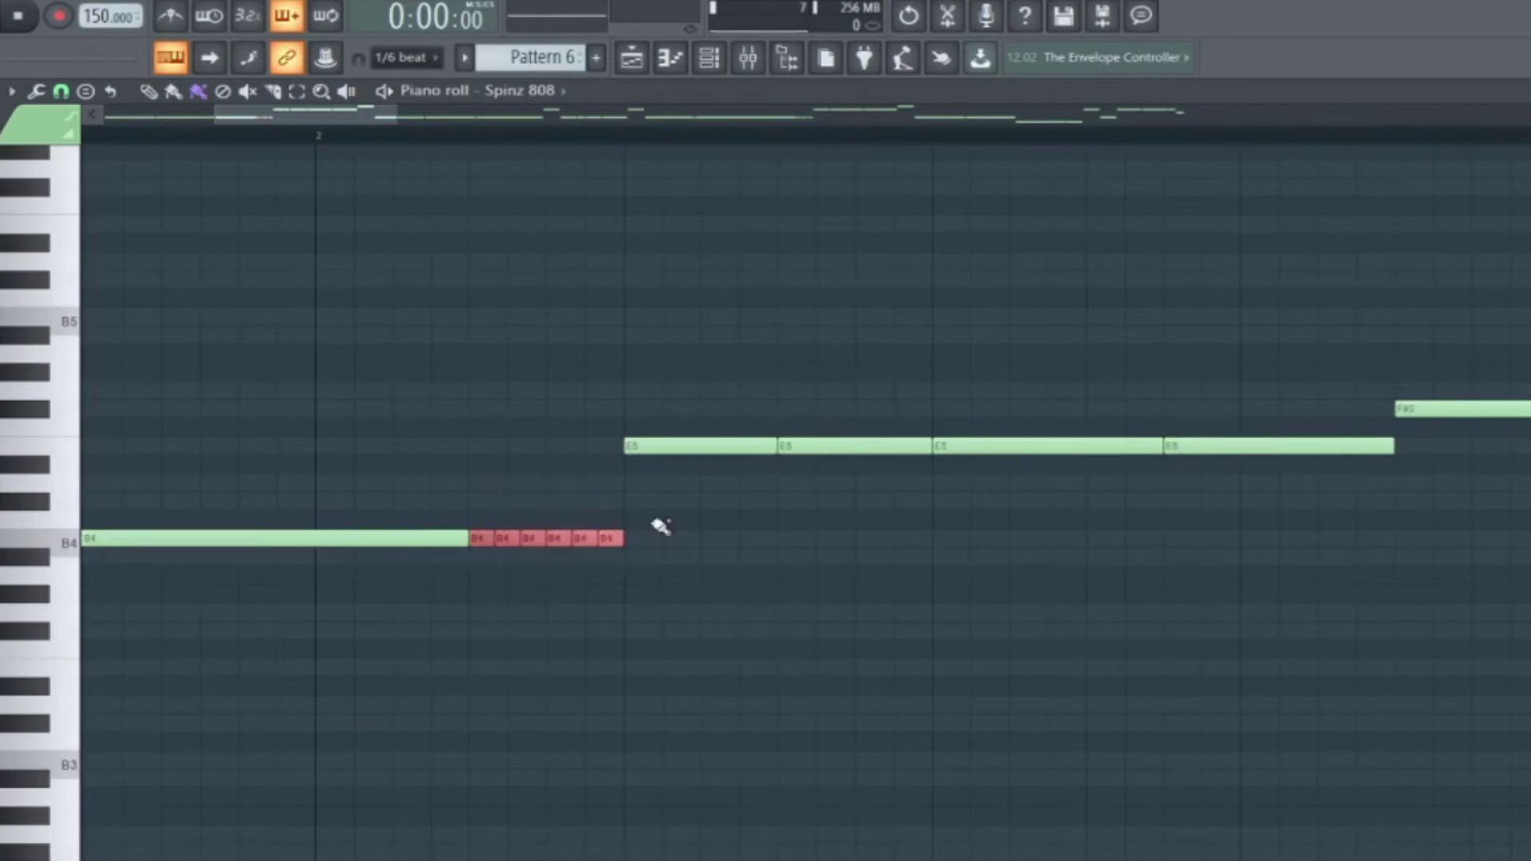
scroll(375, 810, down, 3)
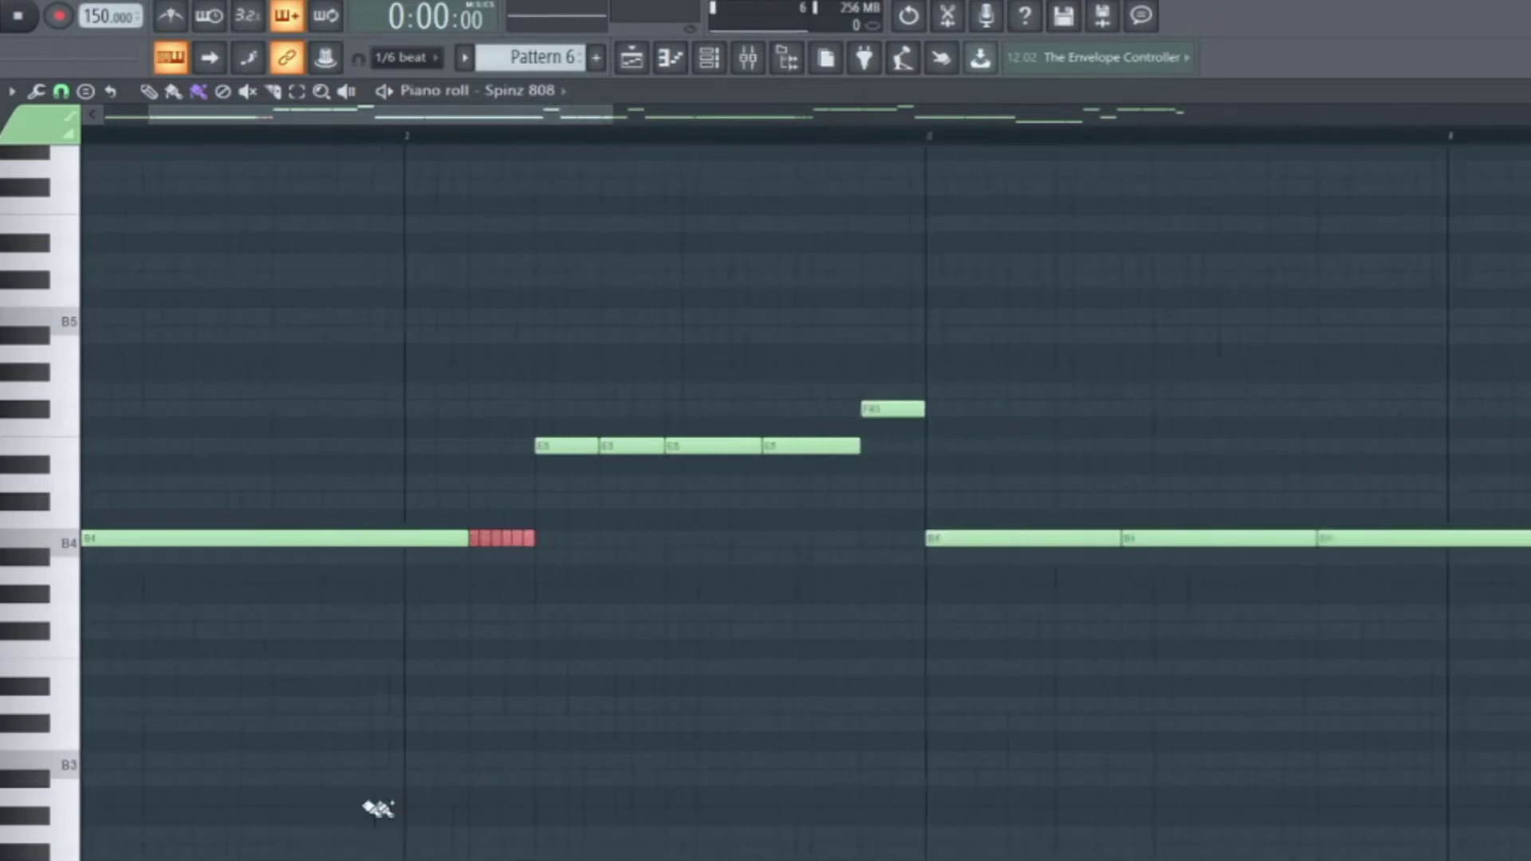
Place the playhead shortly before the B4 roll and play the passage to hear it.
scroll(399, 622, up, 5)
click(105, 134)
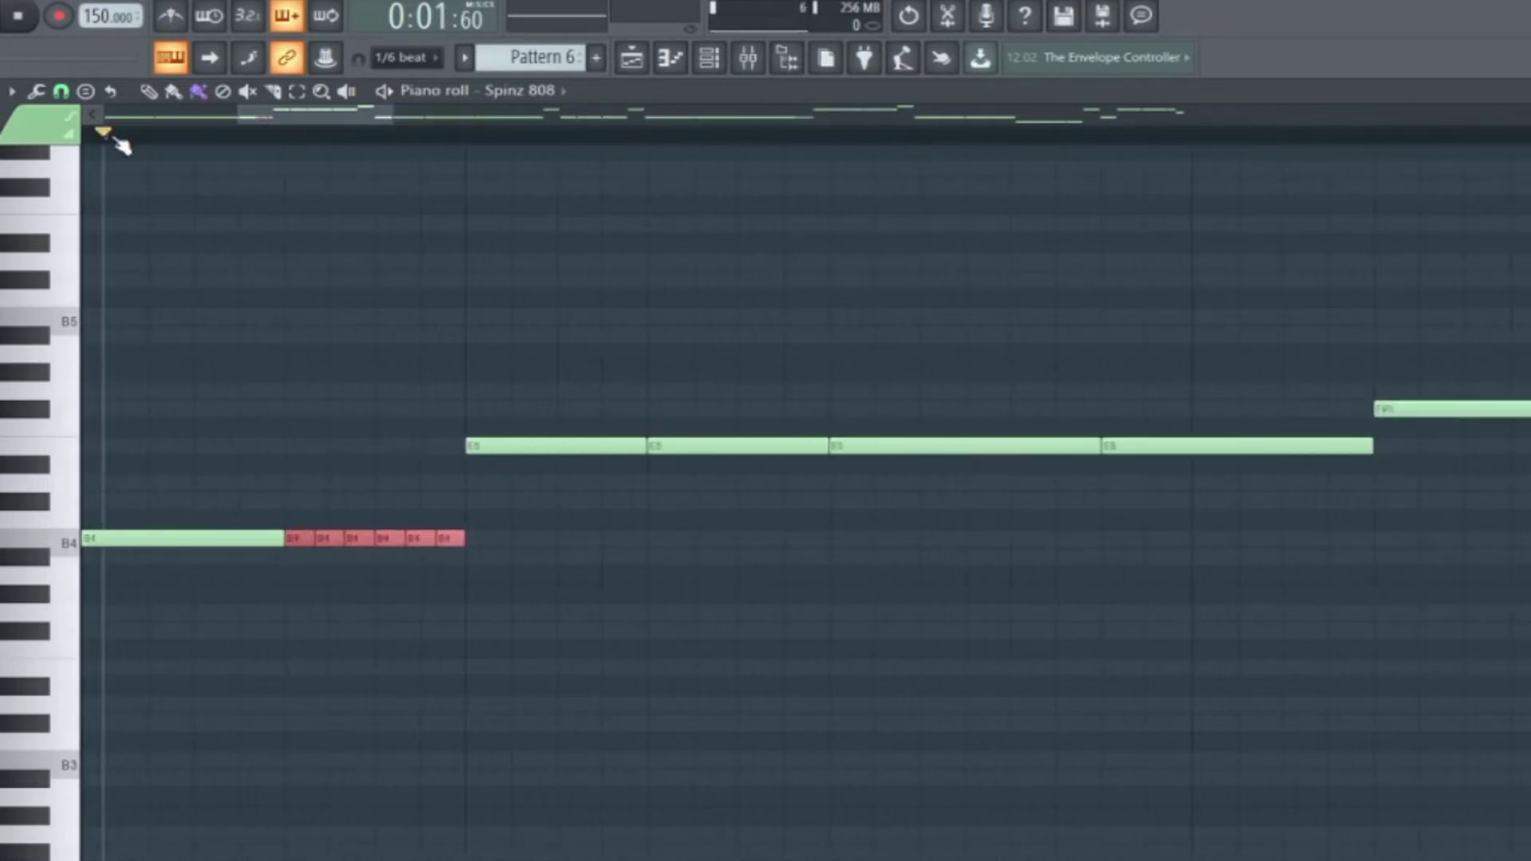
key(space)
key(space)
scroll(216, 547, down, 2)
scroll(202, 574, up, 3)
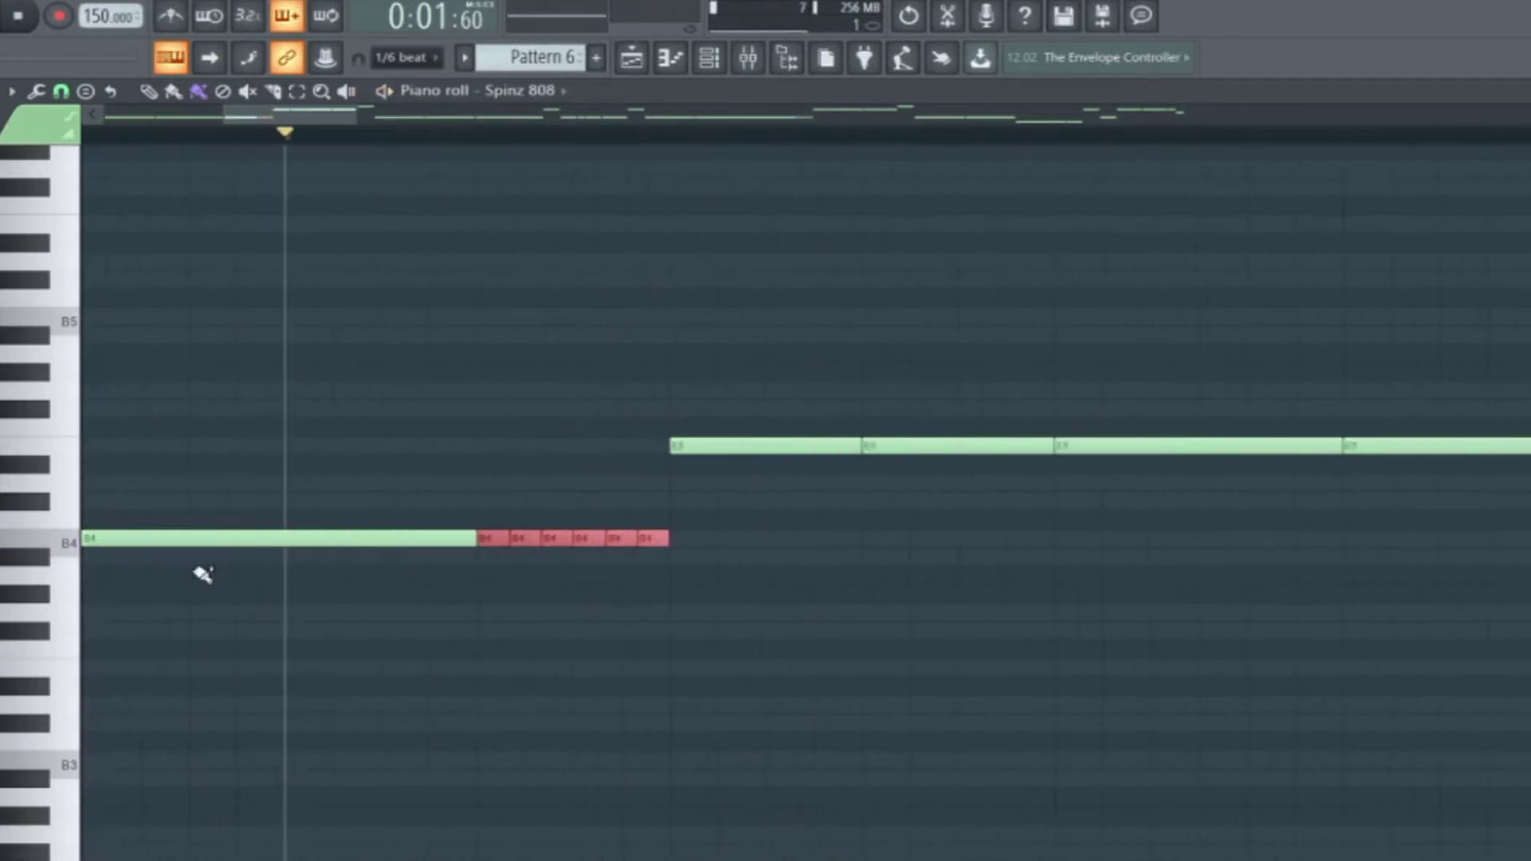
Select the first E5 note following the B4 roll and place the playhead at its start.
drag(591, 403, 923, 494)
scroll(622, 413, down, 3)
drag(615, 403, 682, 475)
click(667, 142)
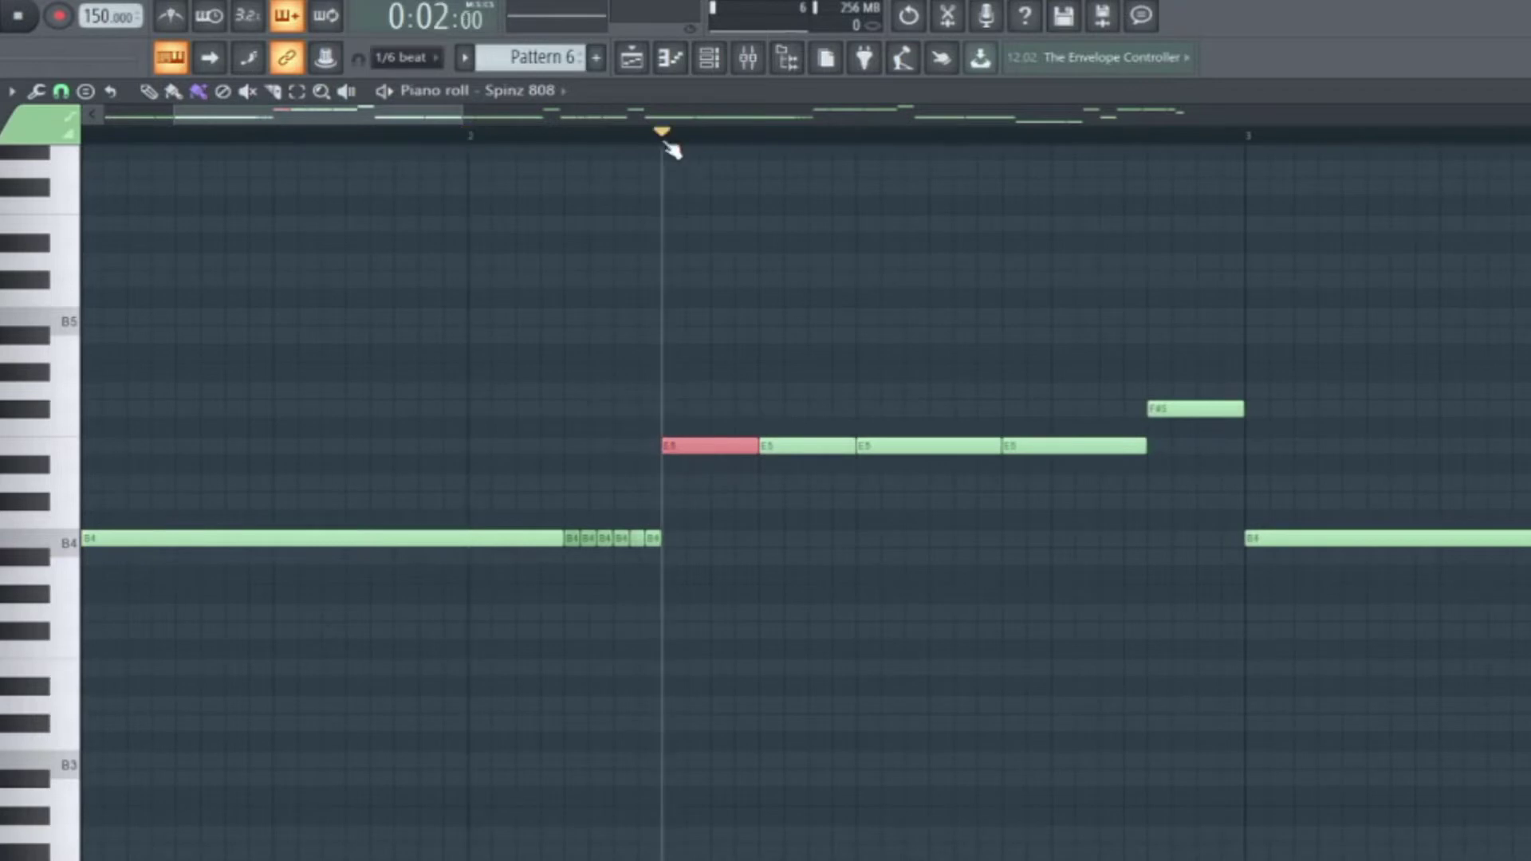
Inspect how the B4 roll leads into the E5 notes and clear the note selection.
scroll(502, 701, down, 4)
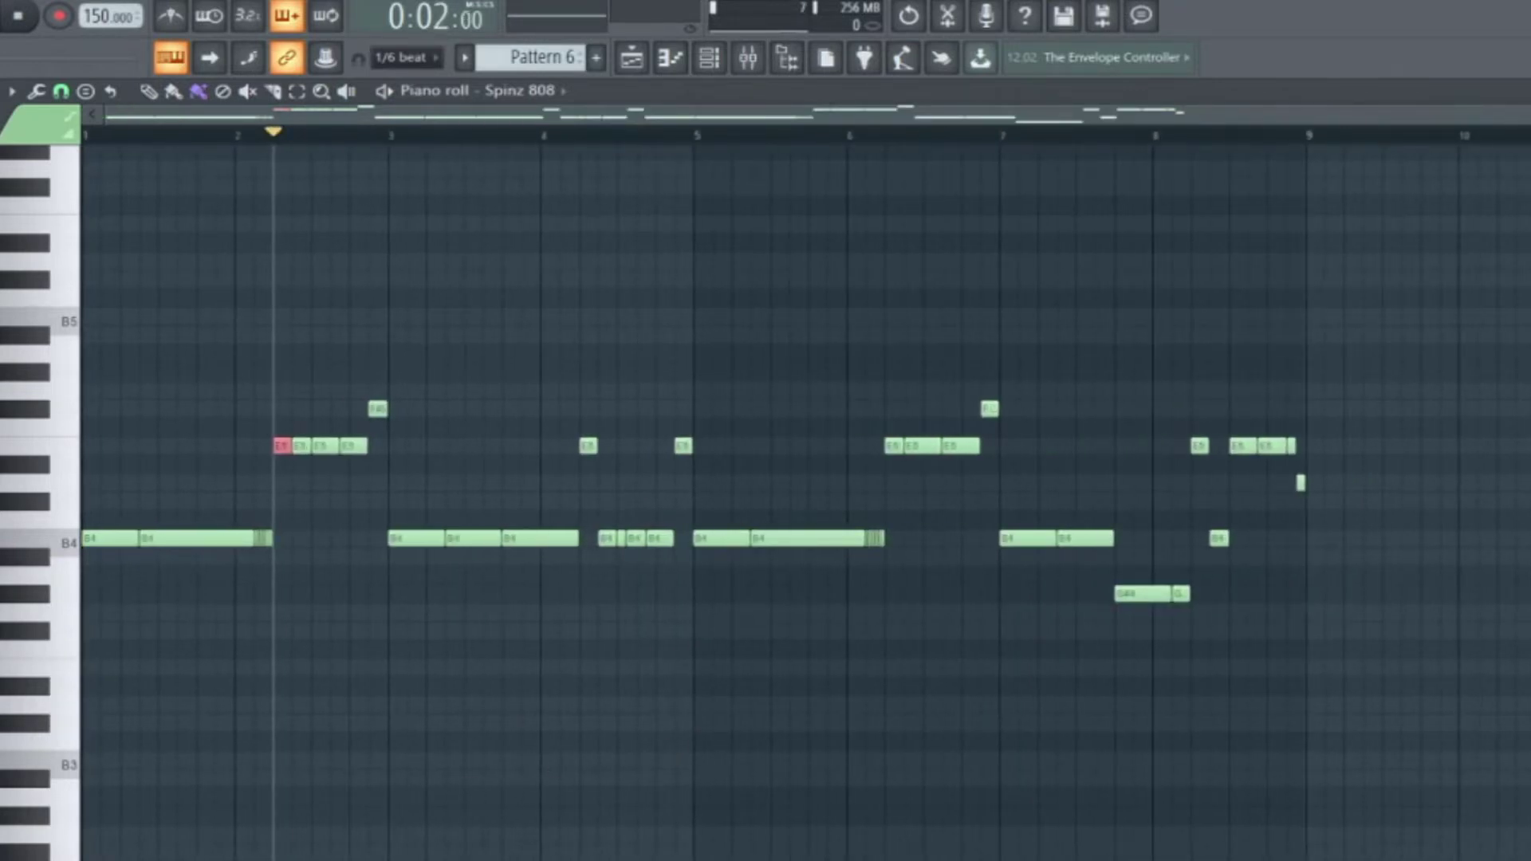
scroll(345, 245, up, 3)
scroll(301, 700, up, 2)
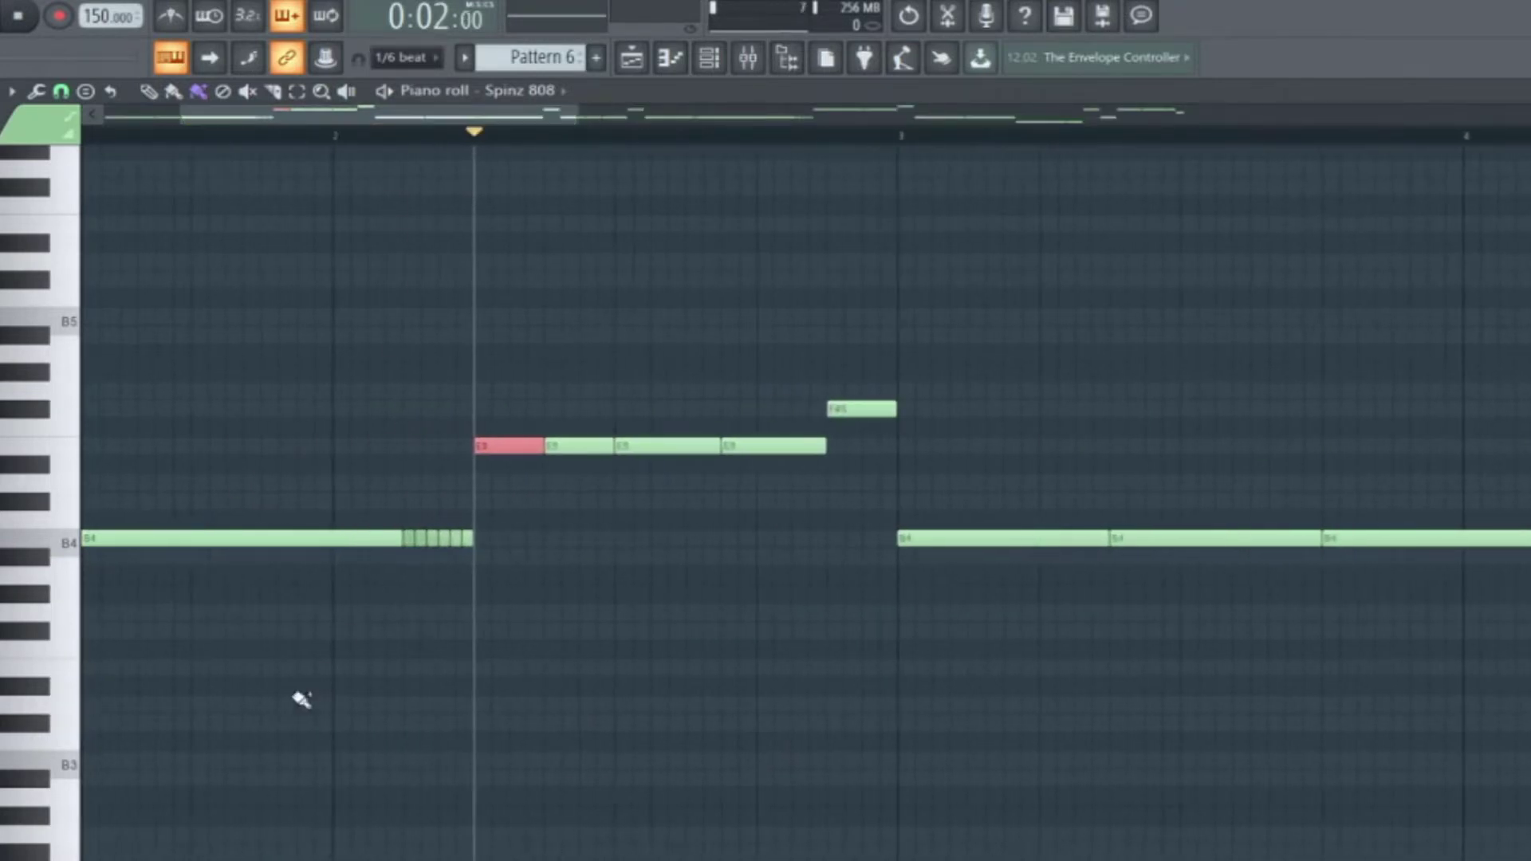
scroll(415, 658, up, 1)
drag(546, 500, 625, 547)
ctrl+click(575, 422)
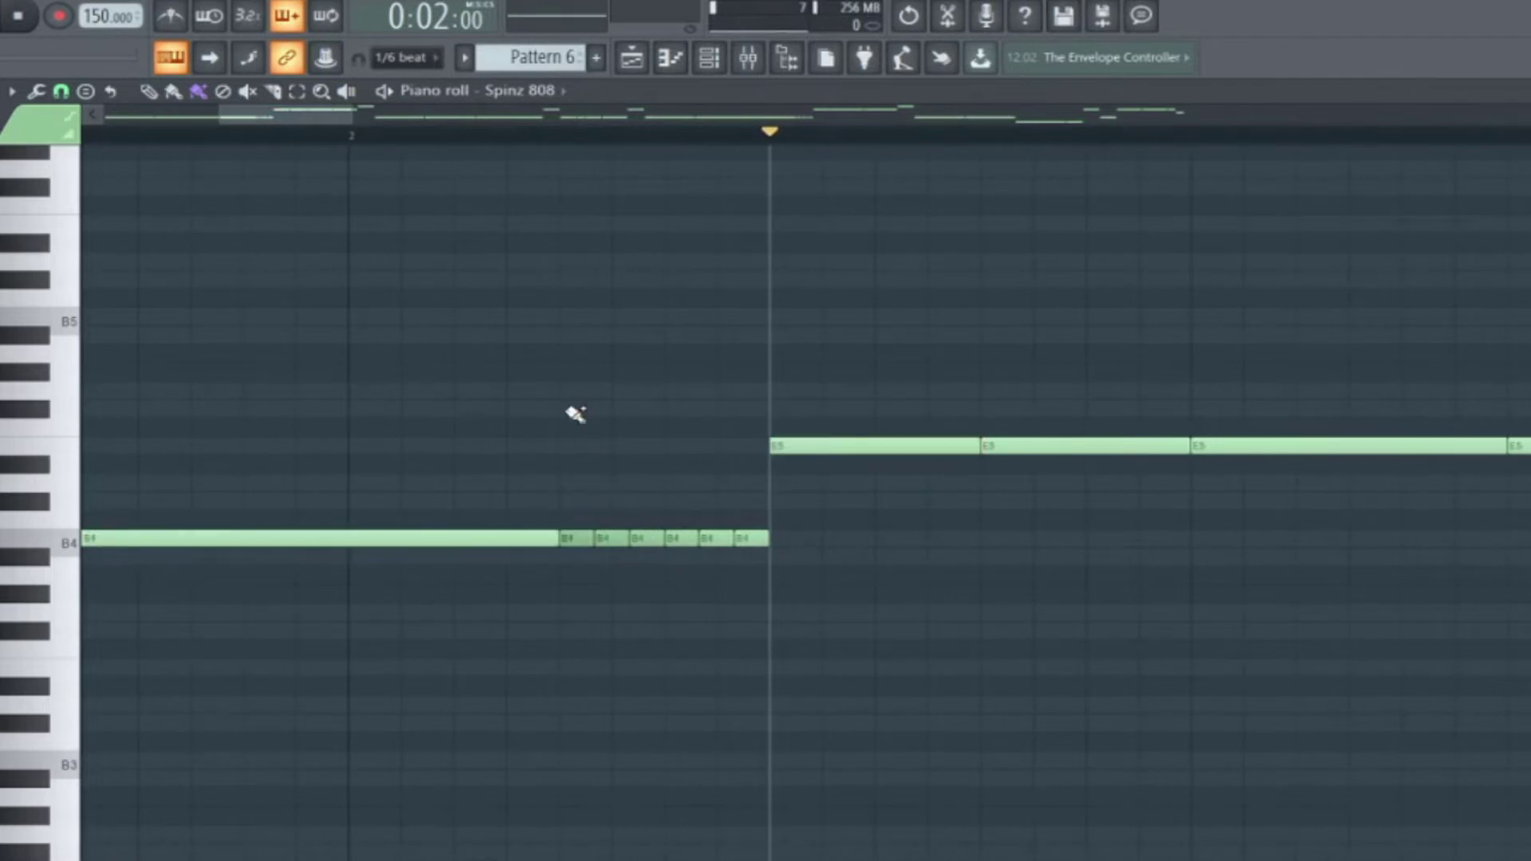
Select the four E5 notes and the F#5 note before bar 3 and play that passage.
scroll(1017, 630, down, 3)
scroll(898, 634, down, 2)
drag(650, 367, 1073, 465)
key(space)
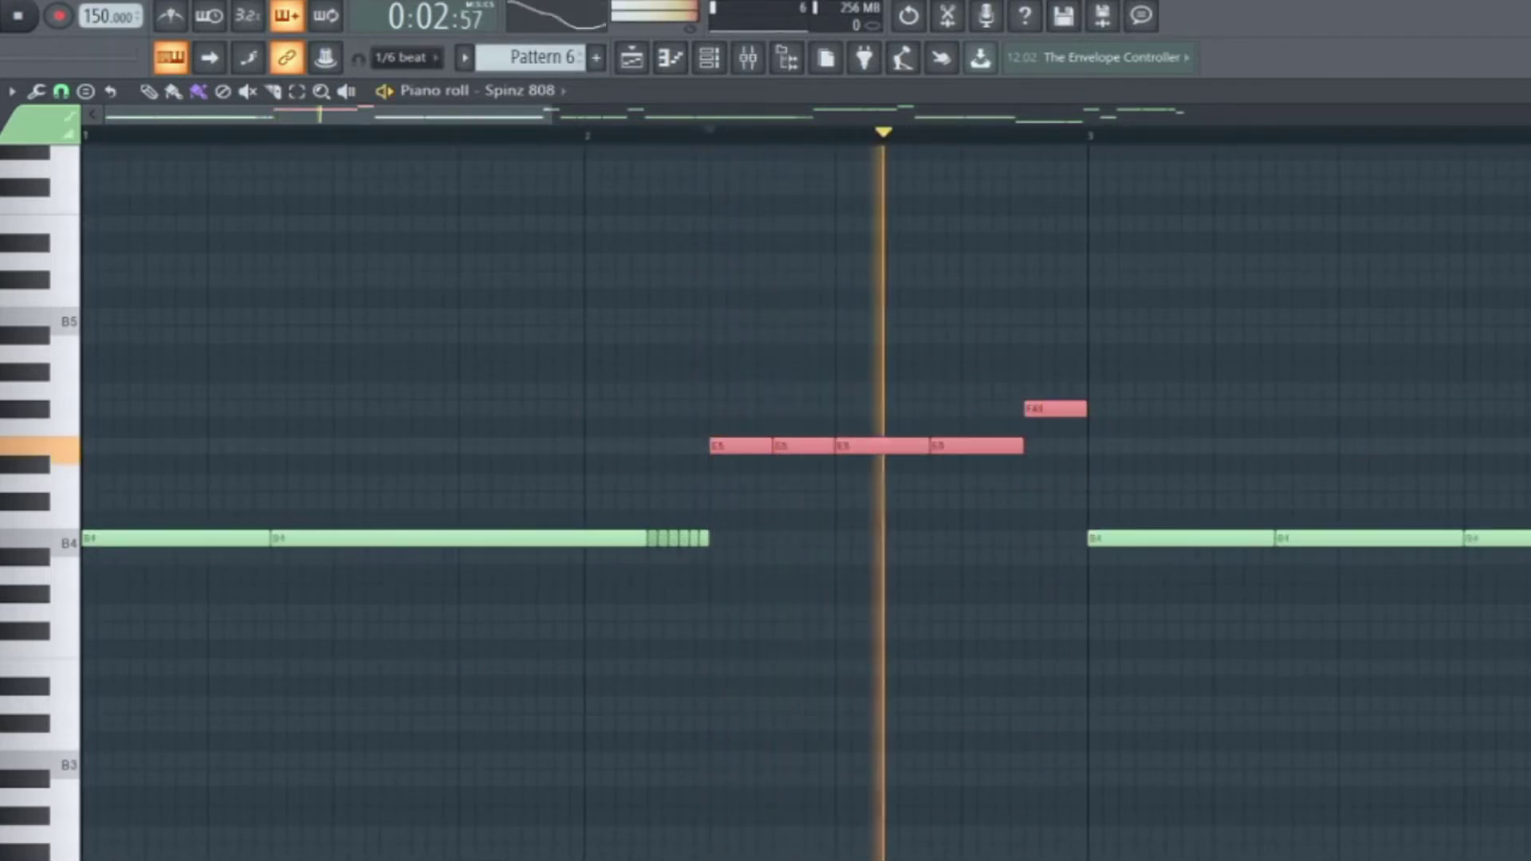
key(space)
scroll(1148, 643, down, 4)
scroll(308, 571, up, 4)
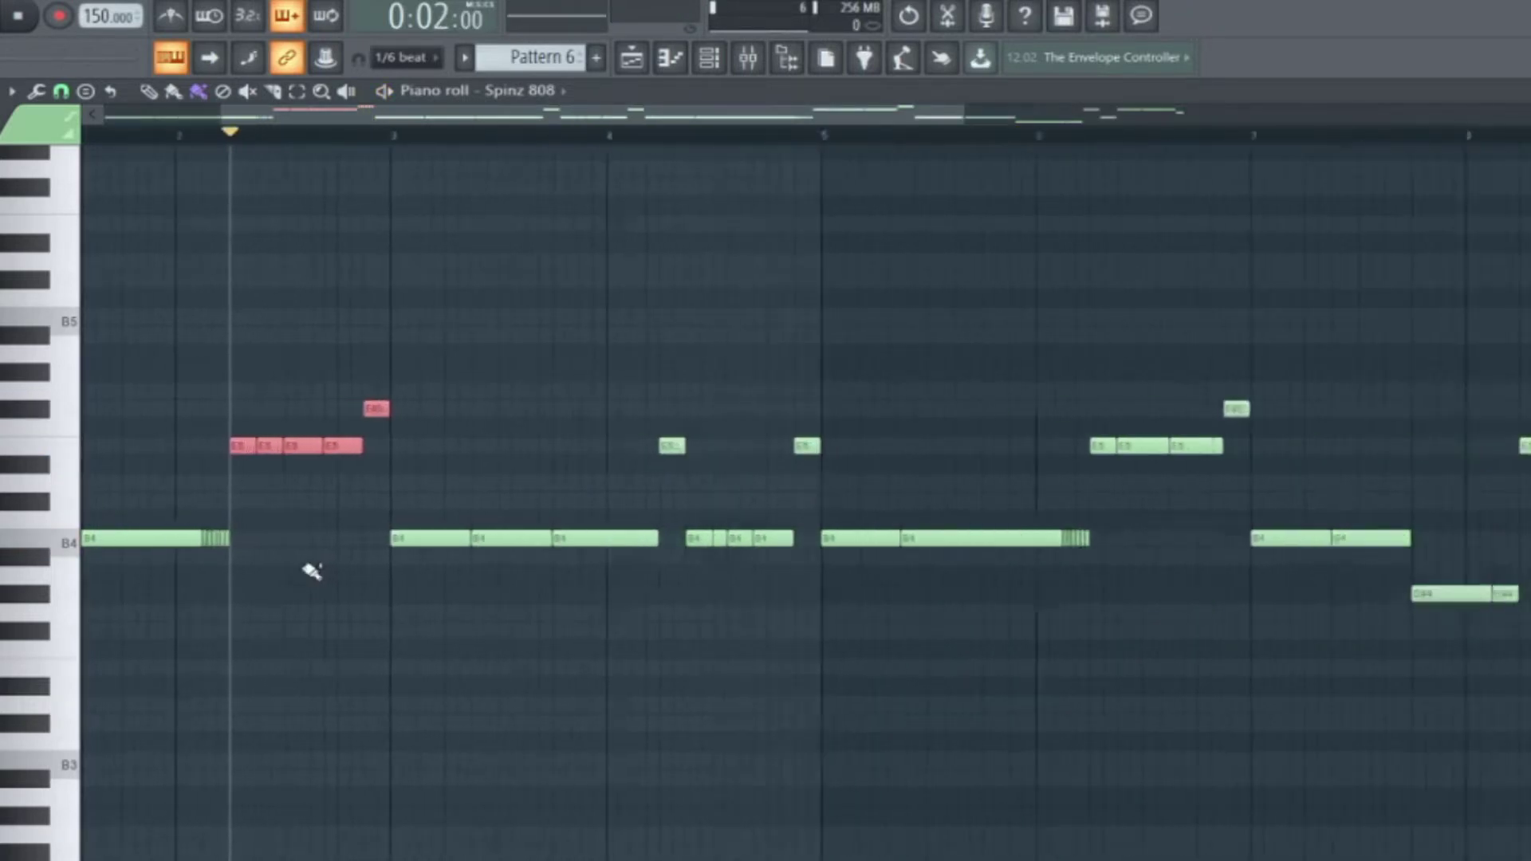
scroll(108, 251, left, 3)
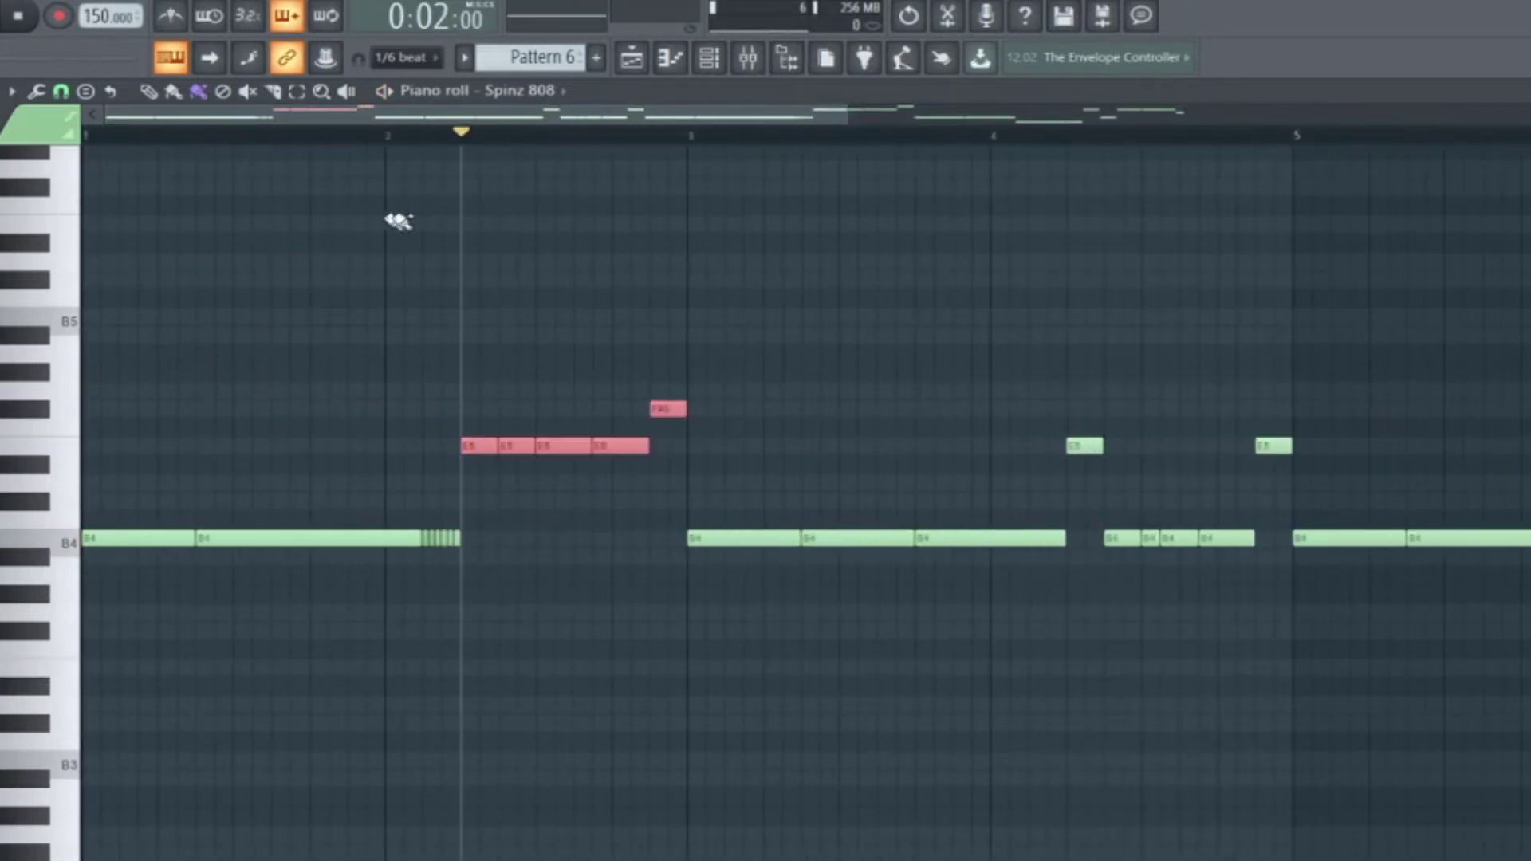
scroll(590, 396, down, 2)
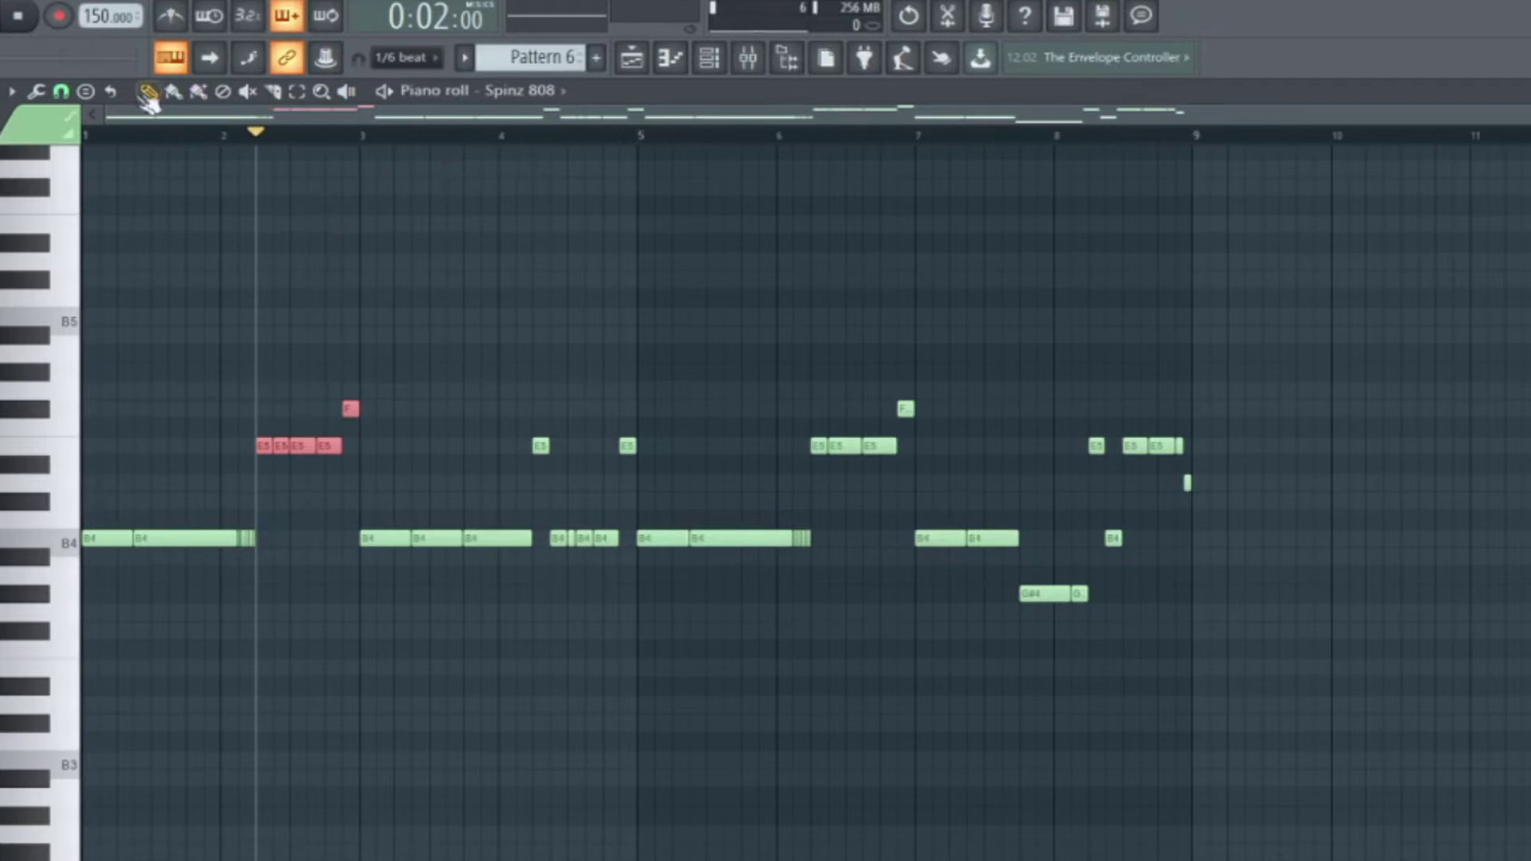
Return to the playlist, open the Pattern 4 clip and show the Pyrex Hat channel's sample settings.
key(F5)
double_click(738, 307)
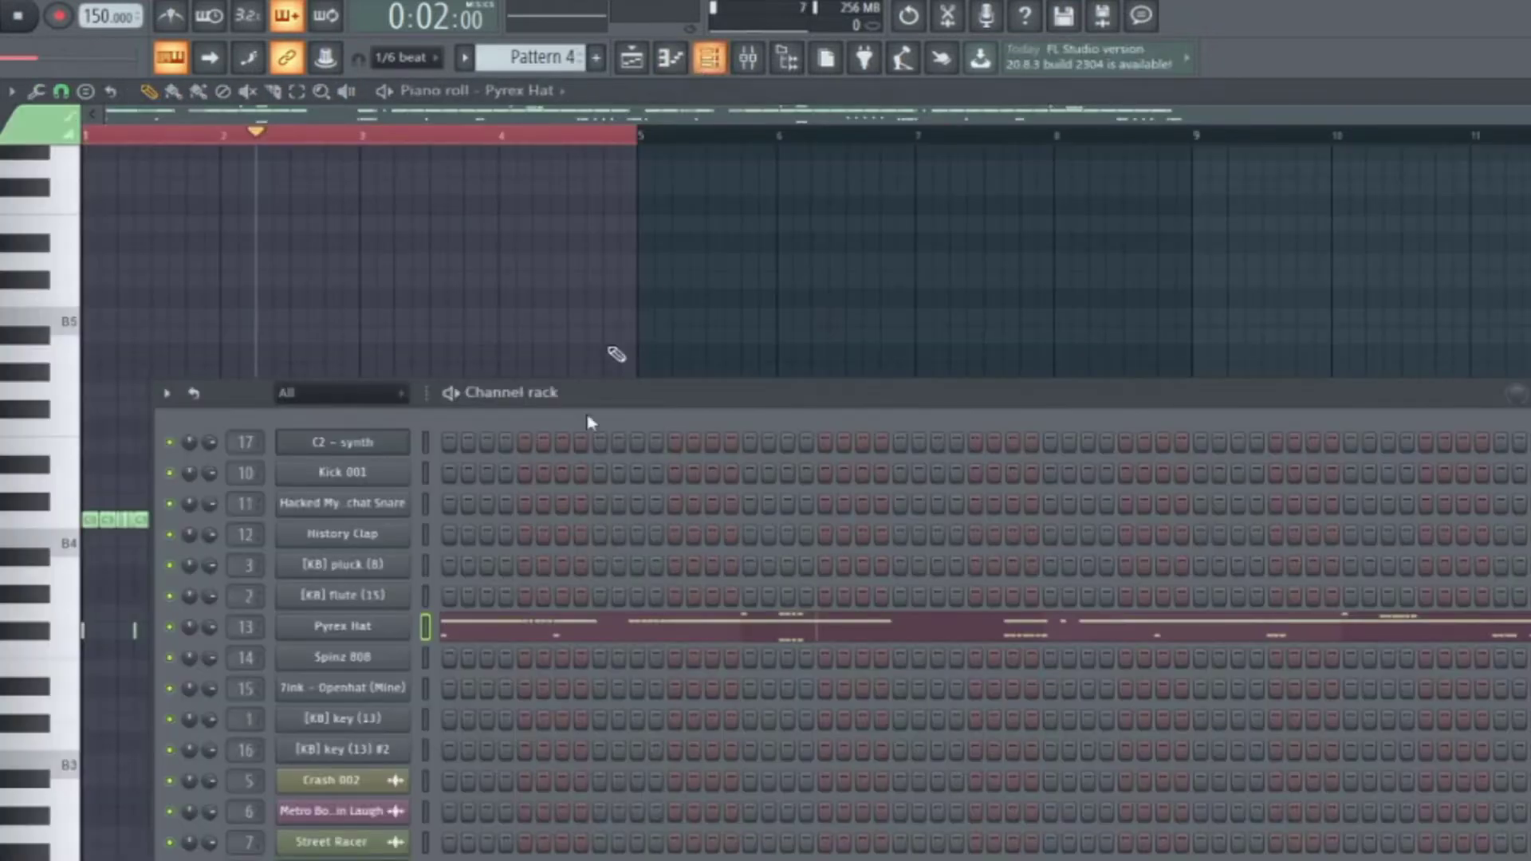
click(374, 628)
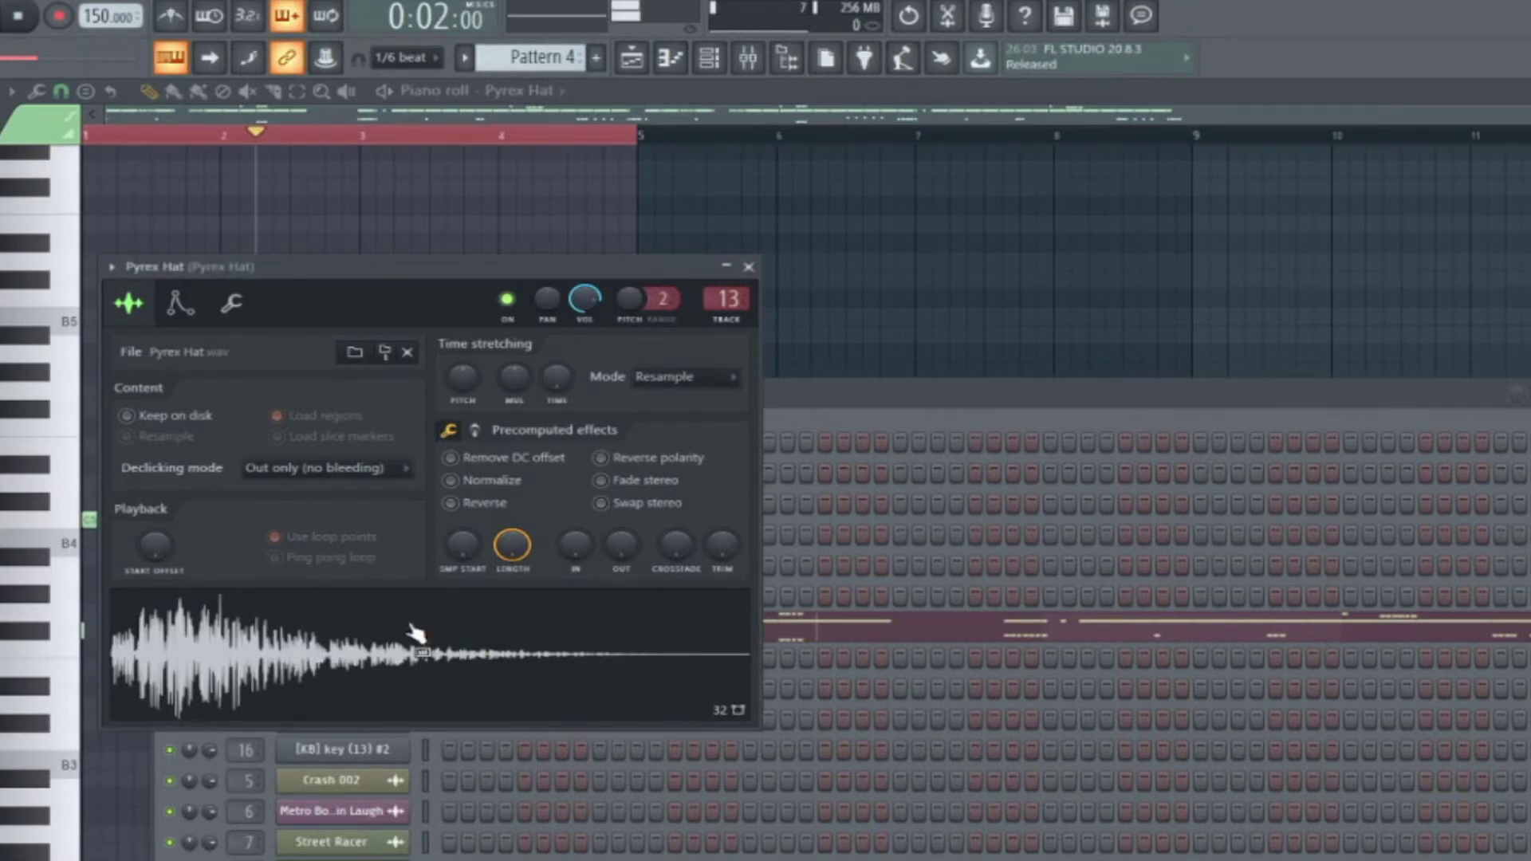
Reposition the Pyrex Hat window and adjust the sample's fade-out in its precomputed effects.
drag(226, 561, 841, 579)
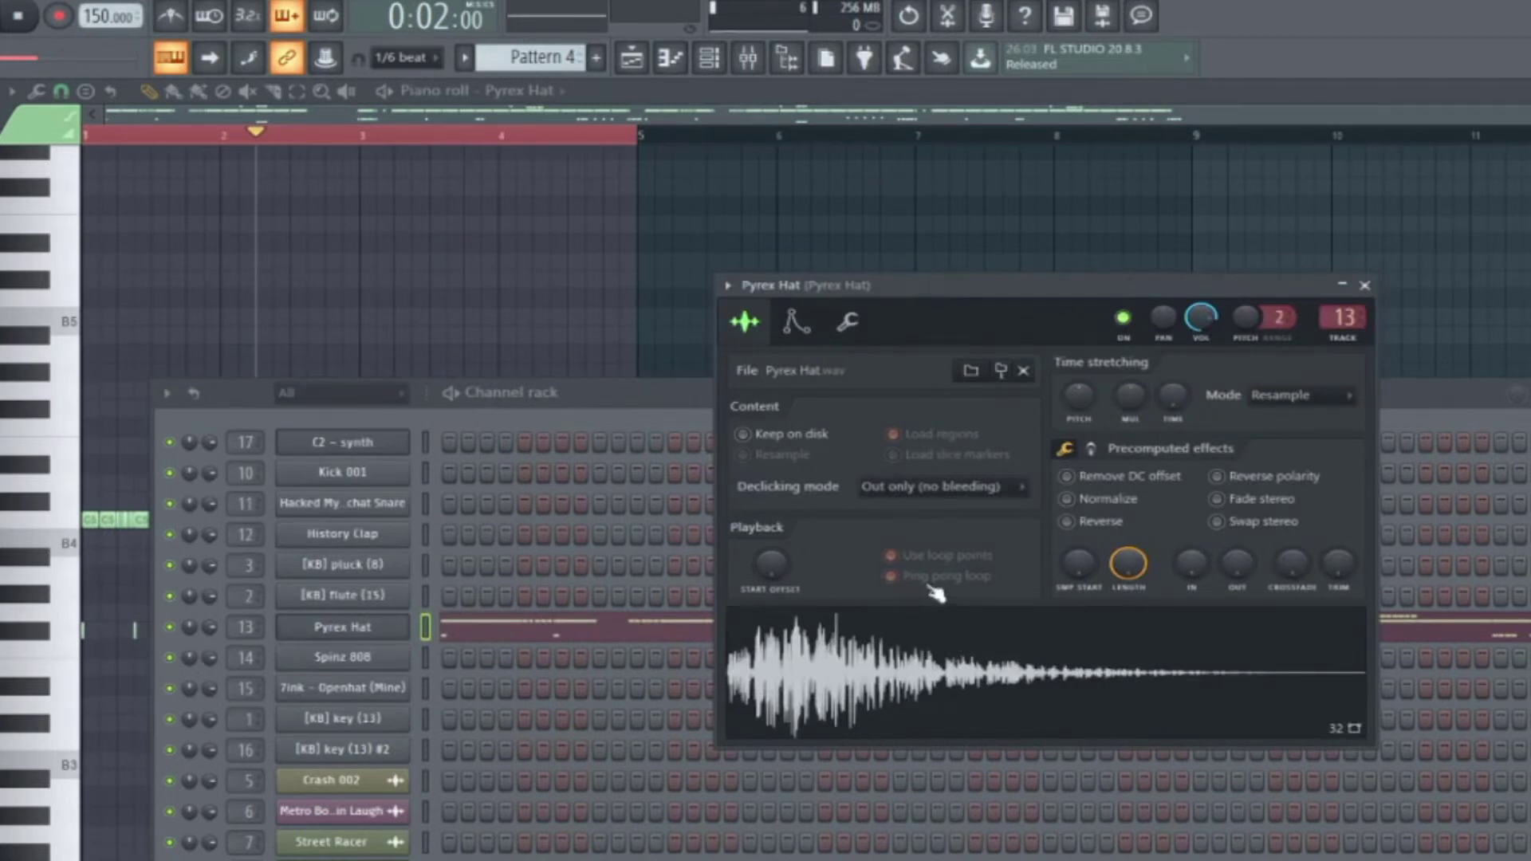
drag(1105, 292, 682, 416)
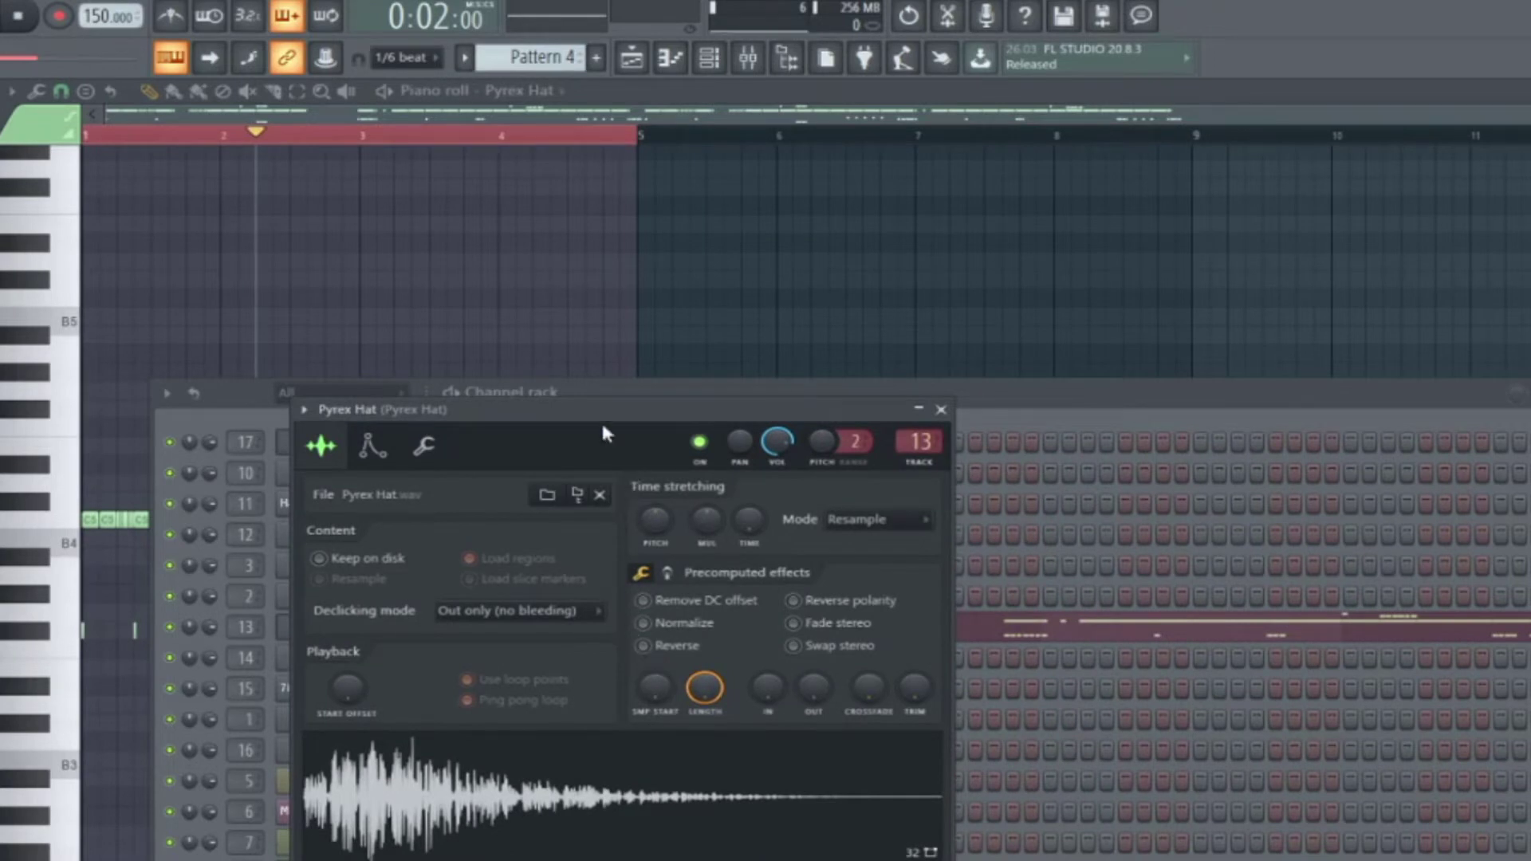
drag(581, 409, 427, 315)
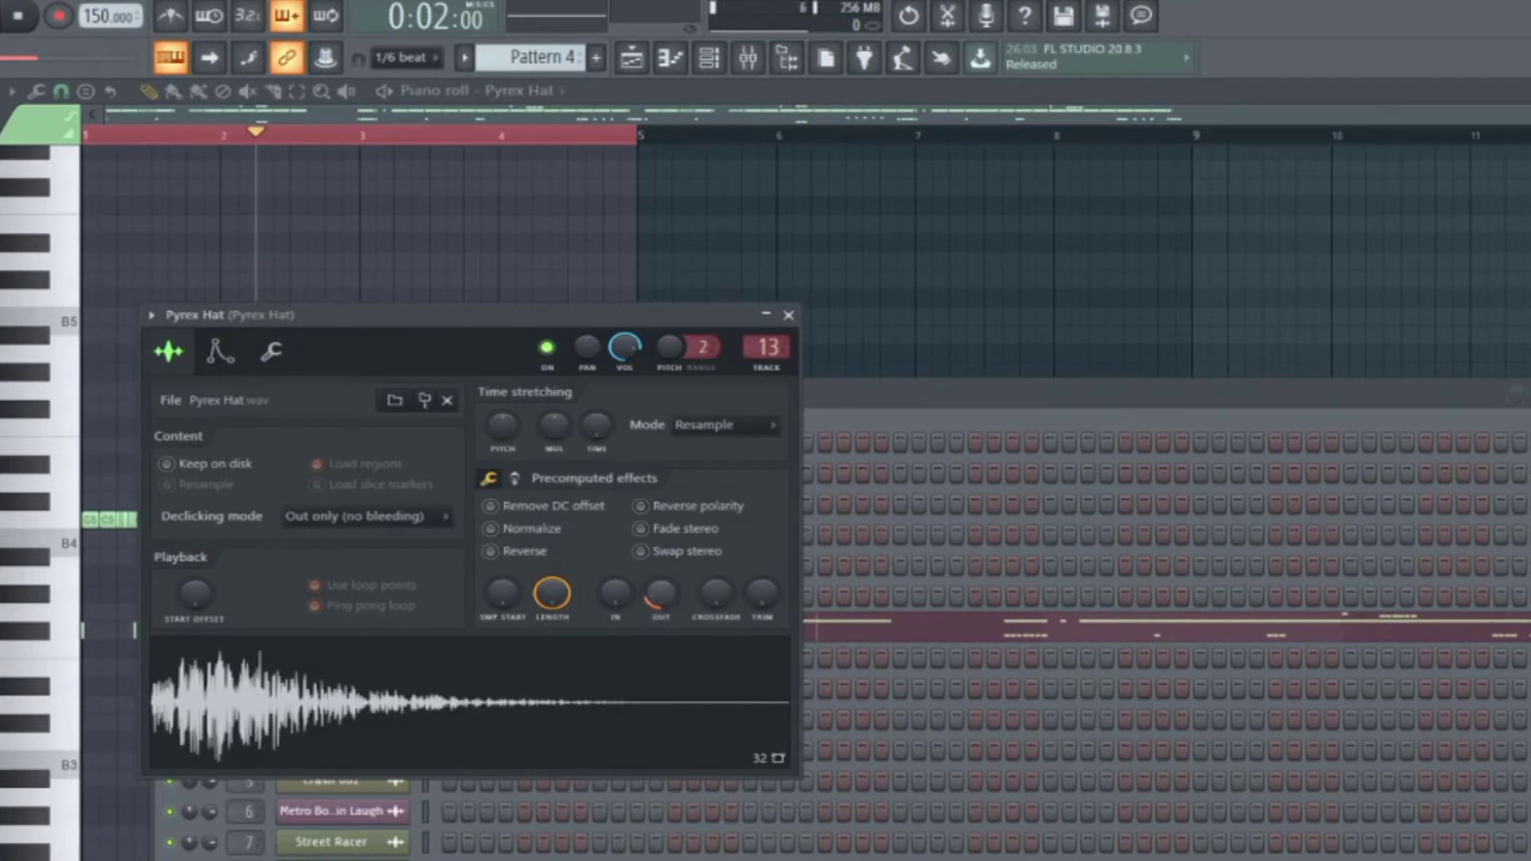
drag(663, 590, 662, 577)
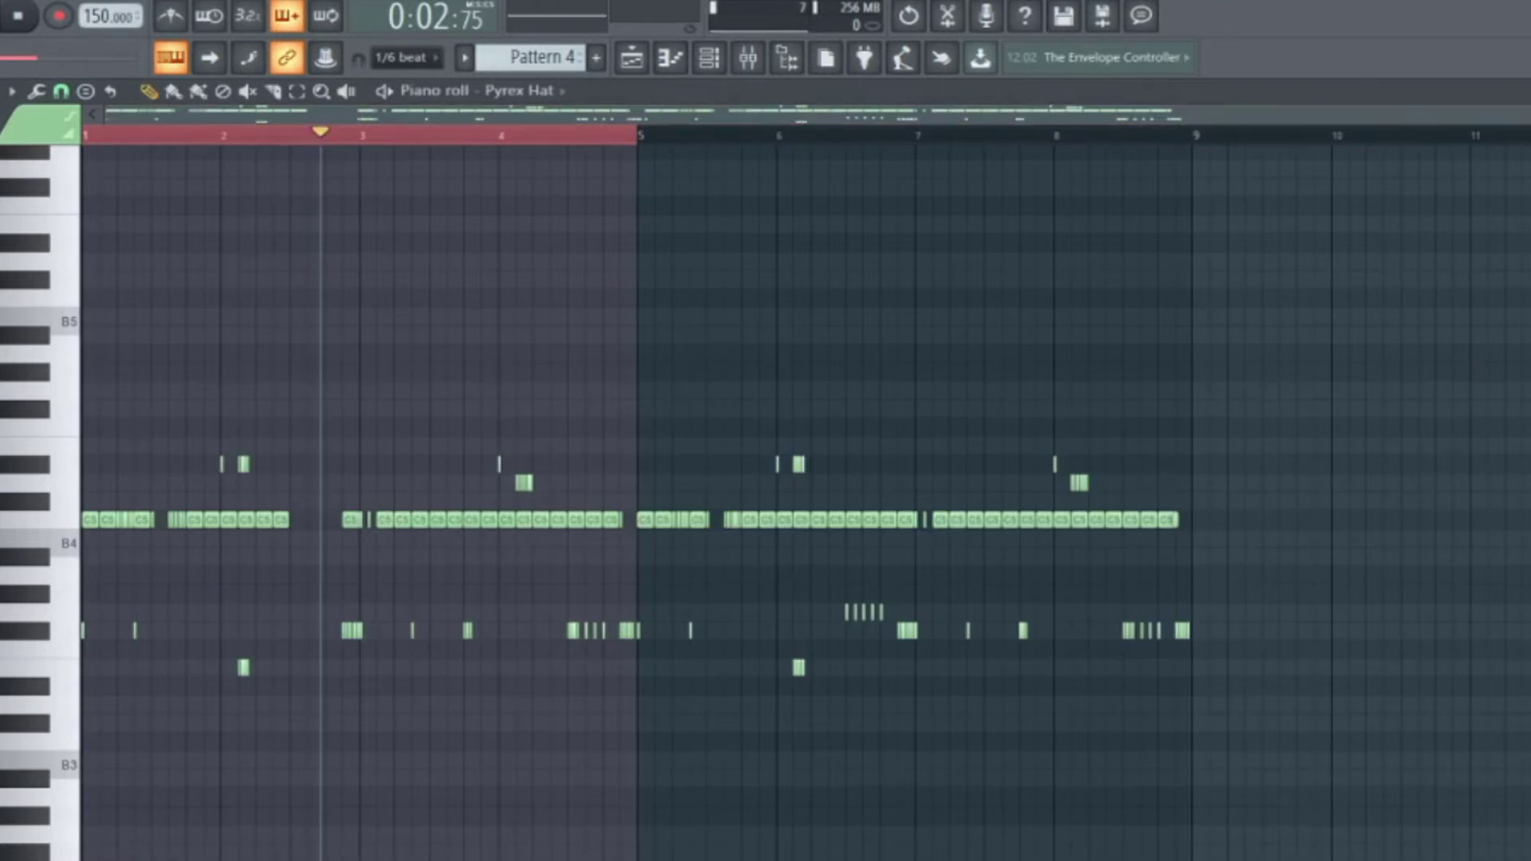
In the Pyrex Hat piano roll, mark the notes below and above the C5 row in turn, finishing with the lower ones selected.
scroll(124, 514, up, 2)
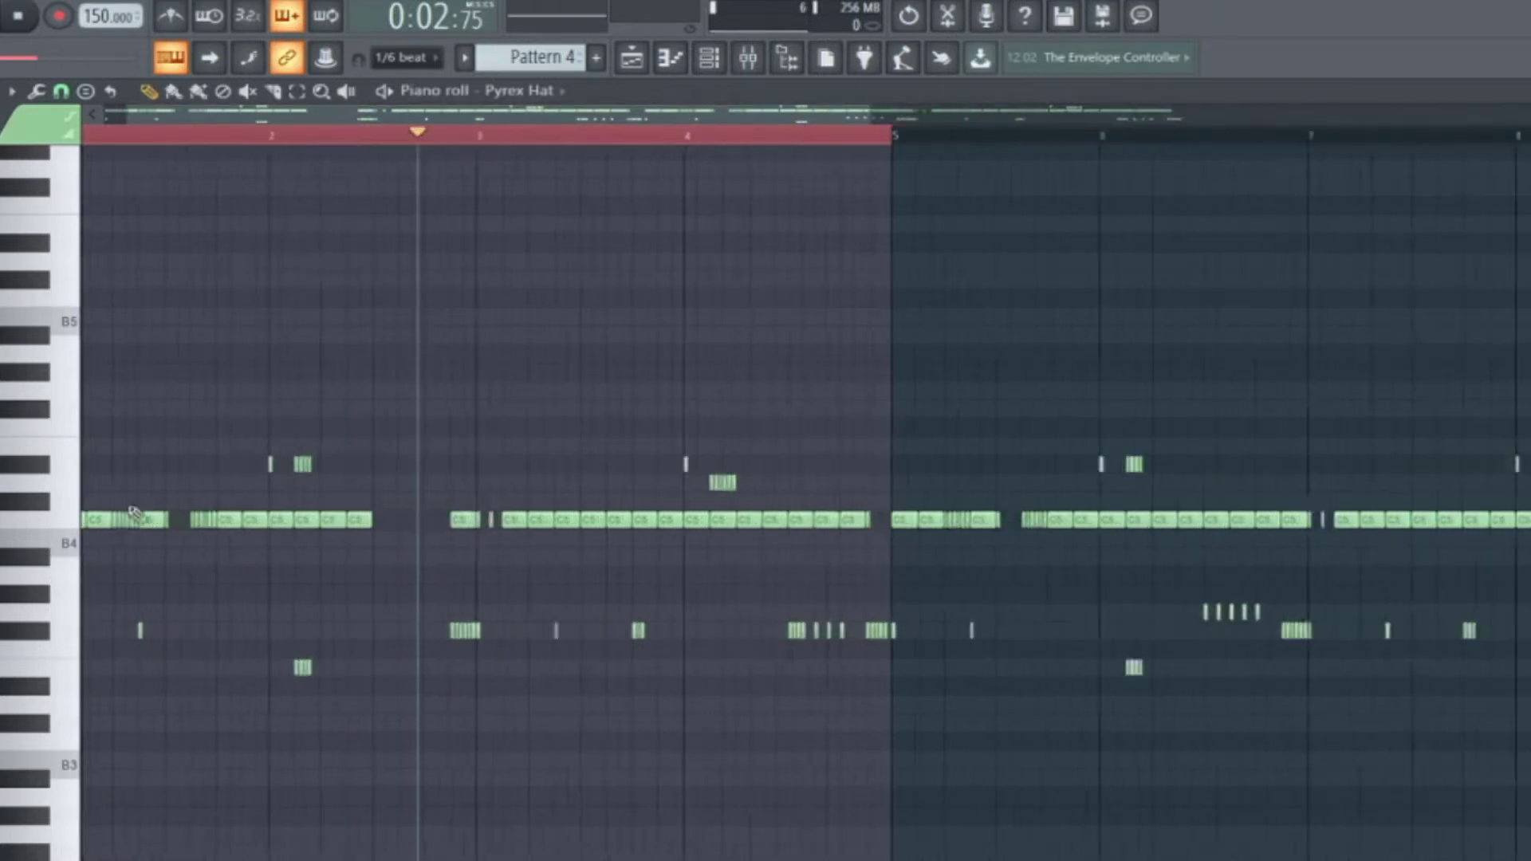
scroll(120, 522, down, 2)
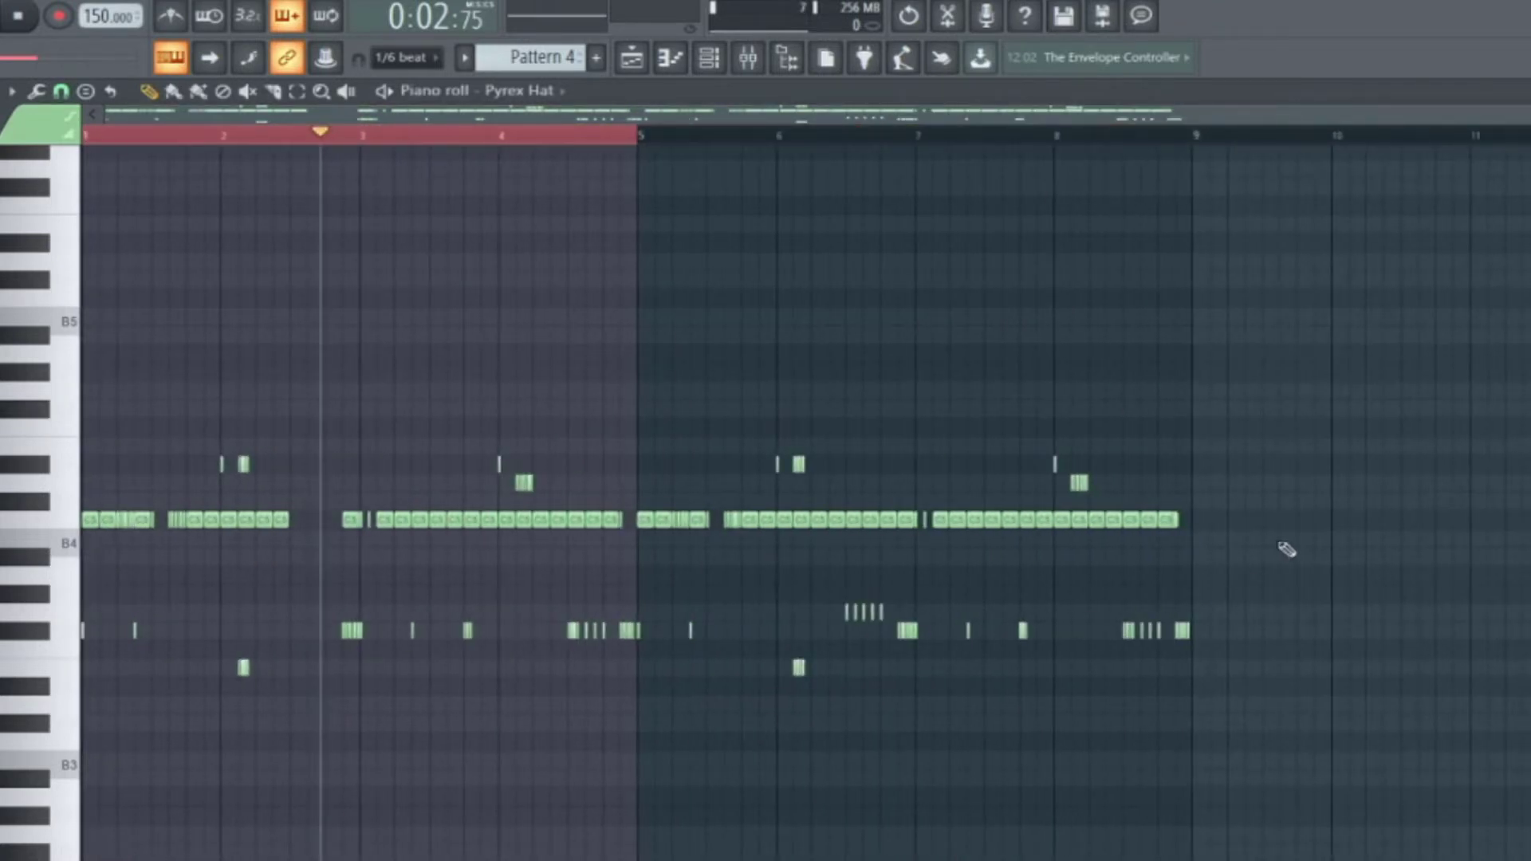
drag(1286, 549, 80, 706)
drag(1199, 345, 24, 506)
drag(131, 406, 1109, 486)
drag(1256, 586, 84, 764)
Look over the selected low-pitched Pyrex Hat rolls from bar 1 and switch to the paint tool.
scroll(294, 571, up, 5)
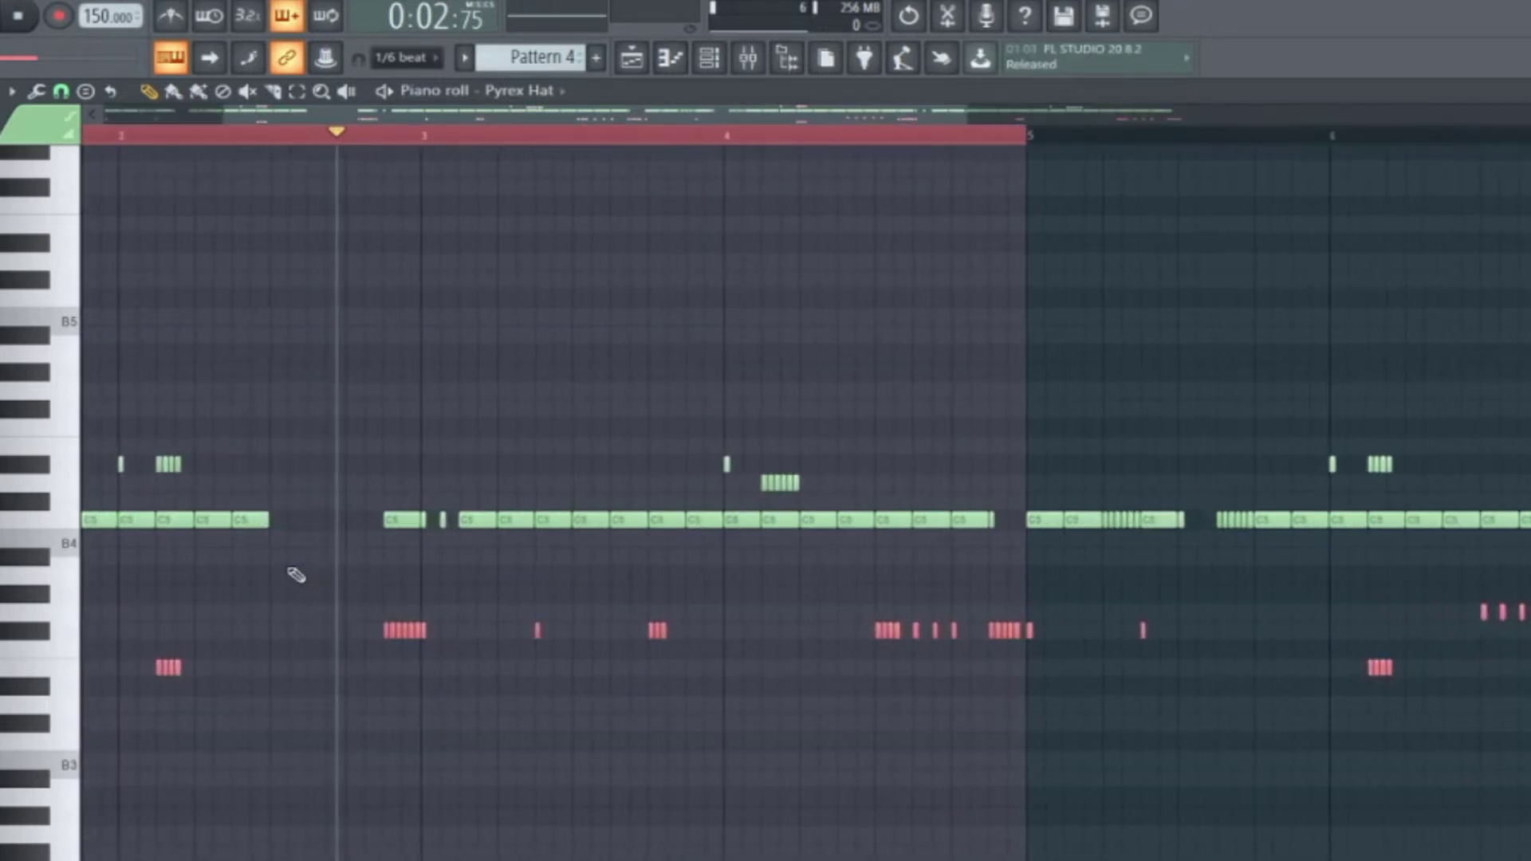
scroll(293, 571, down, 1)
drag(235, 117, 6, 118)
scroll(135, 229, down, 3)
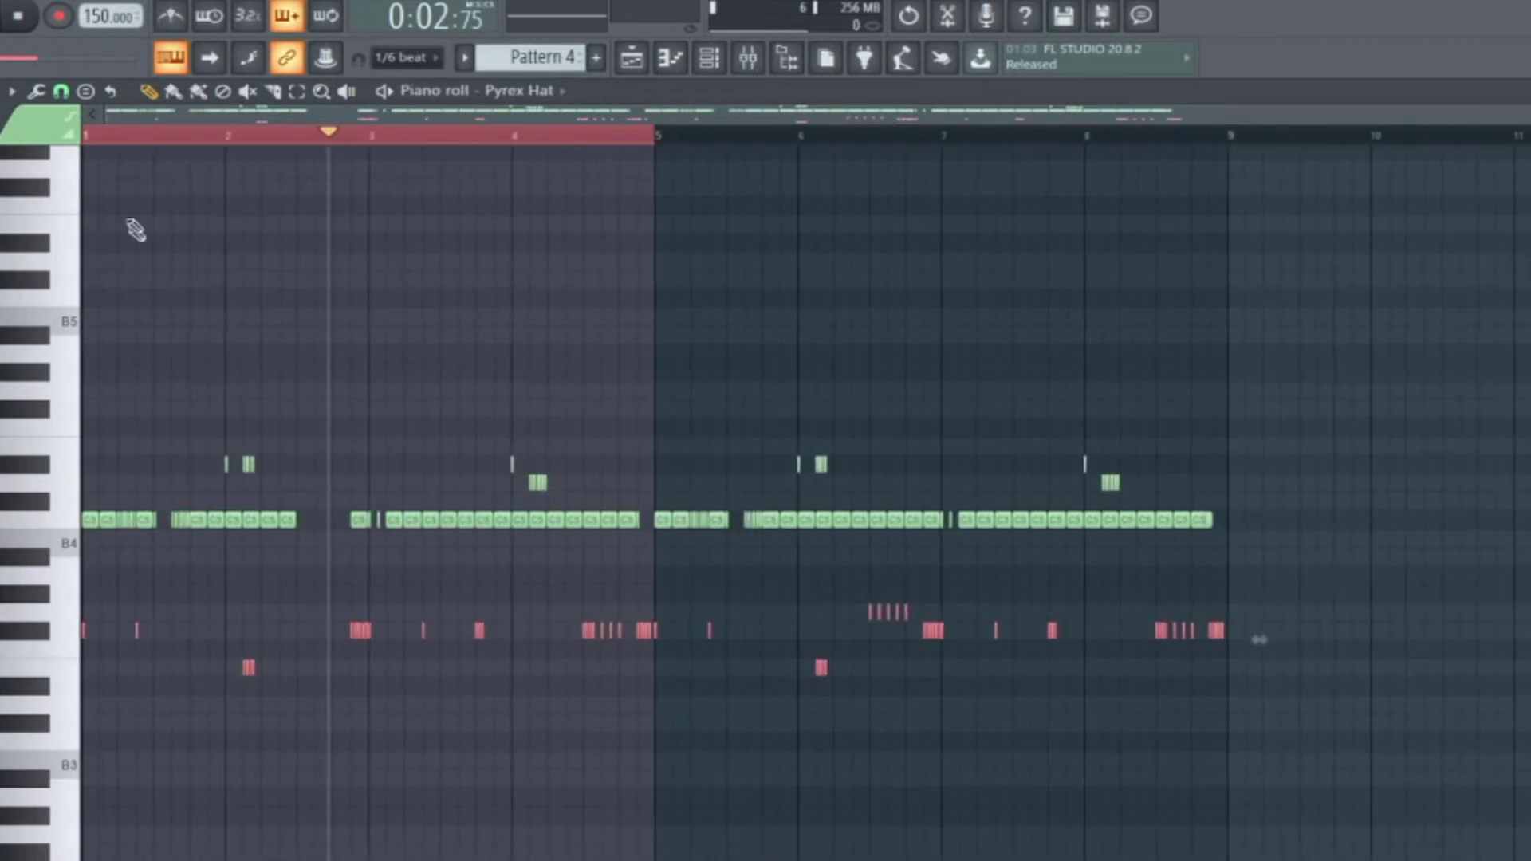
click(201, 92)
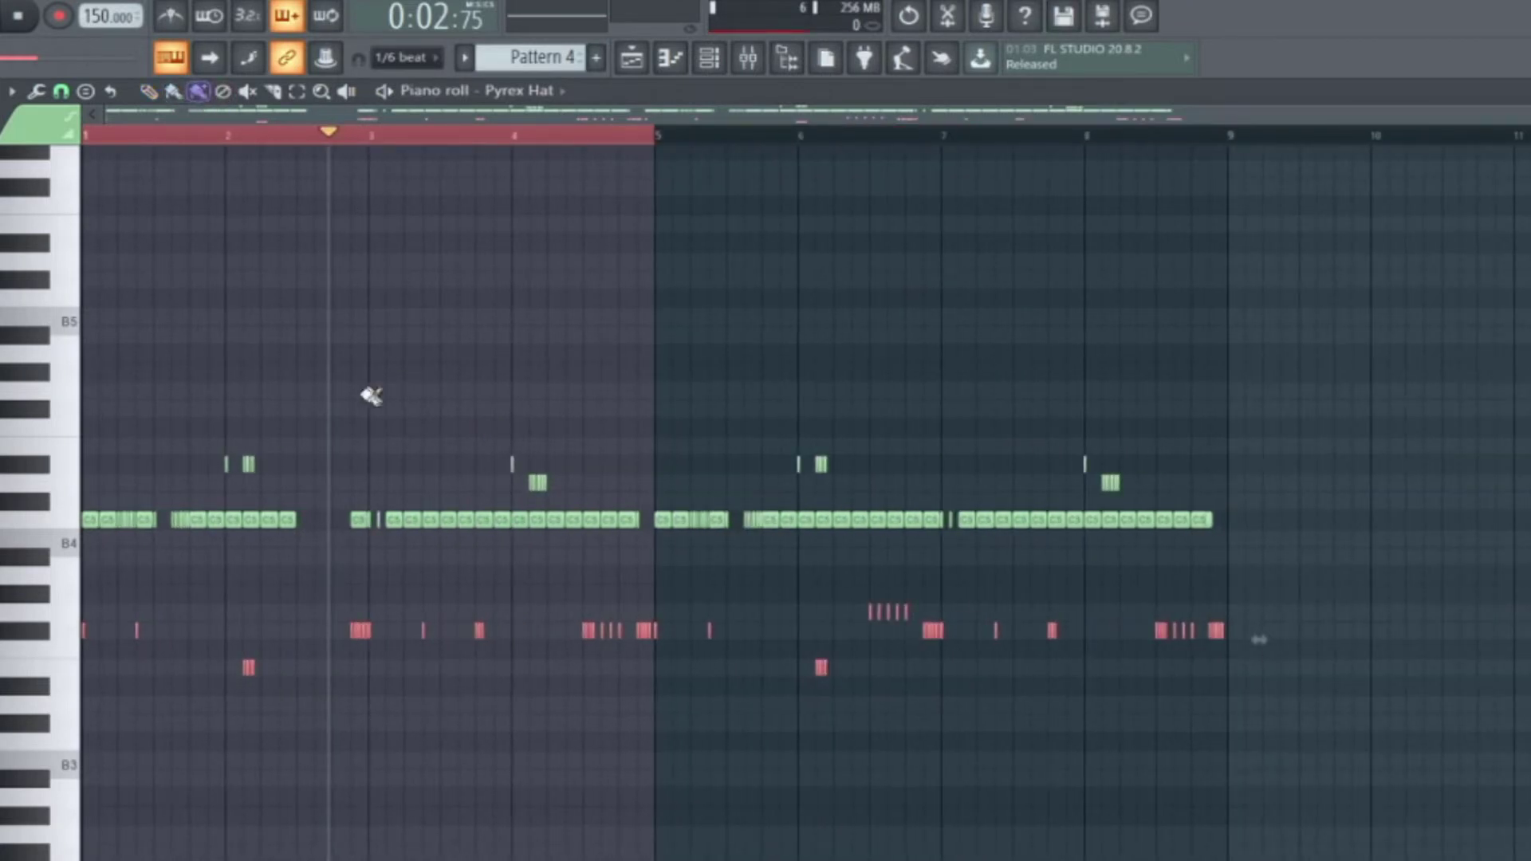
Try painting a run of short notes on the E5 row just before bar 3, and undo it.
scroll(215, 417, up, 4)
scroll(606, 710, up, 2)
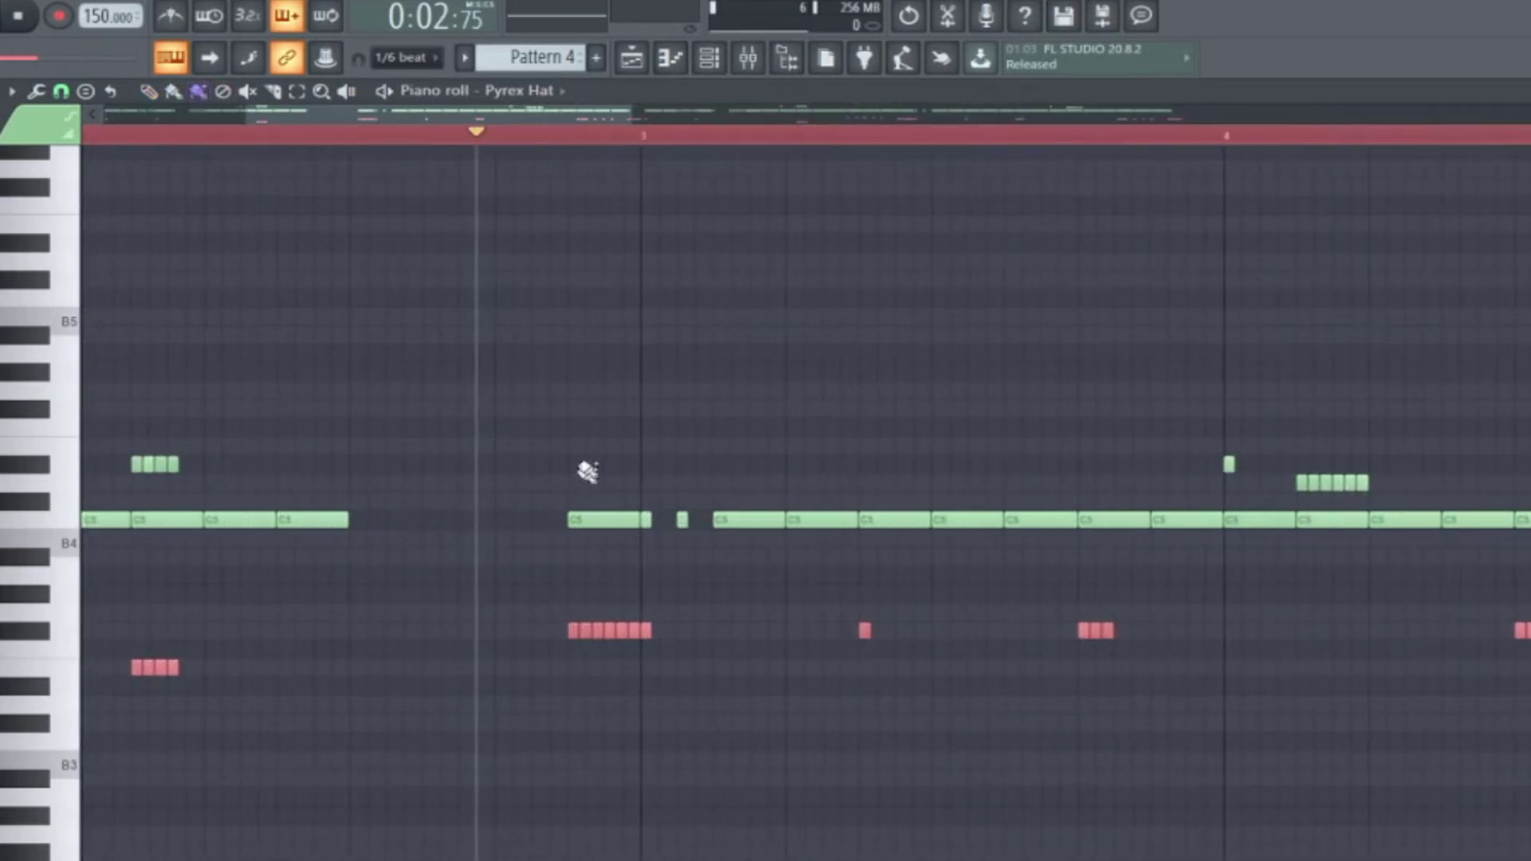
drag(504, 445, 625, 449)
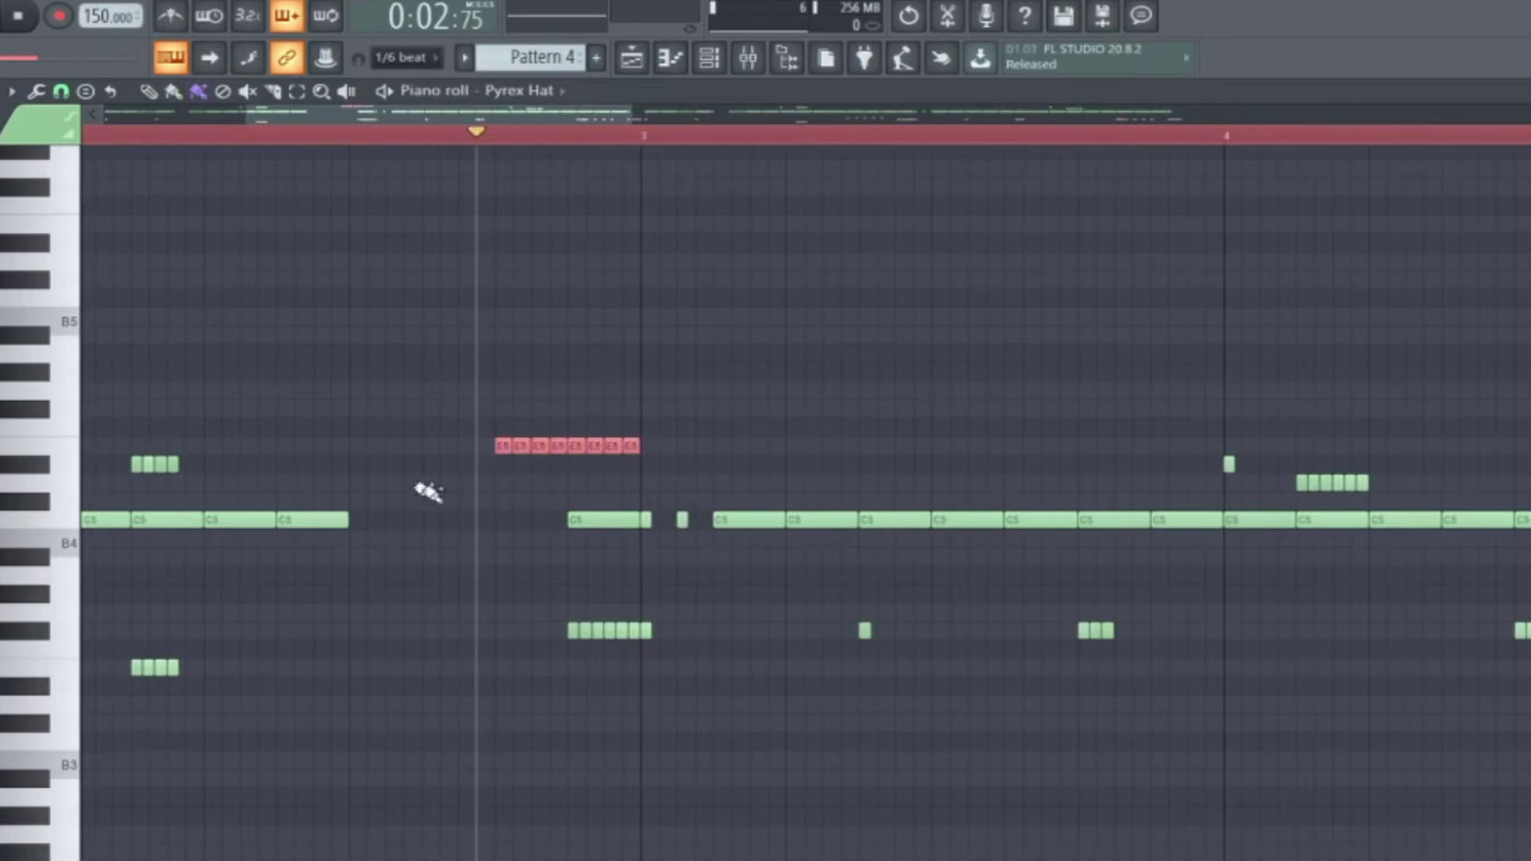
key(ctrl+z)
scroll(455, 466, down, 4)
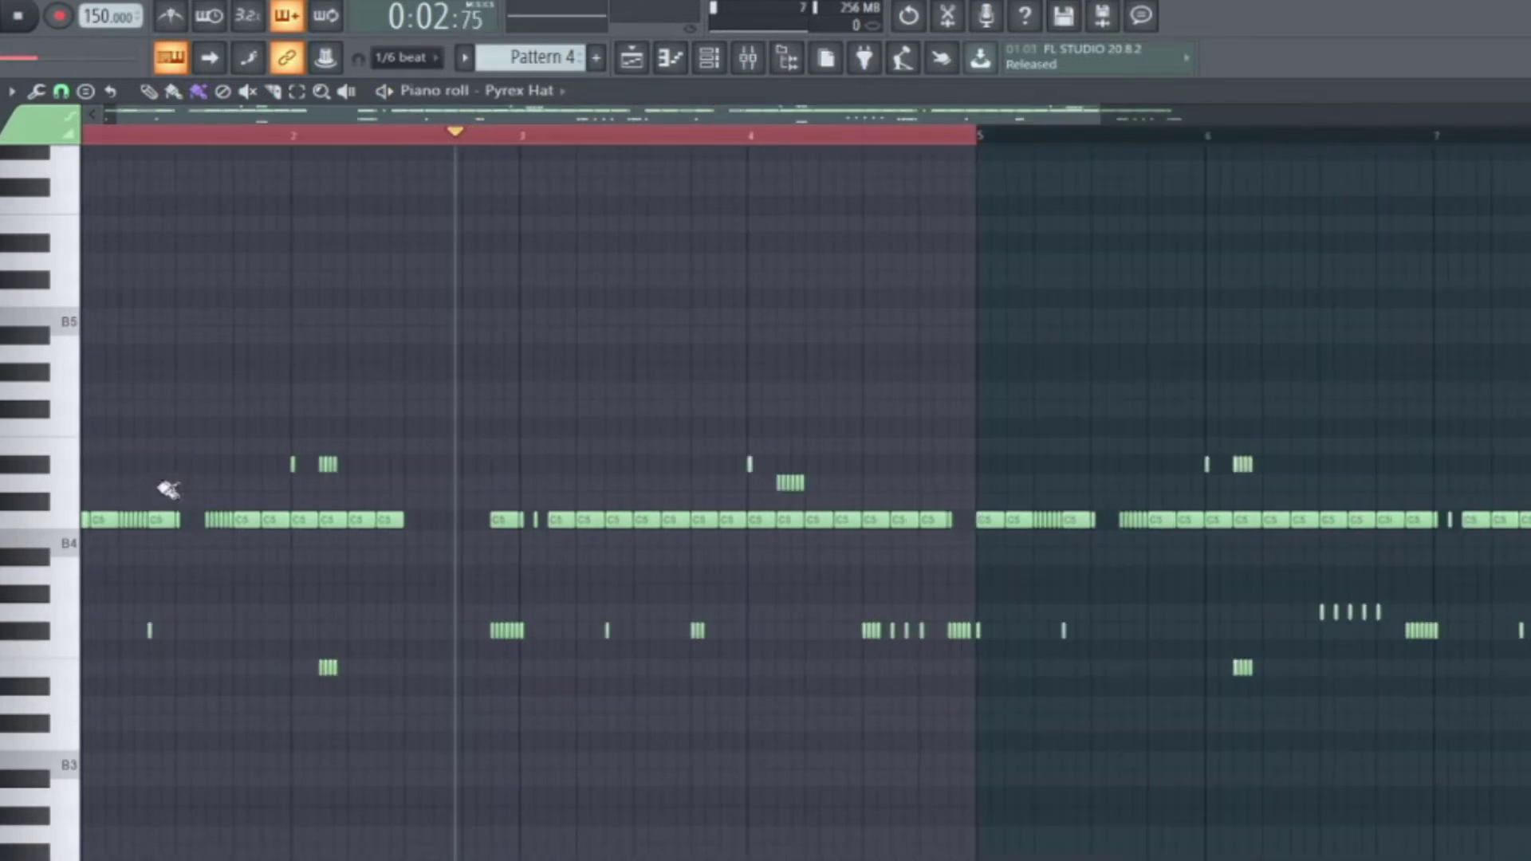
Check the piano roll's snap options and examine the Pyrex Hat rolls together with their panning.
click(61, 91)
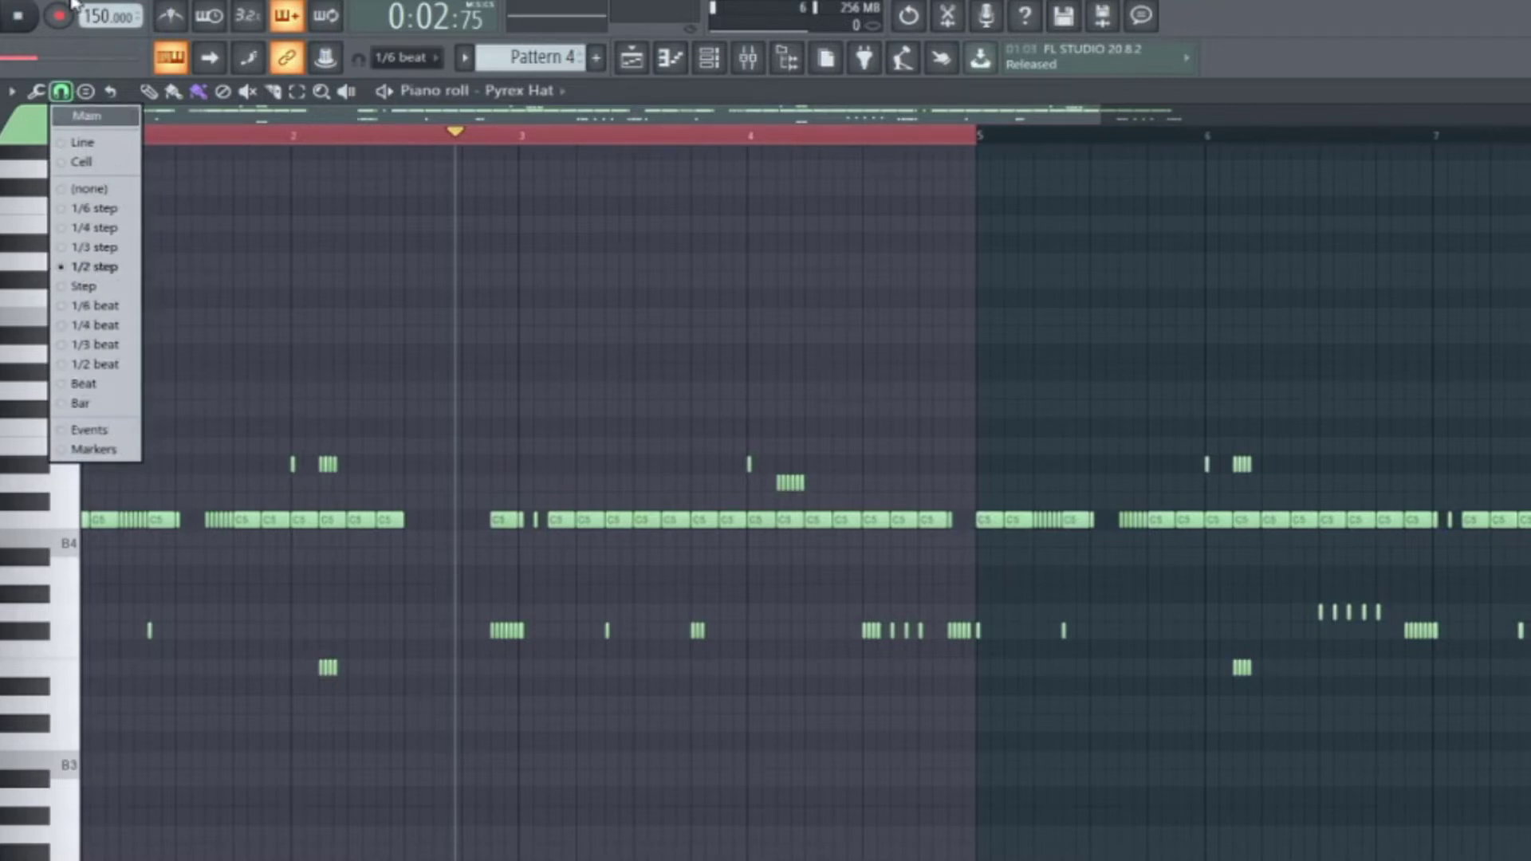
scroll(342, 663, up, 5)
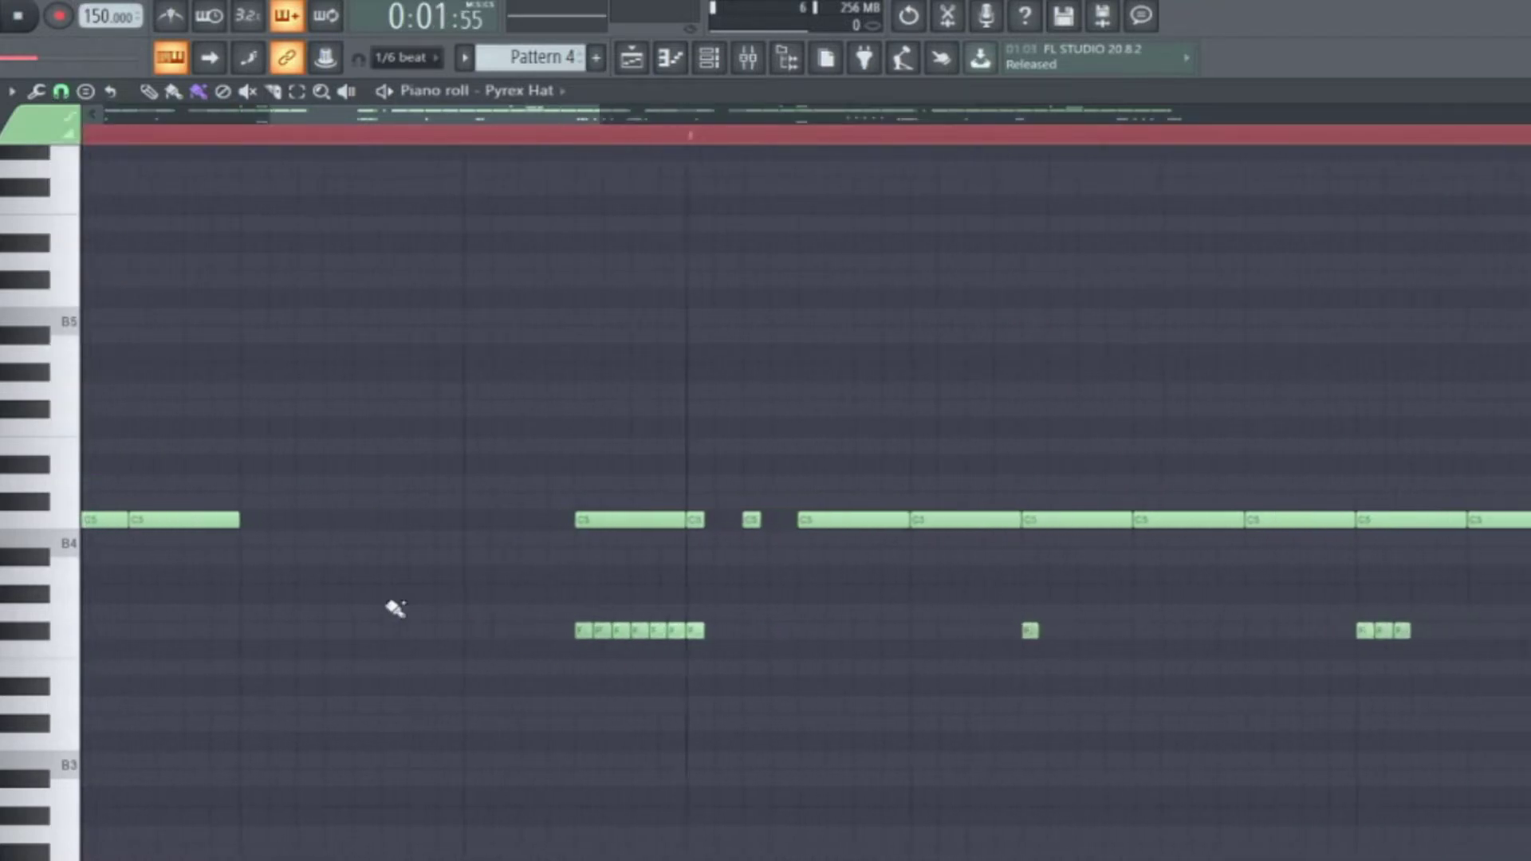
scroll(391, 609, down, 5)
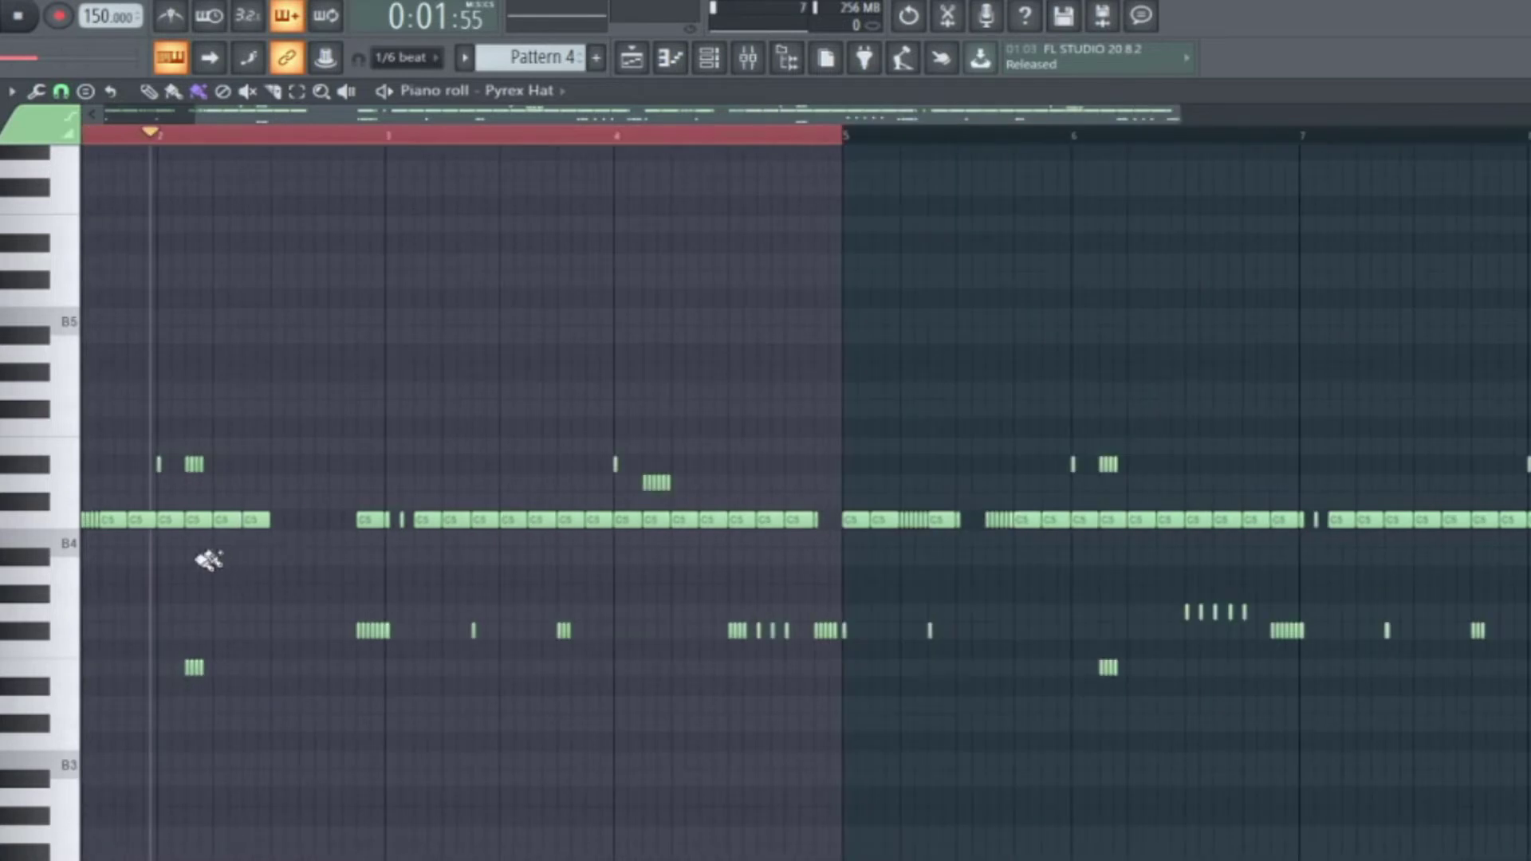
scroll(200, 565, down, 3)
scroll(319, 584, down, 1)
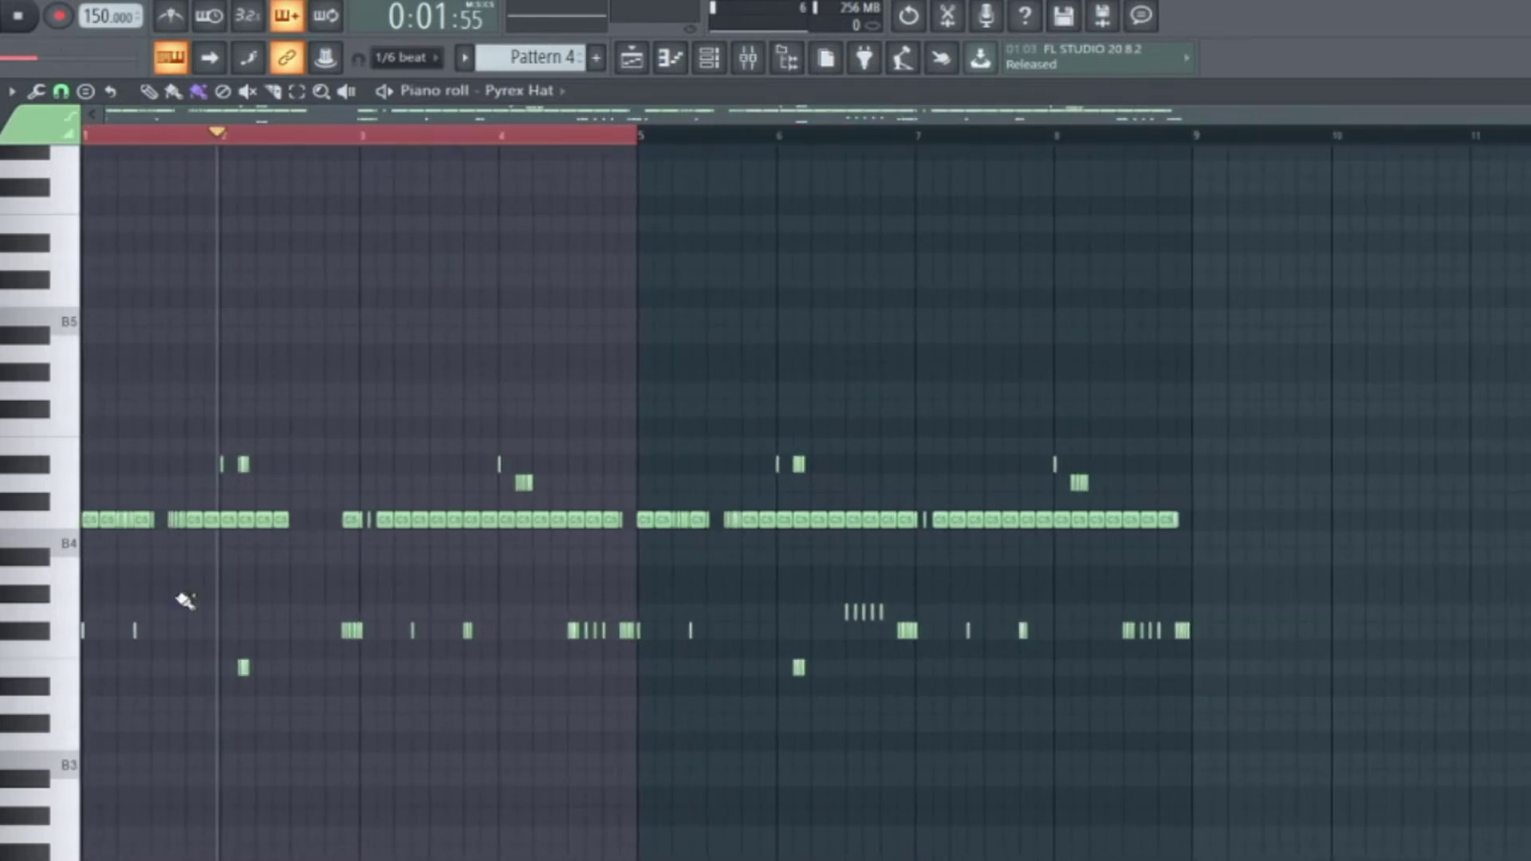
scroll(128, 760, up, 1)
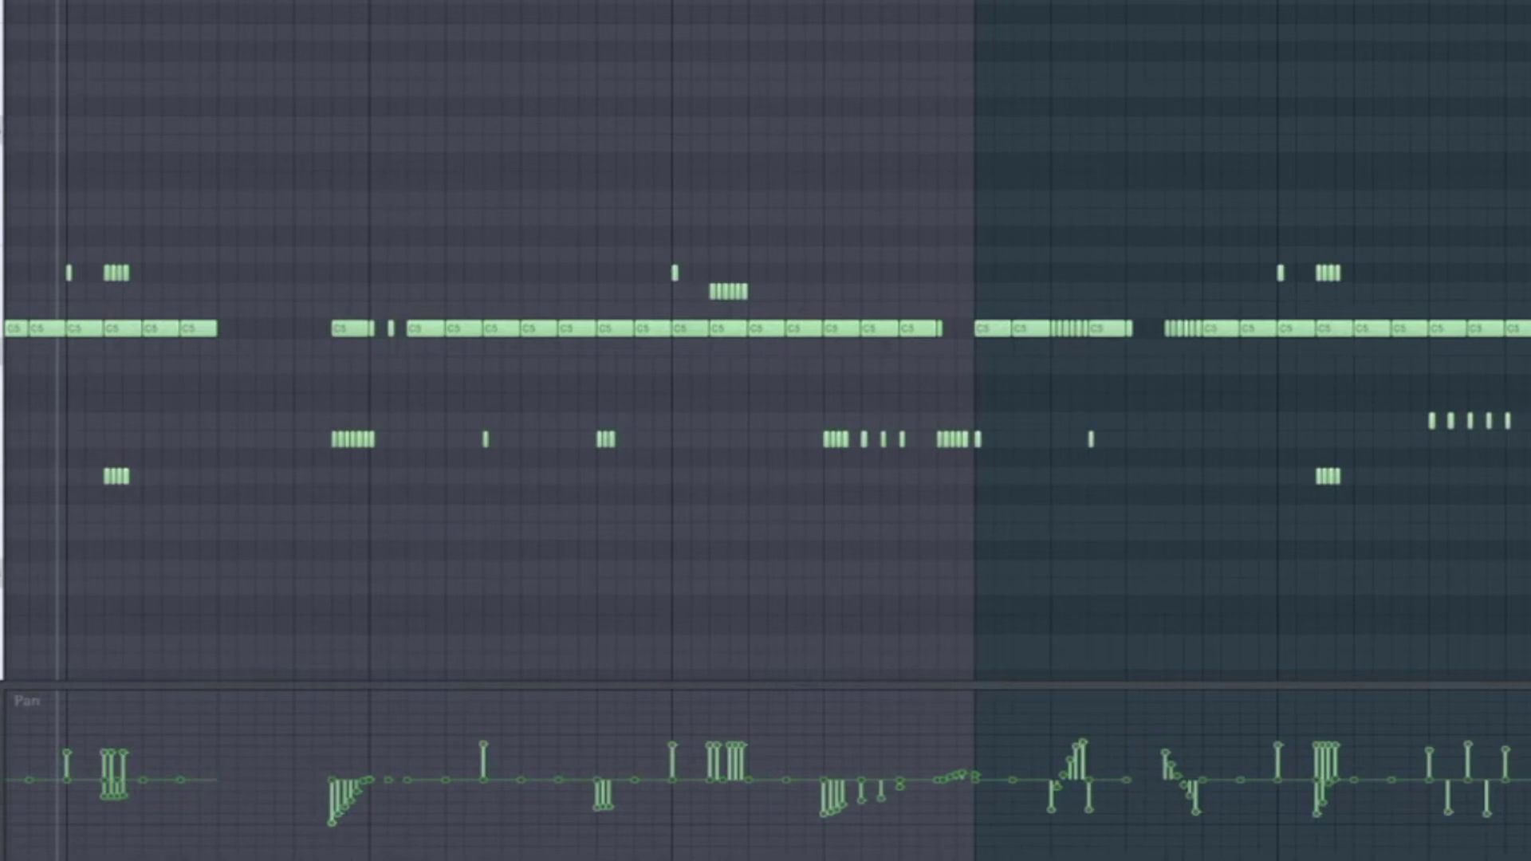
scroll(369, 684, down, 3)
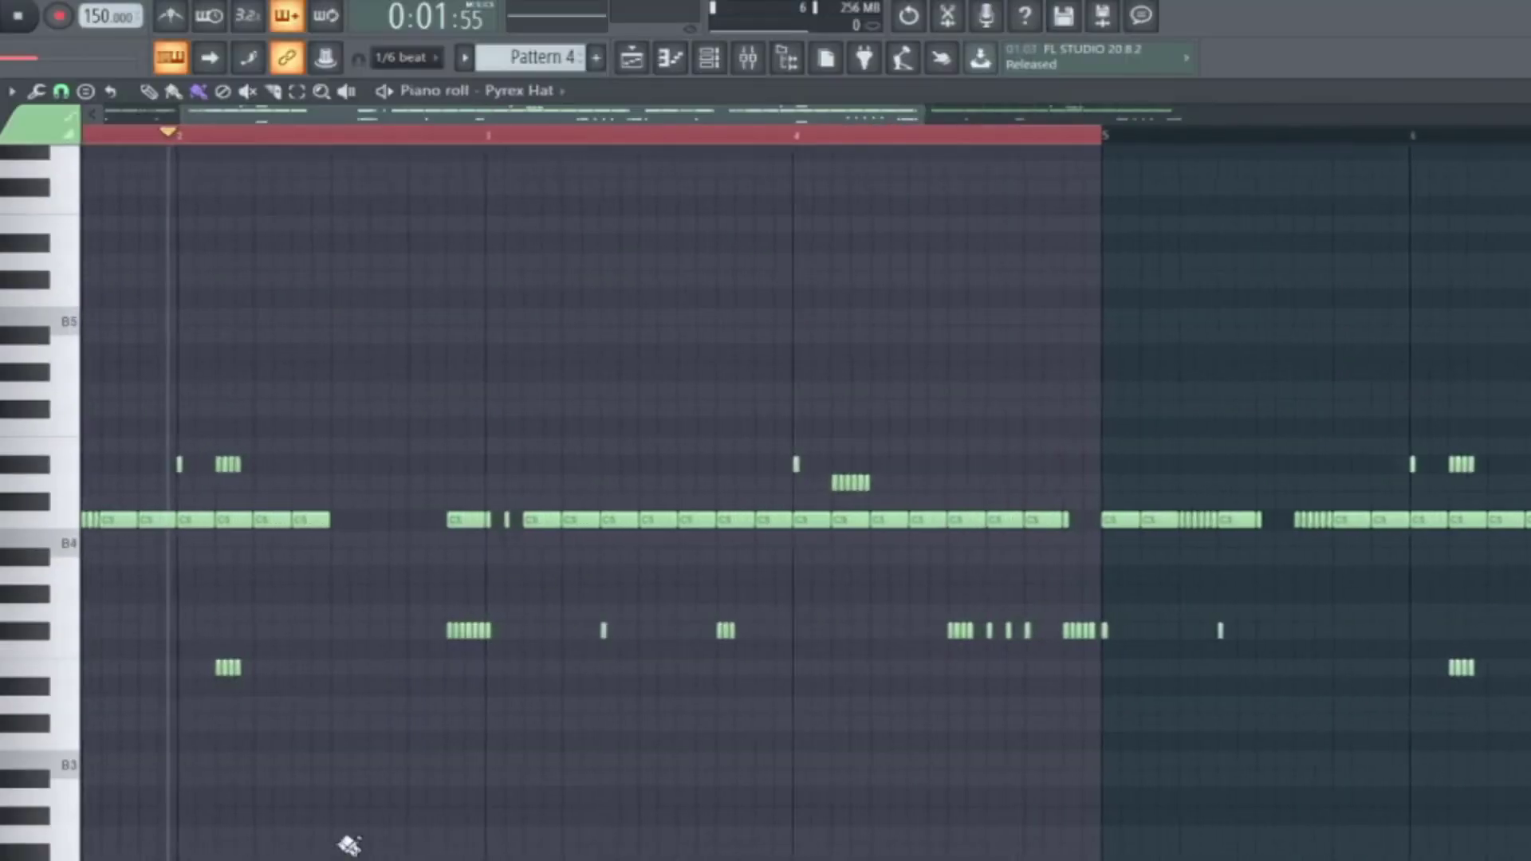
scroll(810, 459, down, 2)
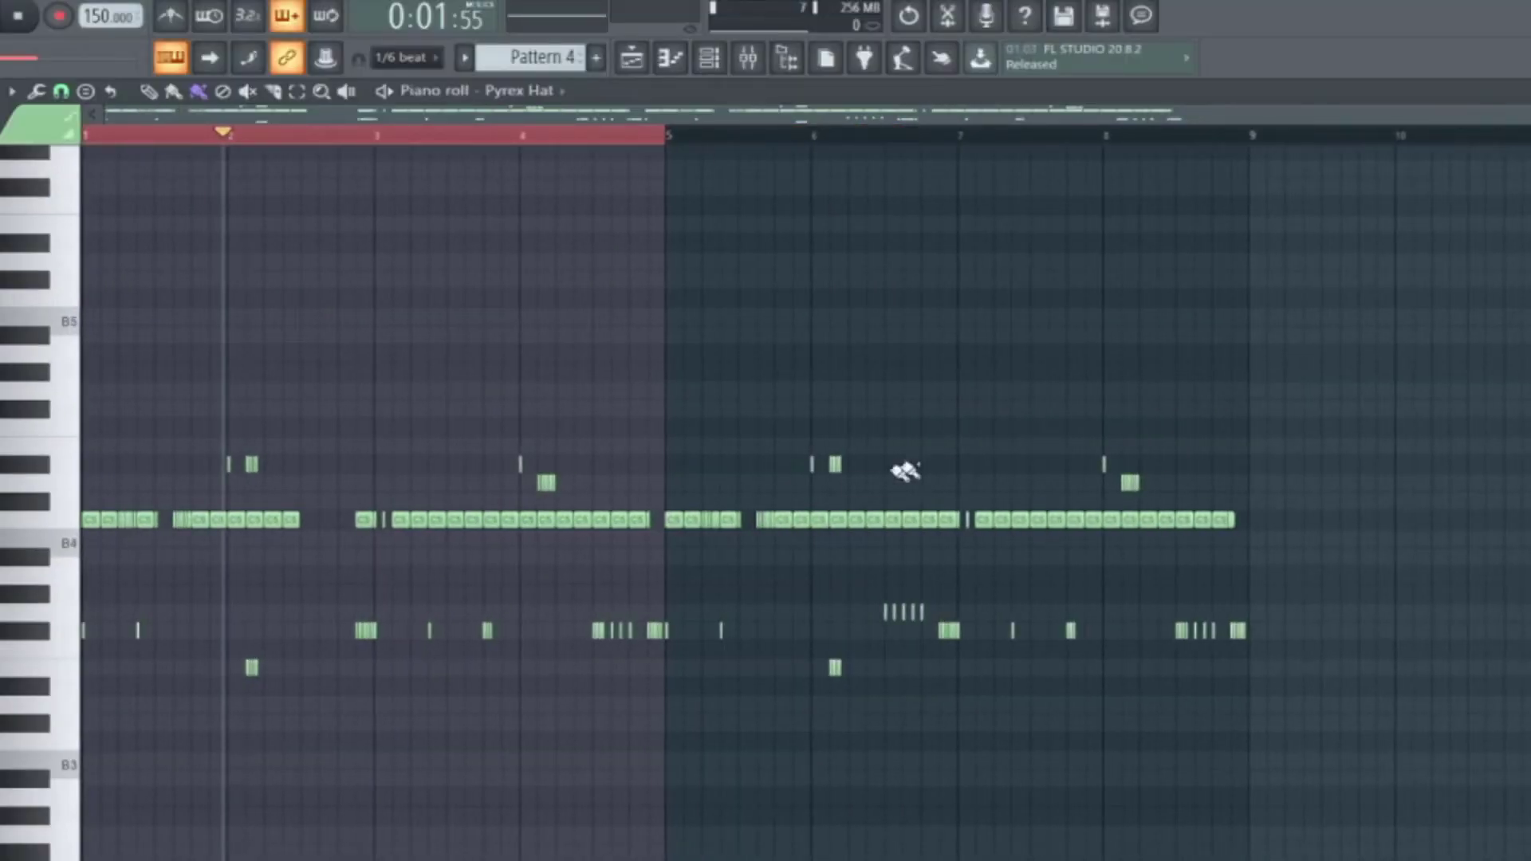
Select the Pyrex Hat notes above the C5 row, switch the selection to those below it, and examine the low-pitched rolls.
drag(1234, 384, 156, 504)
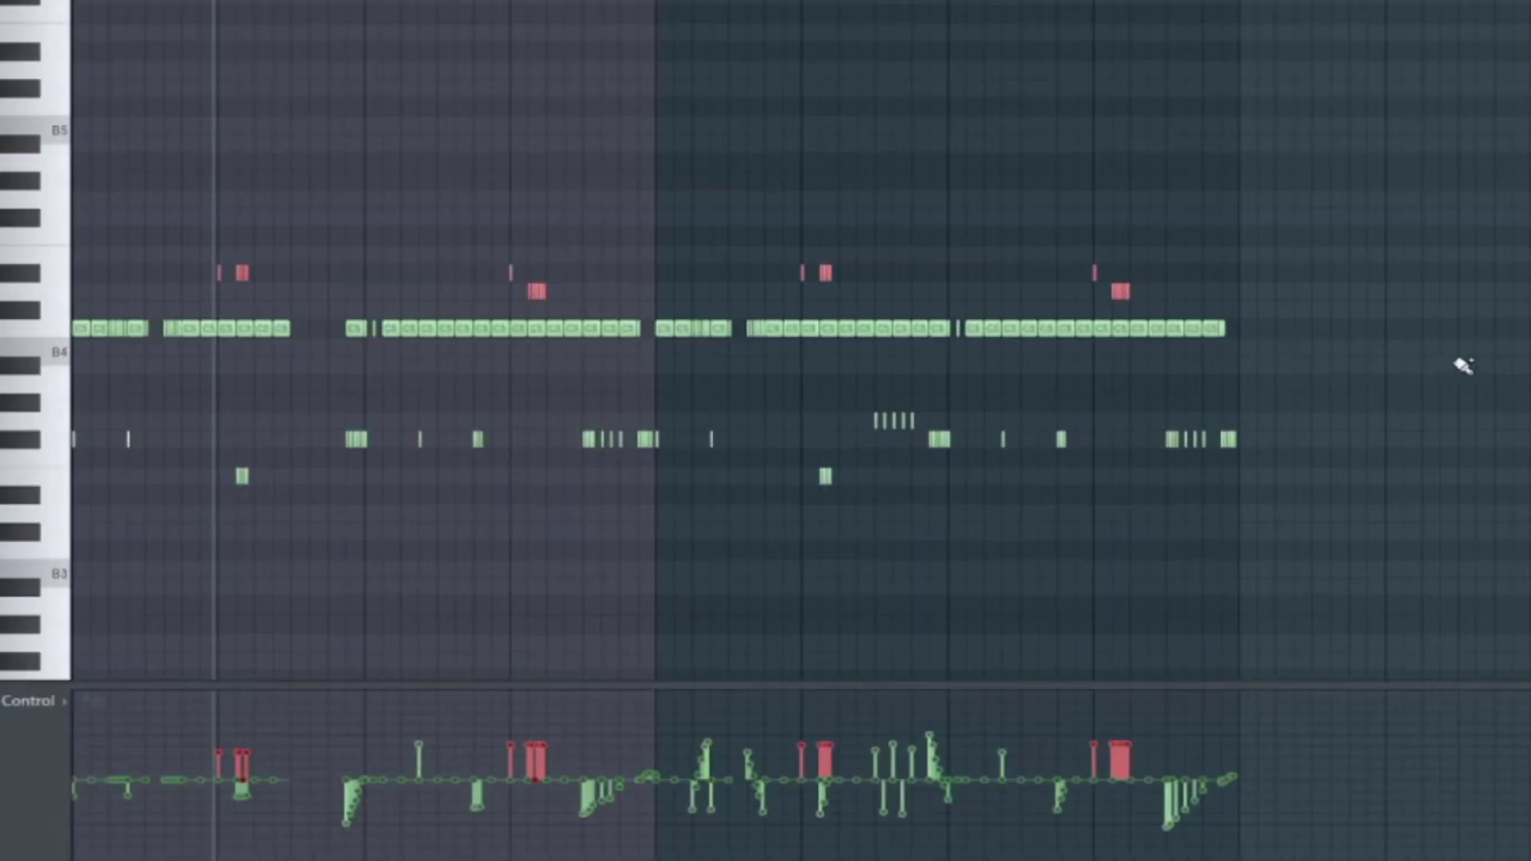
drag(1463, 365, 92, 494)
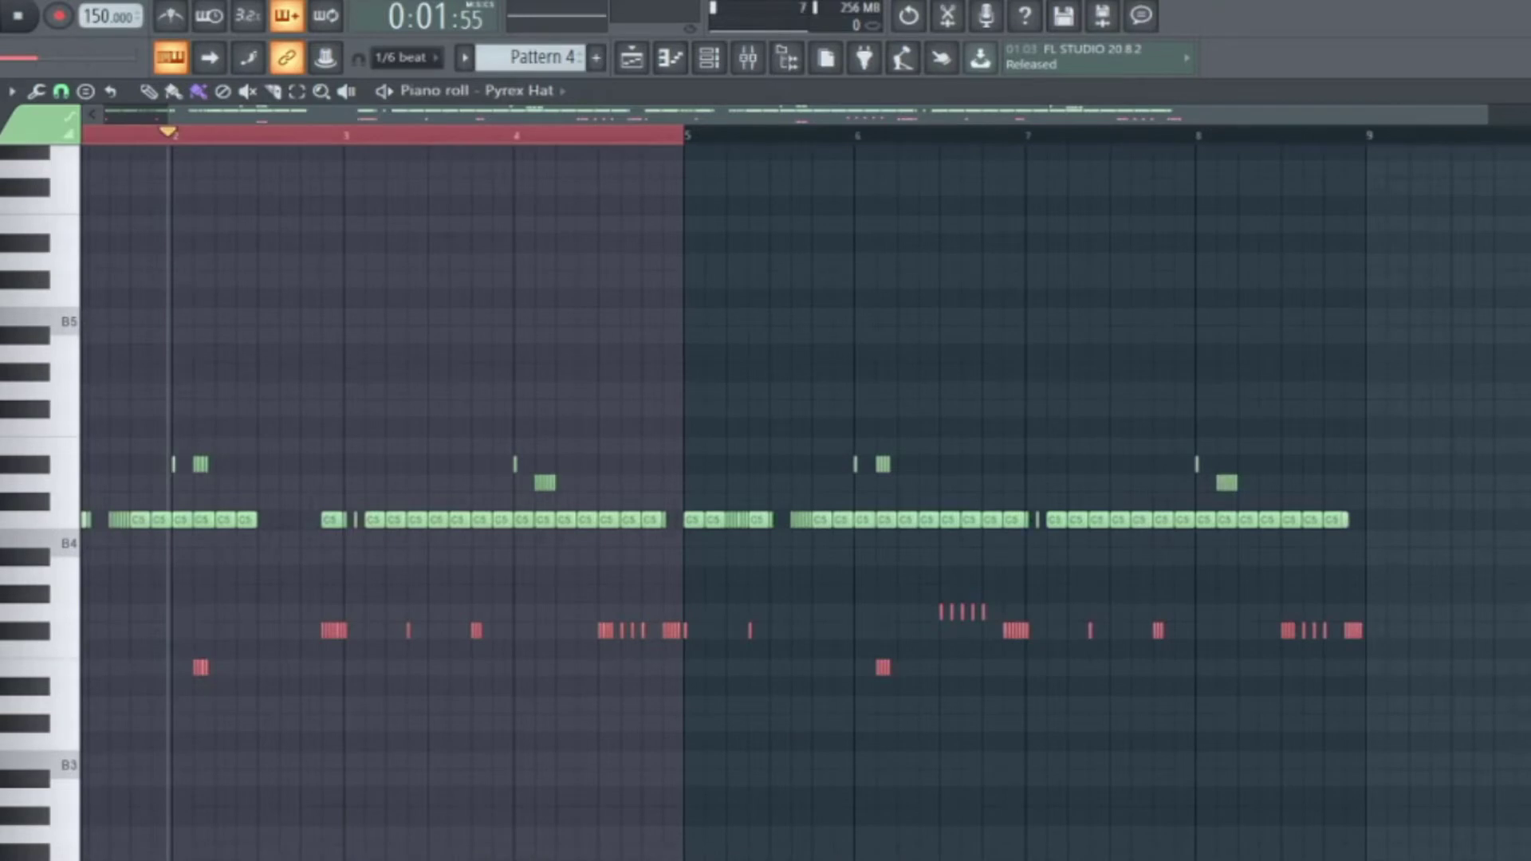
scroll(478, 717, up, 3)
scroll(786, 510, down, 4)
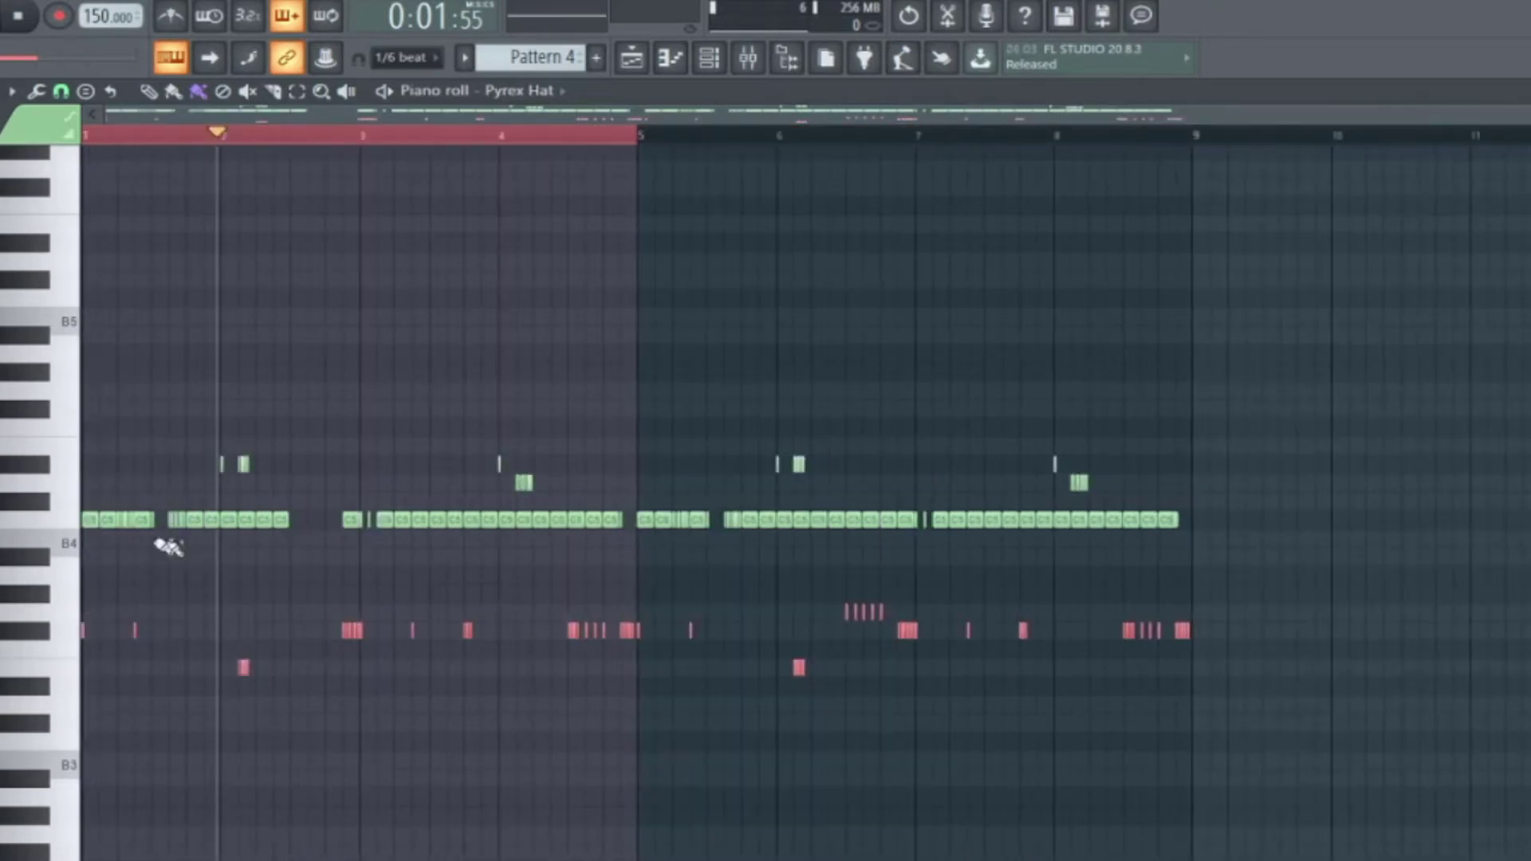
scroll(167, 547, up, 5)
scroll(785, 524, down, 6)
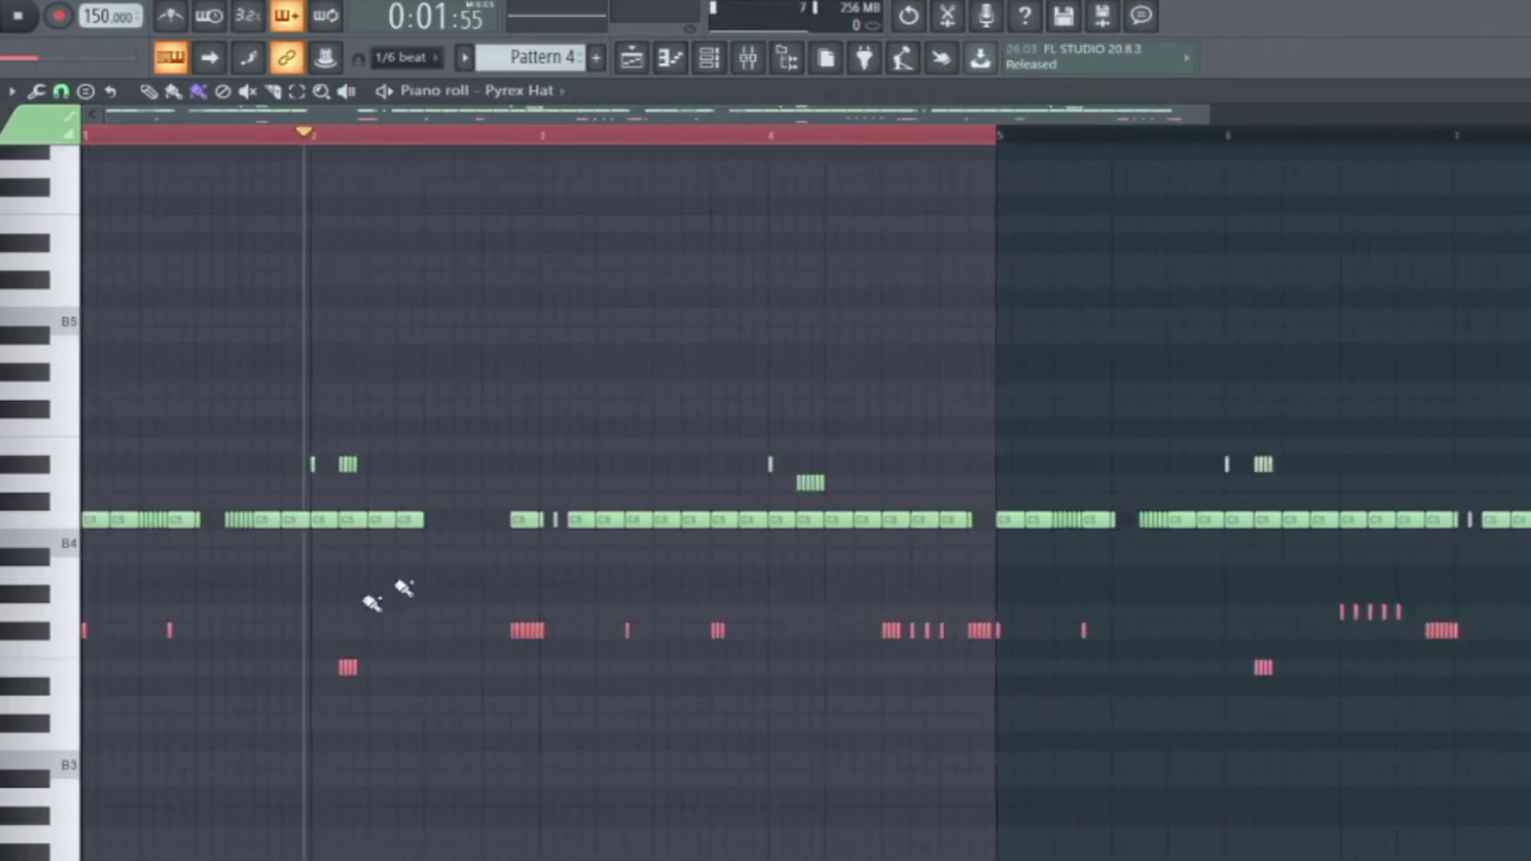
scroll(1184, 548, up, 5)
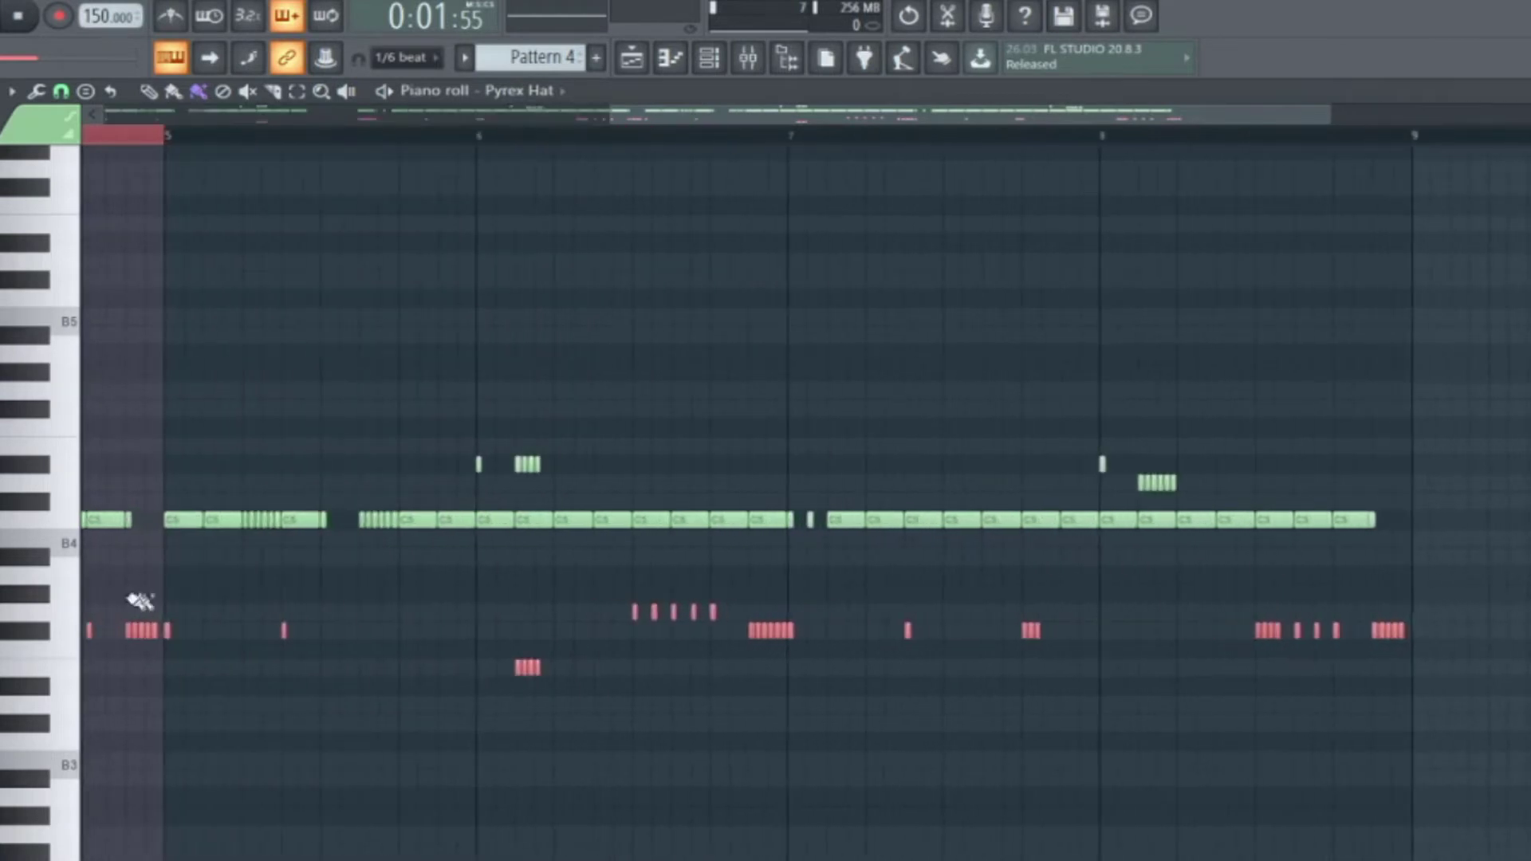
Return to the playlist, play Track 4 soloed from bar 9, bring up the channel rack and stop playback.
drag(399, 116, 146, 76)
key(F5)
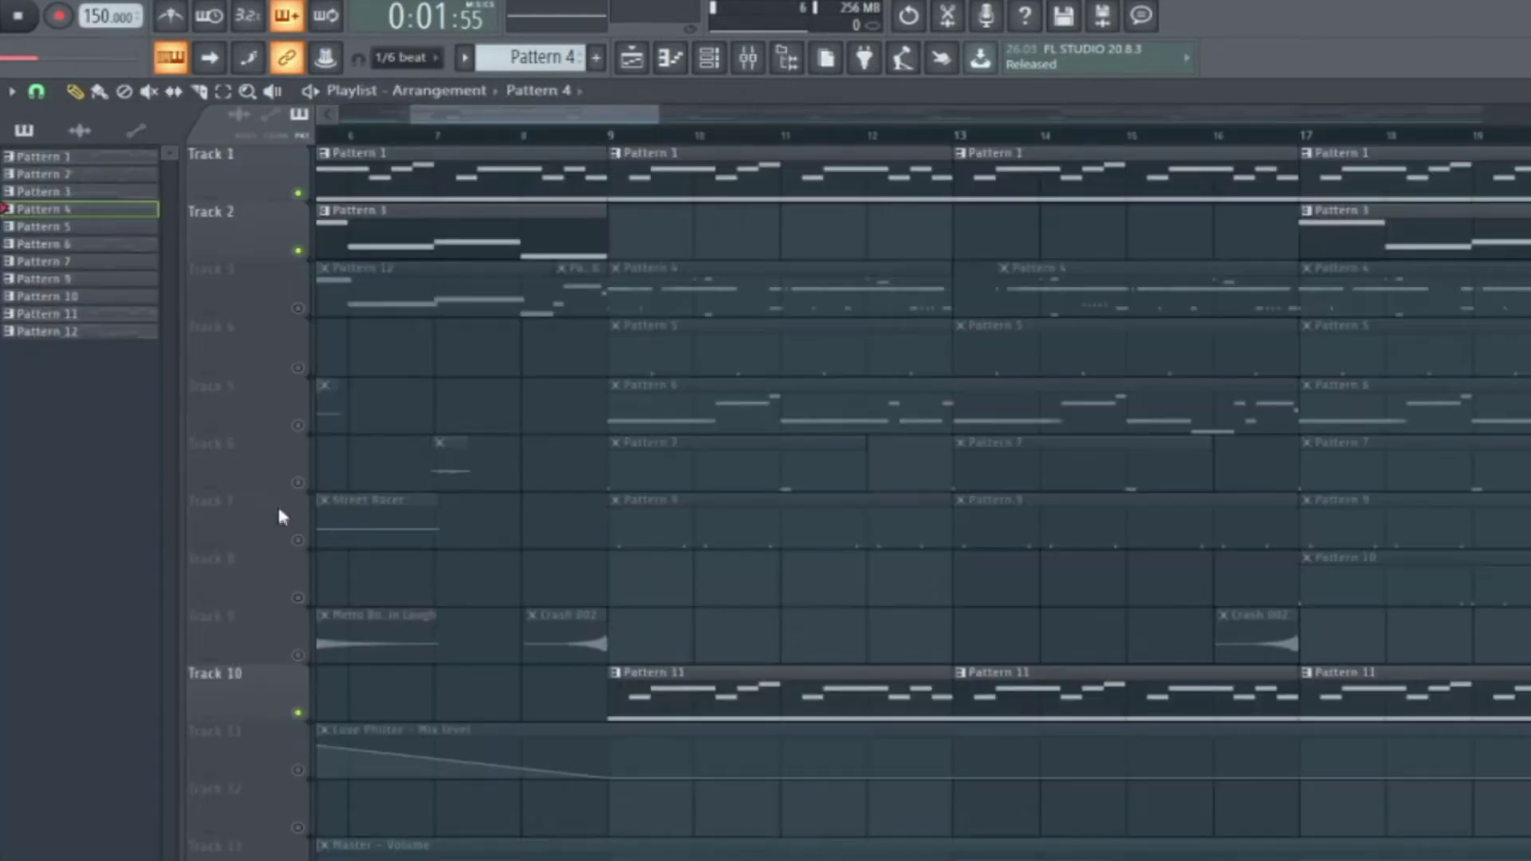
click(708, 58)
drag(612, 476, 540, 636)
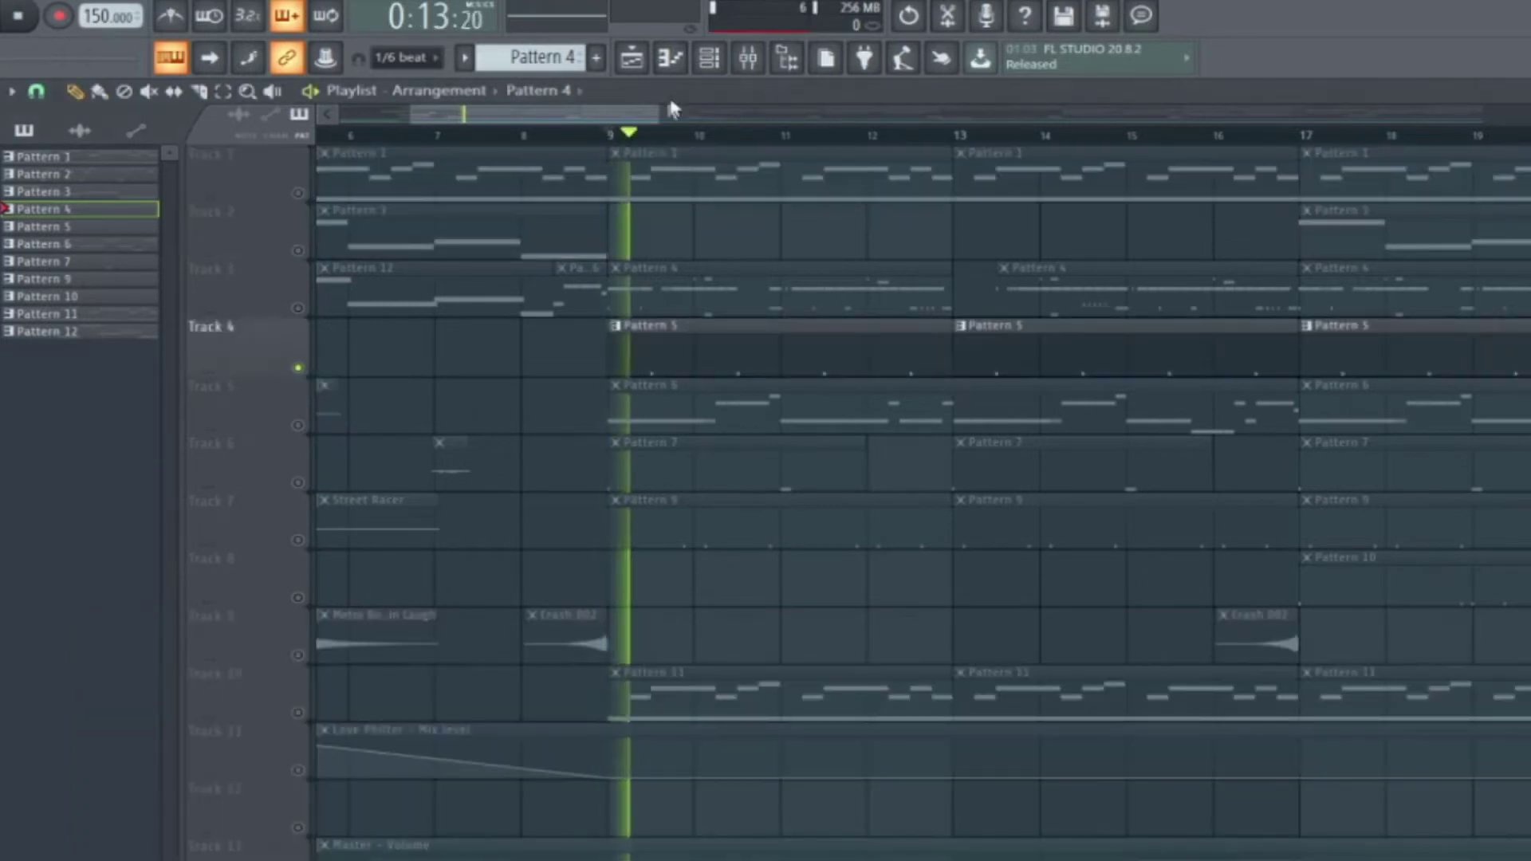
key(F6)
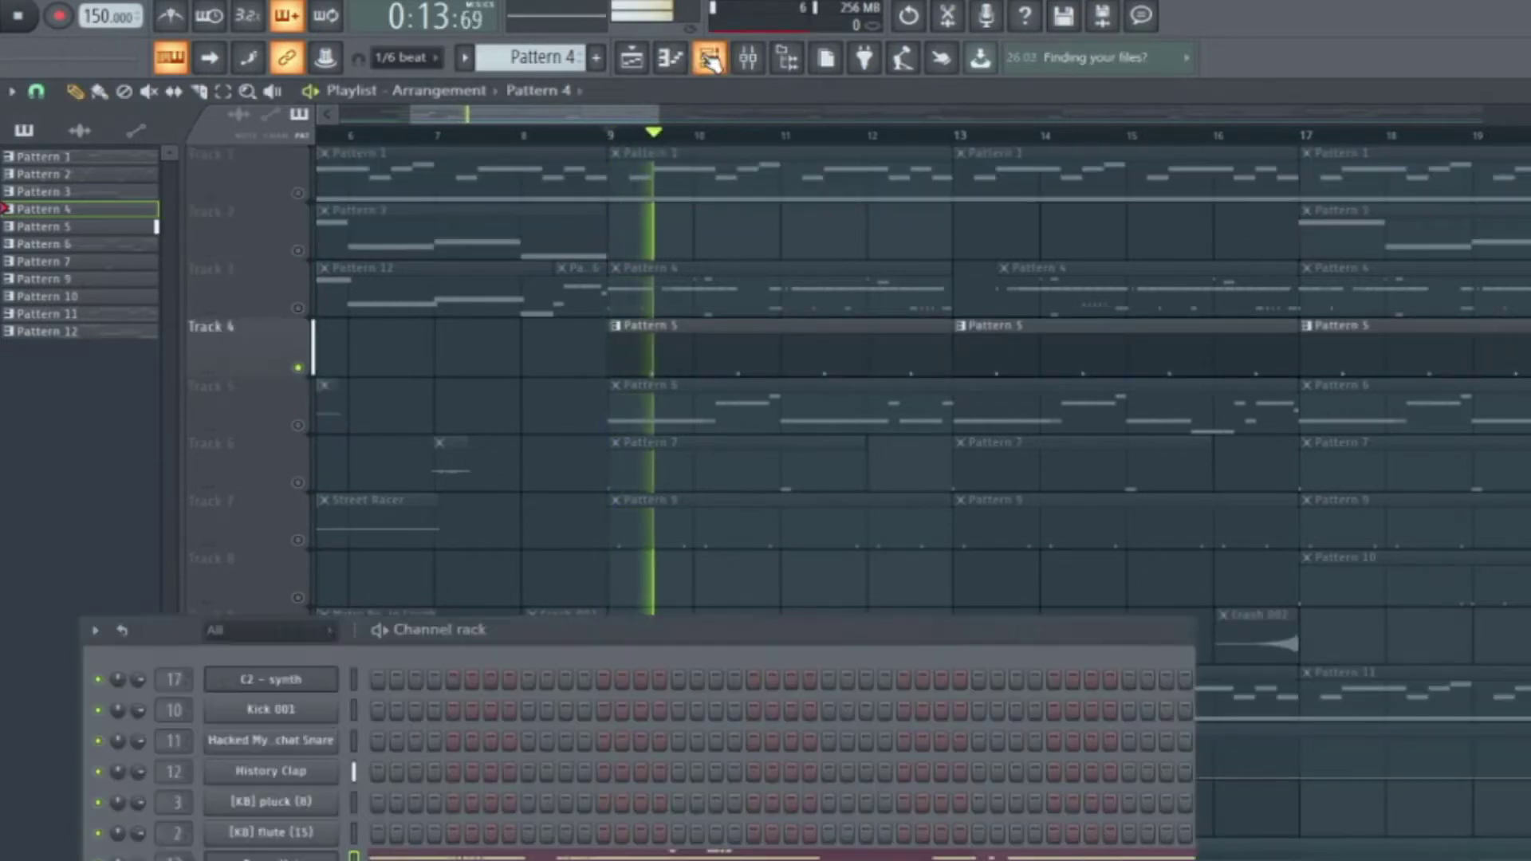
key(space)
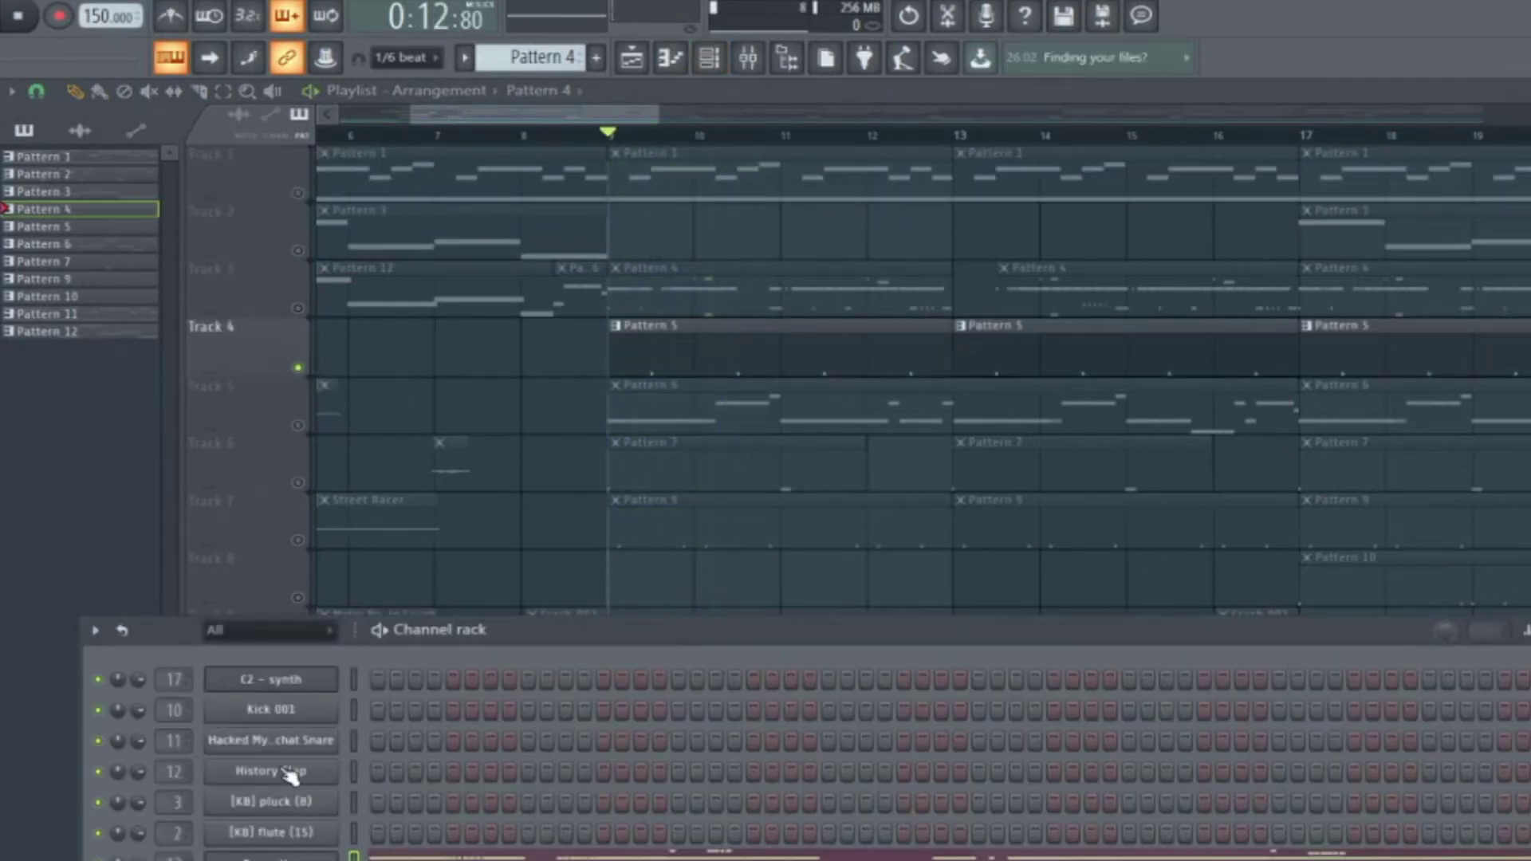
Select the History Clap channel, dismiss its settings, and bring the whole arrangement into view.
click(271, 771)
key(Escape)
scroll(626, 345, down, 5)
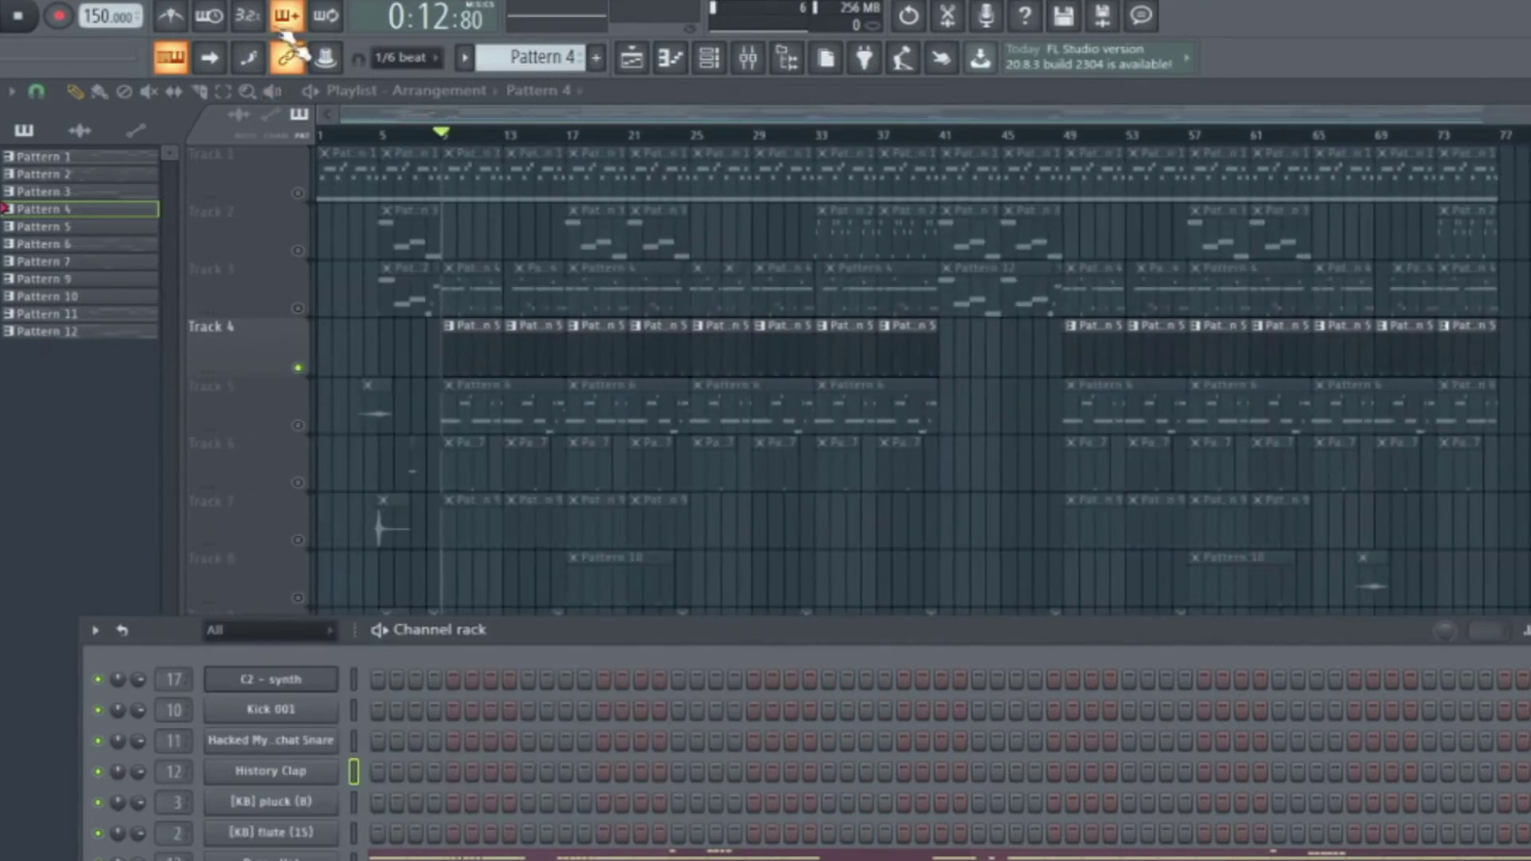
scroll(90, 8, down, 1)
Reposition the channel rack, show the Hacked My Snapchat Snare channel's sample settings, and return to the playlist.
drag(647, 639, 691, 564)
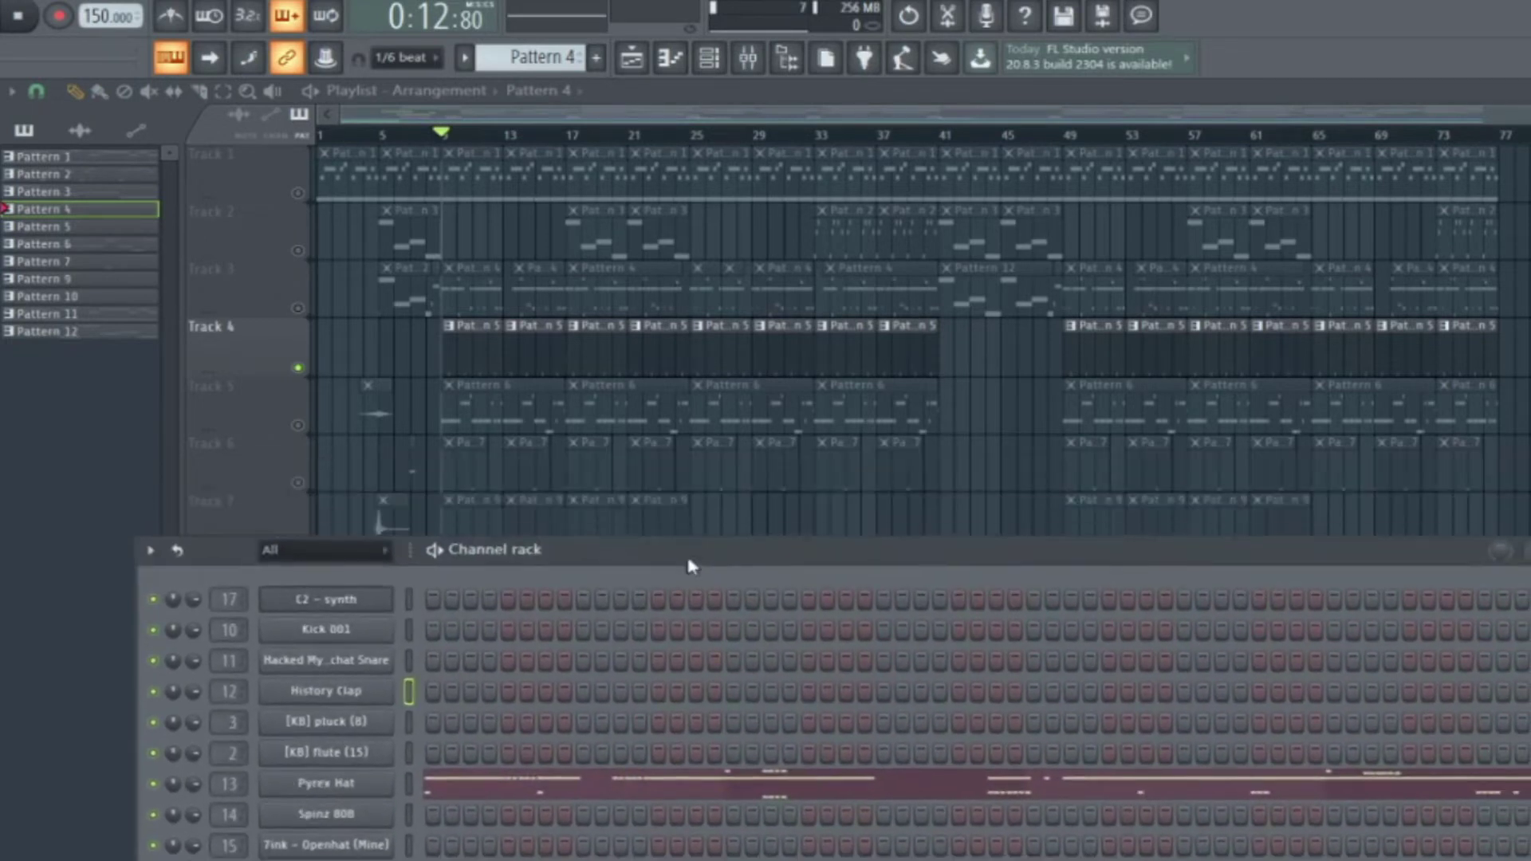
scroll(327, 717, down, 3)
scroll(327, 718, up, 3)
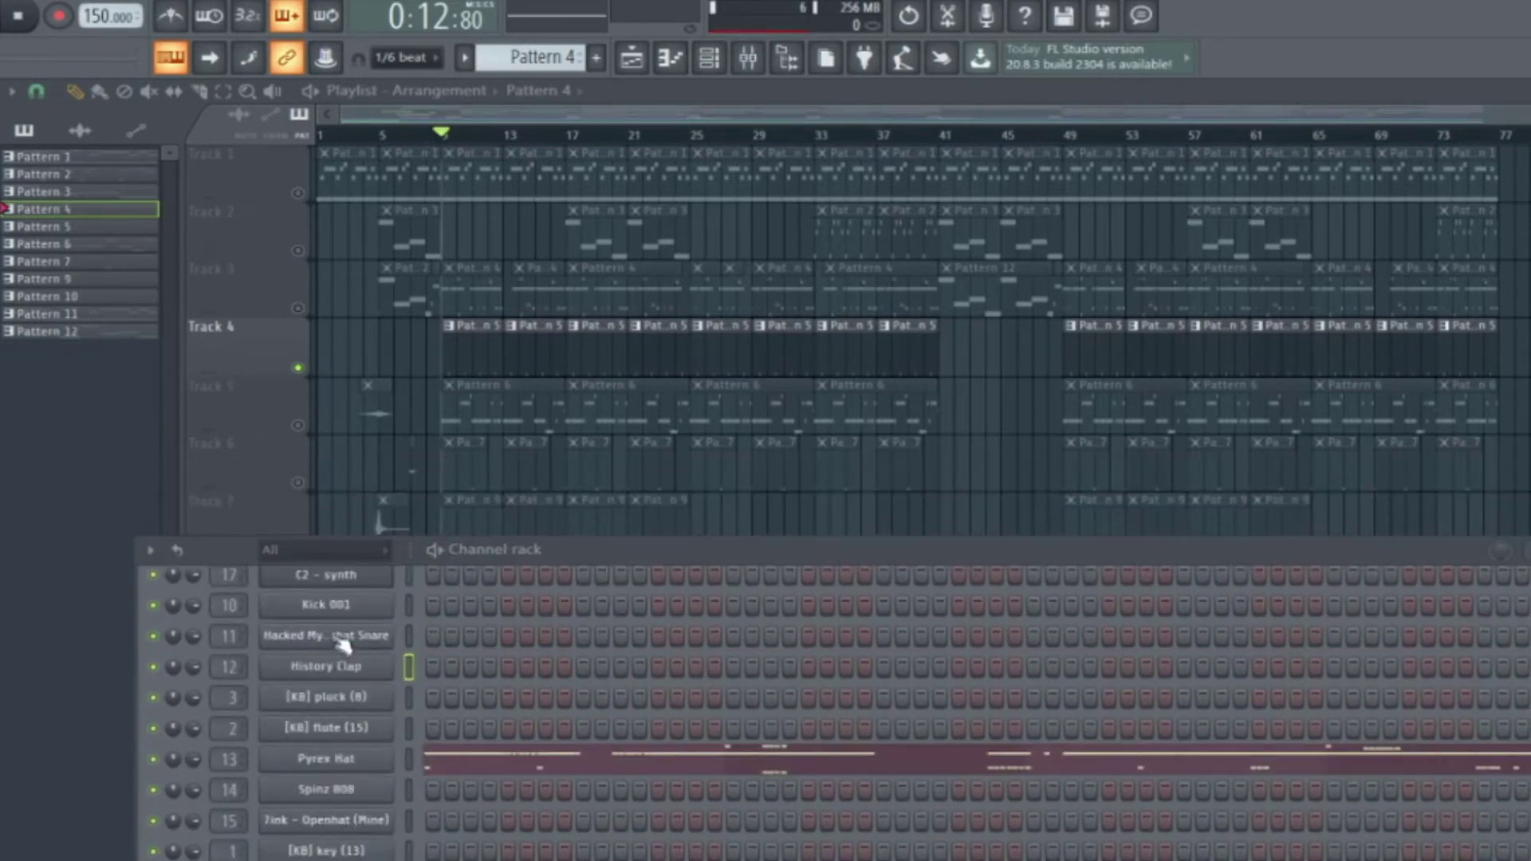
click(342, 635)
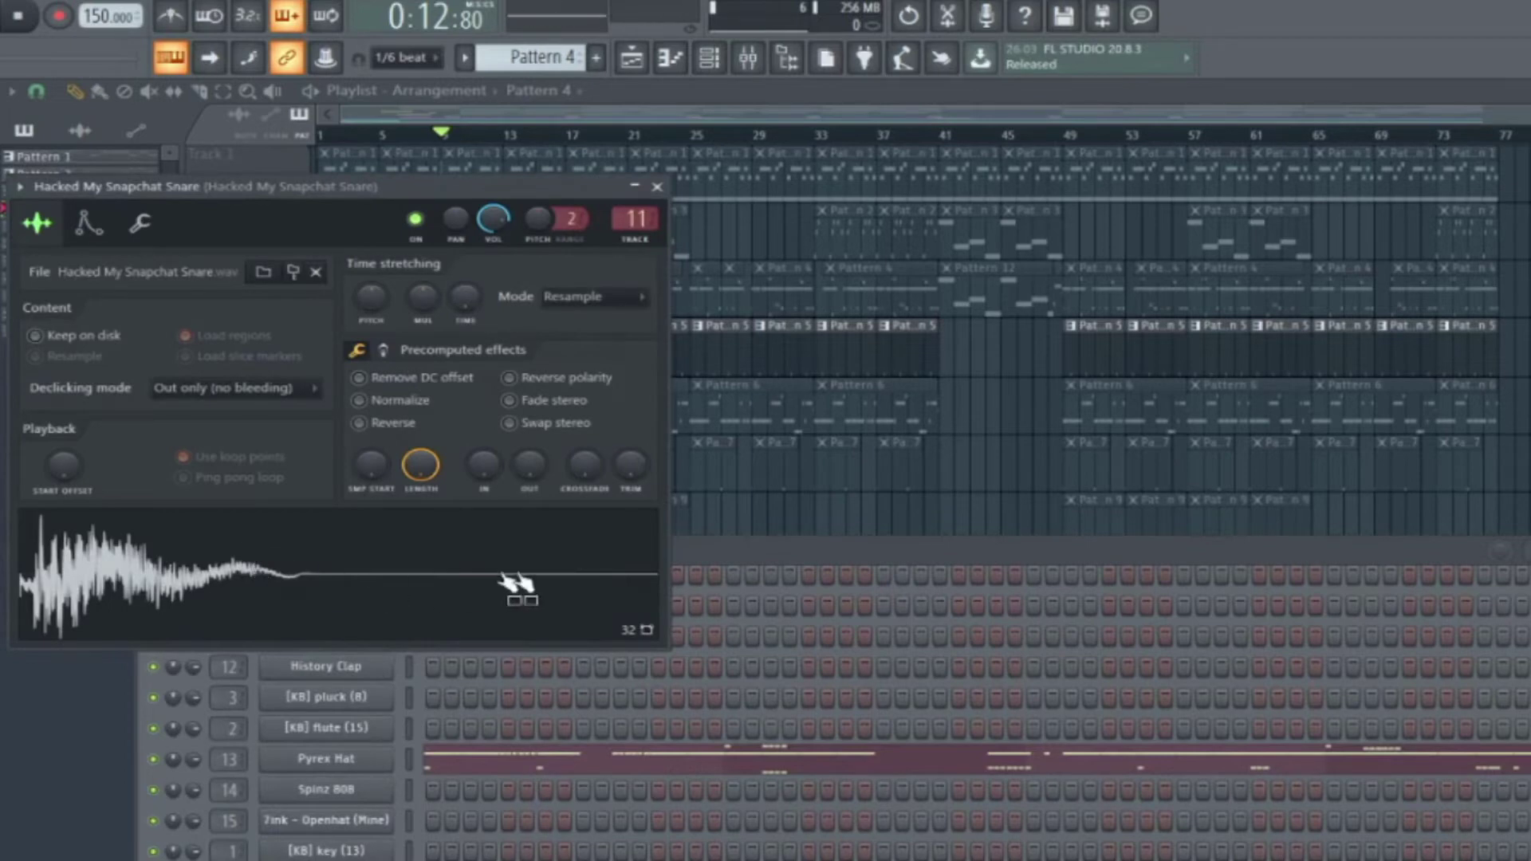
click(717, 550)
click(829, 112)
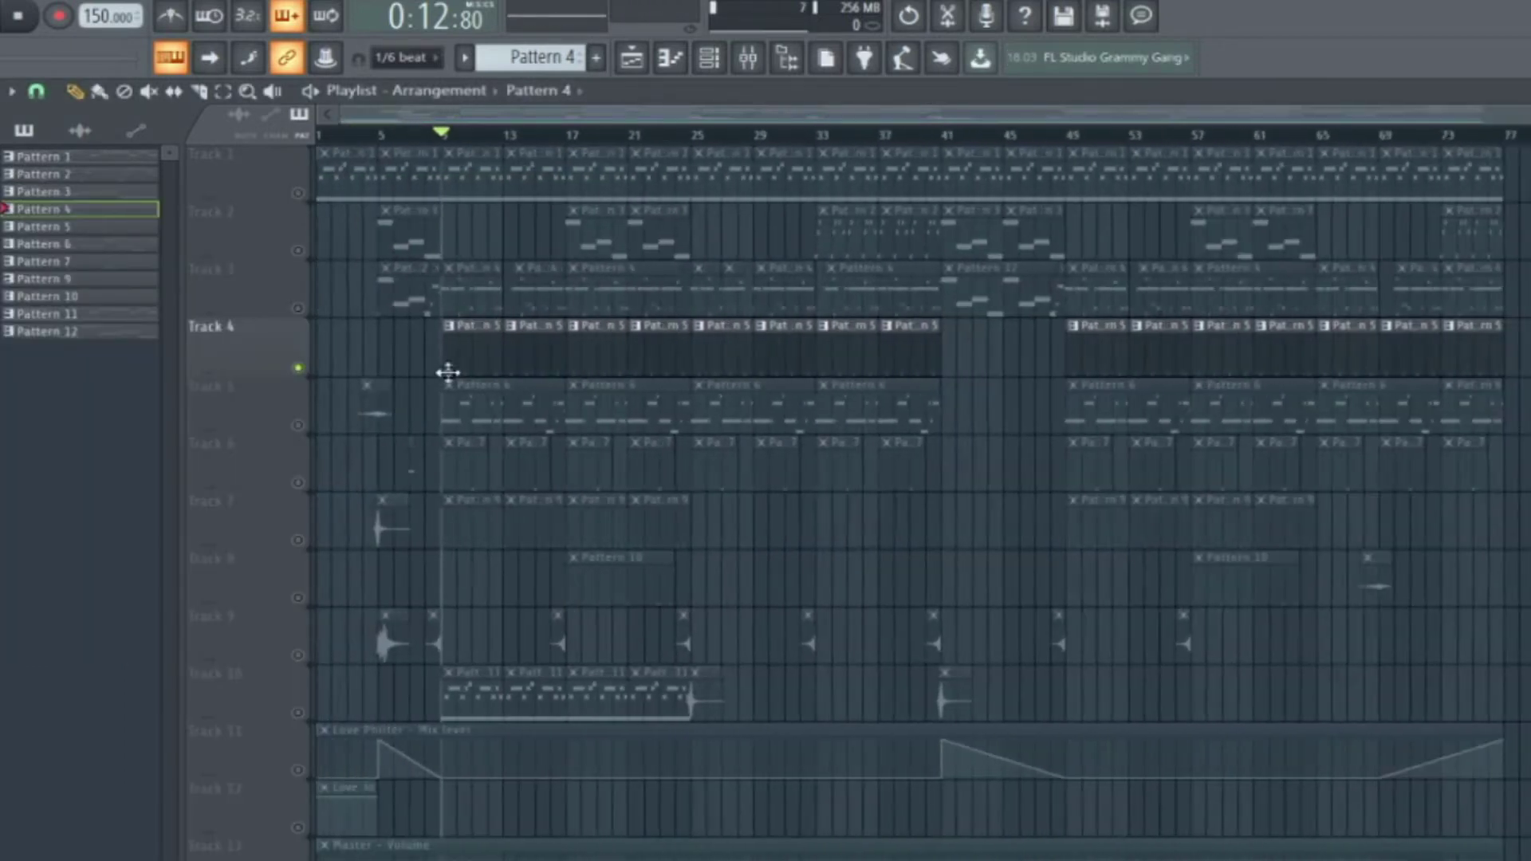
Move the song position to bar 41, turn all tracks back on and select the Pattern 12 clip on Track 3.
scroll(733, 578, down, 2)
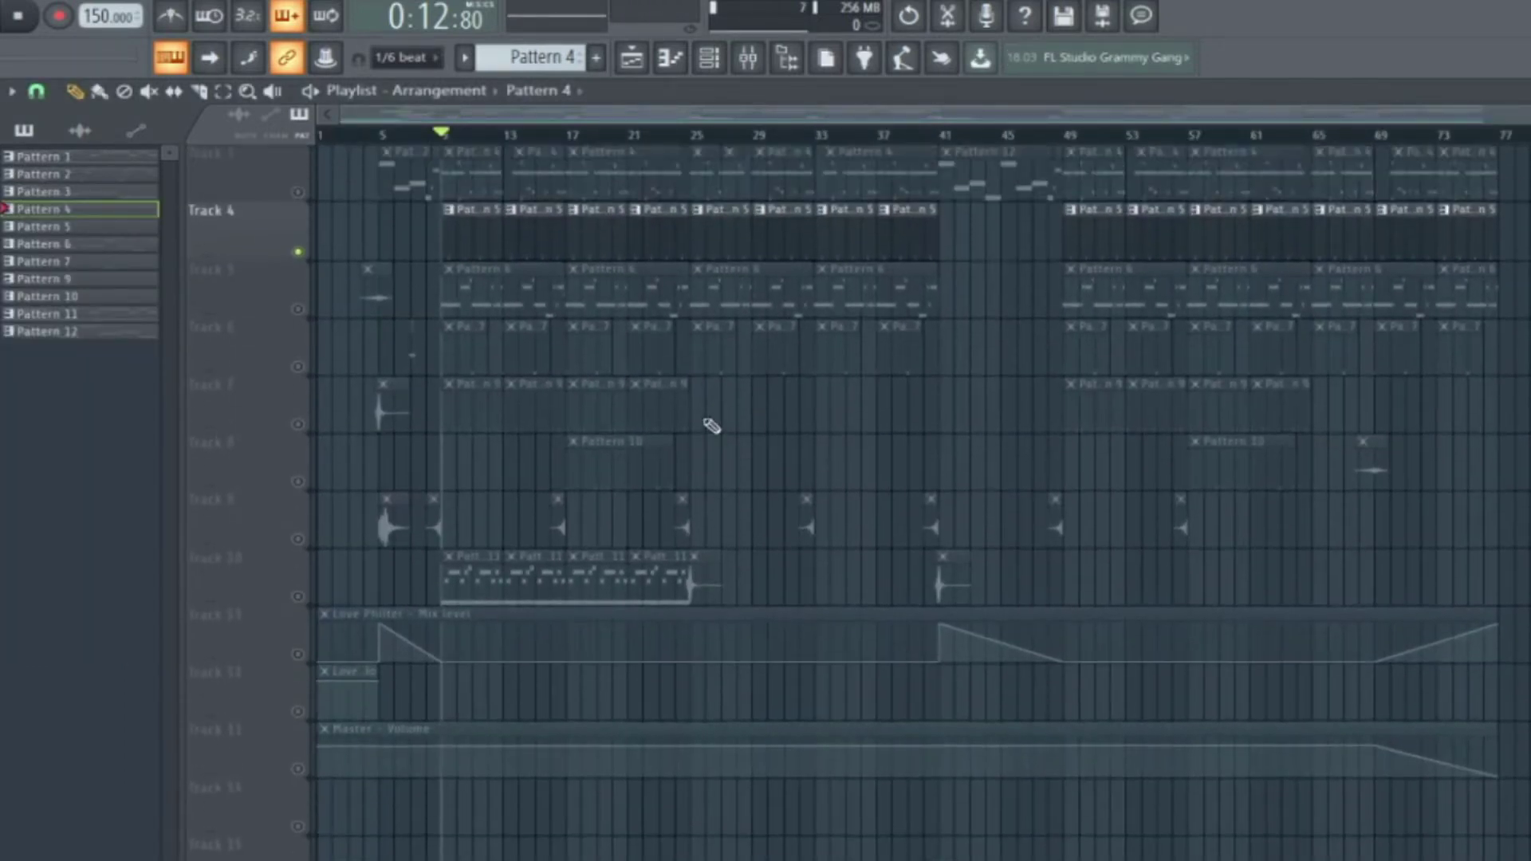
scroll(863, 175, up, 2)
click(941, 134)
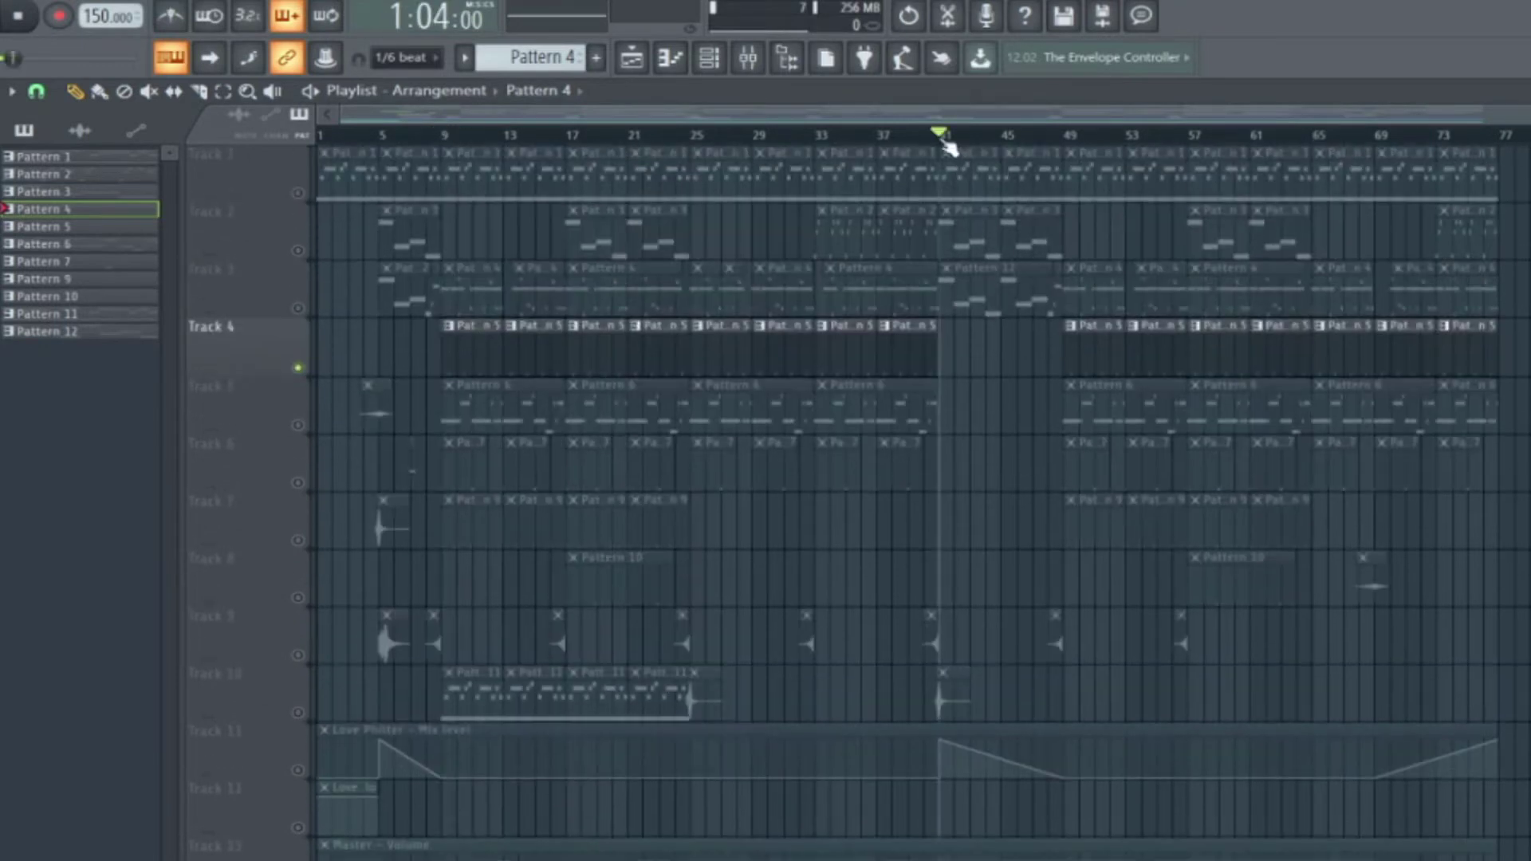
click(299, 309)
scroll(968, 355, up, 4)
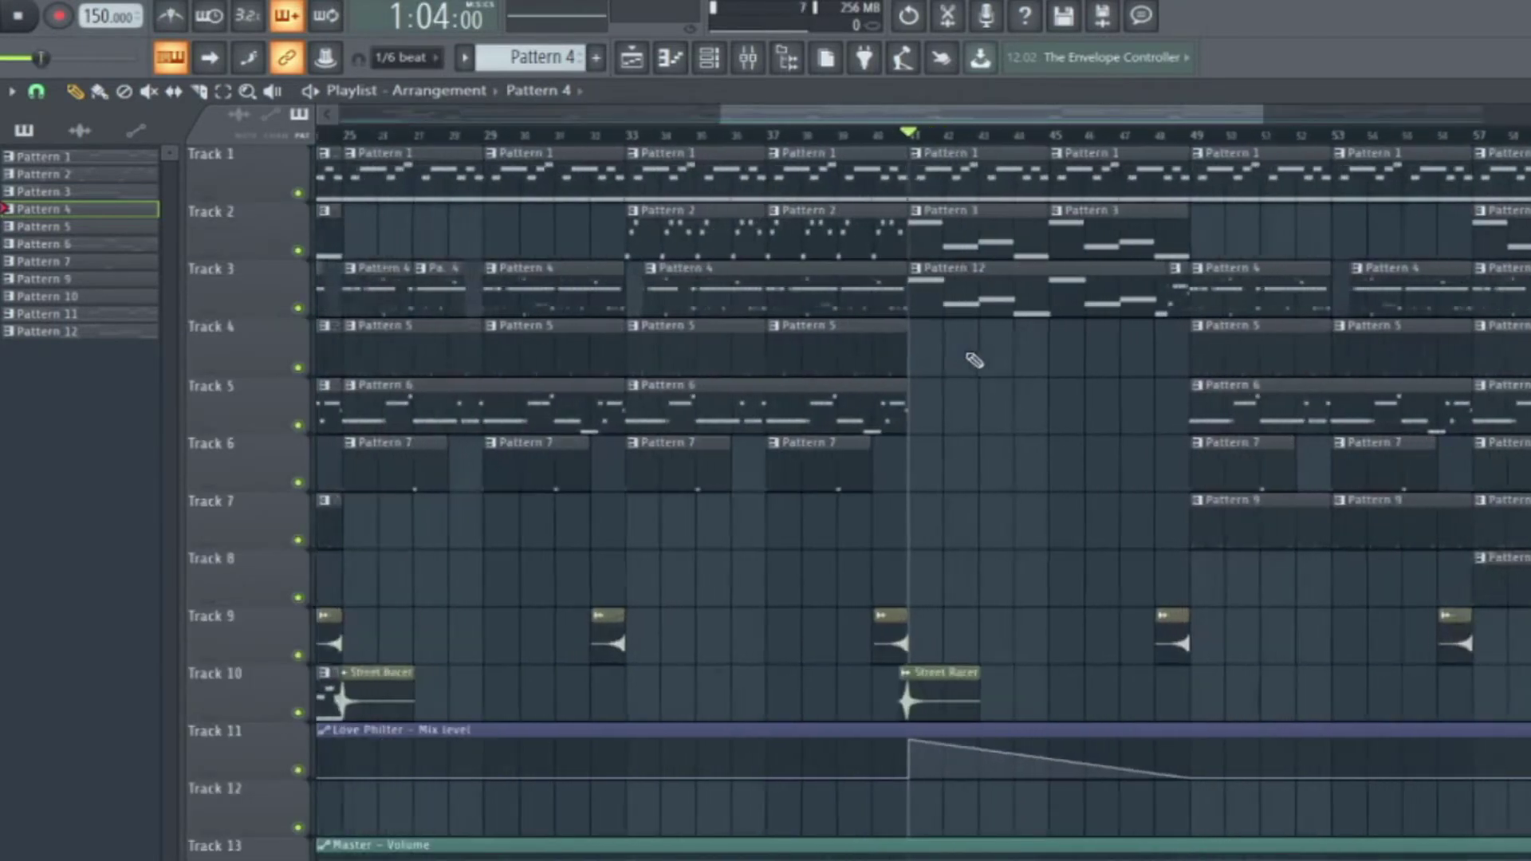
ctrl+click(968, 311)
Play Tracks 1 and 3 from bar 41, bring in Track 2 during playback, and stop.
click(629, 57)
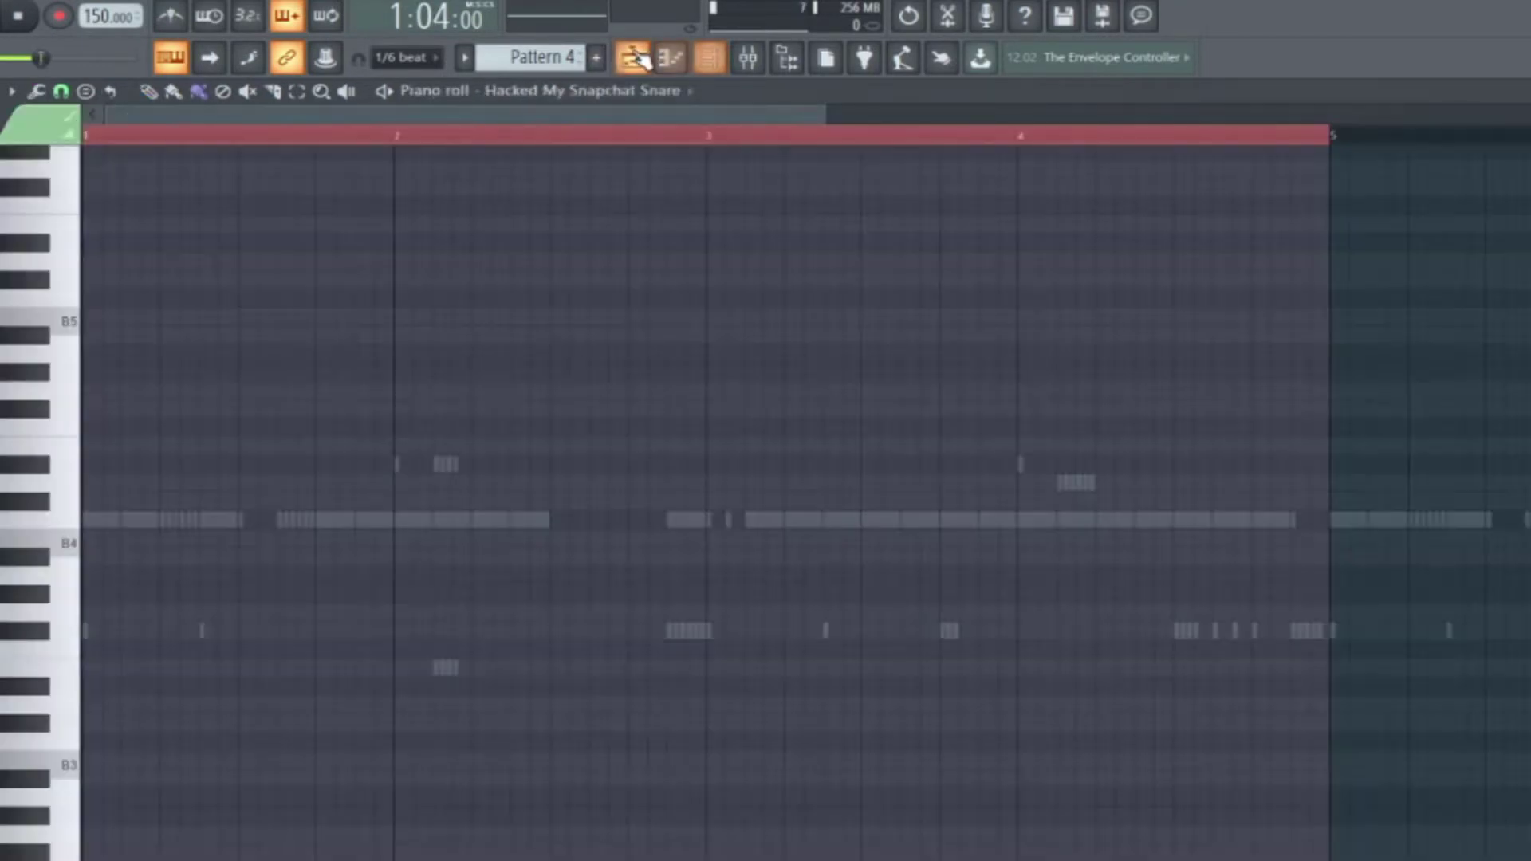
click(707, 57)
key(space)
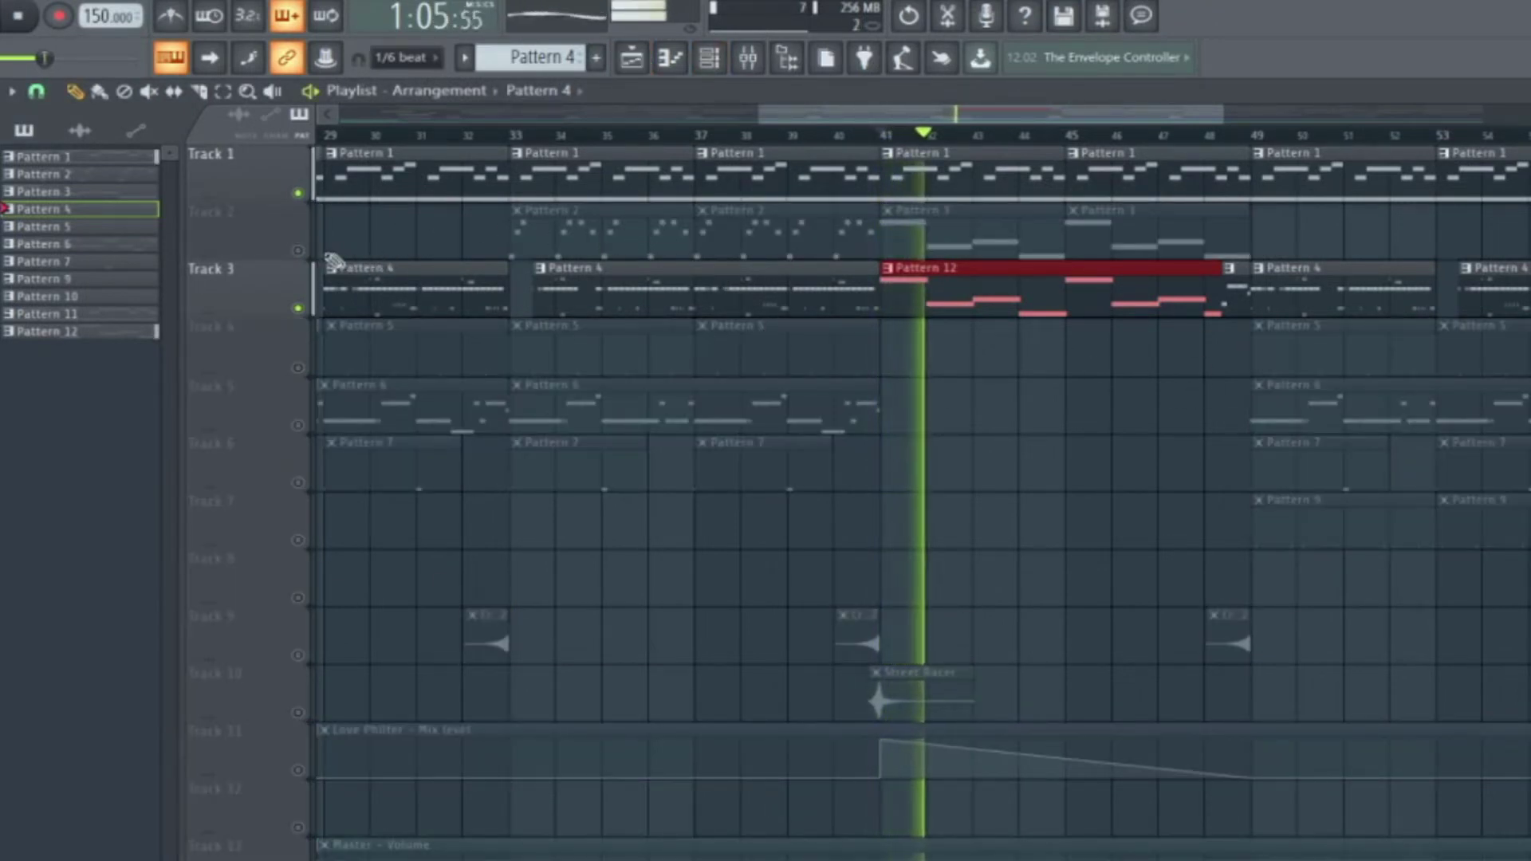
click(298, 250)
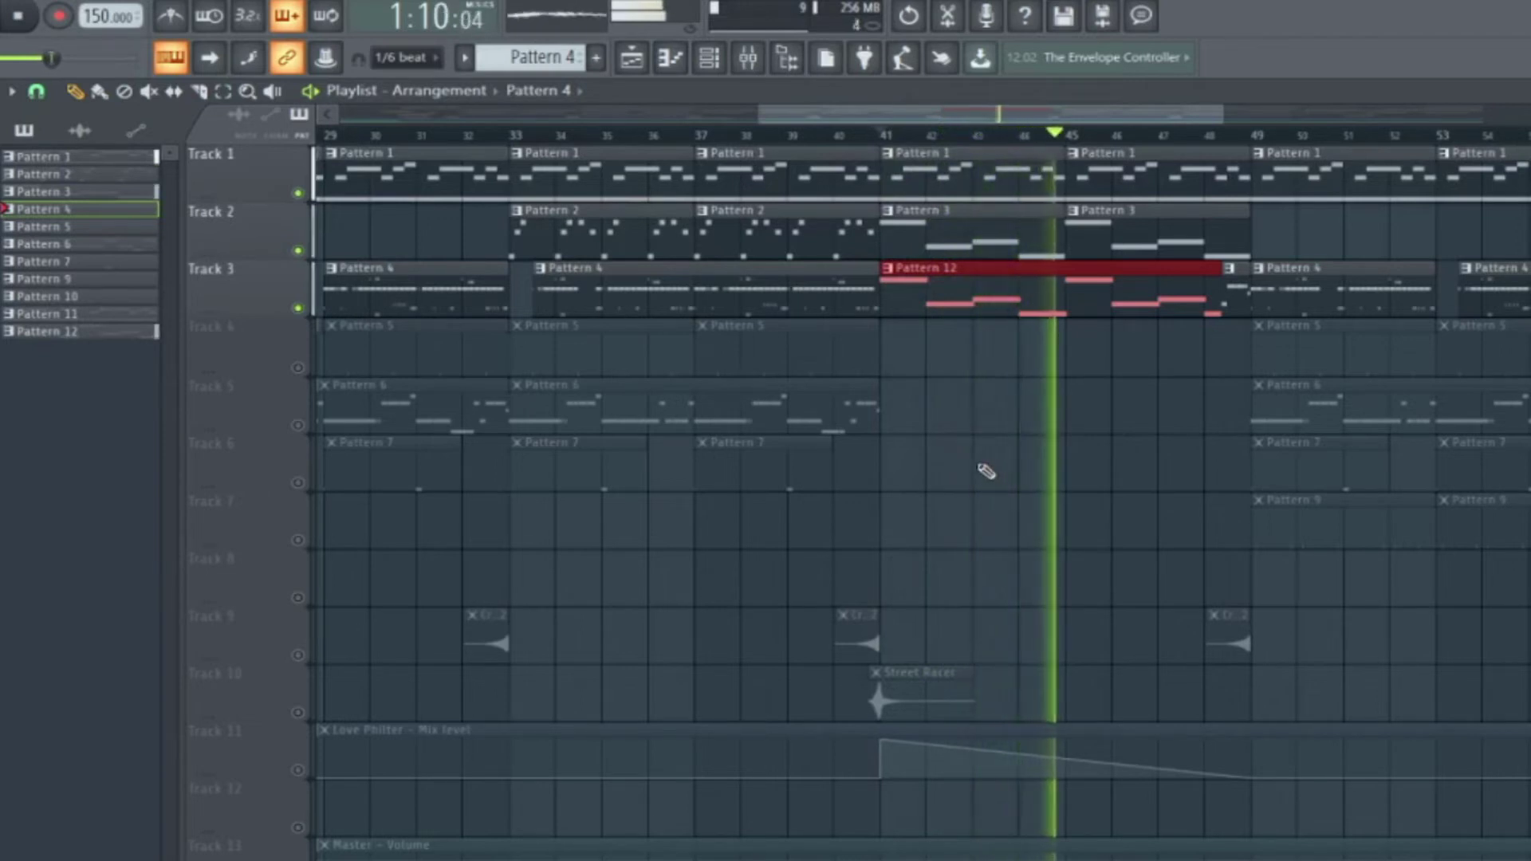
key(space)
Solo Track 1 and look over the arrangement around the selected Pattern 12 clip.
scroll(1138, 426, down, 4)
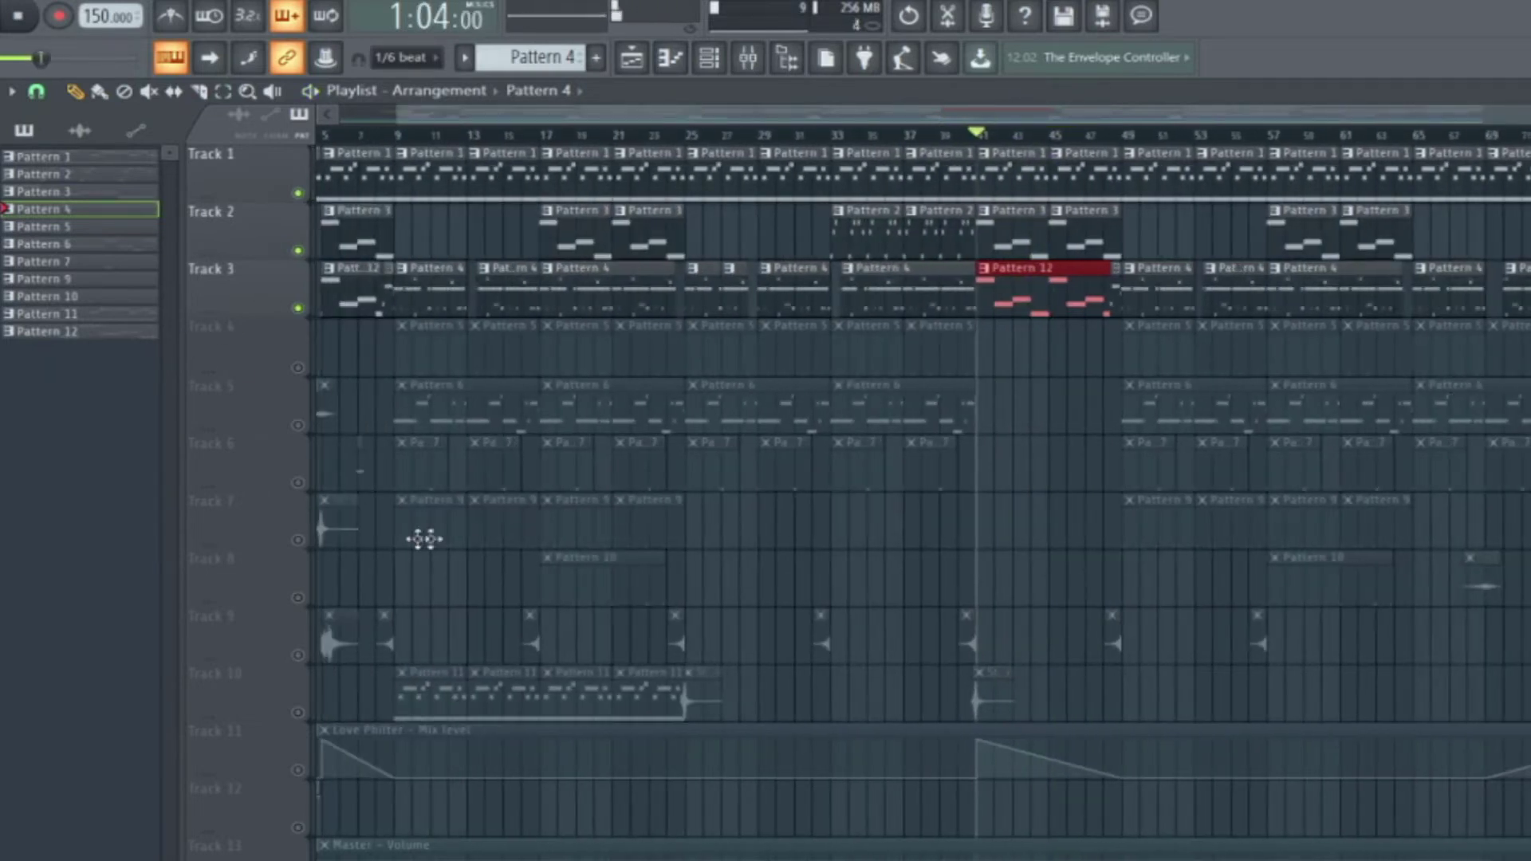
right_click(299, 309)
right_click(298, 194)
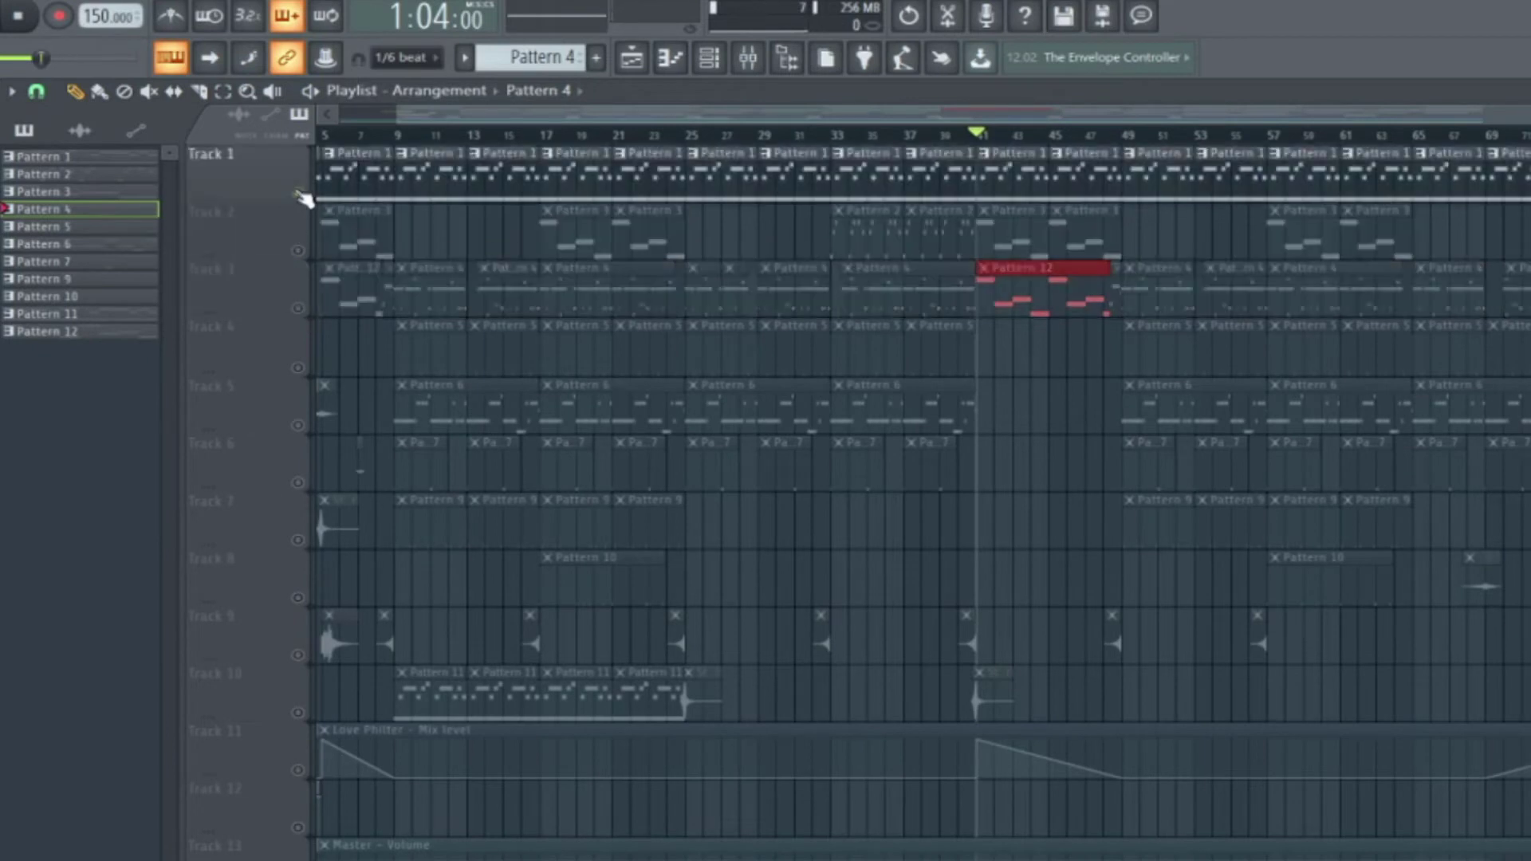
scroll(981, 307, up, 5)
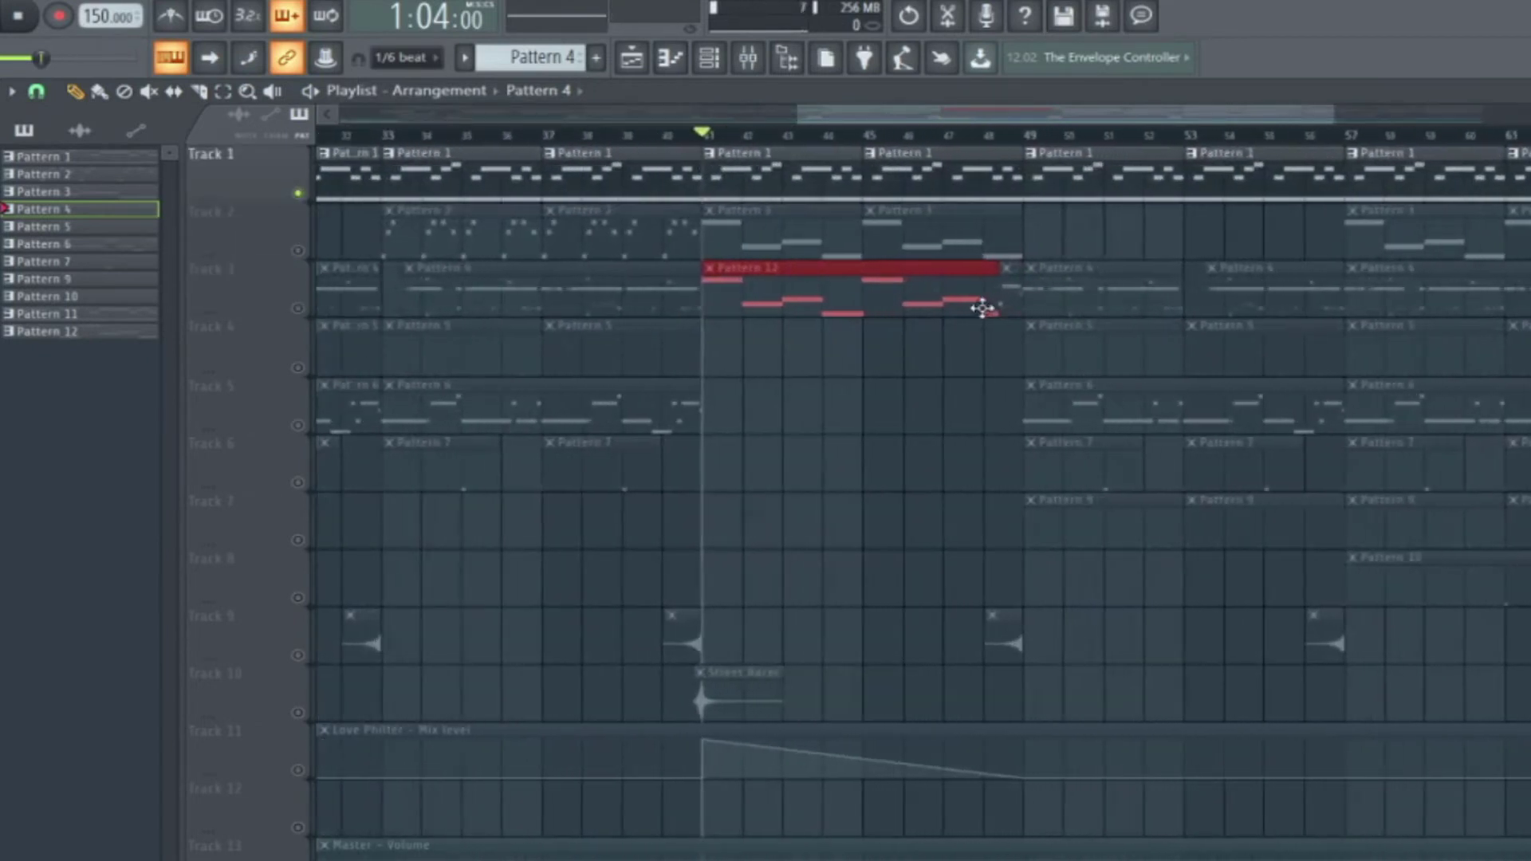
scroll(505, 348, down, 5)
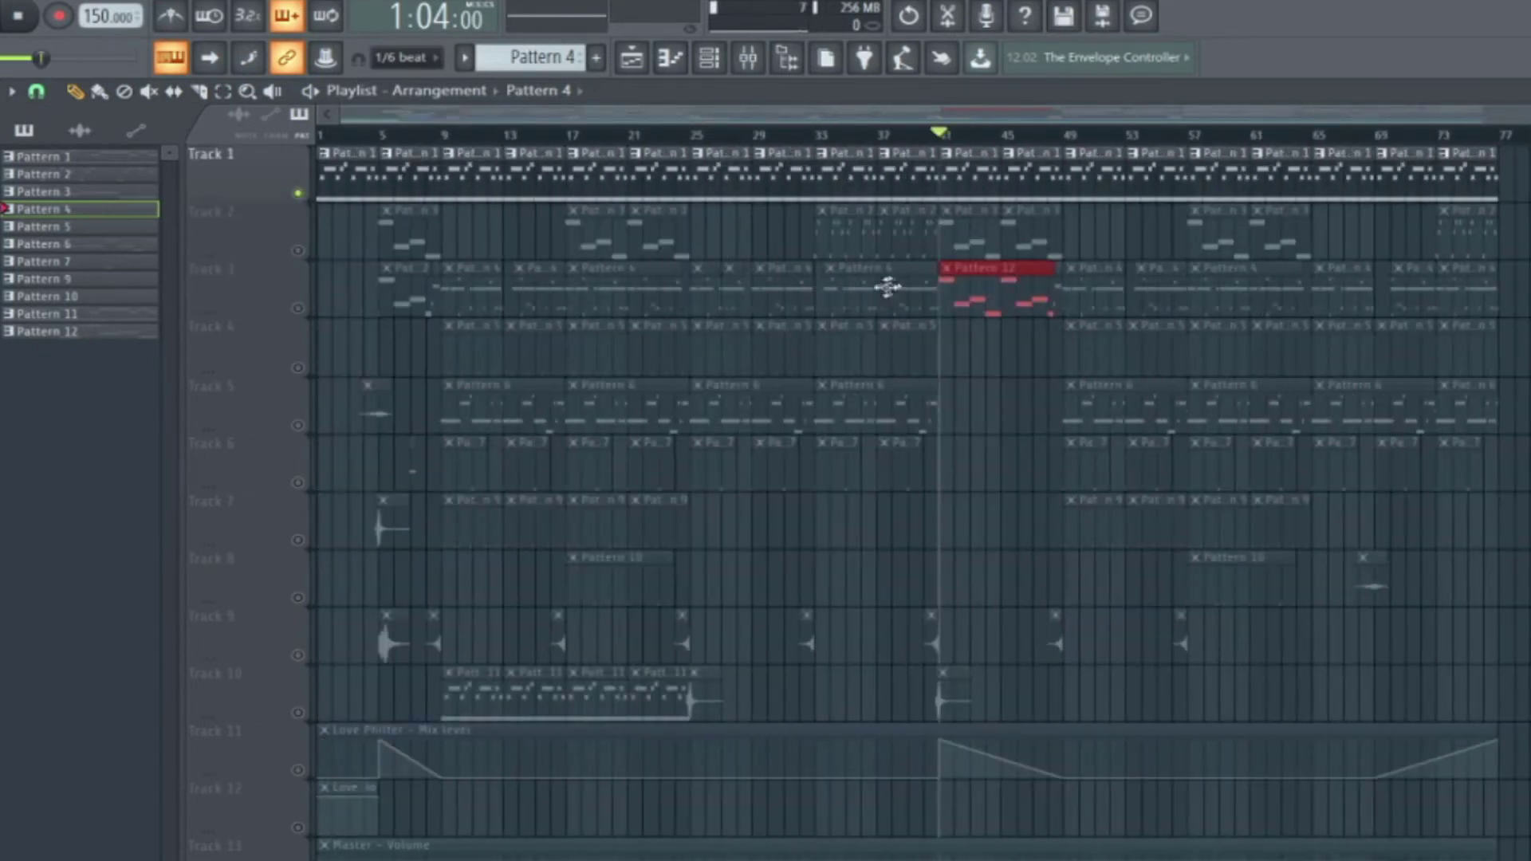
scroll(888, 287, up, 2)
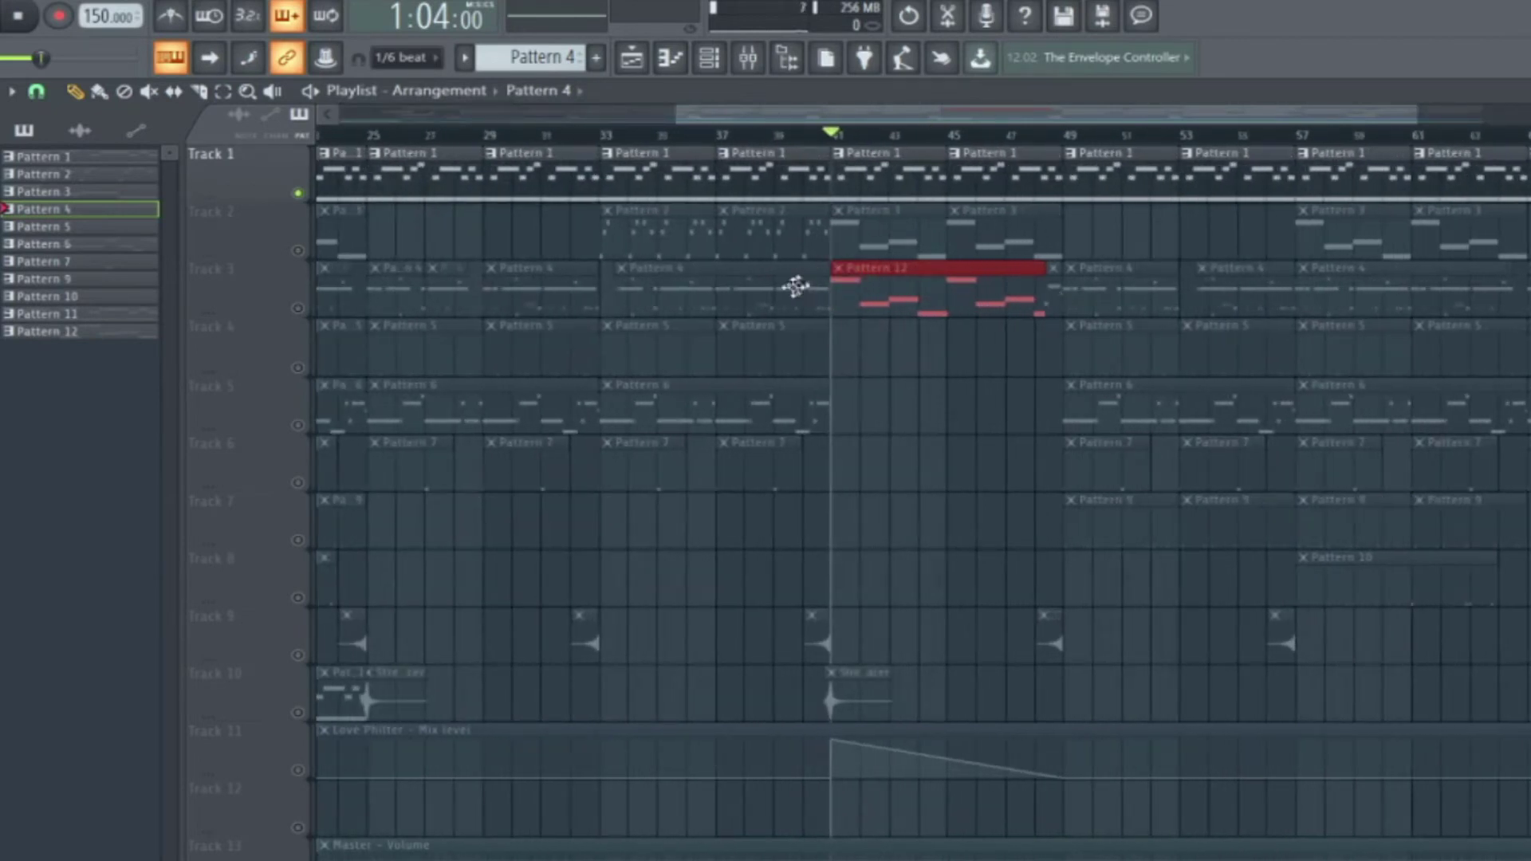
Solo Track 9 and open the sample settings of the Crash 002 clip that ends at bar 17.
scroll(587, 289, down, 2)
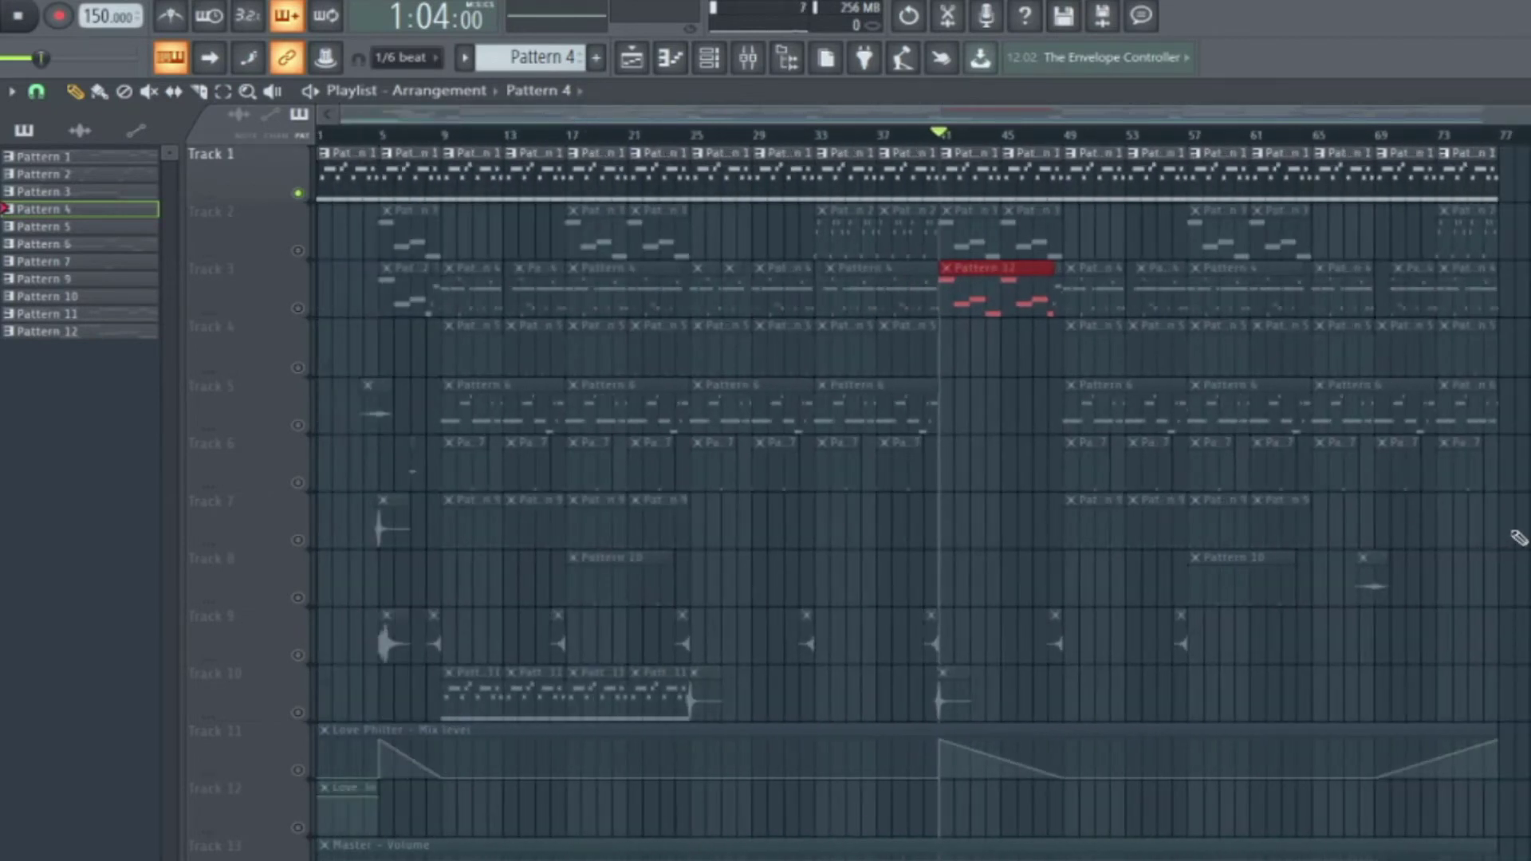
drag(1427, 660, 396, 153)
right_click(299, 654)
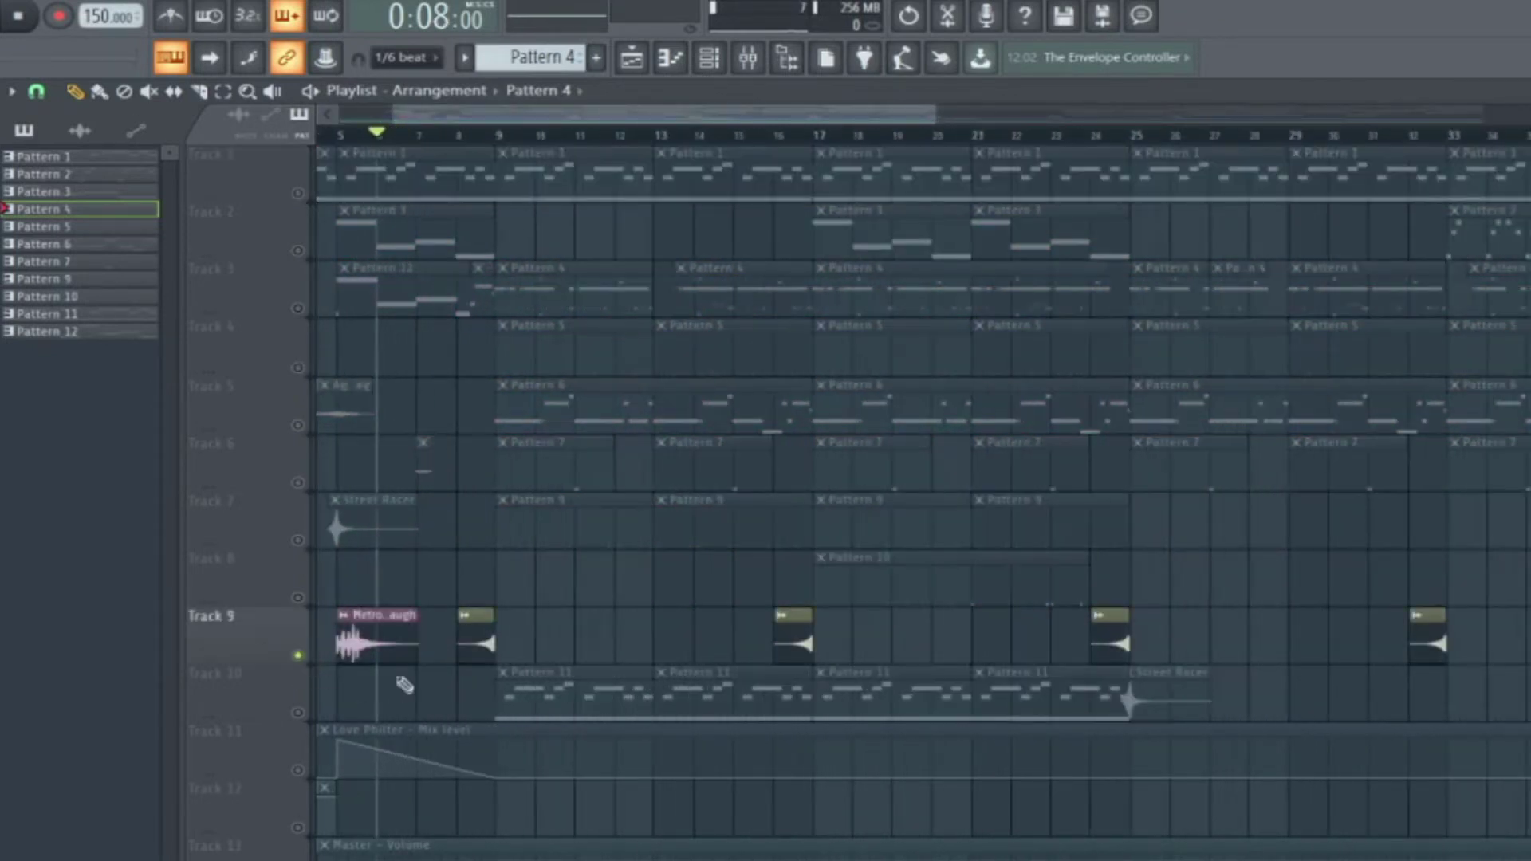
scroll(414, 605, up, 3)
double_click(821, 643)
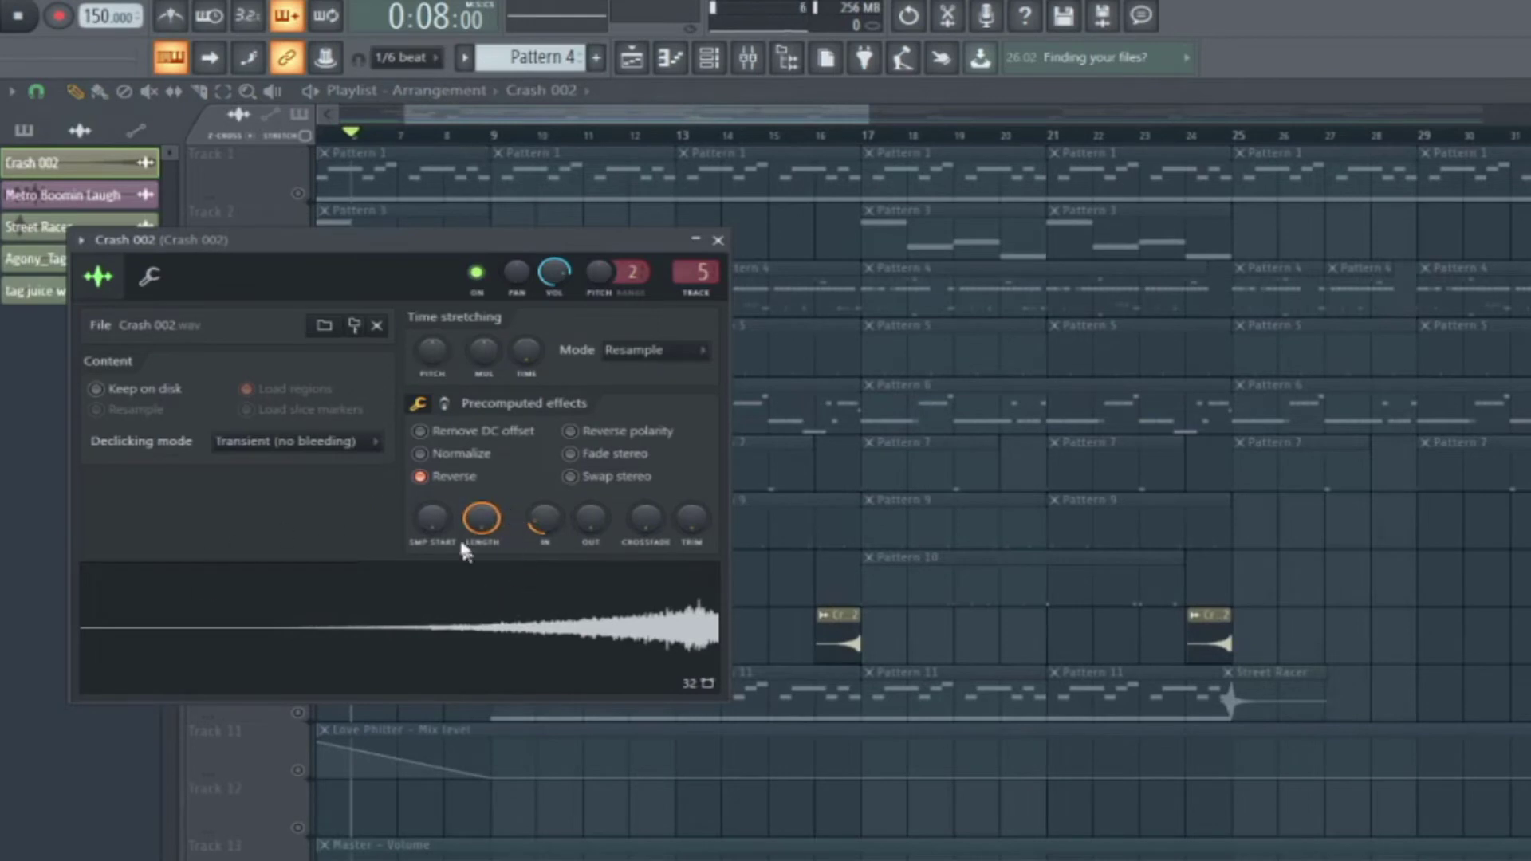
Switch the Crash 002 sample's Reverse effect off and on again to compare the waveforms, and close its settings.
click(422, 476)
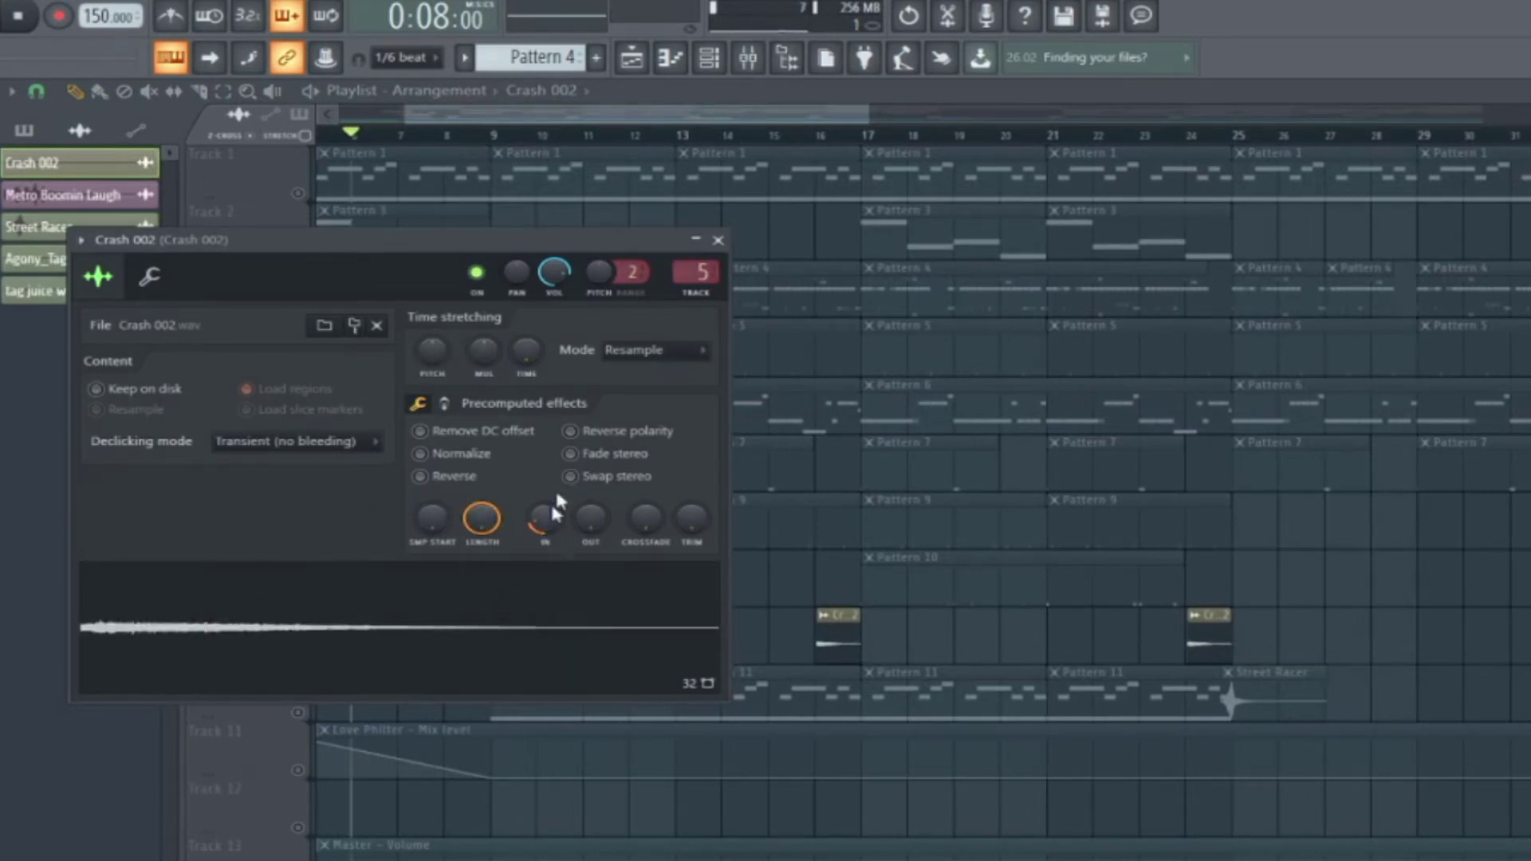
click(420, 476)
scroll(788, 291, up, 3)
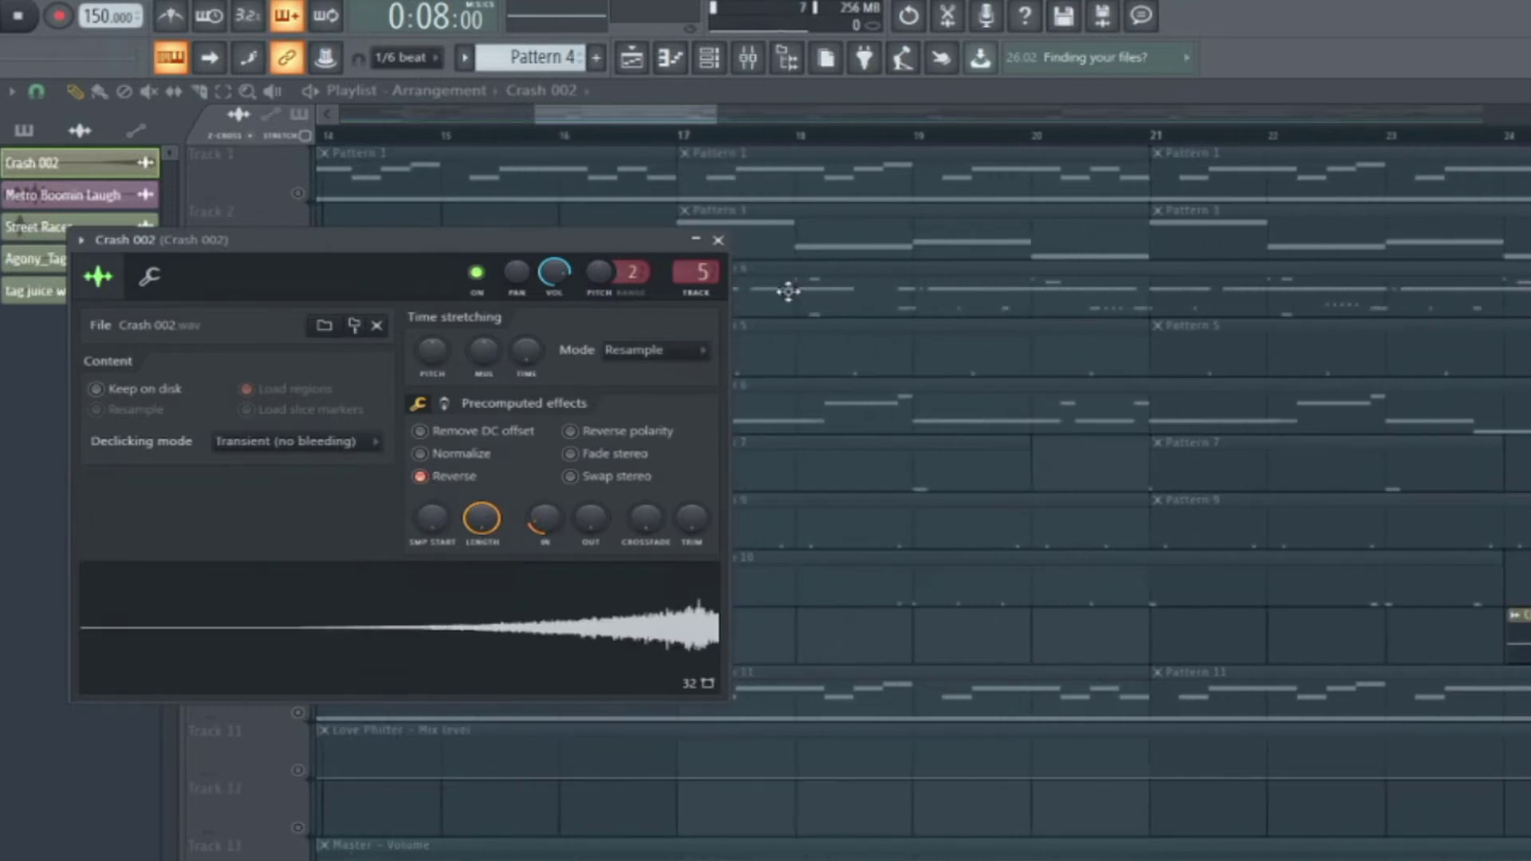
click(717, 240)
Turn all tracks back on, move the song position to bar 16, and show the whole arrangement.
scroll(691, 574, down, 5)
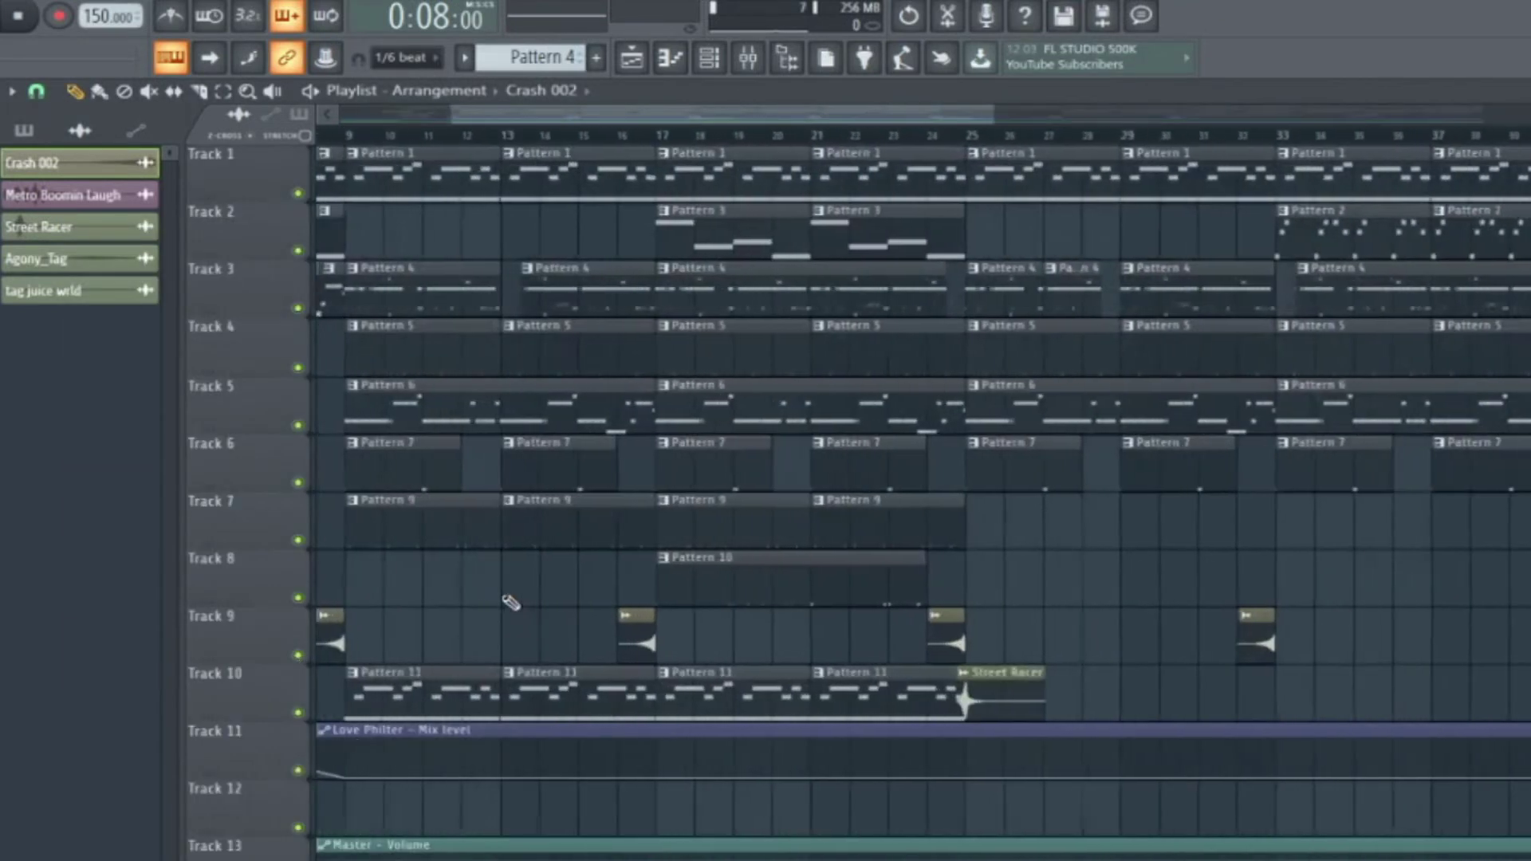
scroll(610, 383, up, 3)
click(620, 137)
scroll(924, 502, down, 3)
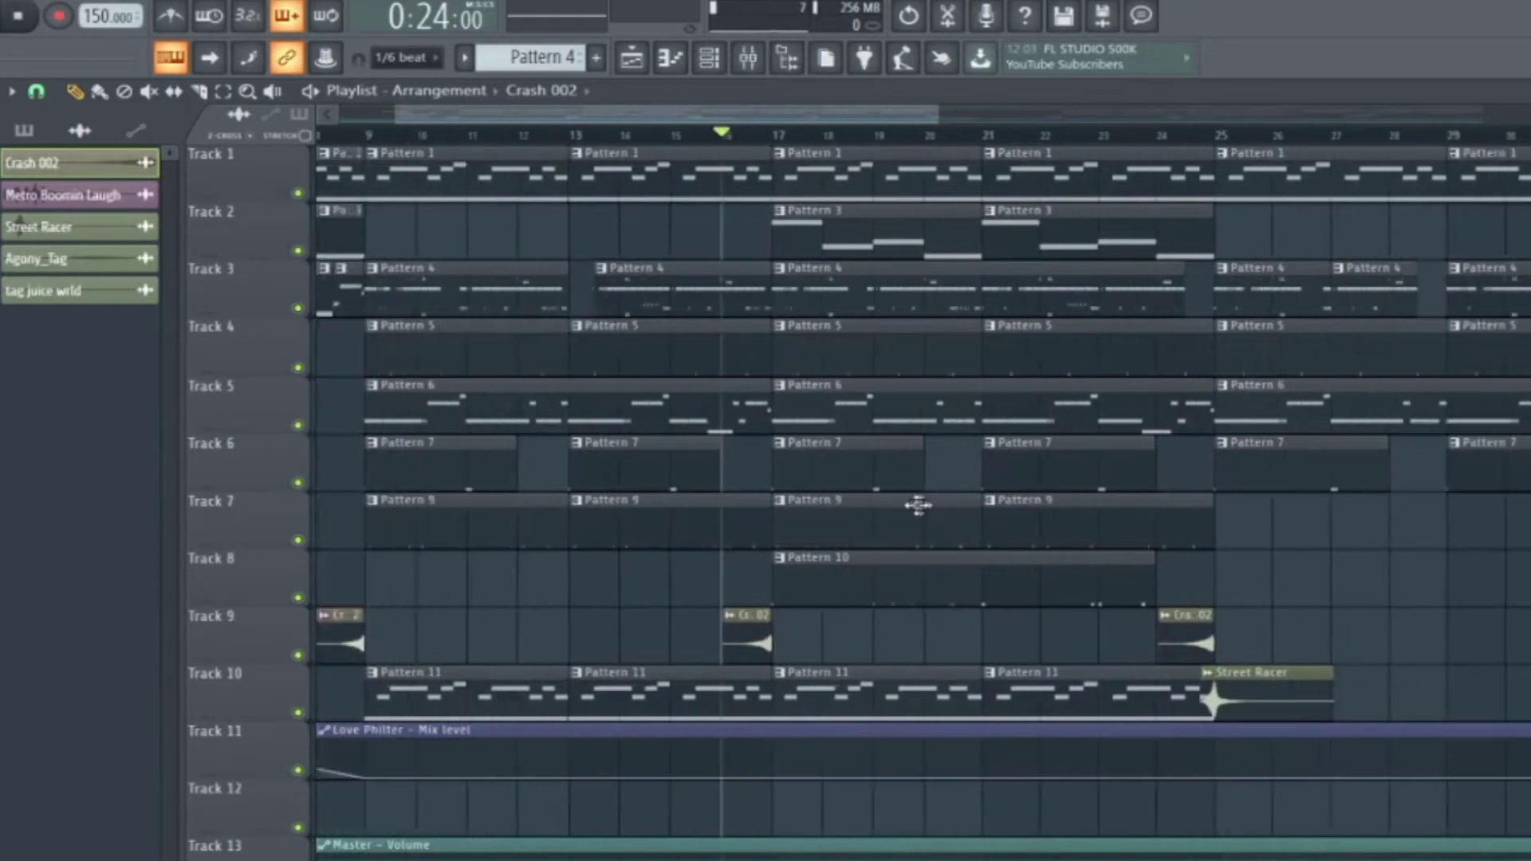
scroll(558, 505, down, 3)
scroll(530, 271, down, 3)
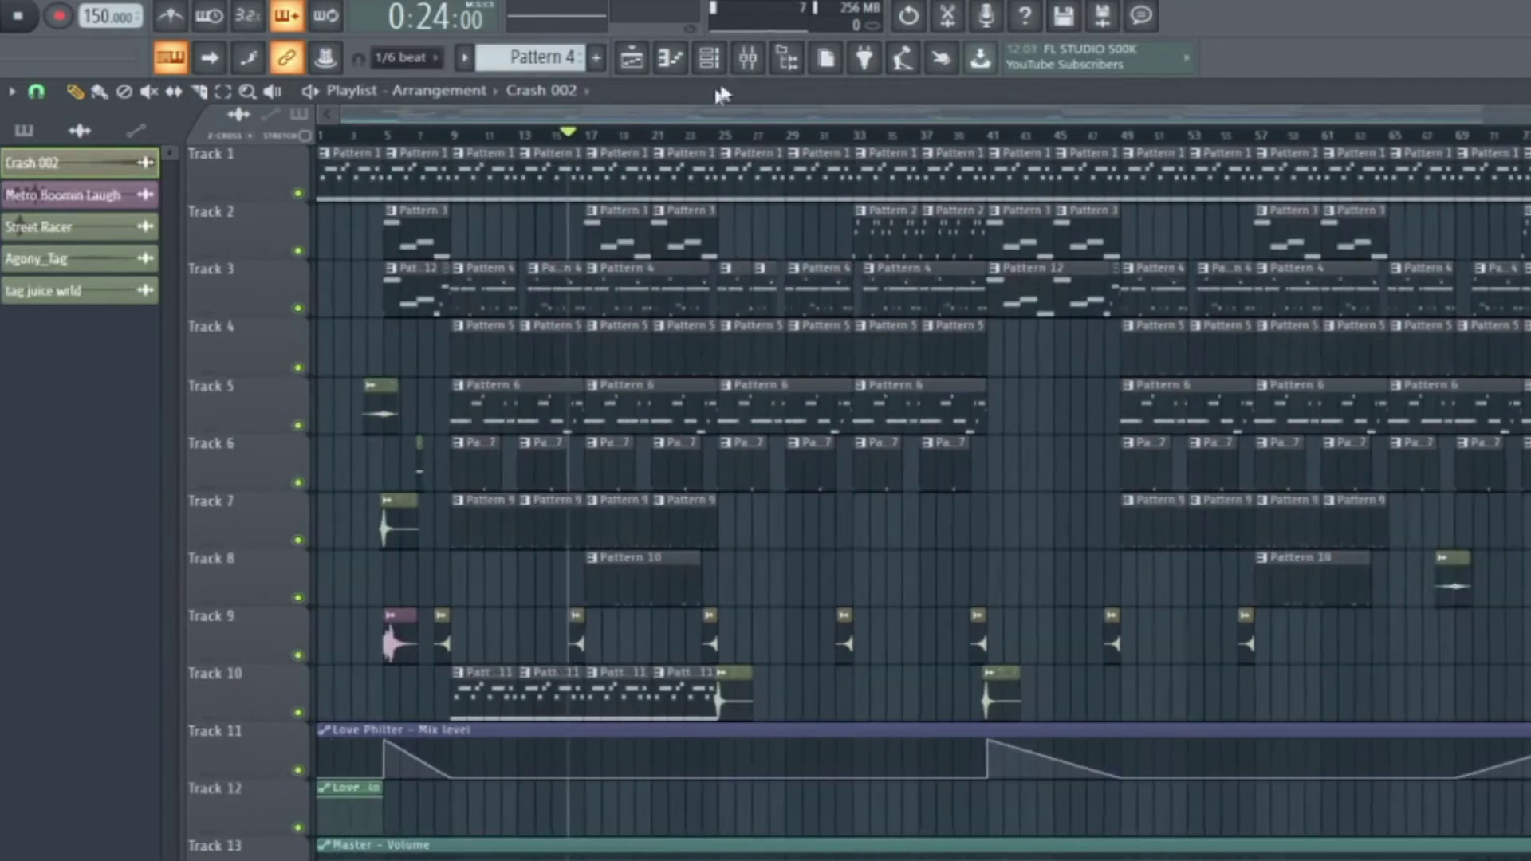
Open the mixer, look over the drum tracks, and inspect the volume level of the 808 on insert 14.
click(757, 63)
click(624, 277)
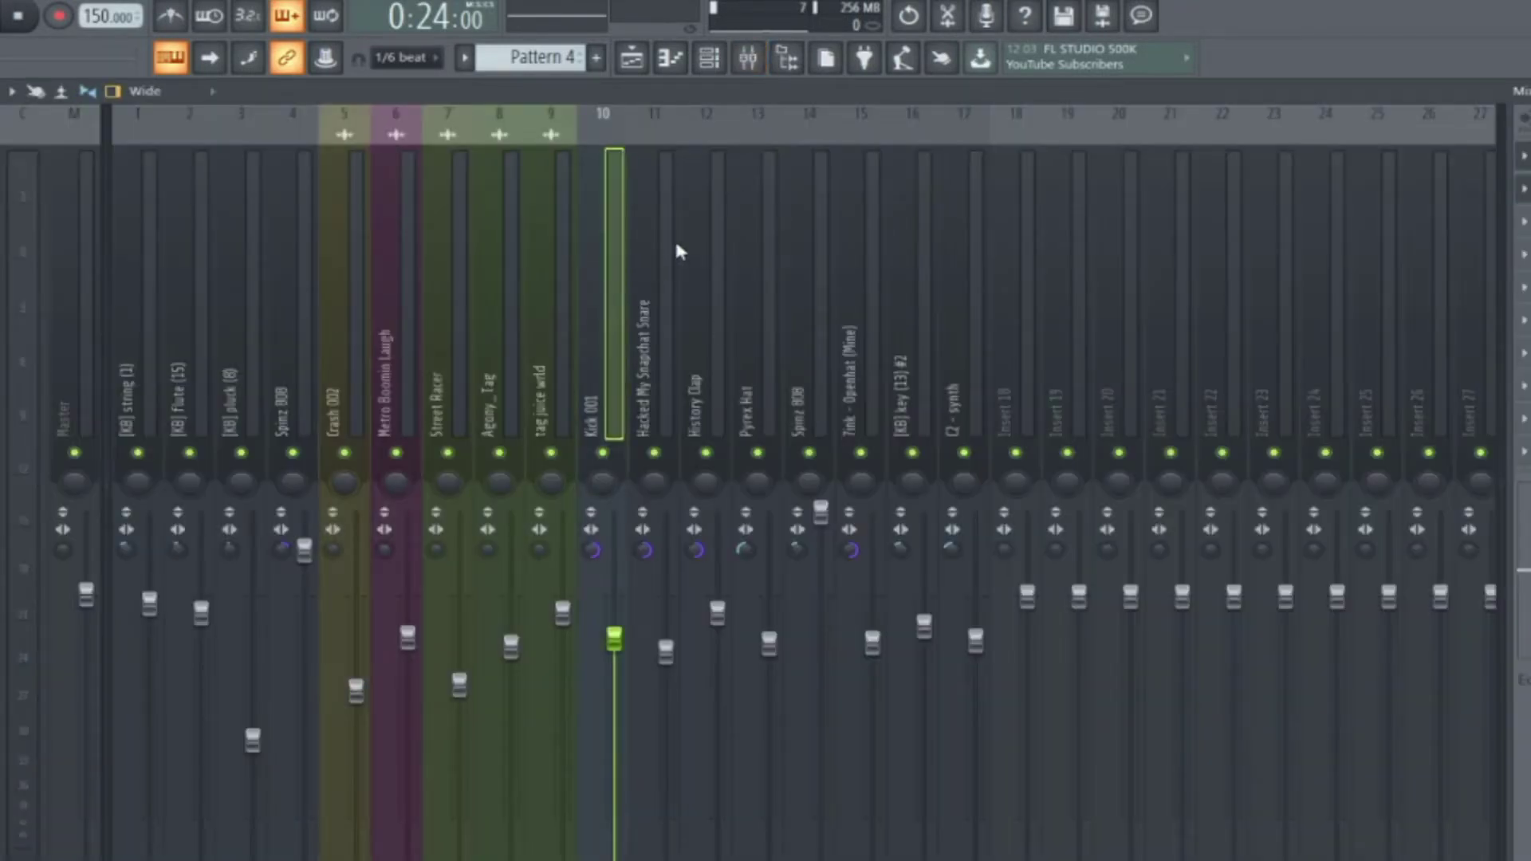
click(736, 246)
click(712, 251)
drag(107, 305, 107, 359)
click(821, 512)
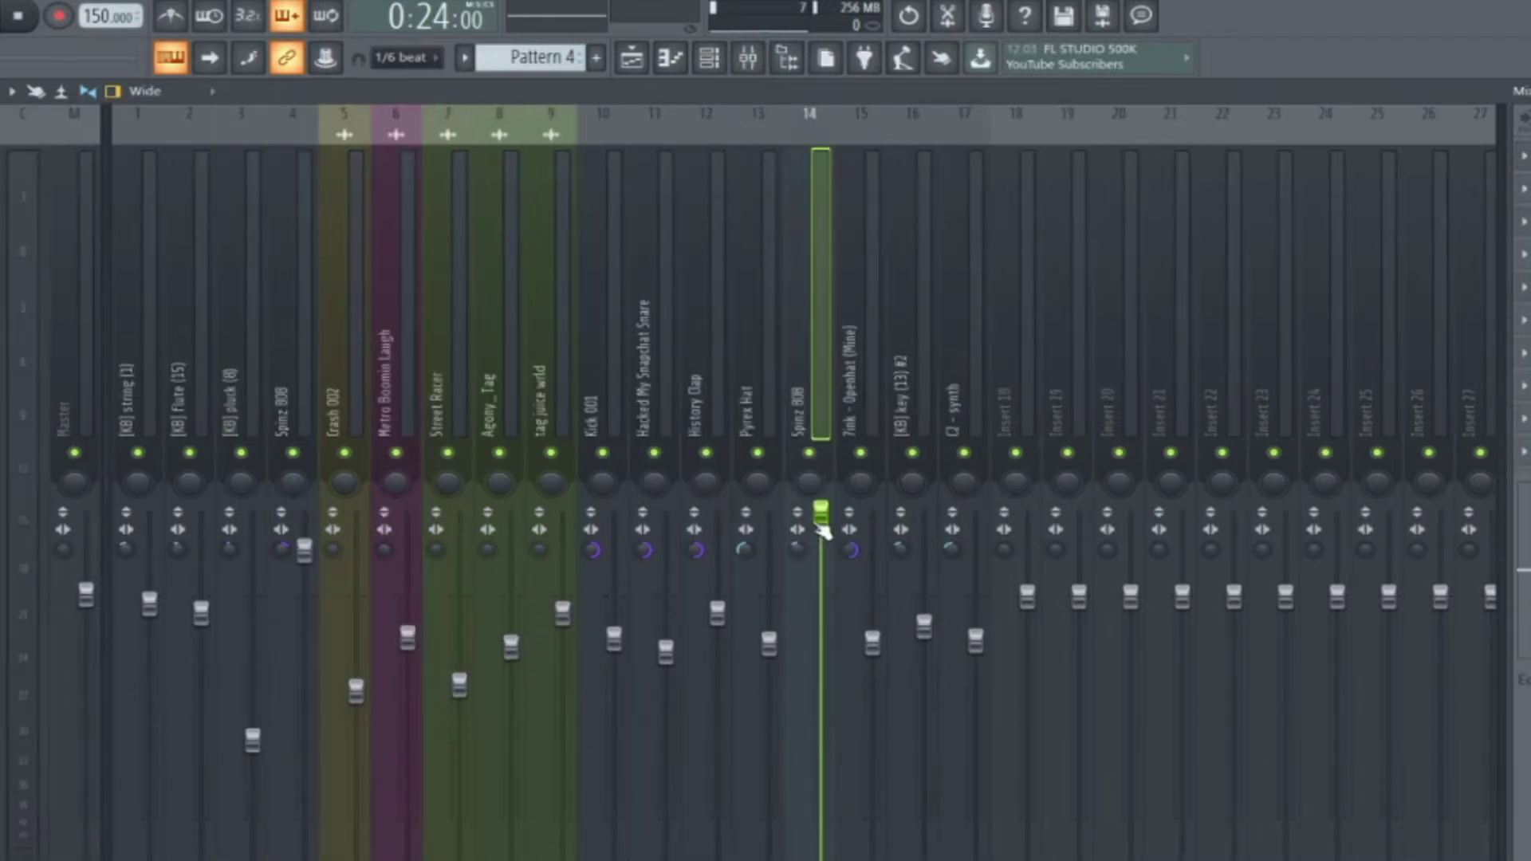
mouse_move(821, 513)
mouse_down()
mouse_move(820, 683)
mouse_move(825, 505)
mouse_up()
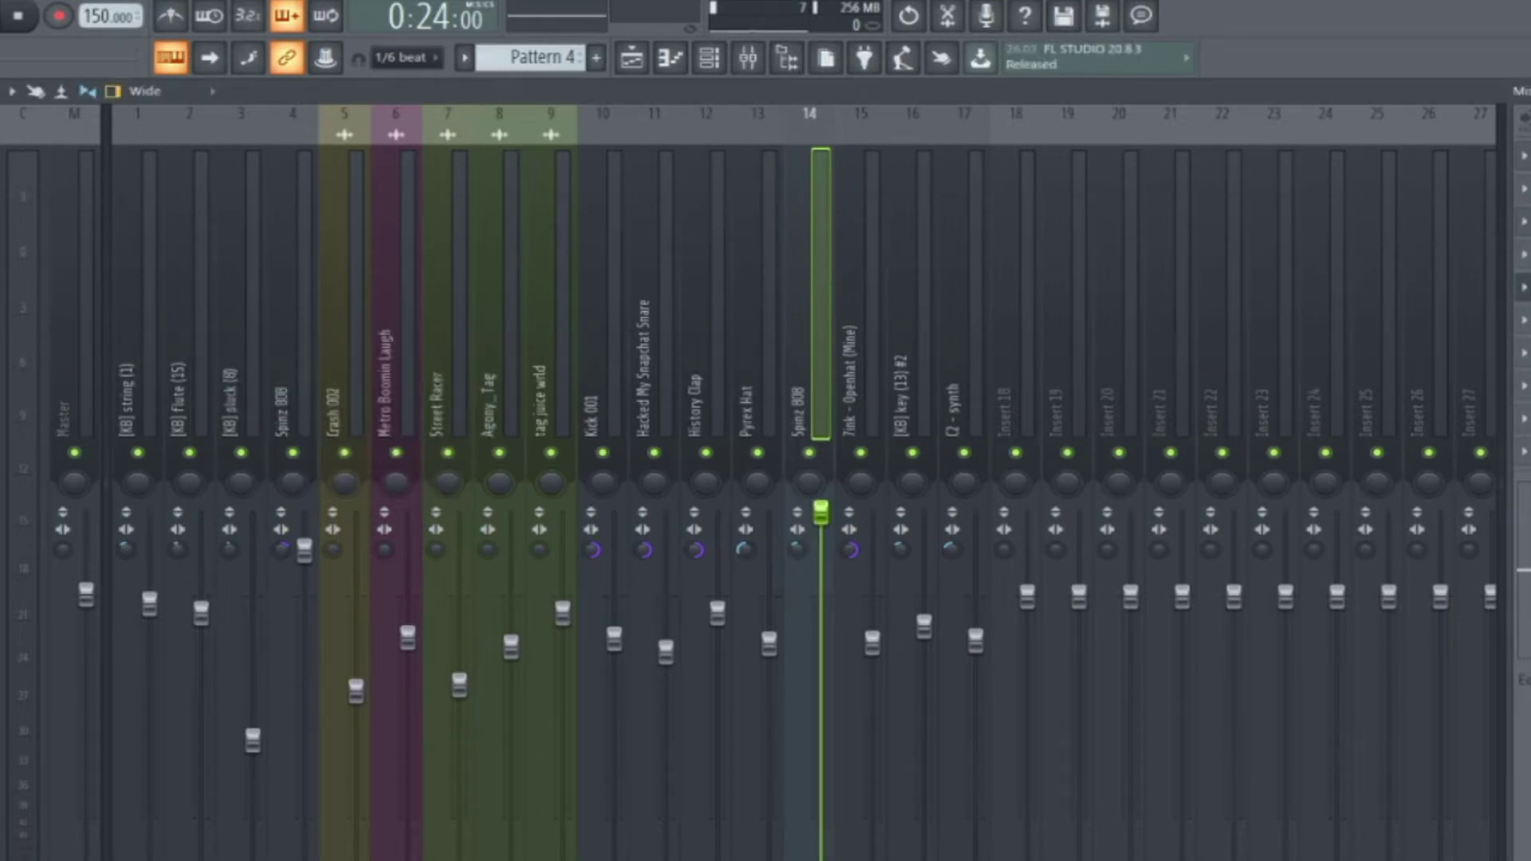
Show the Fruity soft clipper settings on the Master track and close them.
click(78, 214)
click(1524, 451)
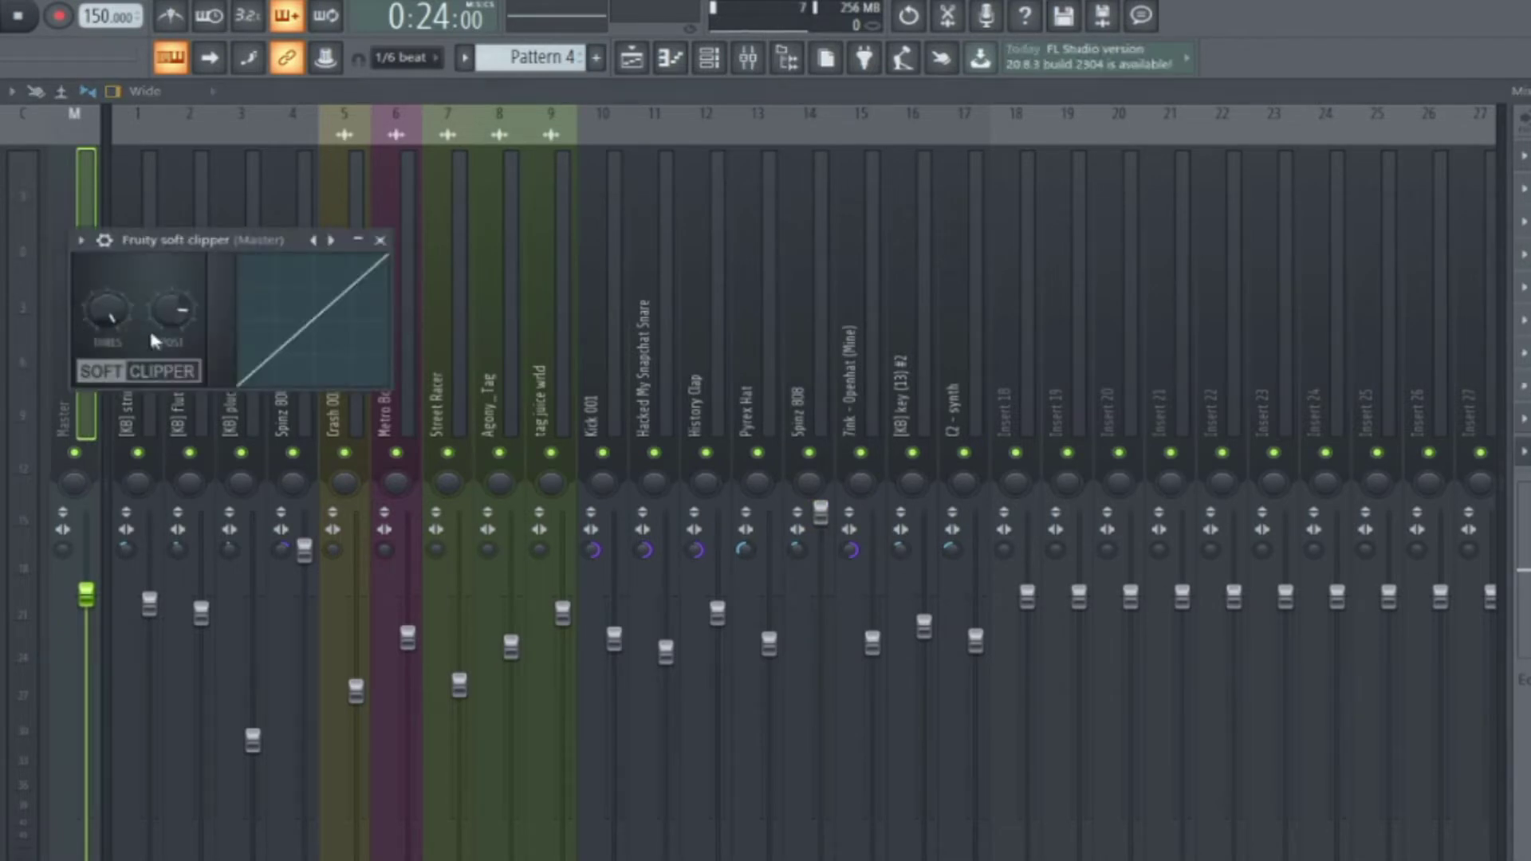
click(380, 240)
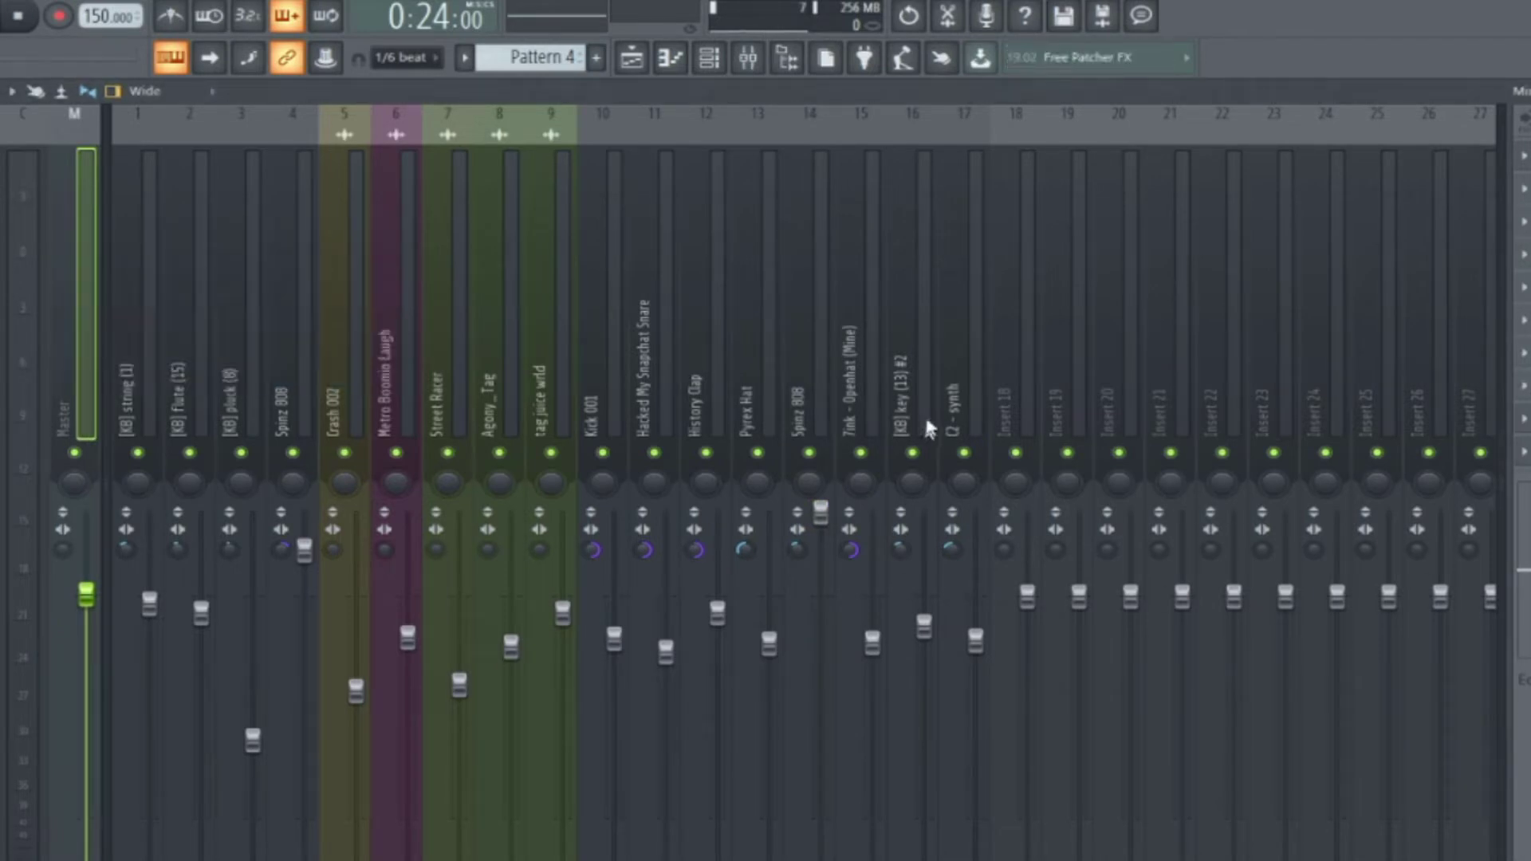
Examine the mixer levels of the drum inserts from Kick 001 through the open hat on insert 15.
click(865, 395)
click(793, 362)
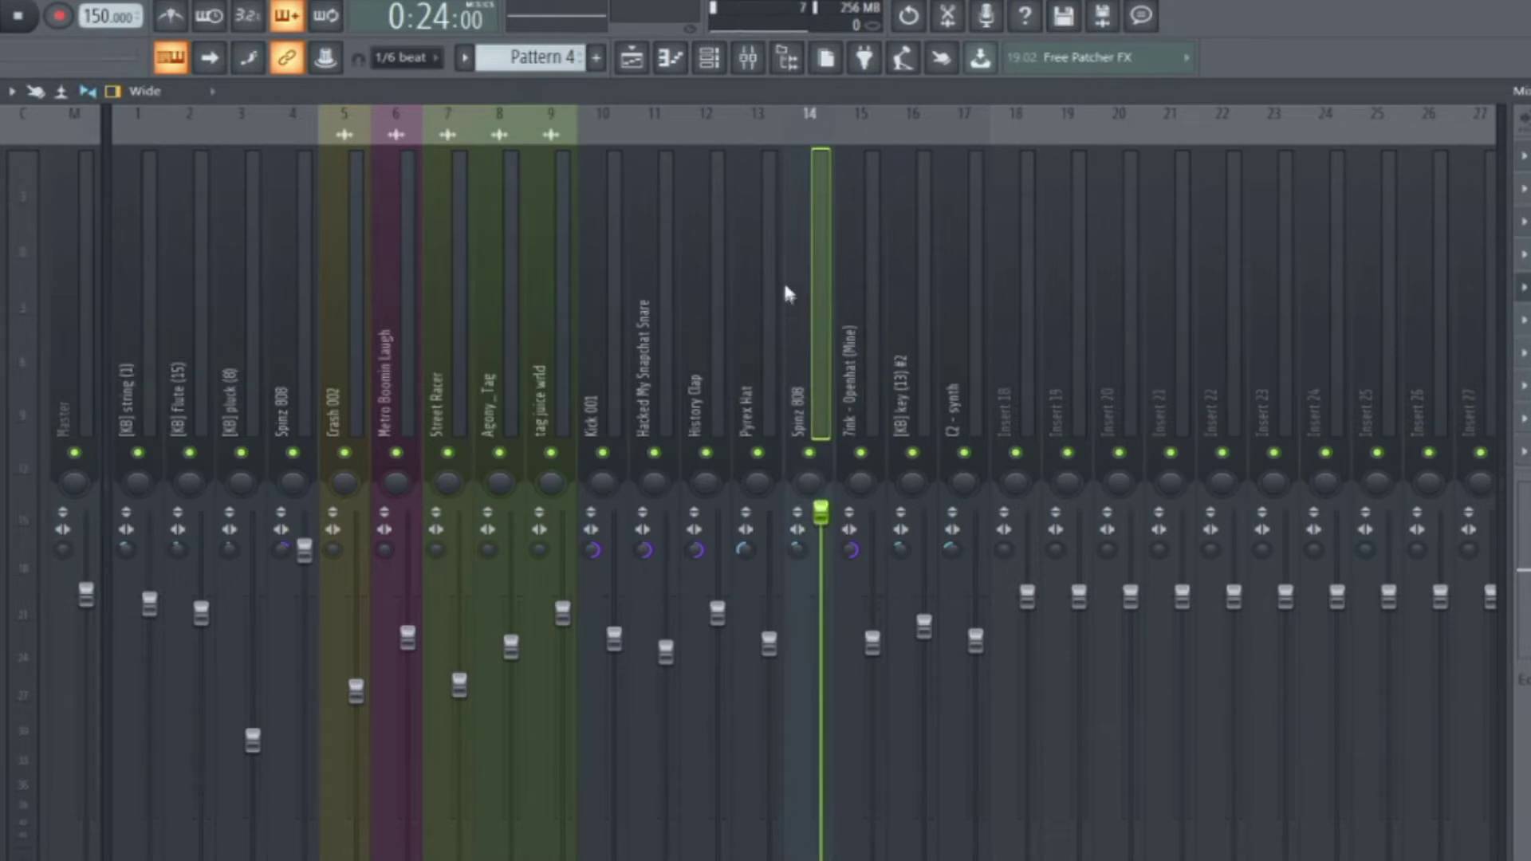
click(754, 435)
click(844, 285)
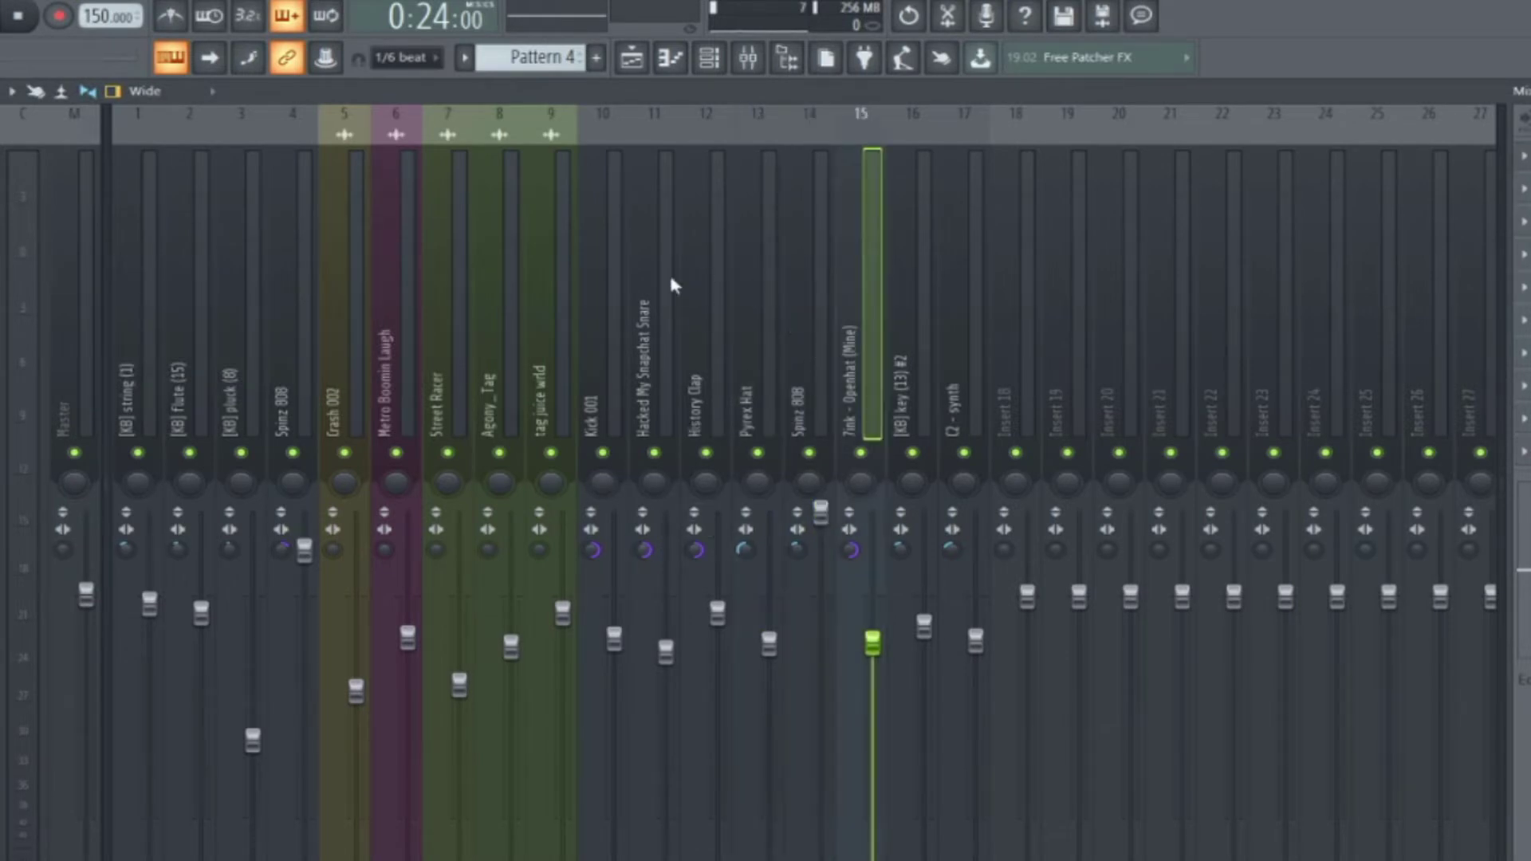
click(771, 205)
click(865, 223)
click(666, 301)
click(762, 283)
click(803, 284)
click(641, 286)
click(615, 525)
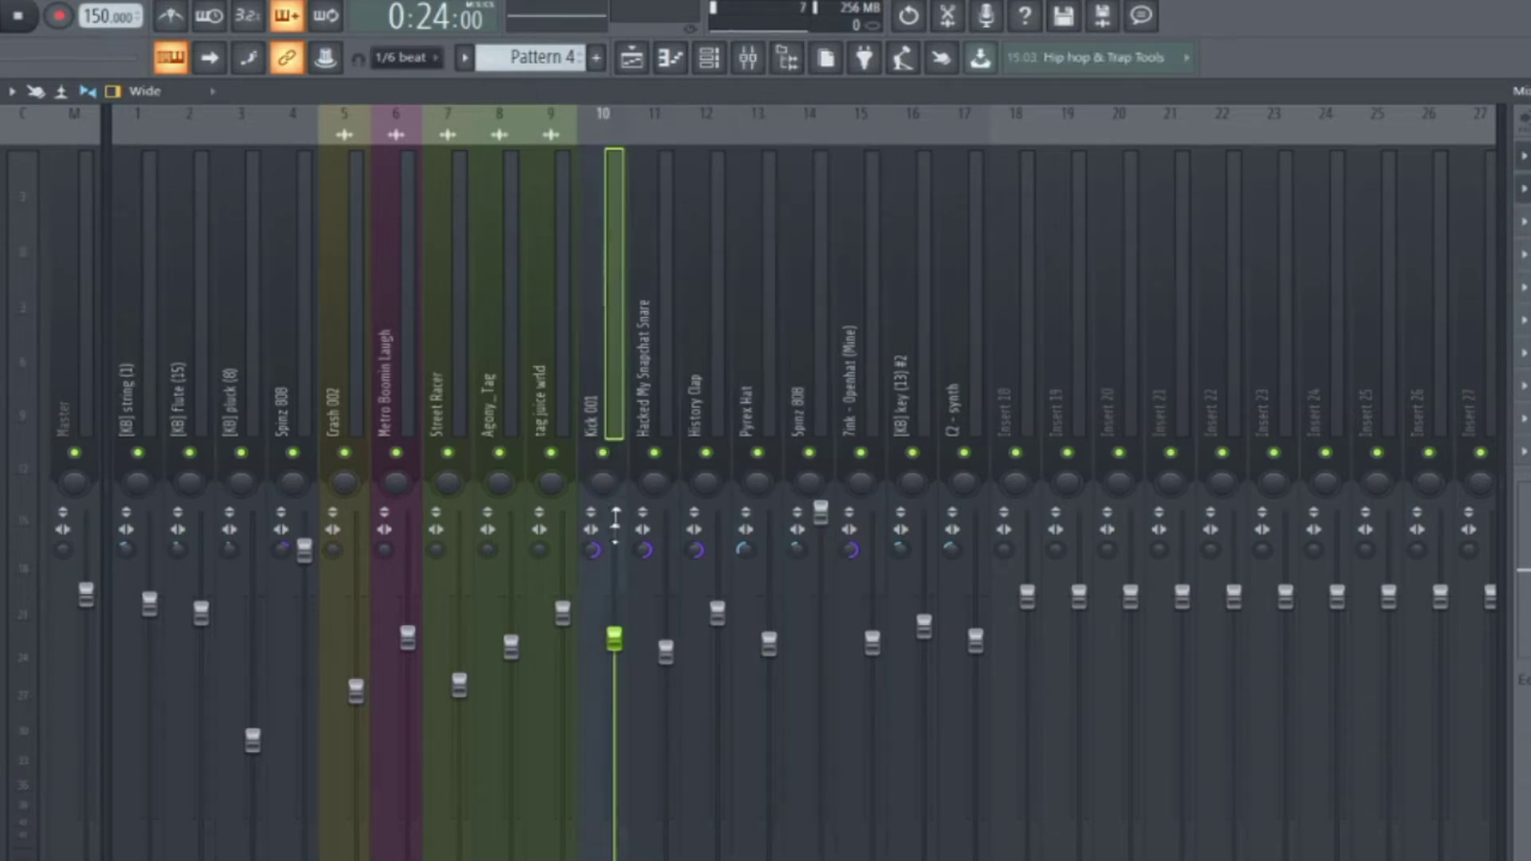
Compare the stereo separation of the Kick 001, Hacked My Snapchat Snare and History Clap mixer tracks.
click(668, 403)
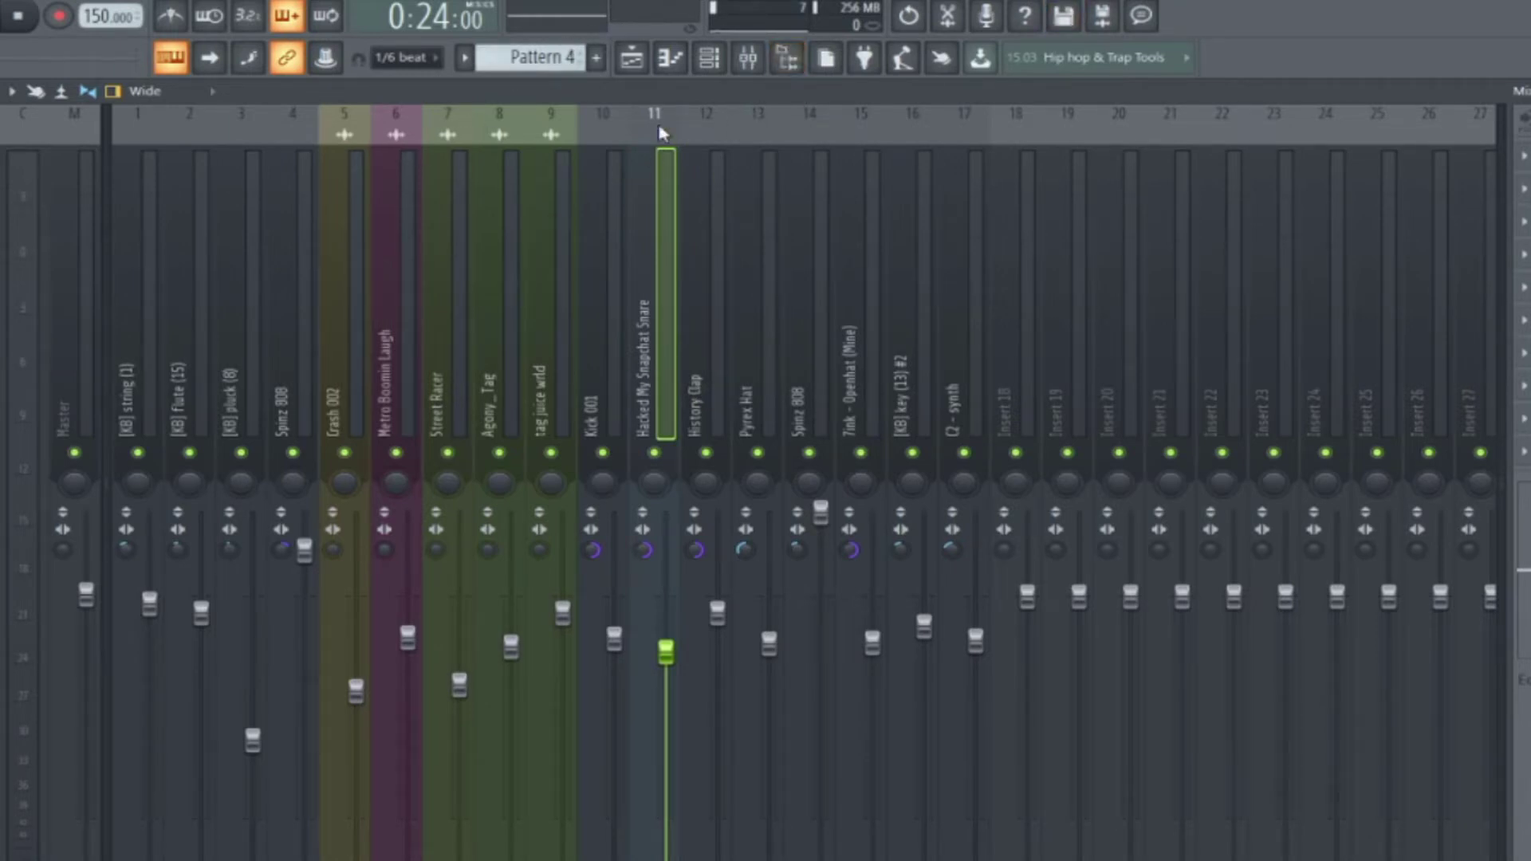
click(621, 224)
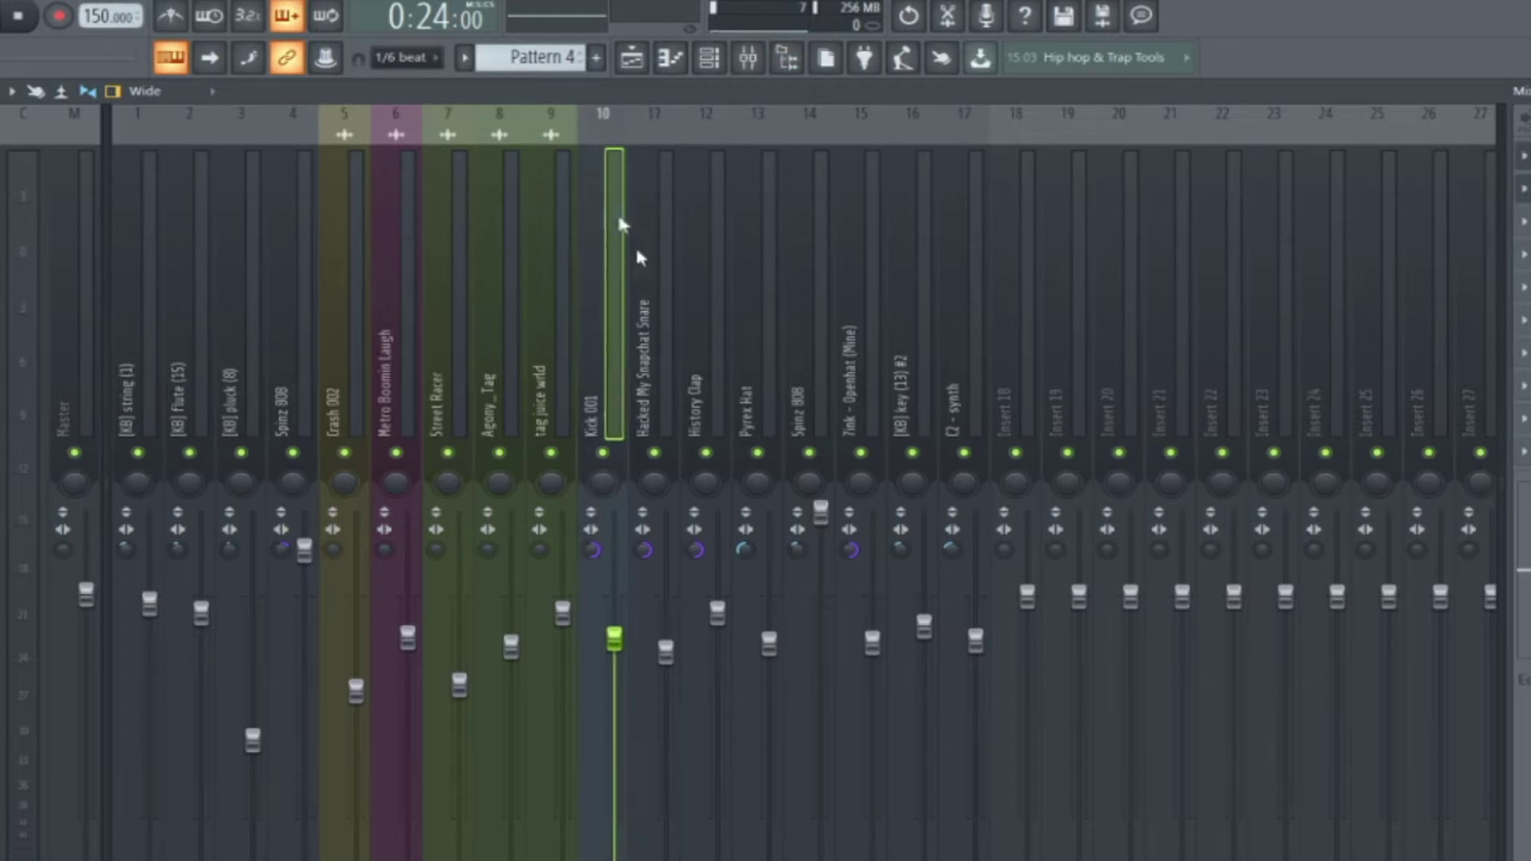
click(645, 572)
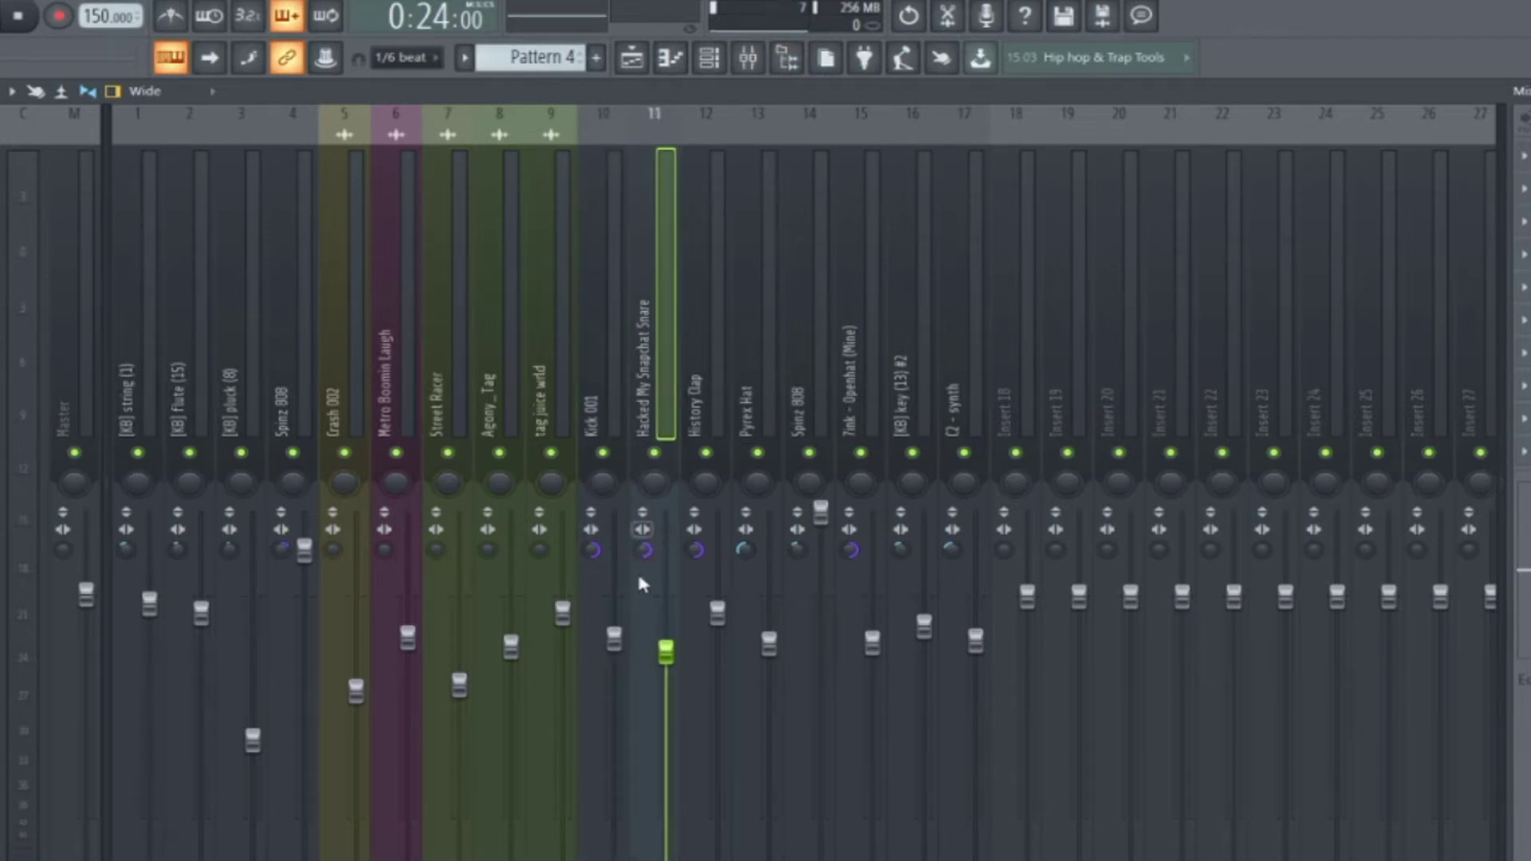
click(588, 558)
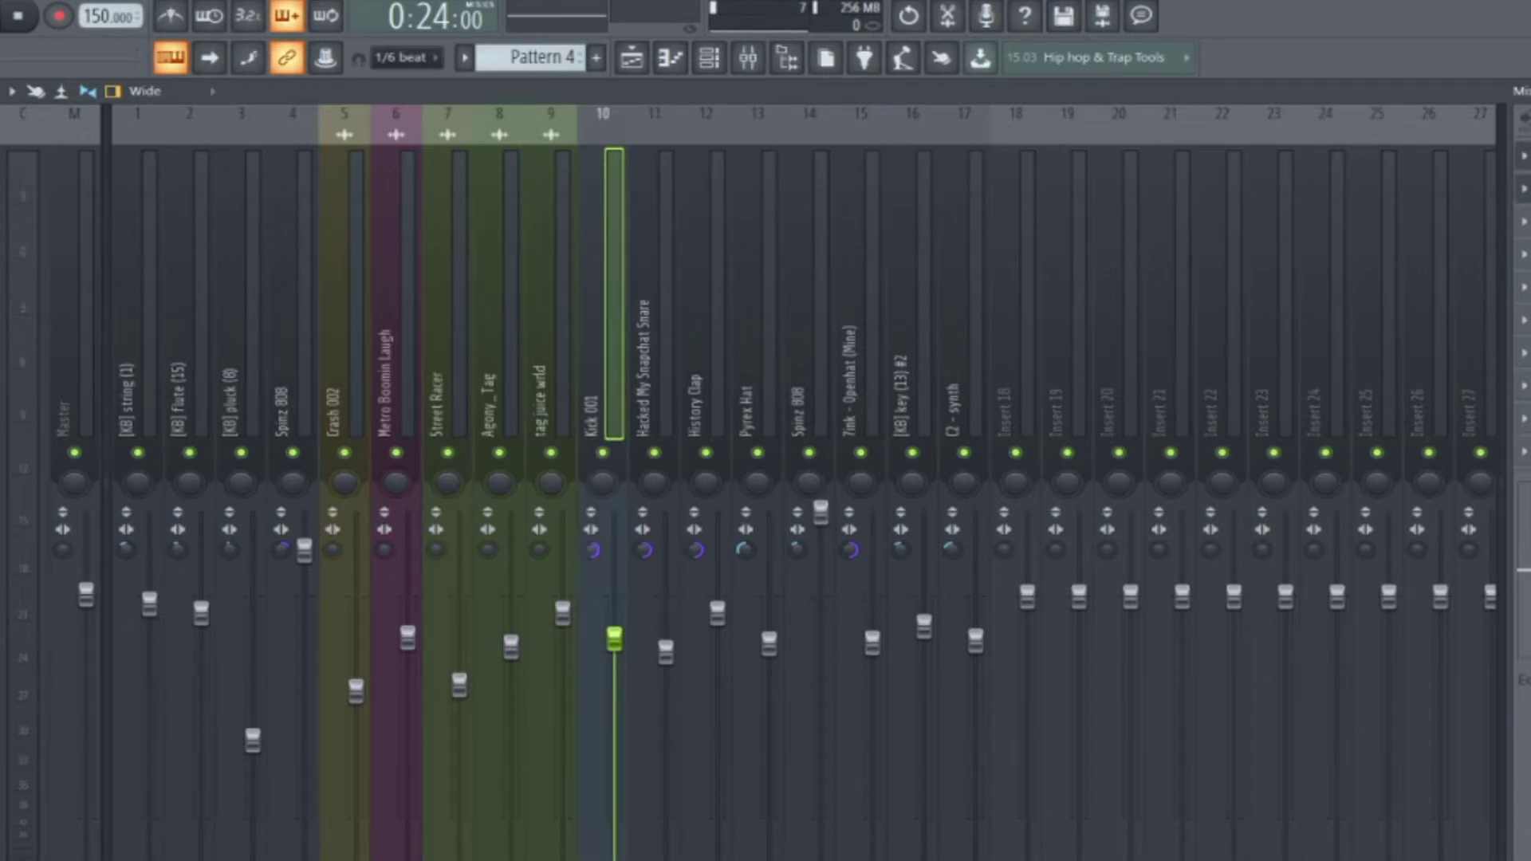
click(647, 407)
click(697, 386)
click(652, 362)
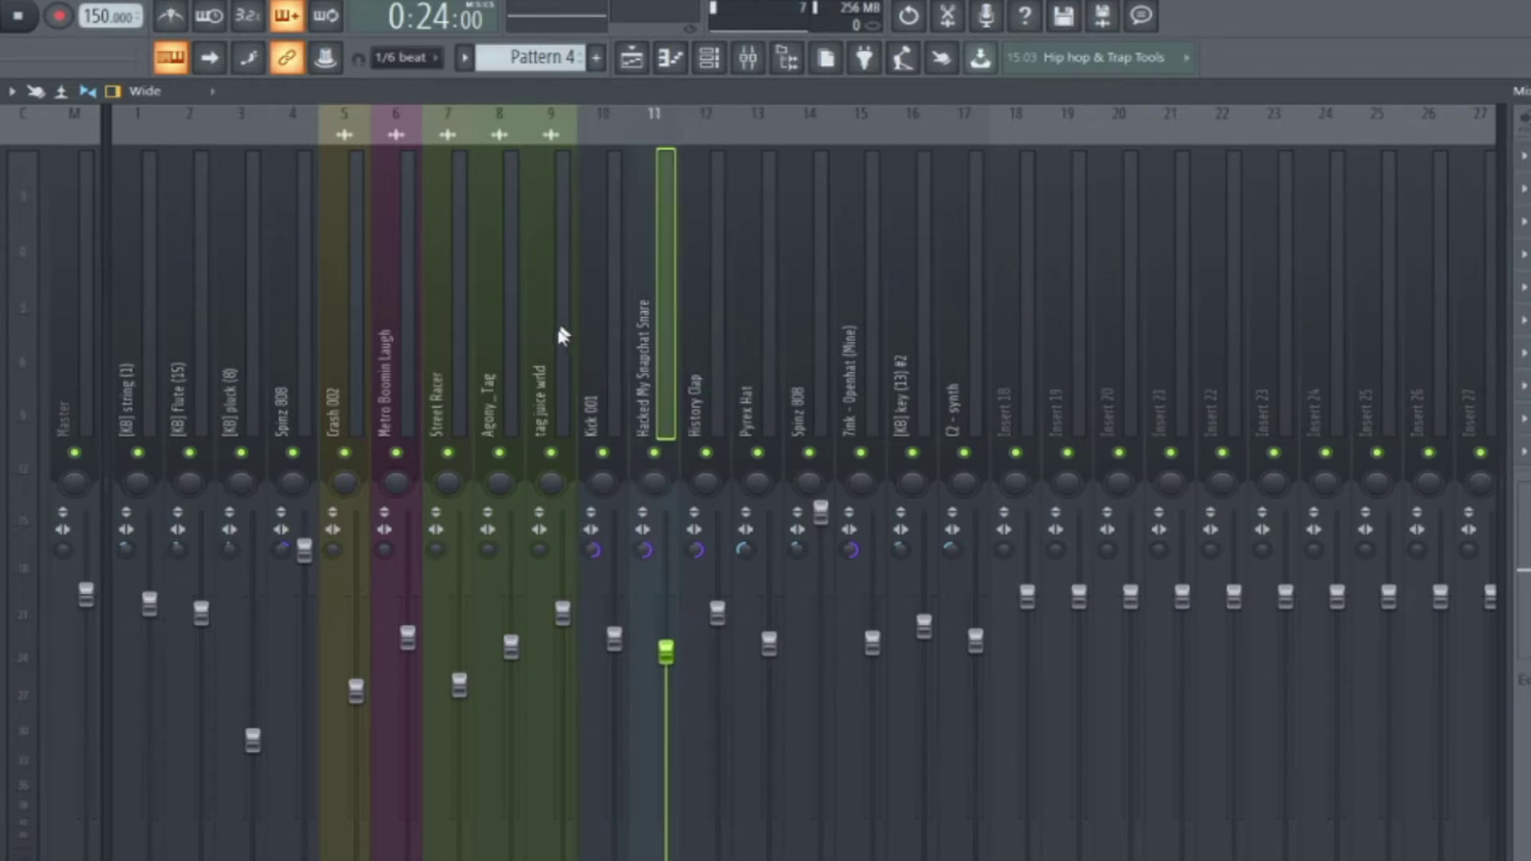
click(614, 208)
click(636, 545)
Solo the Pyrex Hat mixer track, try out its stereo separation, and play it from bar 16 before stopping.
click(748, 548)
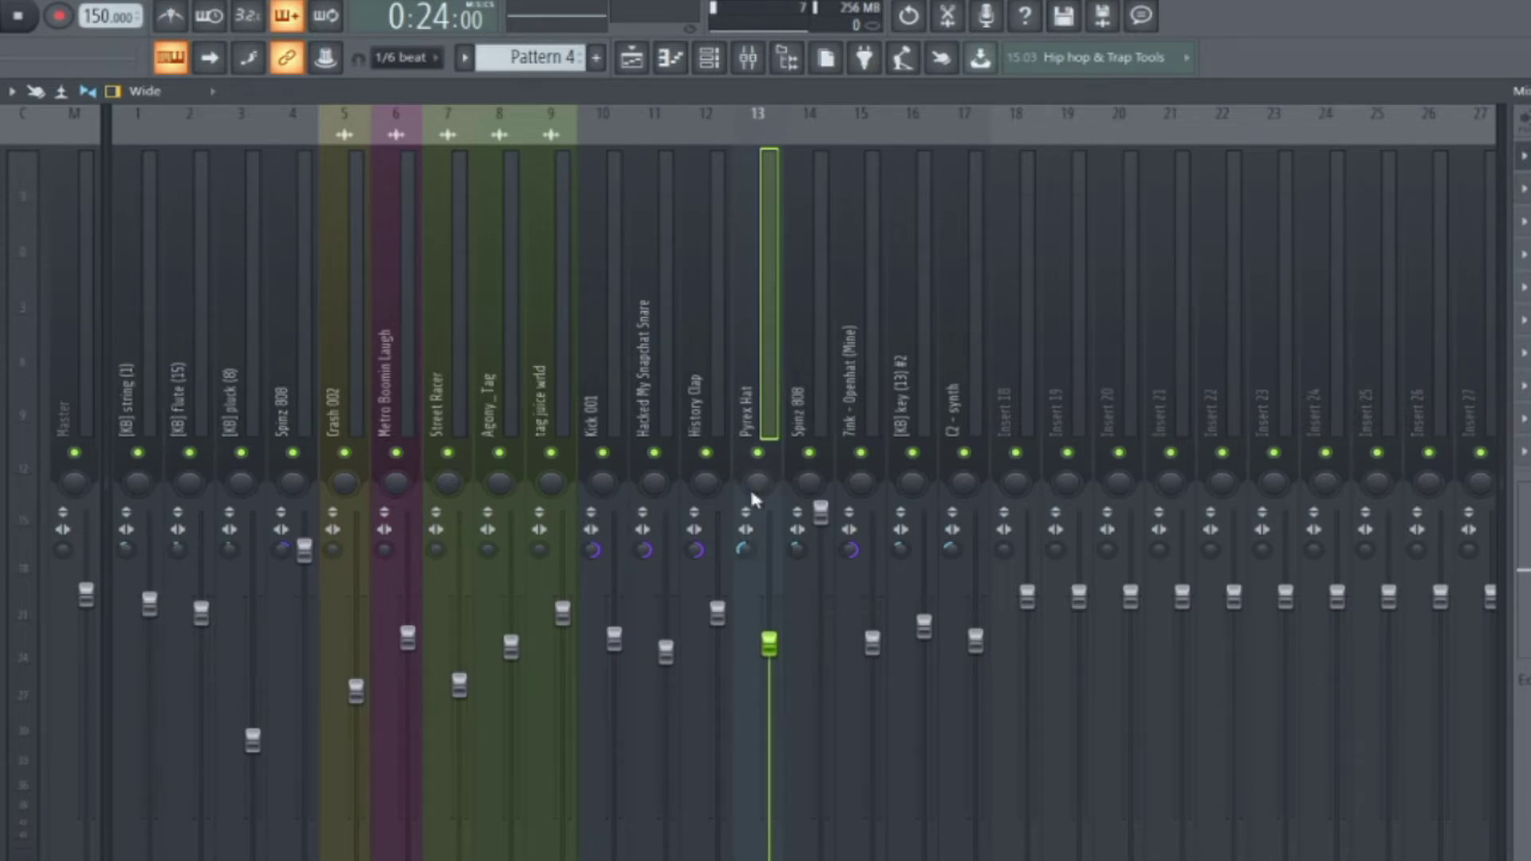
right_click(758, 452)
key(space)
key(space)
drag(747, 549, 748, 547)
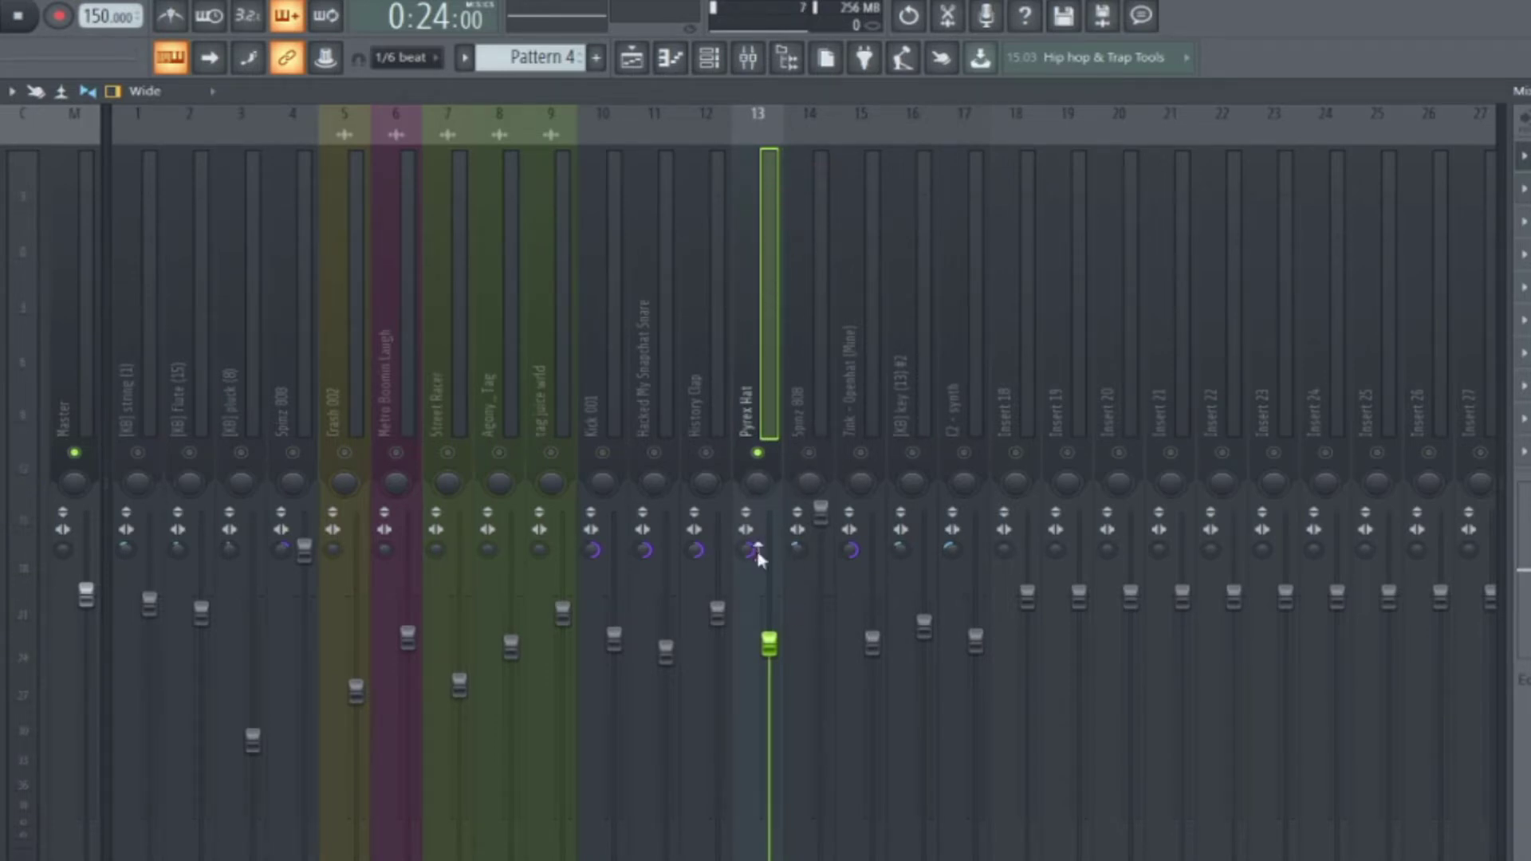
key(space)
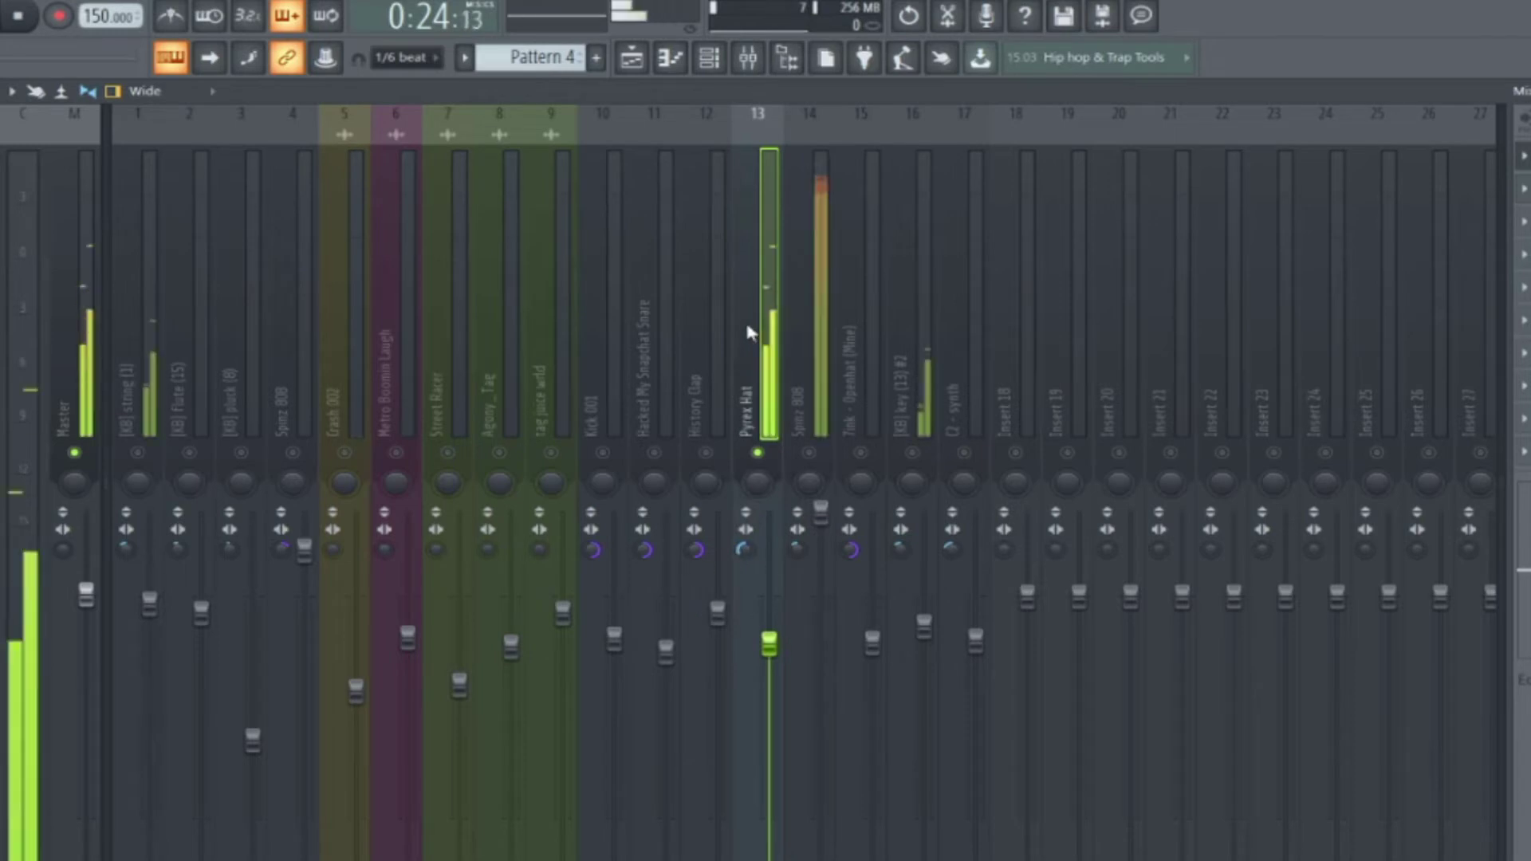
key(space)
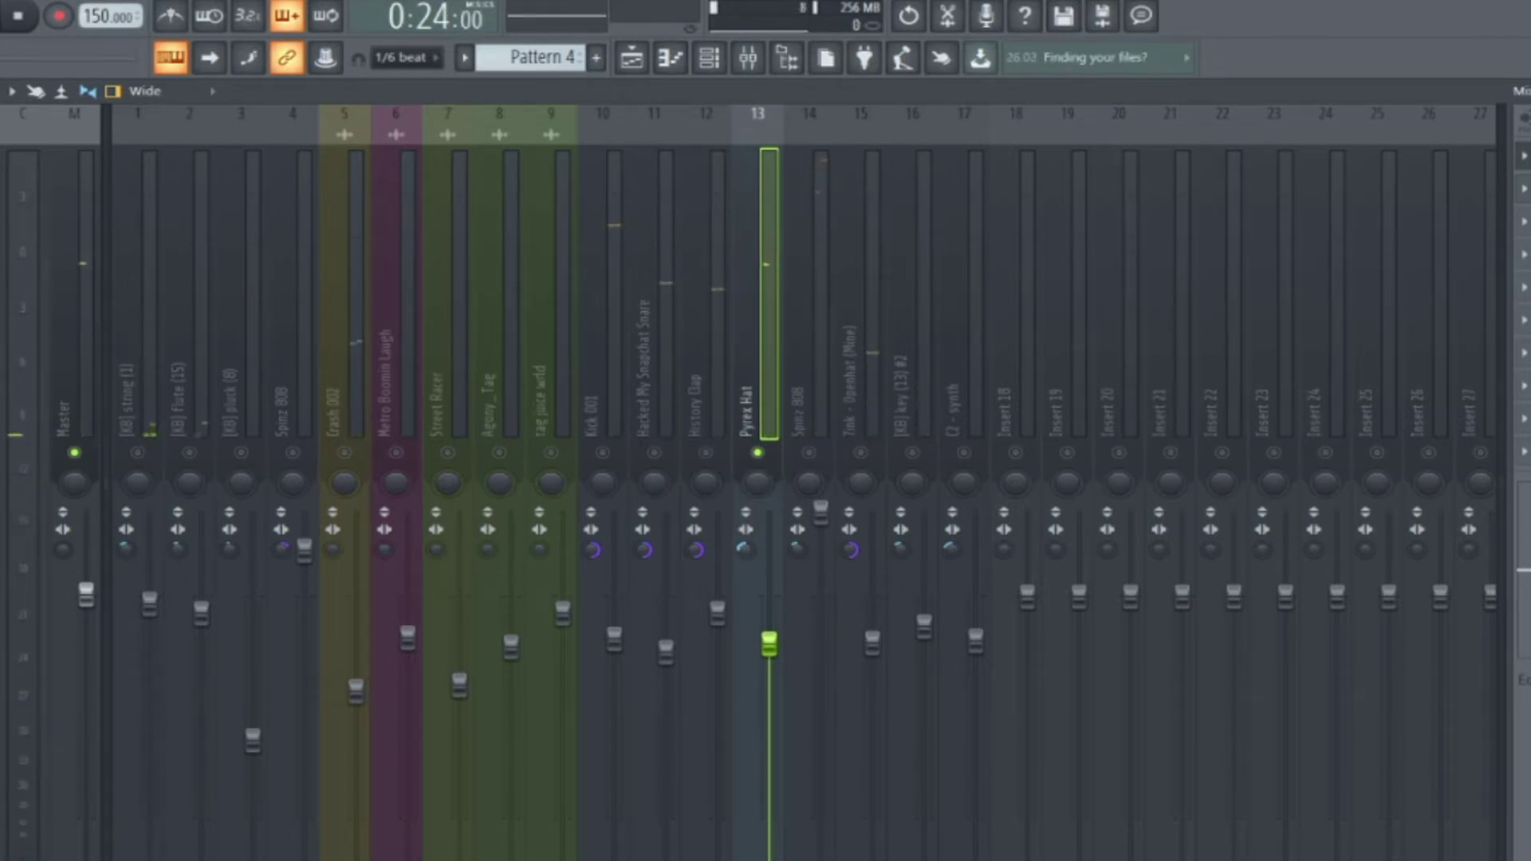
Check the stereo separation on the open hat, clap, snare and kick mixer tracks.
click(896, 212)
click(875, 247)
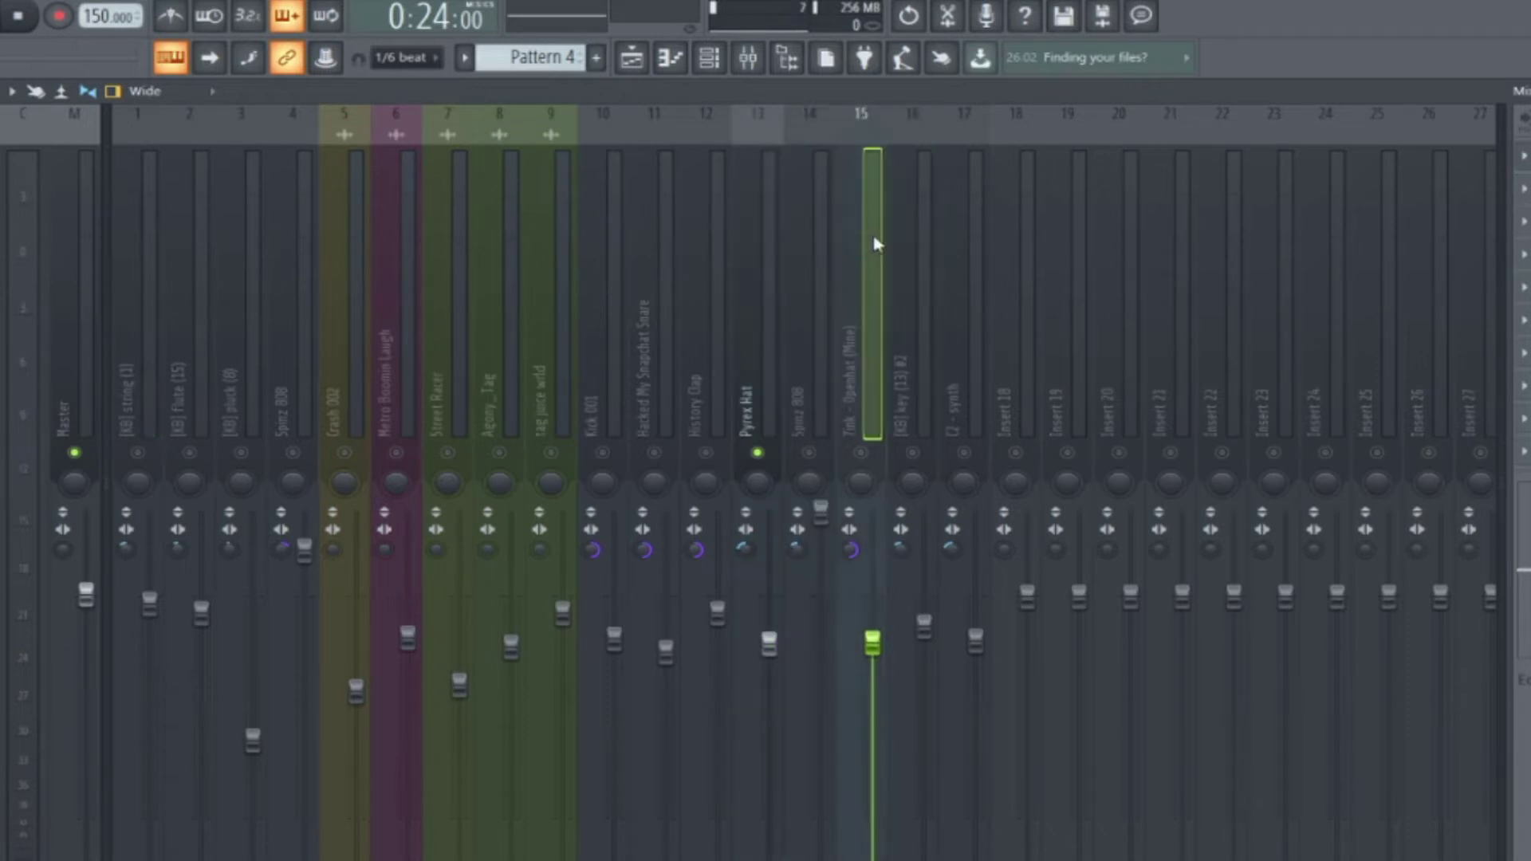
click(718, 266)
click(614, 271)
click(697, 273)
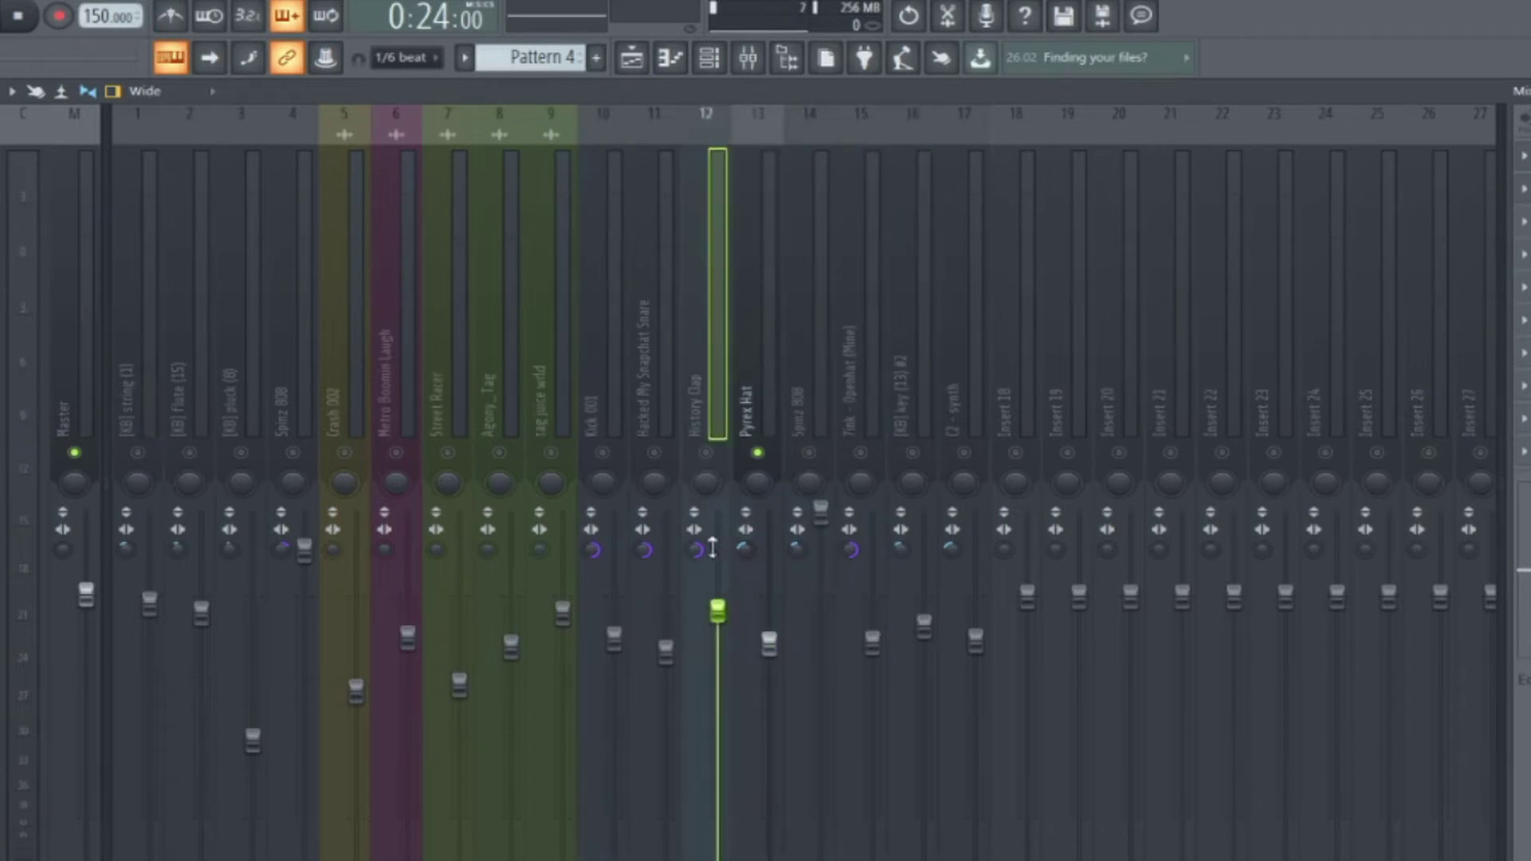
click(617, 342)
click(660, 423)
click(628, 518)
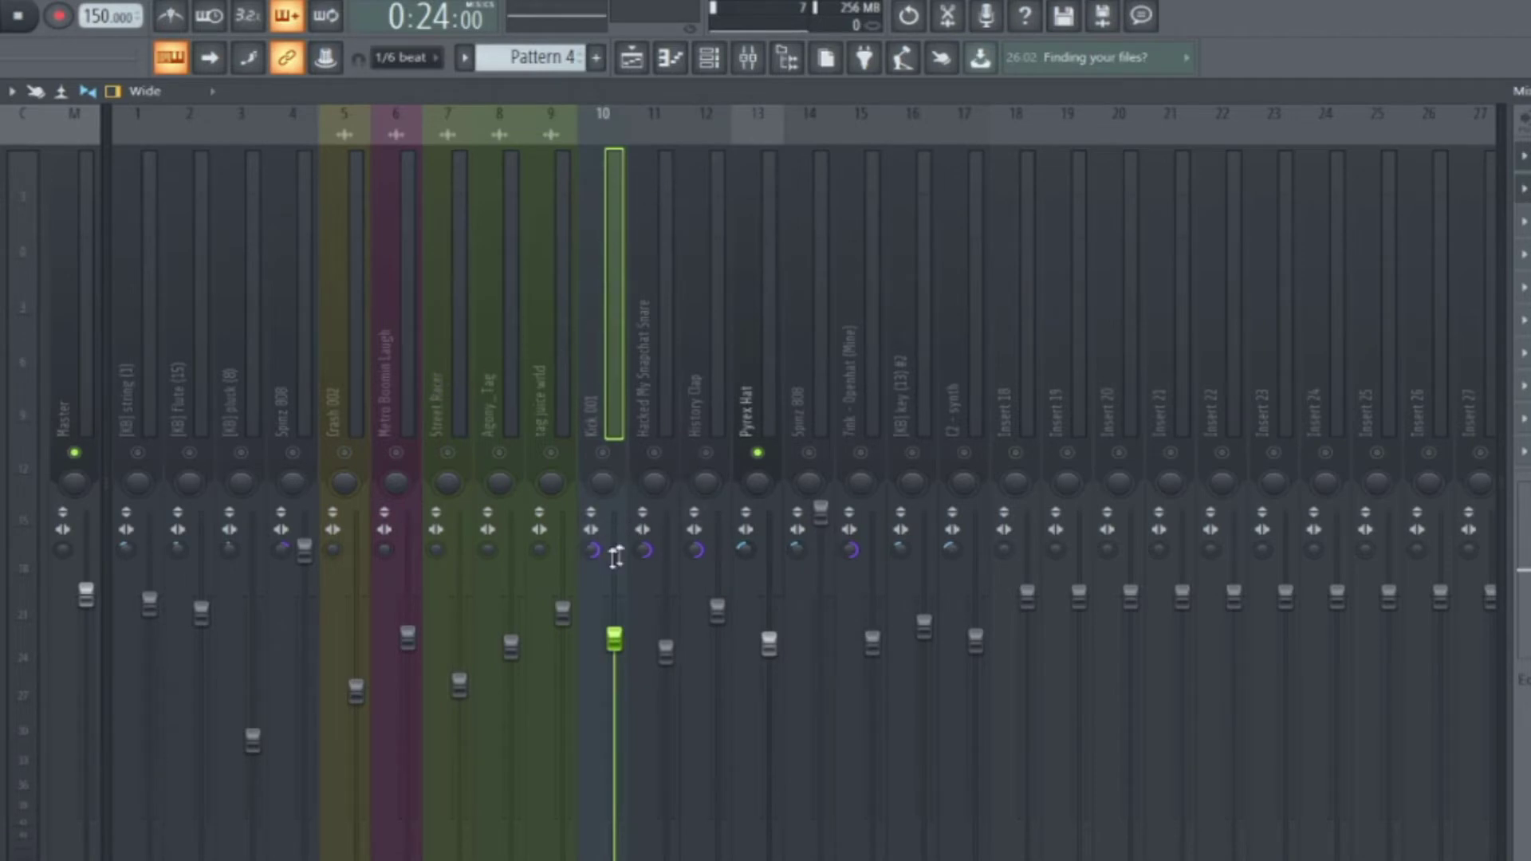
Look over the melodic mixer tracks, including the synth on insert 17 and the string, flute and pluck on inserts 1 to 3.
click(976, 223)
click(1013, 329)
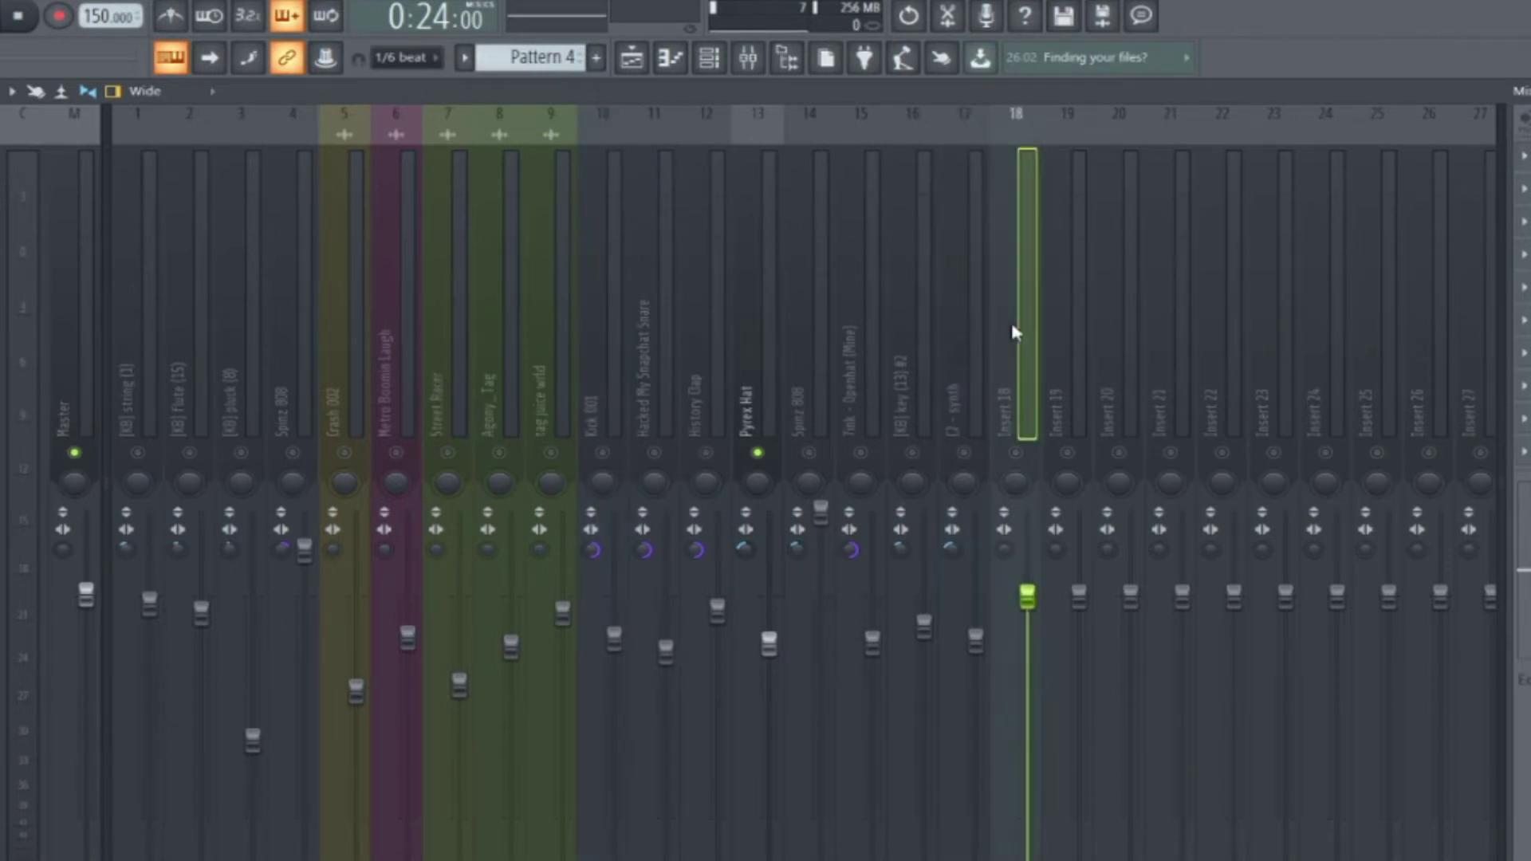
click(954, 368)
click(344, 343)
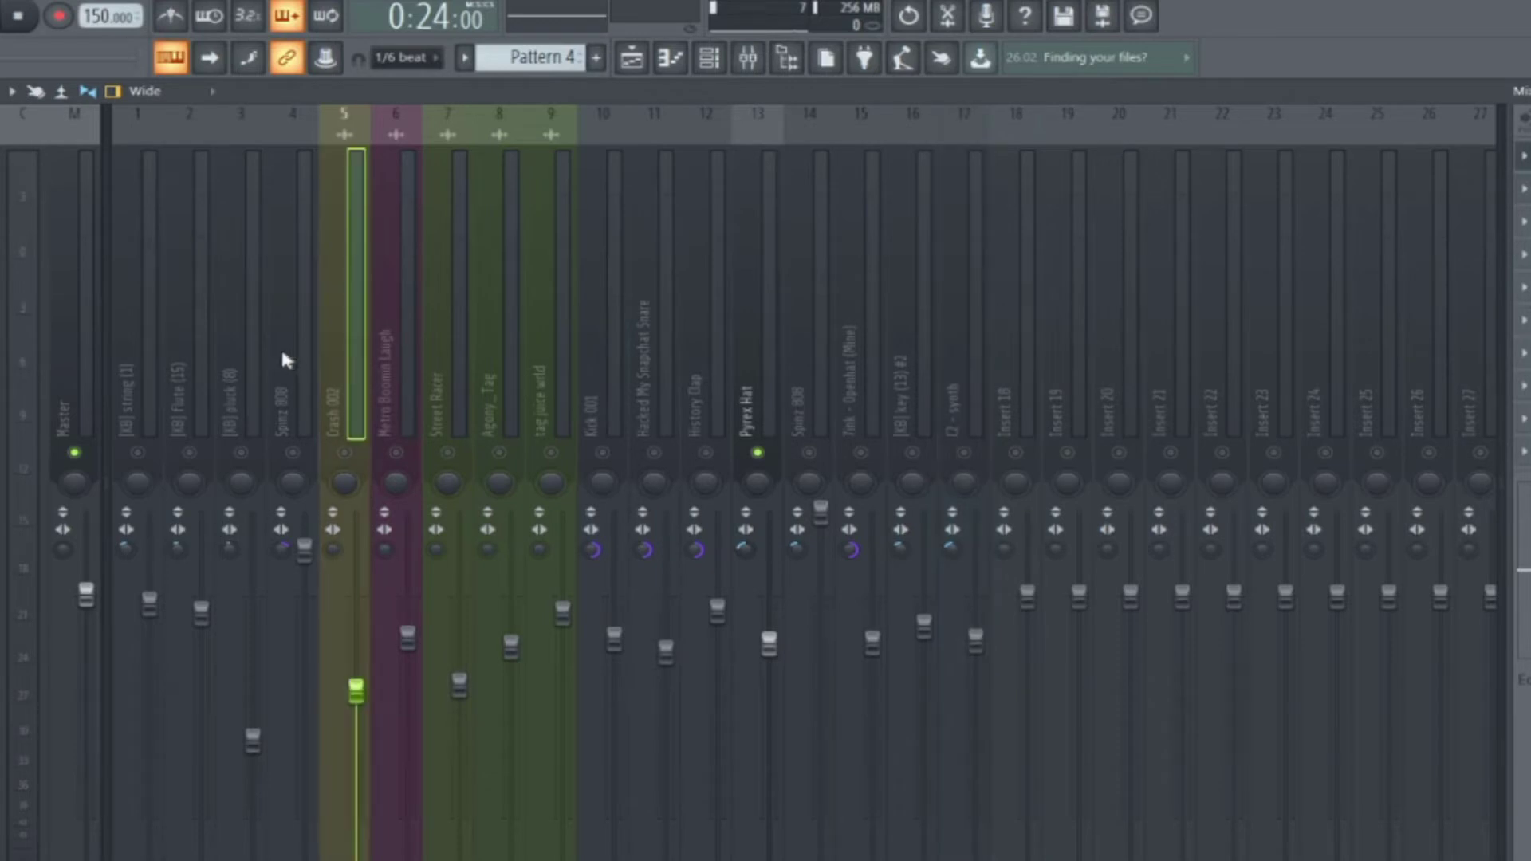
click(182, 381)
click(132, 397)
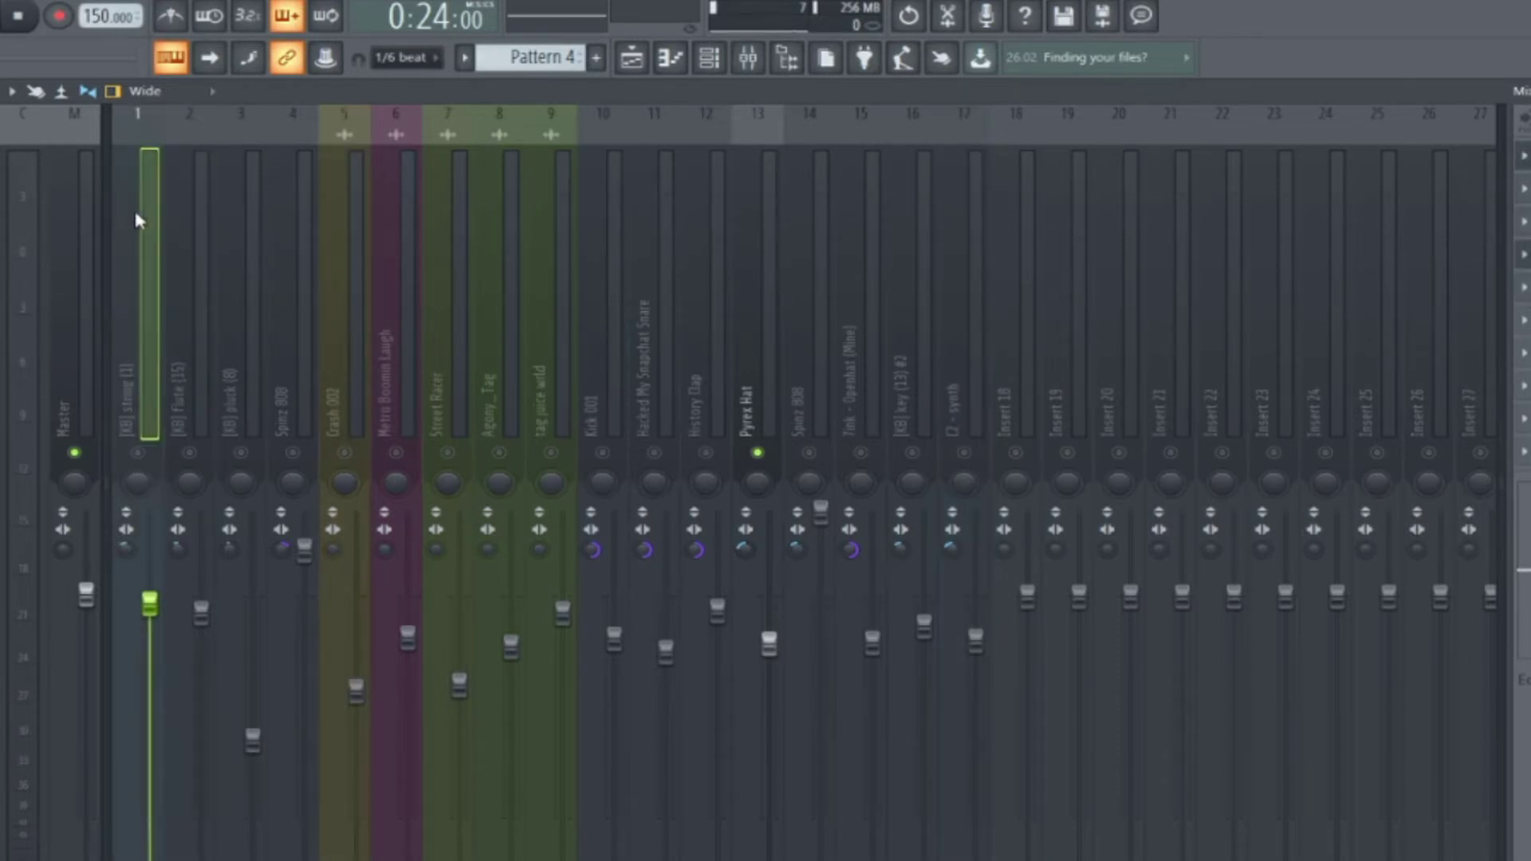
click(242, 192)
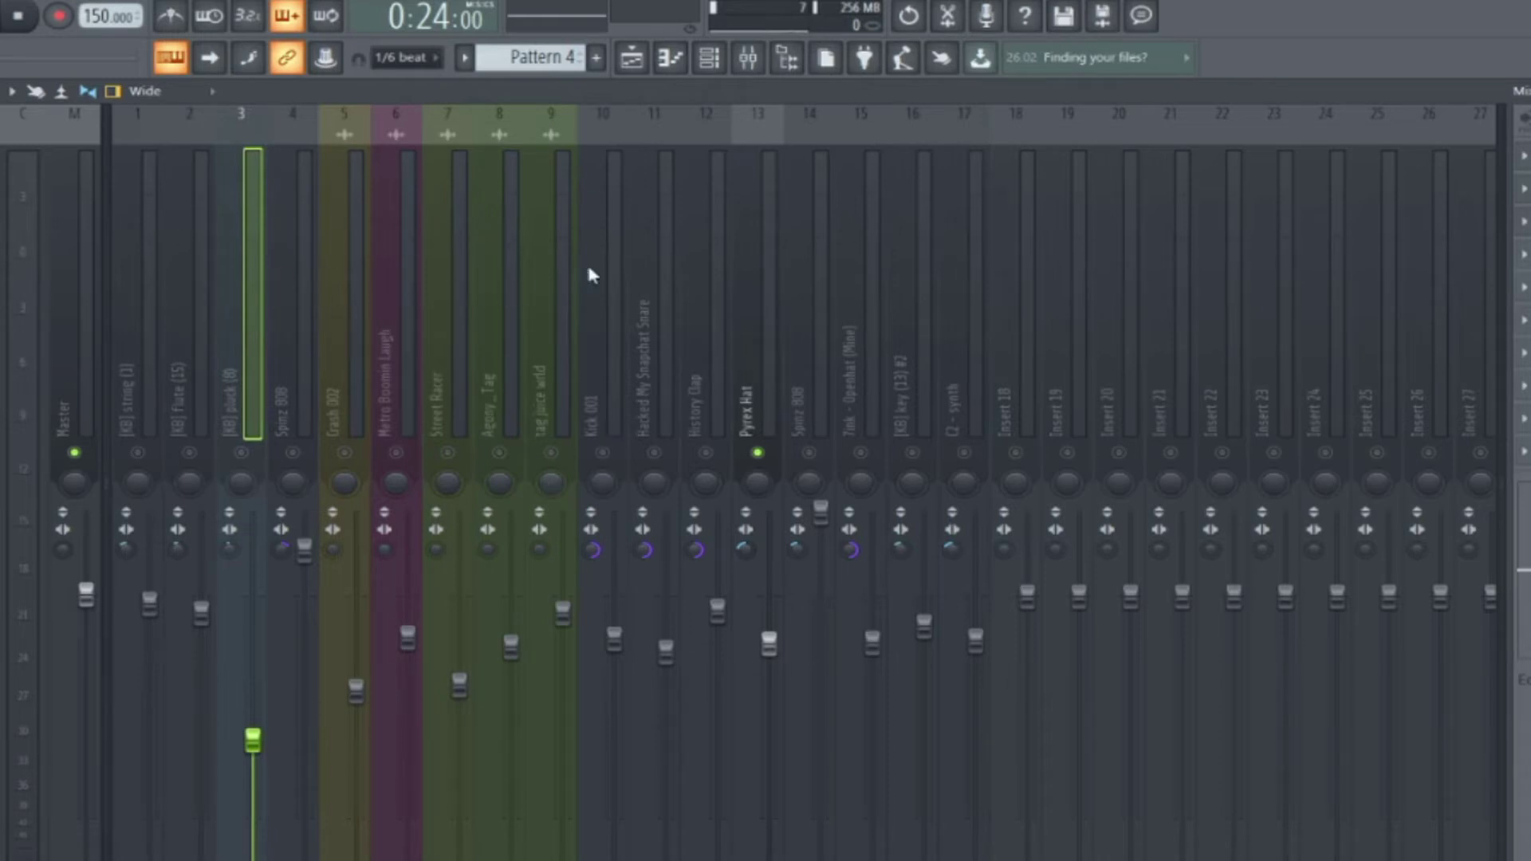
Review the tag, laugh and crash mixer tracks, keeping insert 9's name, and check the drum inserts and the key on insert 16.
click(535, 312)
key(F2)
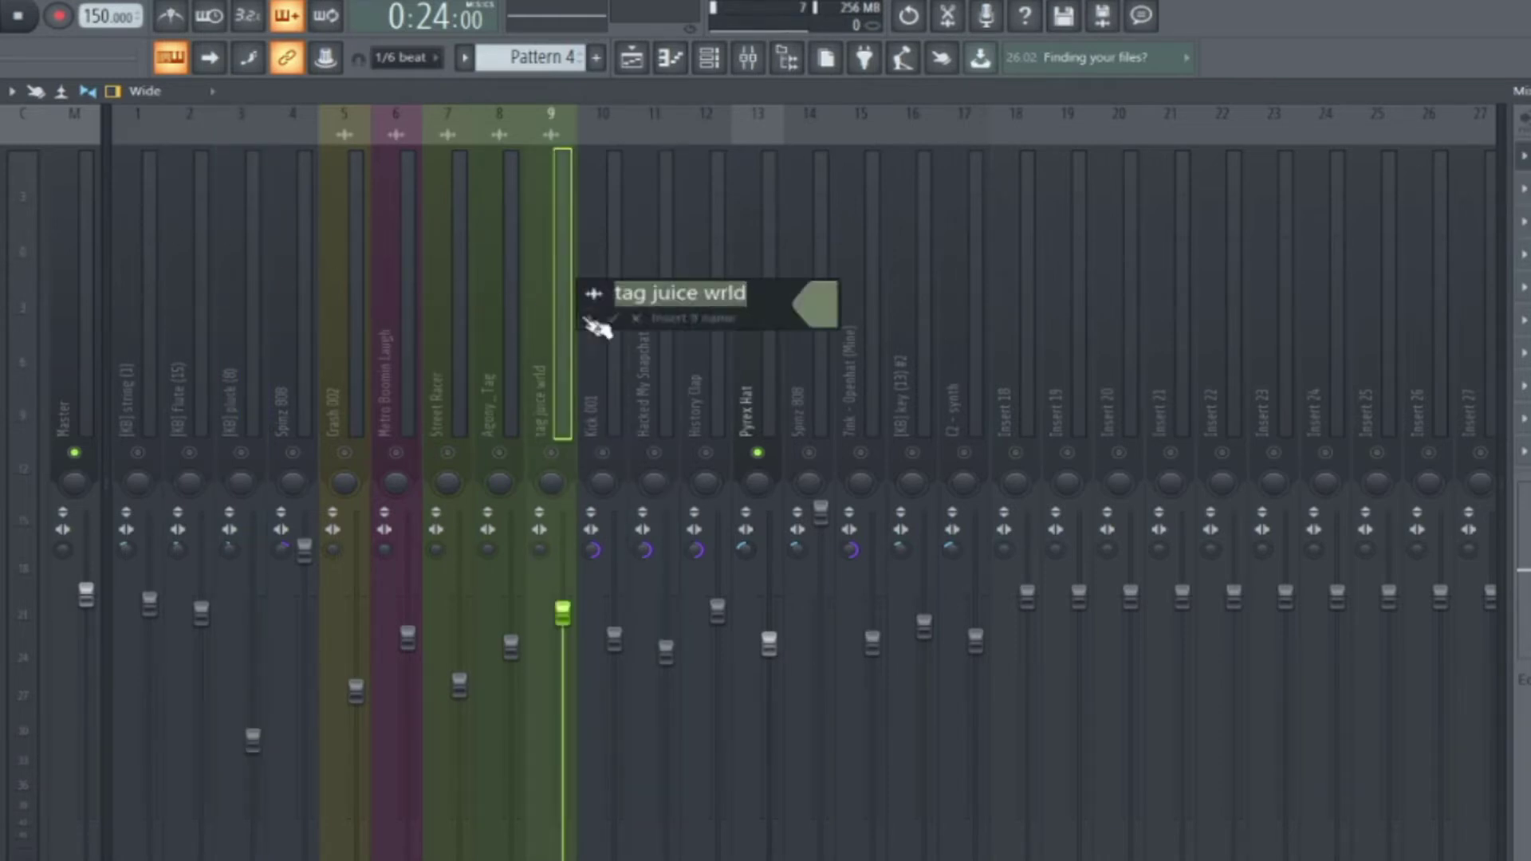
key(Return)
click(485, 374)
click(389, 378)
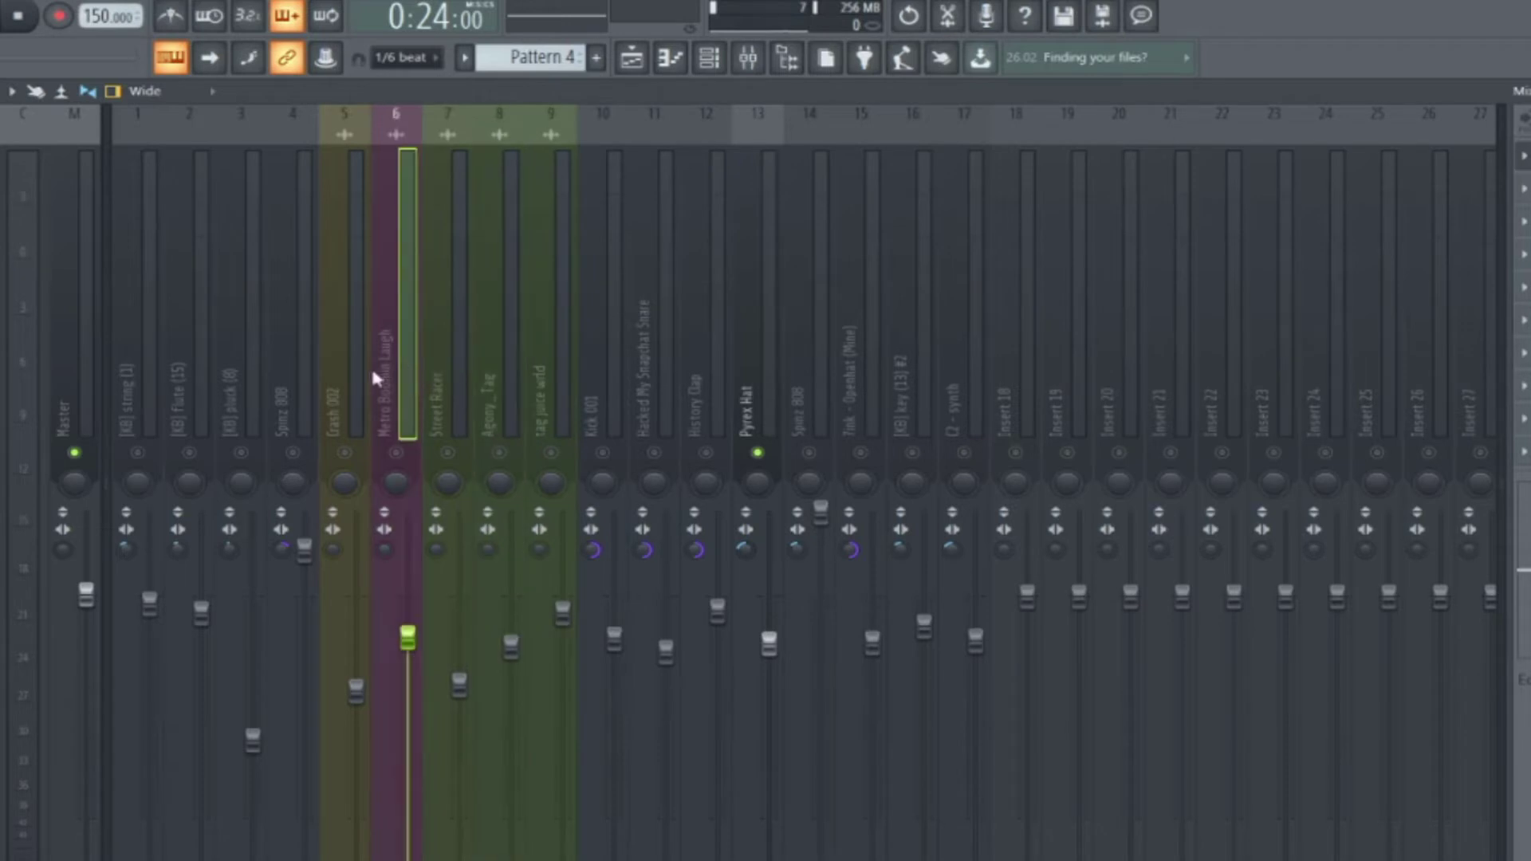
double_click(359, 364)
click(641, 331)
click(695, 325)
click(755, 317)
click(929, 319)
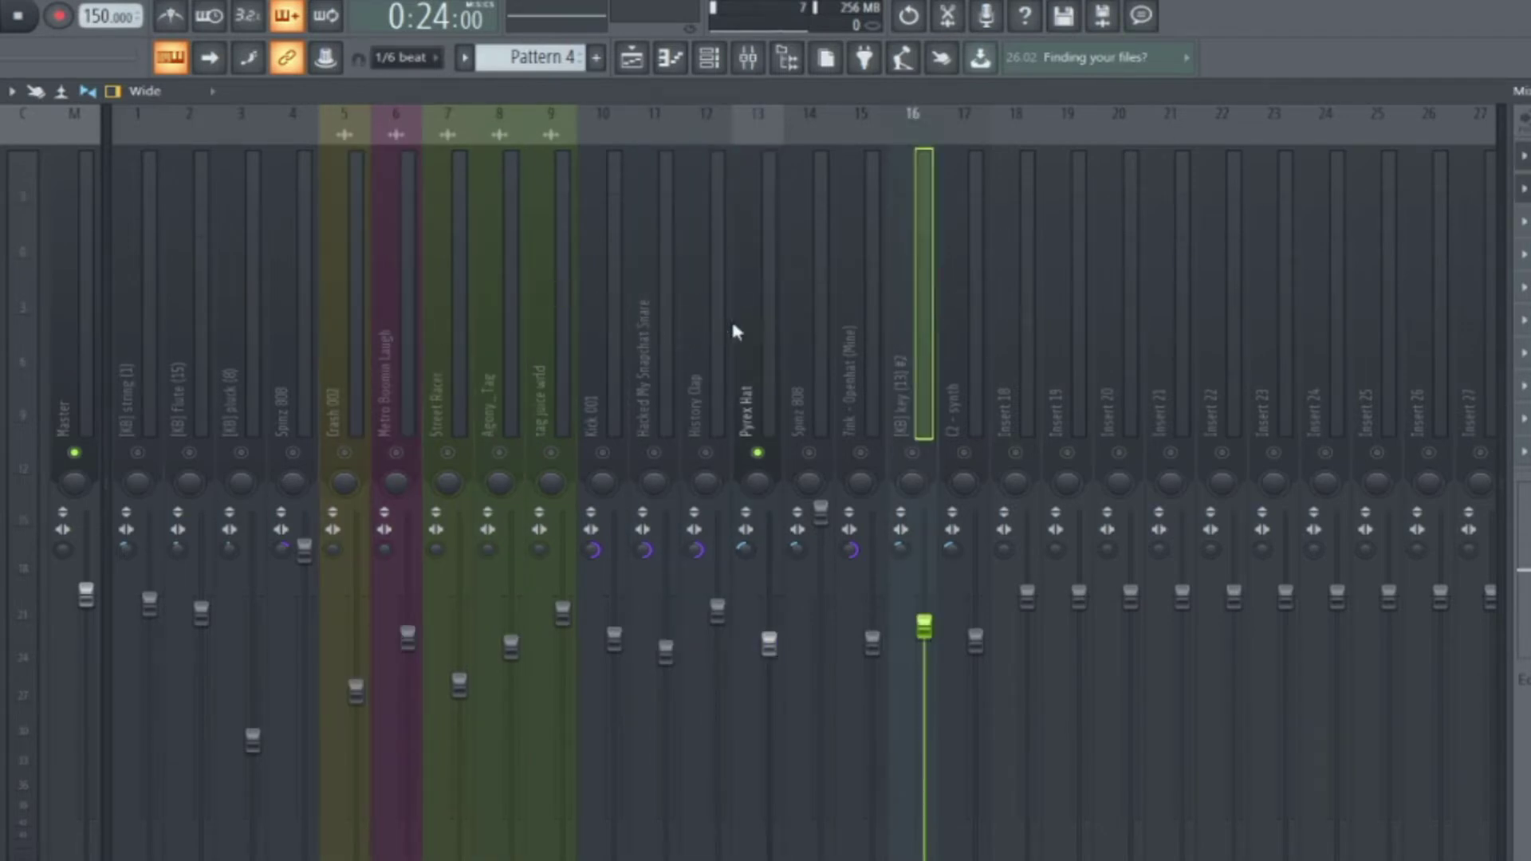
Examine the Parametric EQ 2 on the History Clap mixer track, and check the neighbouring snare and Pyrex Hat tracks.
click(703, 323)
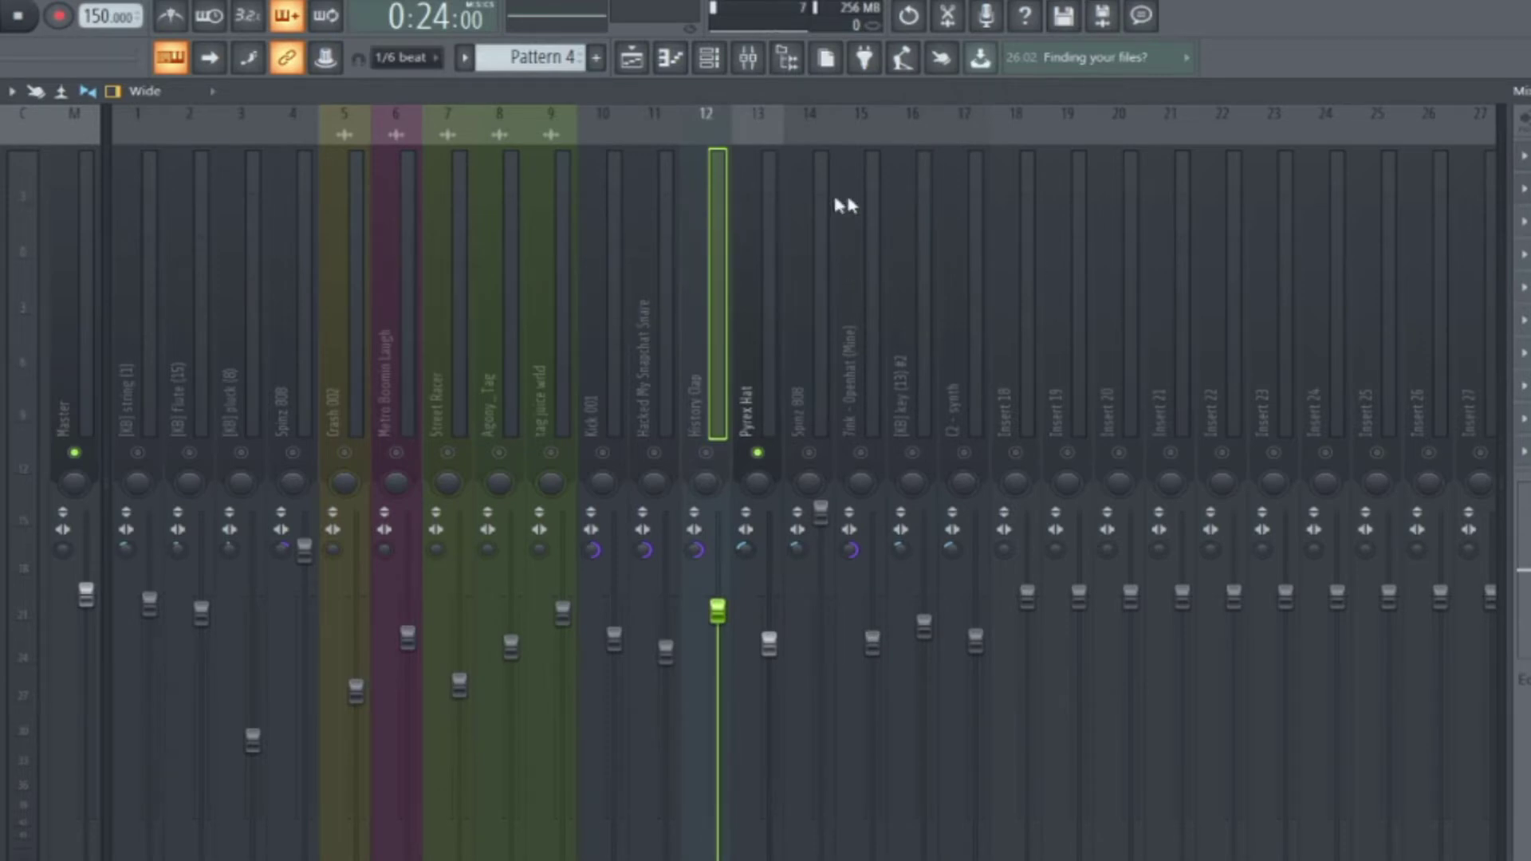
click(1507, 209)
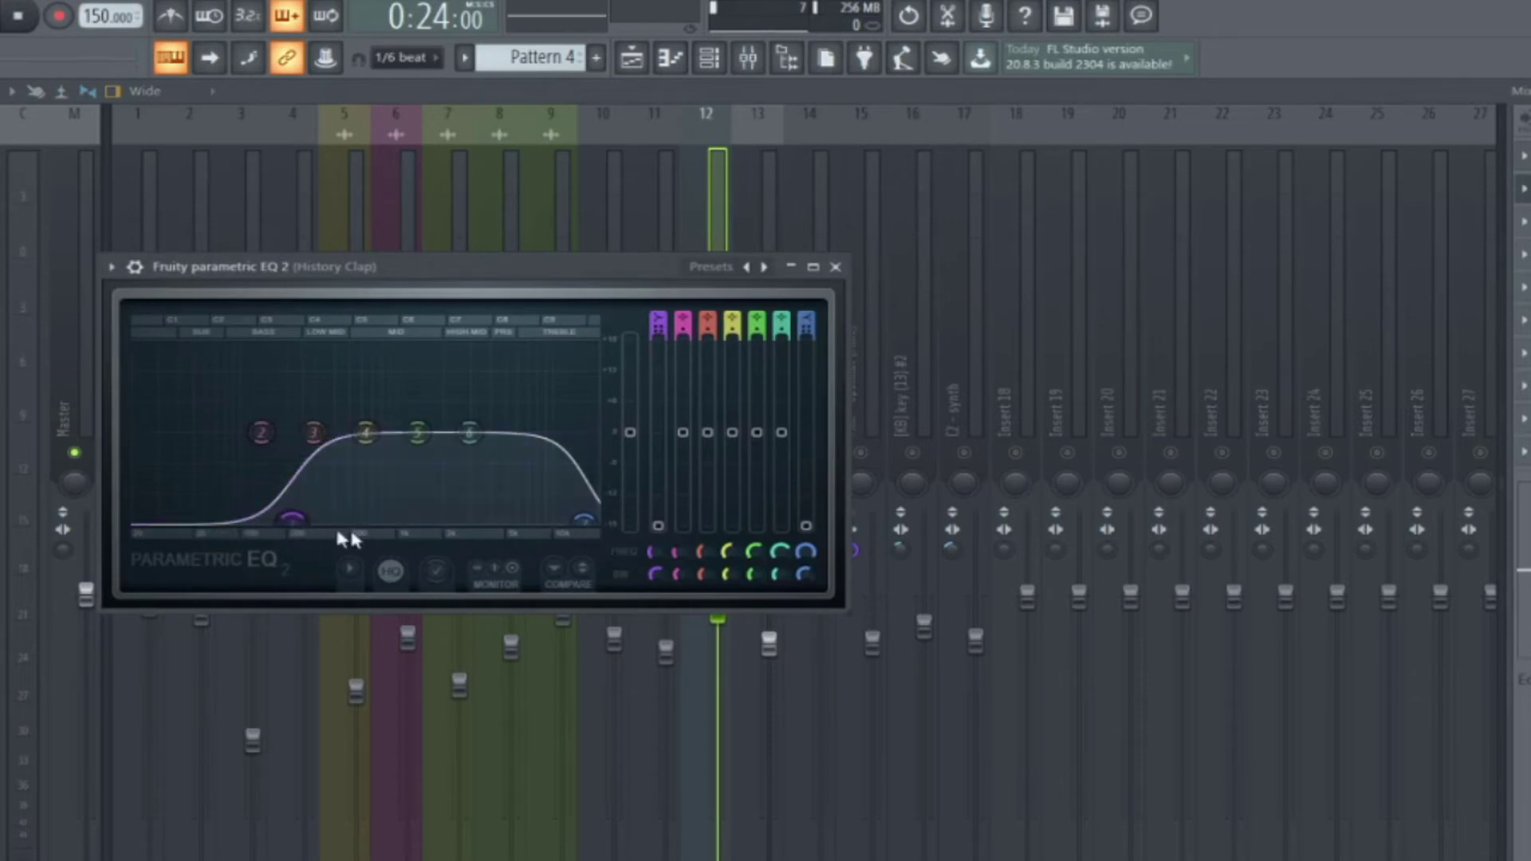
click(835, 266)
click(665, 293)
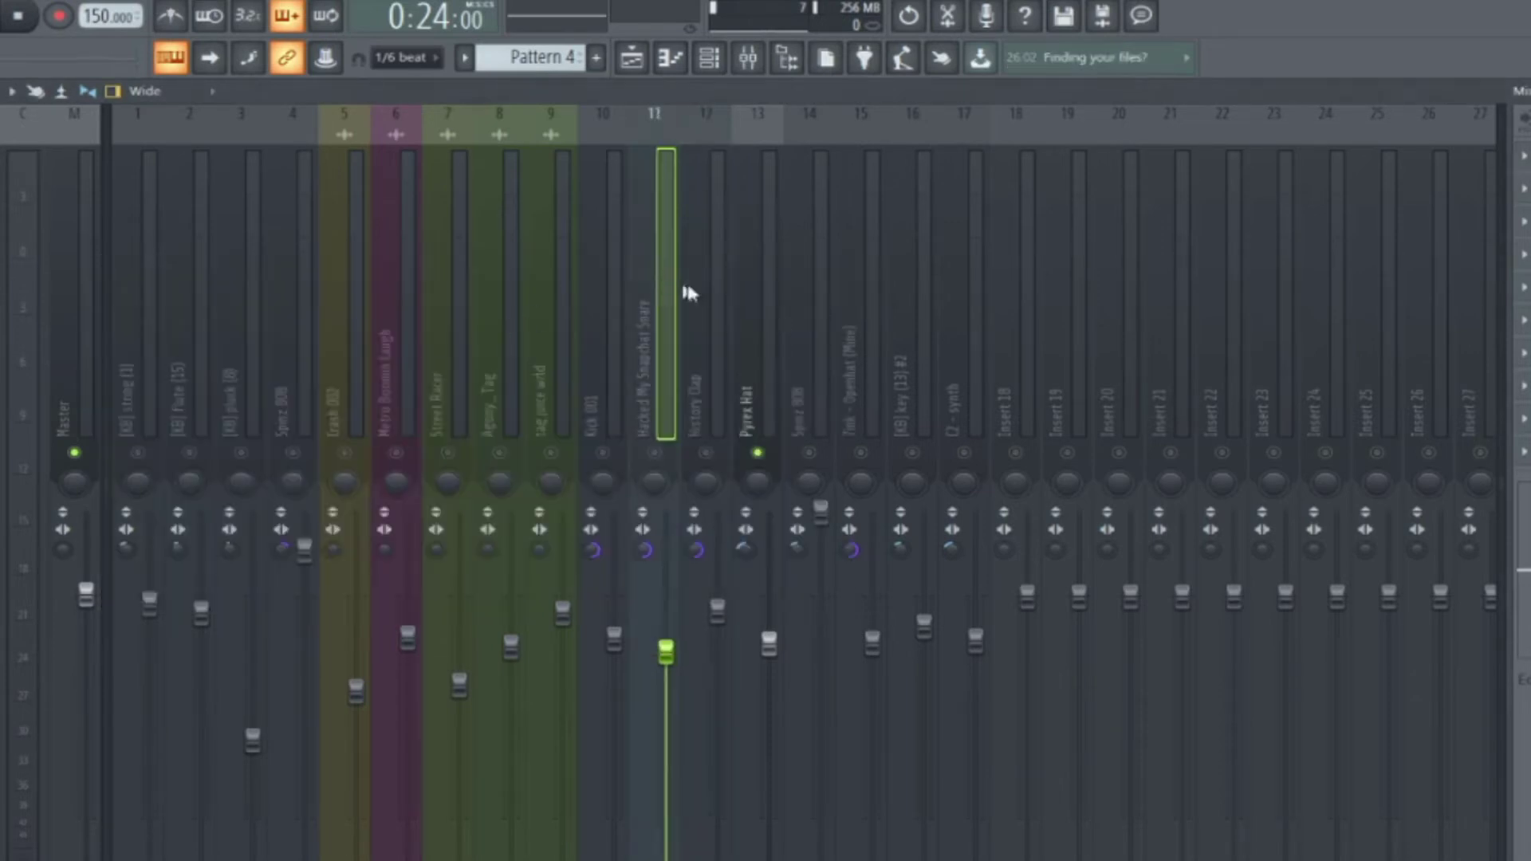
click(712, 293)
click(754, 301)
Lower the first band of Spinz 808's Parametric EQ 2 on insert 14 fully to cut the lowest frequencies, and close the EQ.
click(821, 316)
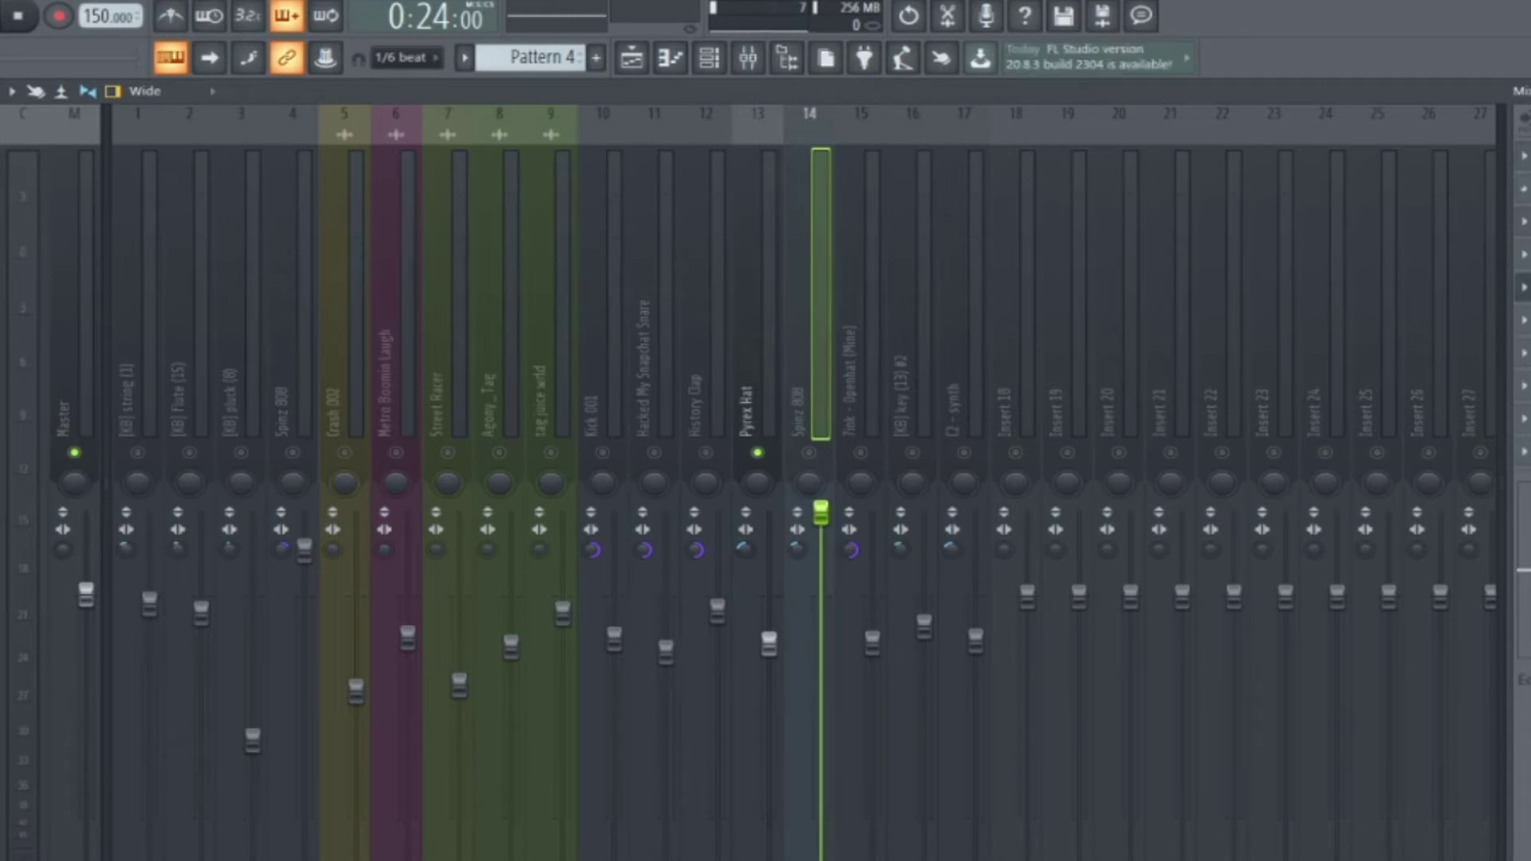
click(1525, 156)
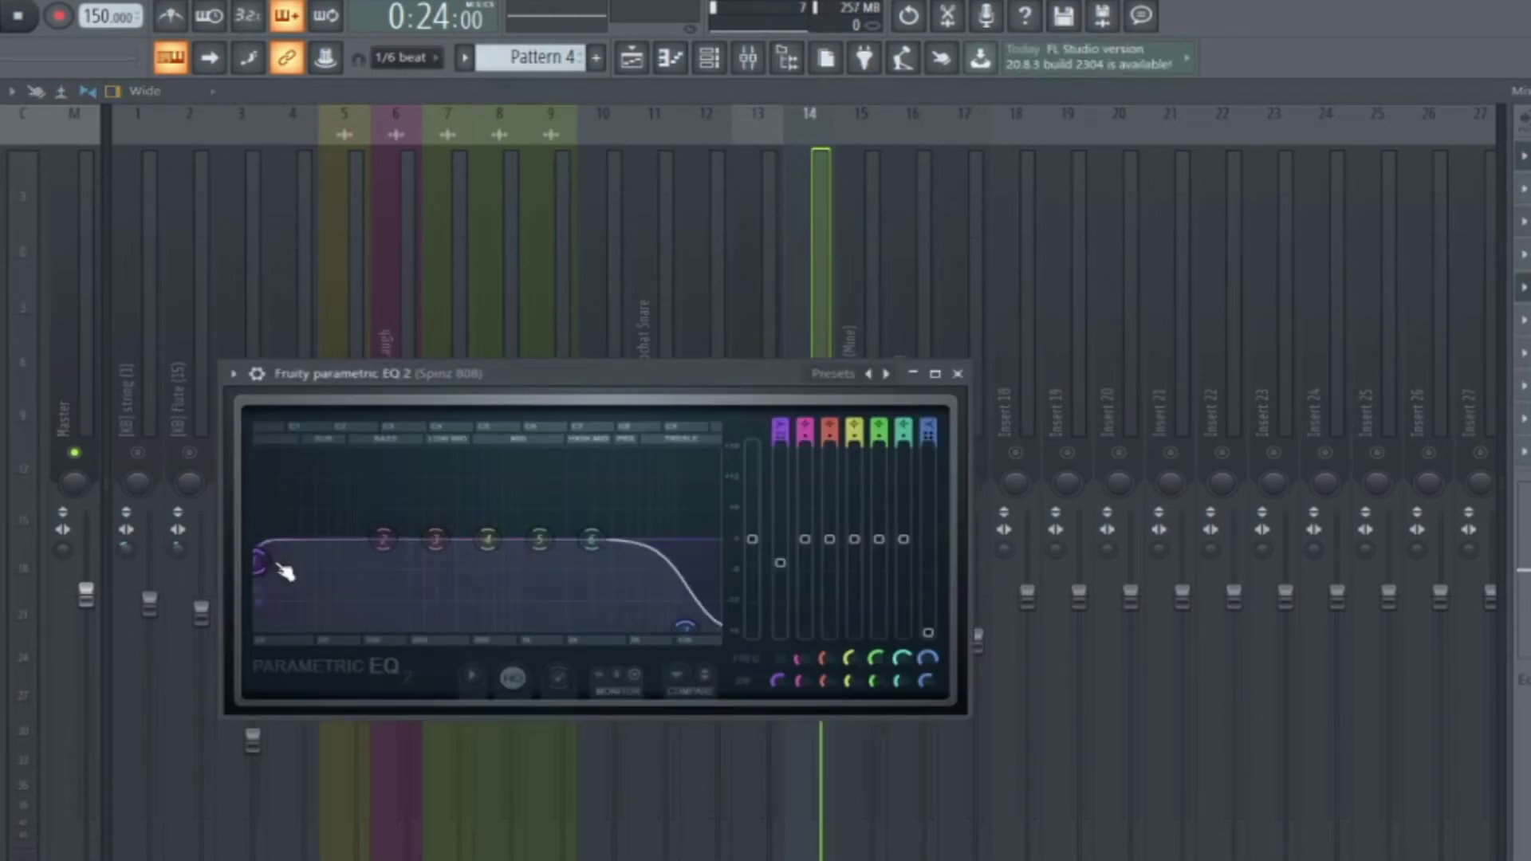
drag(257, 562, 254, 642)
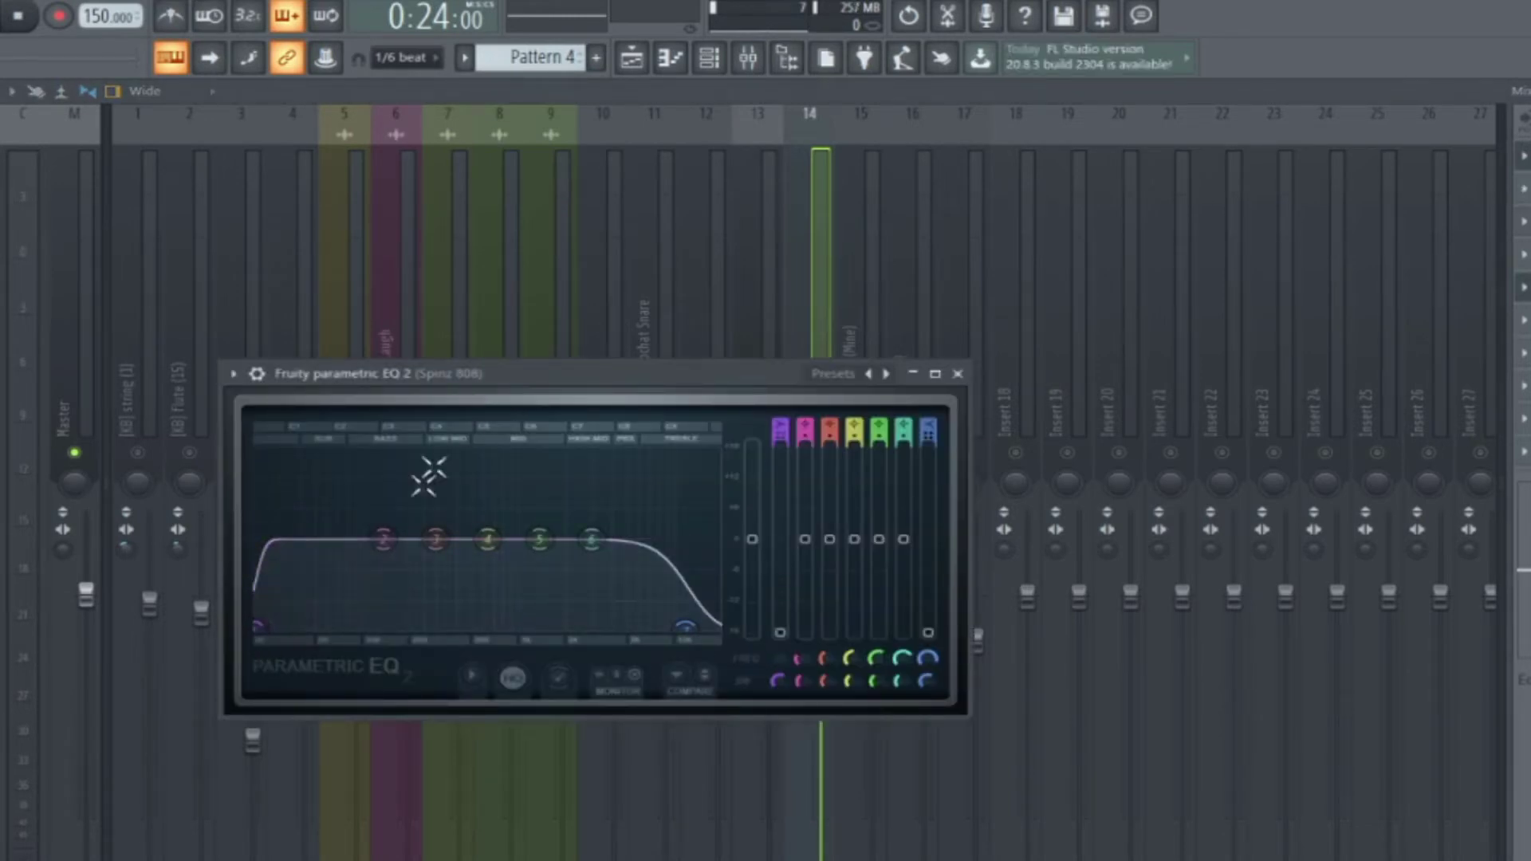
drag(504, 372, 445, 602)
click(827, 519)
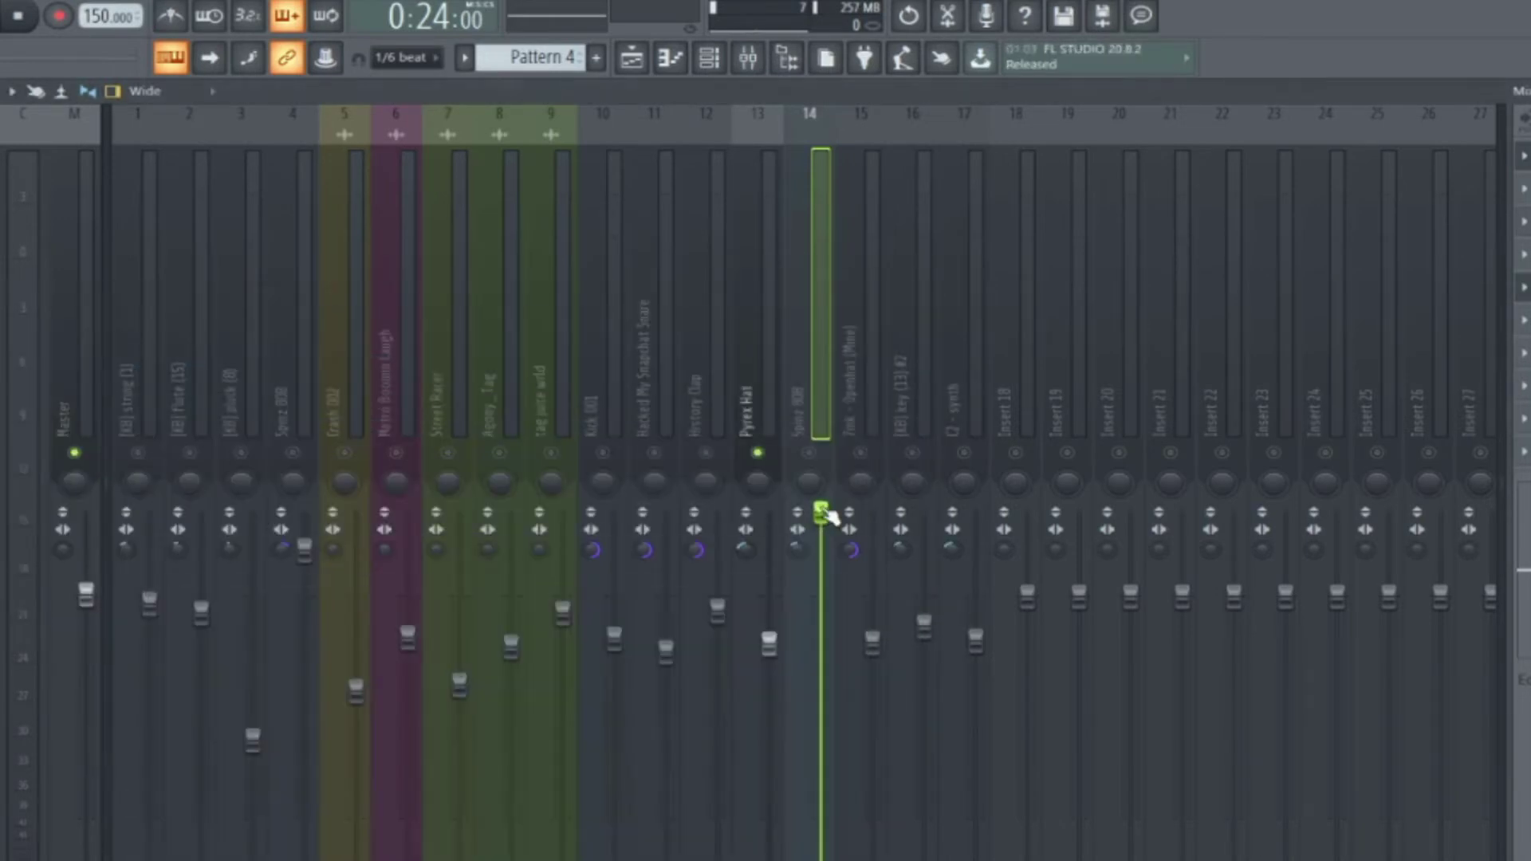
Shift the high-cut band of Kick 001's Parametric EQ 2 slightly lower in frequency and close the EQ.
click(614, 230)
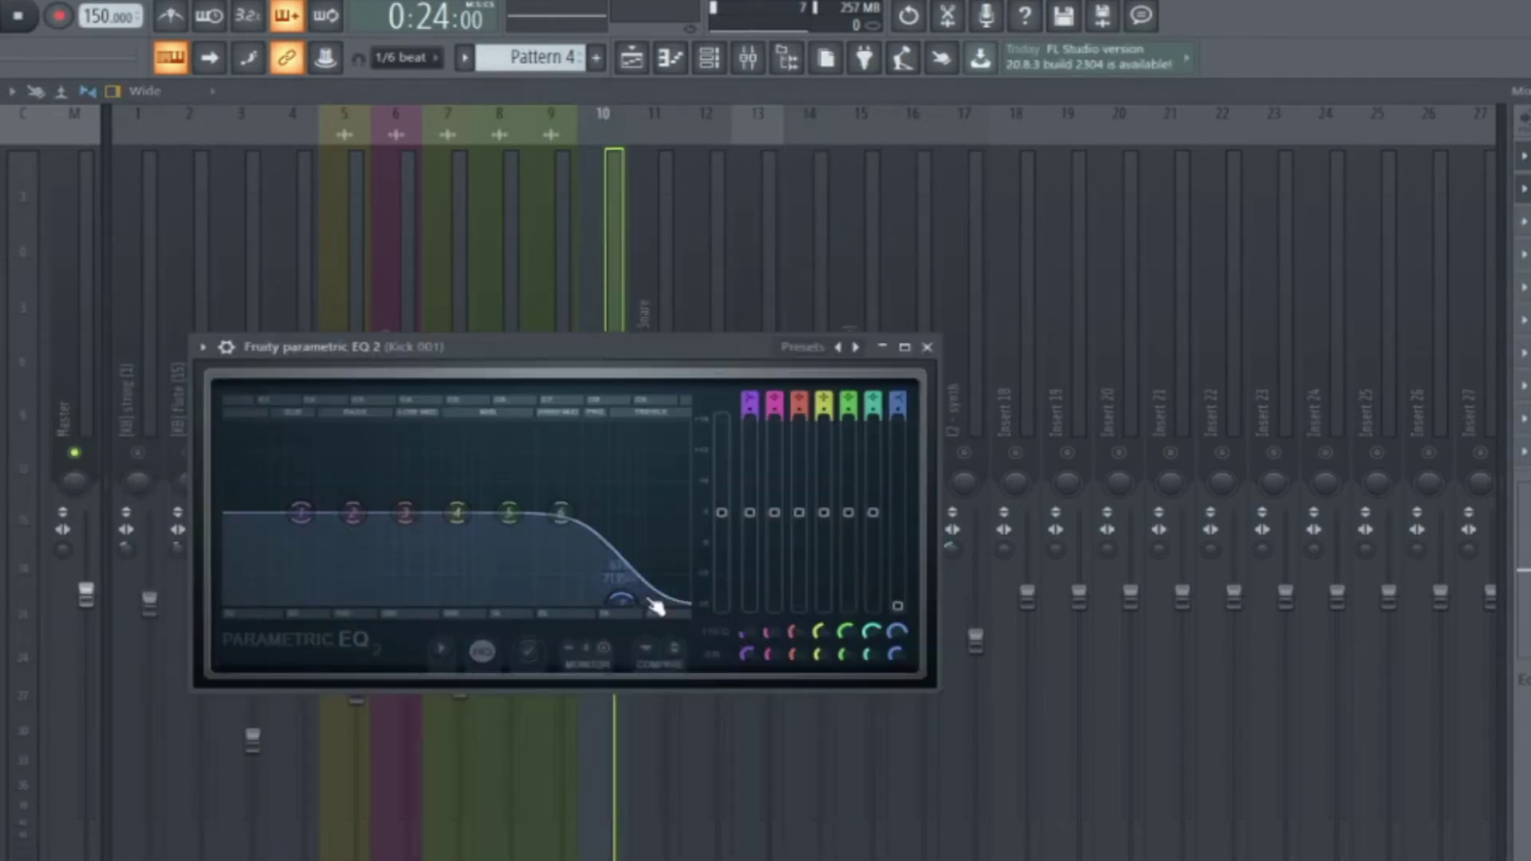
drag(618, 601, 606, 606)
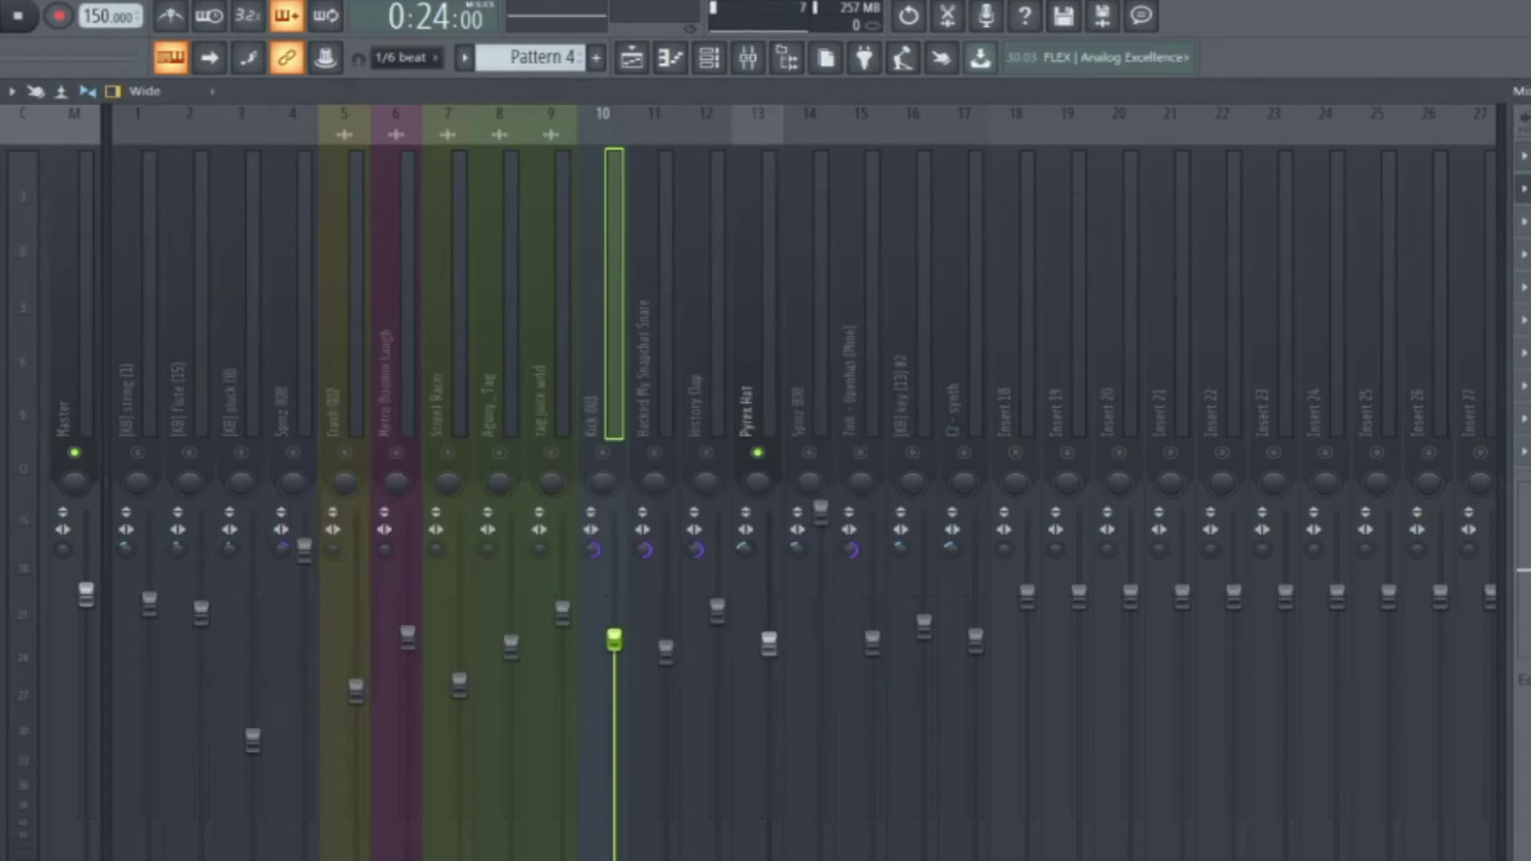
click(927, 347)
Compare the Kick 001 and Spinz 808 mixer tracks, and enable both alongside the Pyrex Hat.
click(780, 311)
click(789, 315)
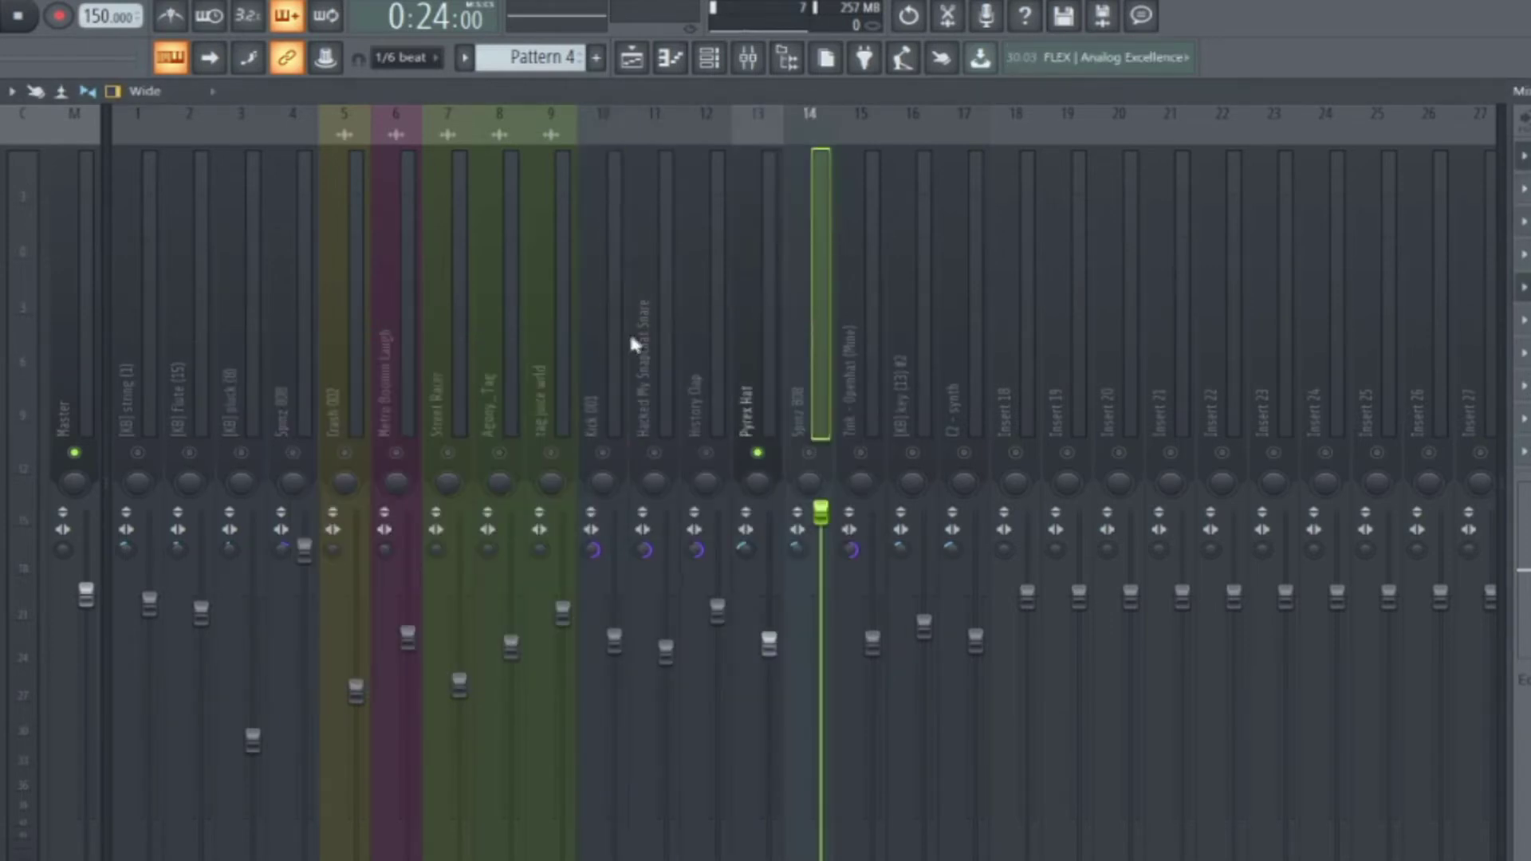
click(611, 219)
click(805, 301)
click(611, 214)
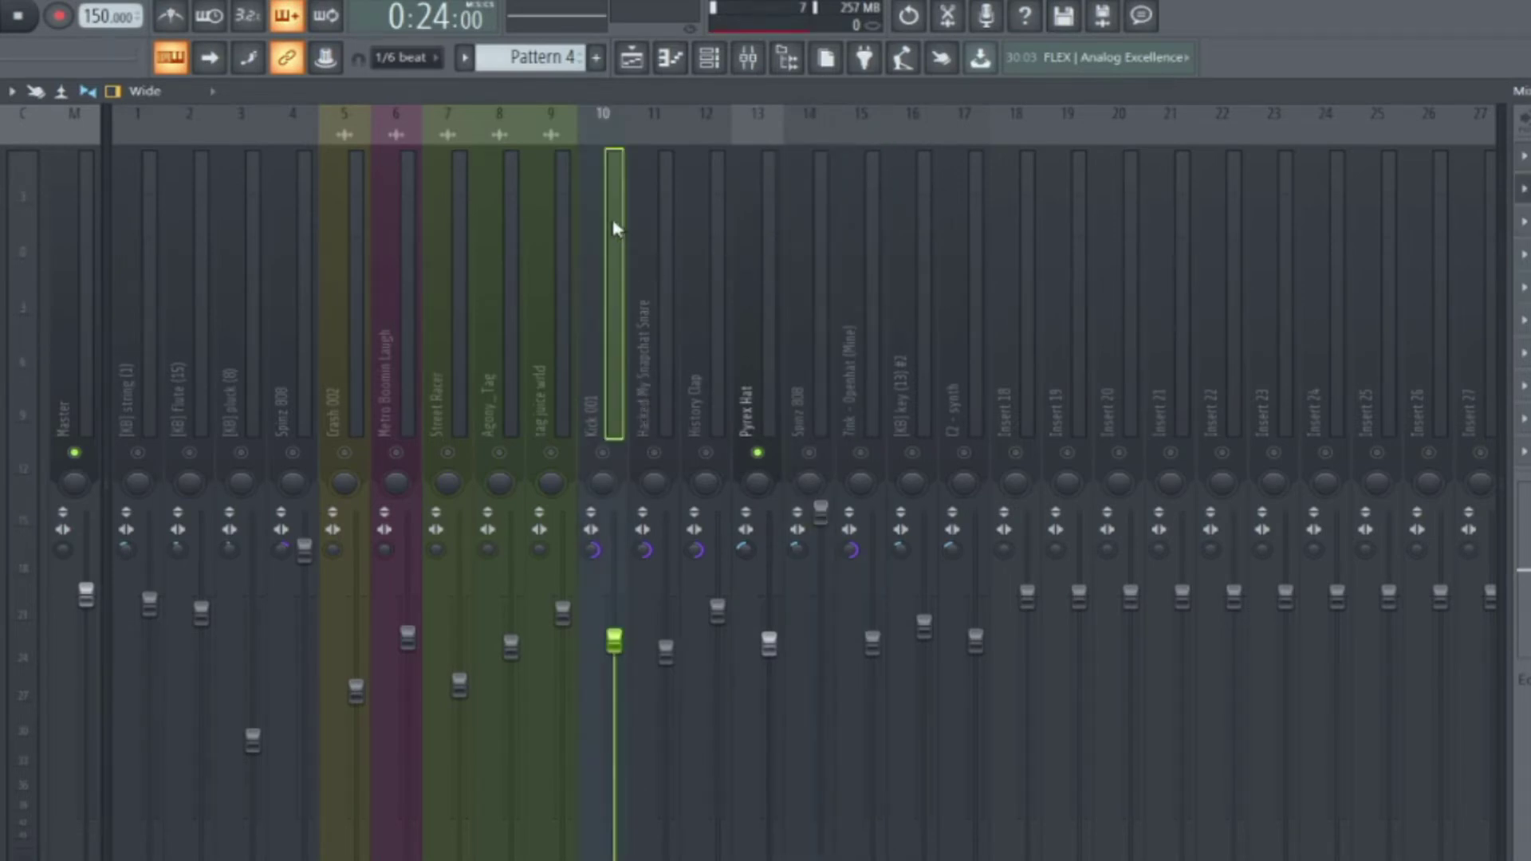
click(602, 452)
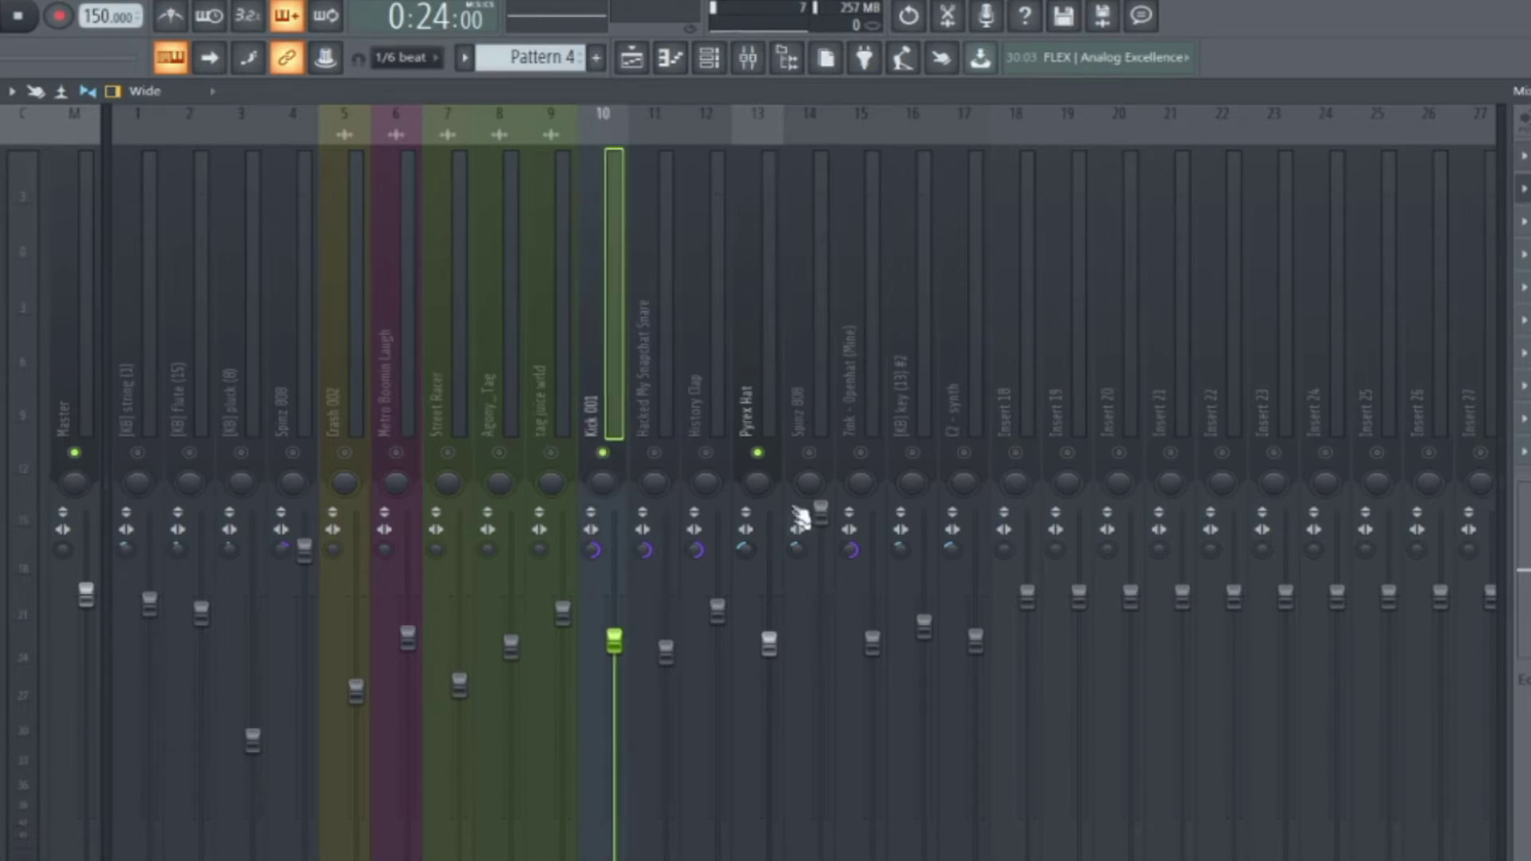
click(809, 452)
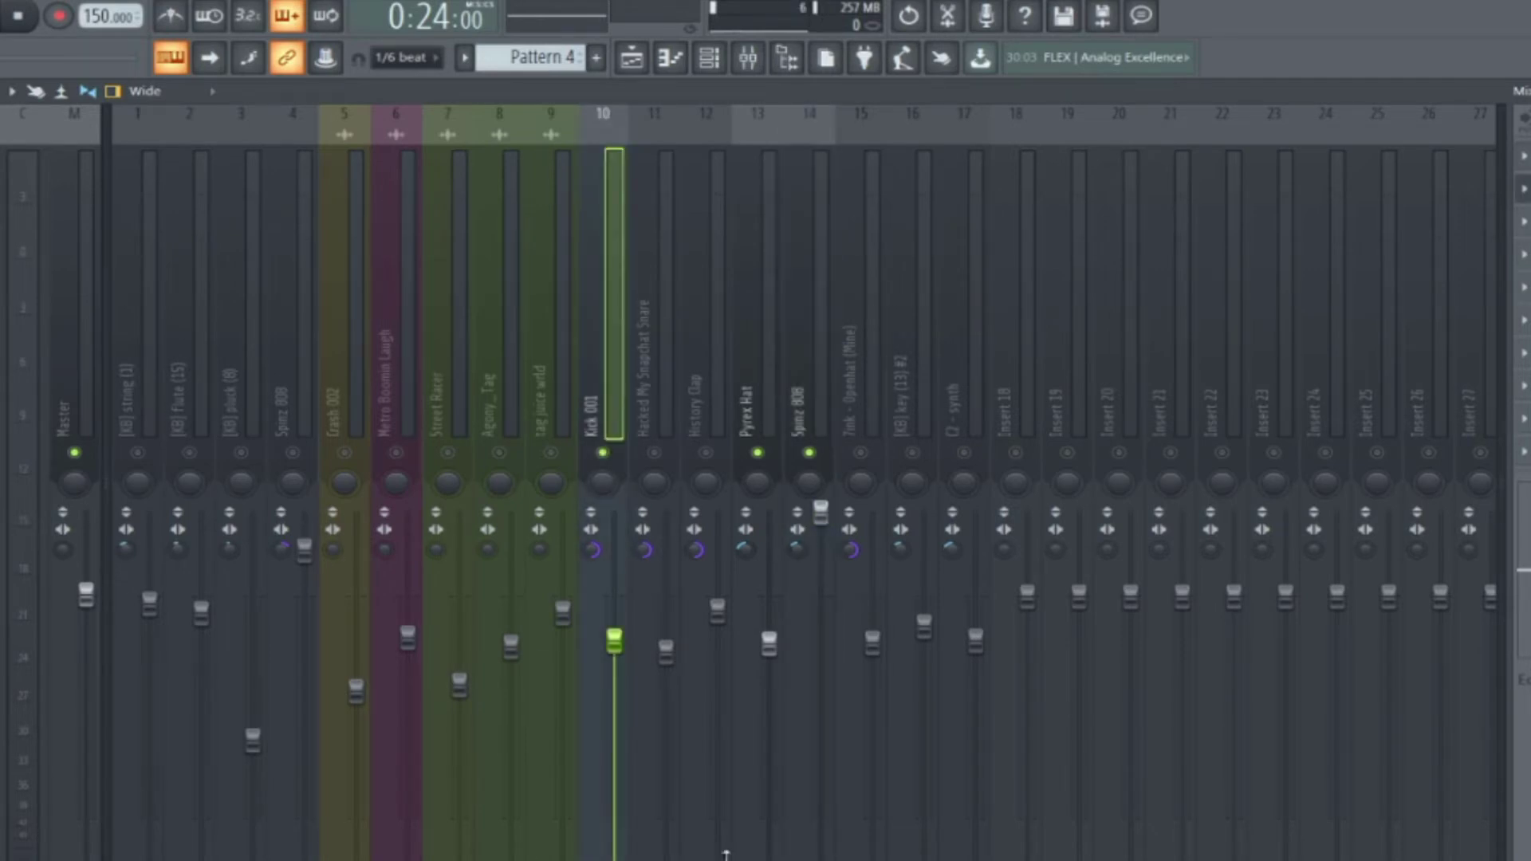
Open the Fruity Limiter on Spinz 808 and choose Kick 001 as its sidechain input.
click(824, 434)
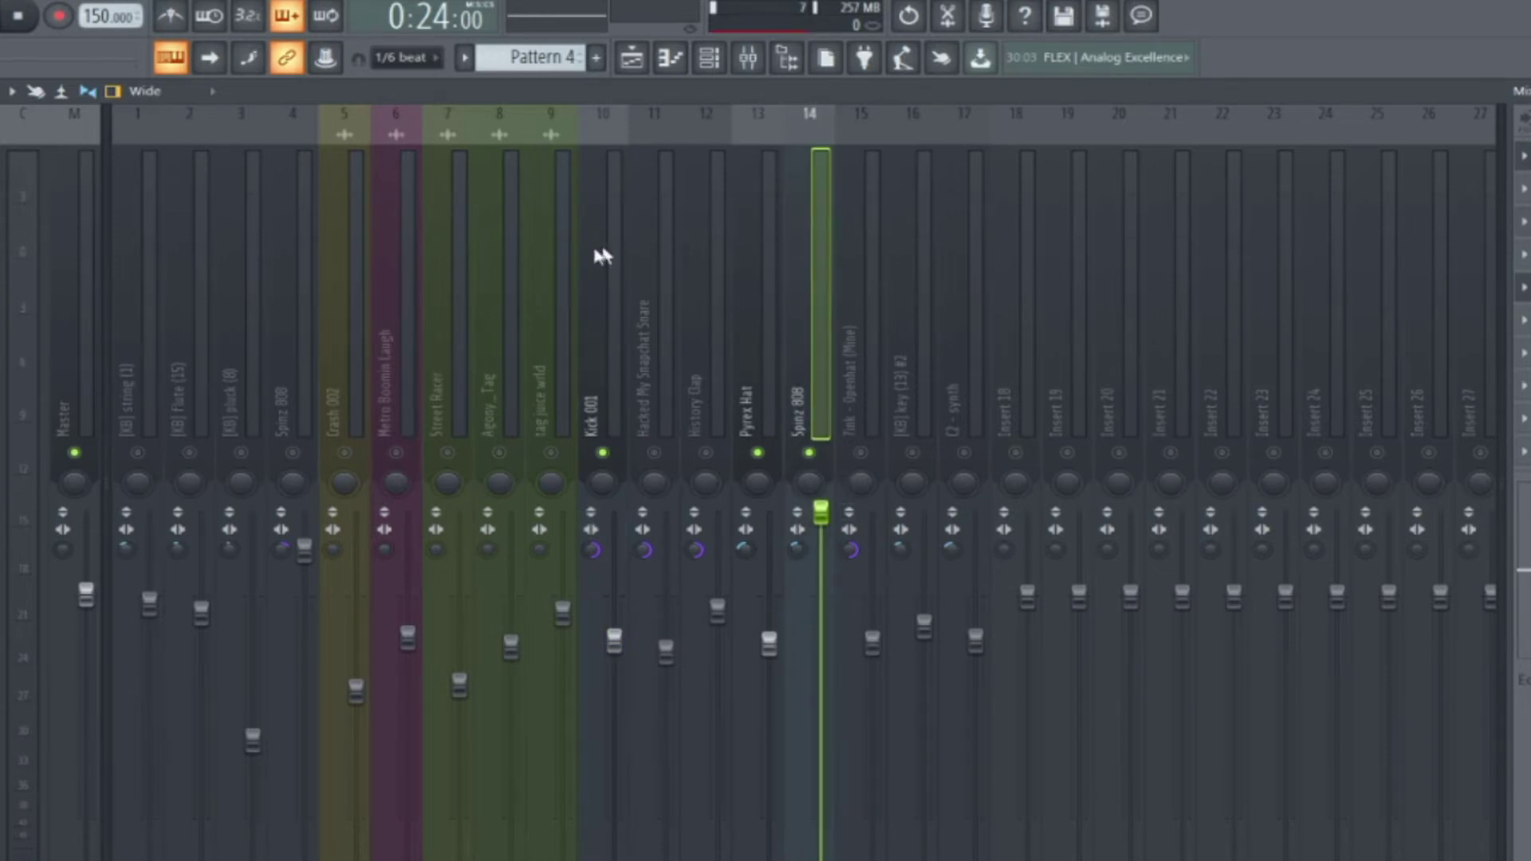
click(1525, 189)
drag(550, 601, 626, 457)
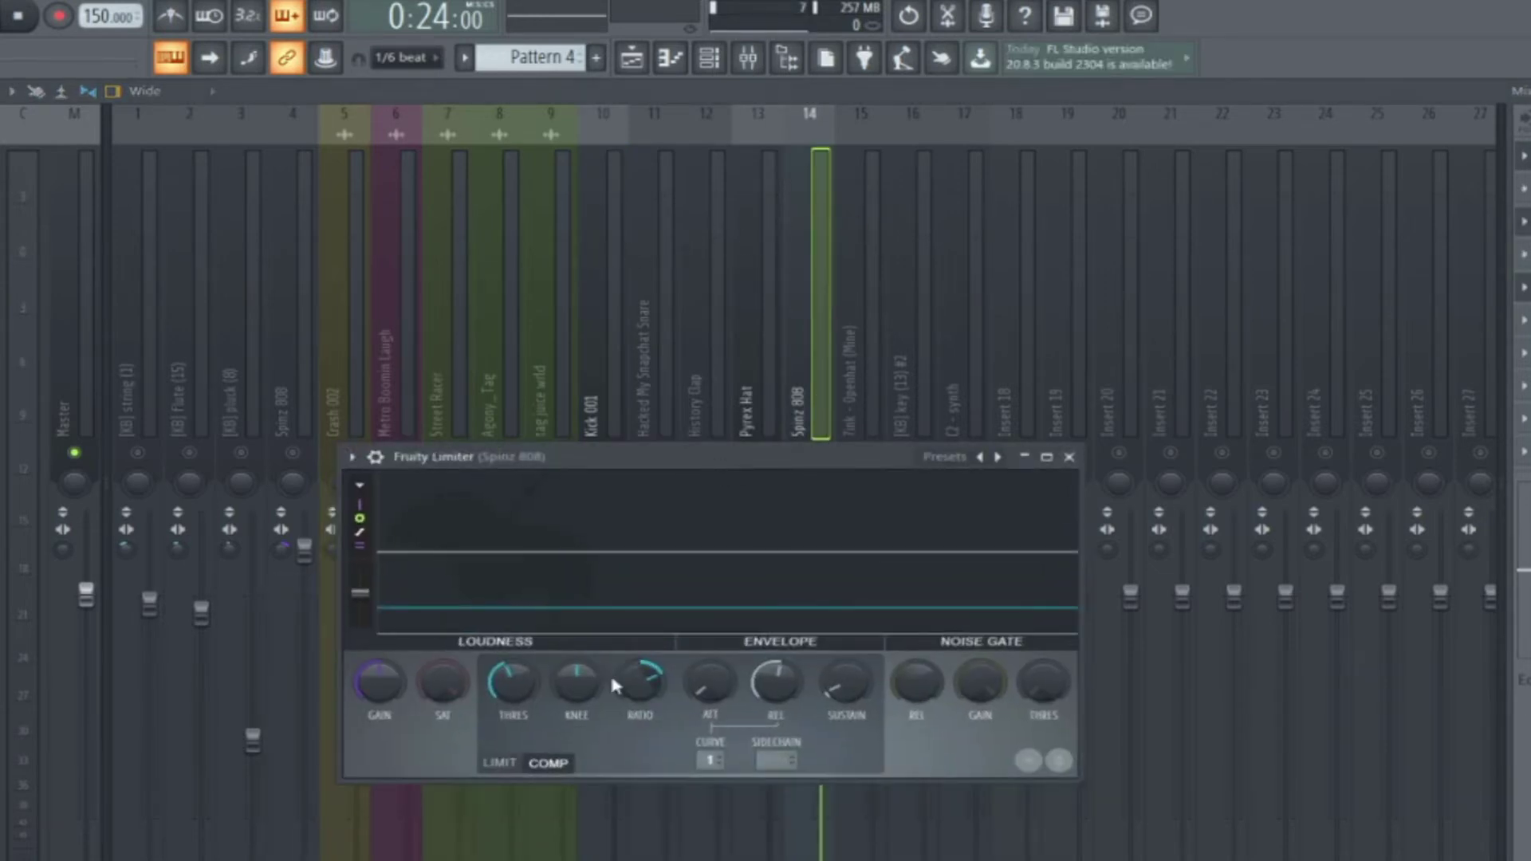
right_click(775, 762)
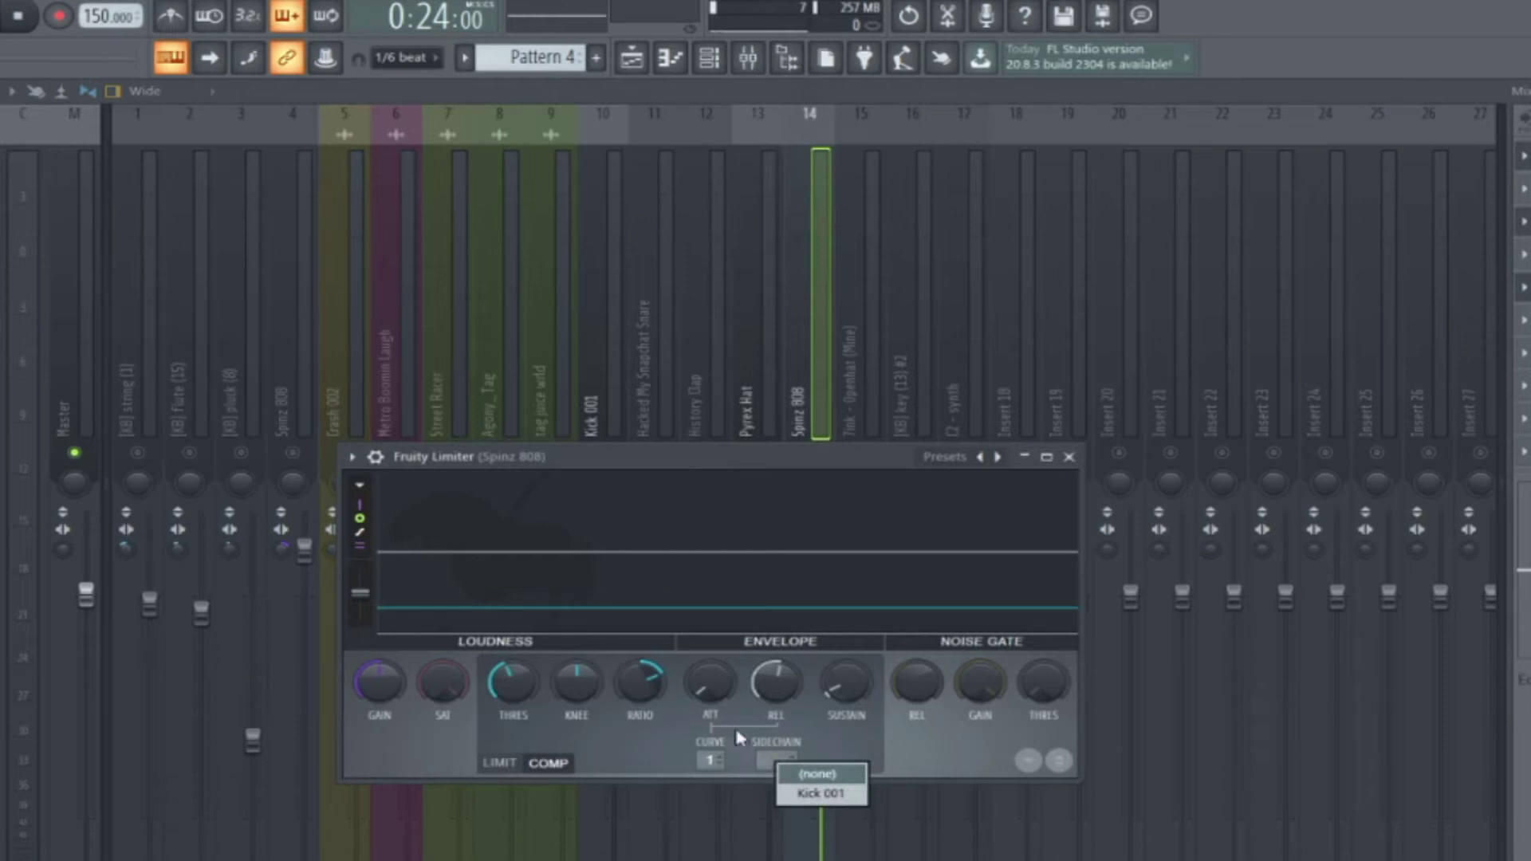
click(817, 794)
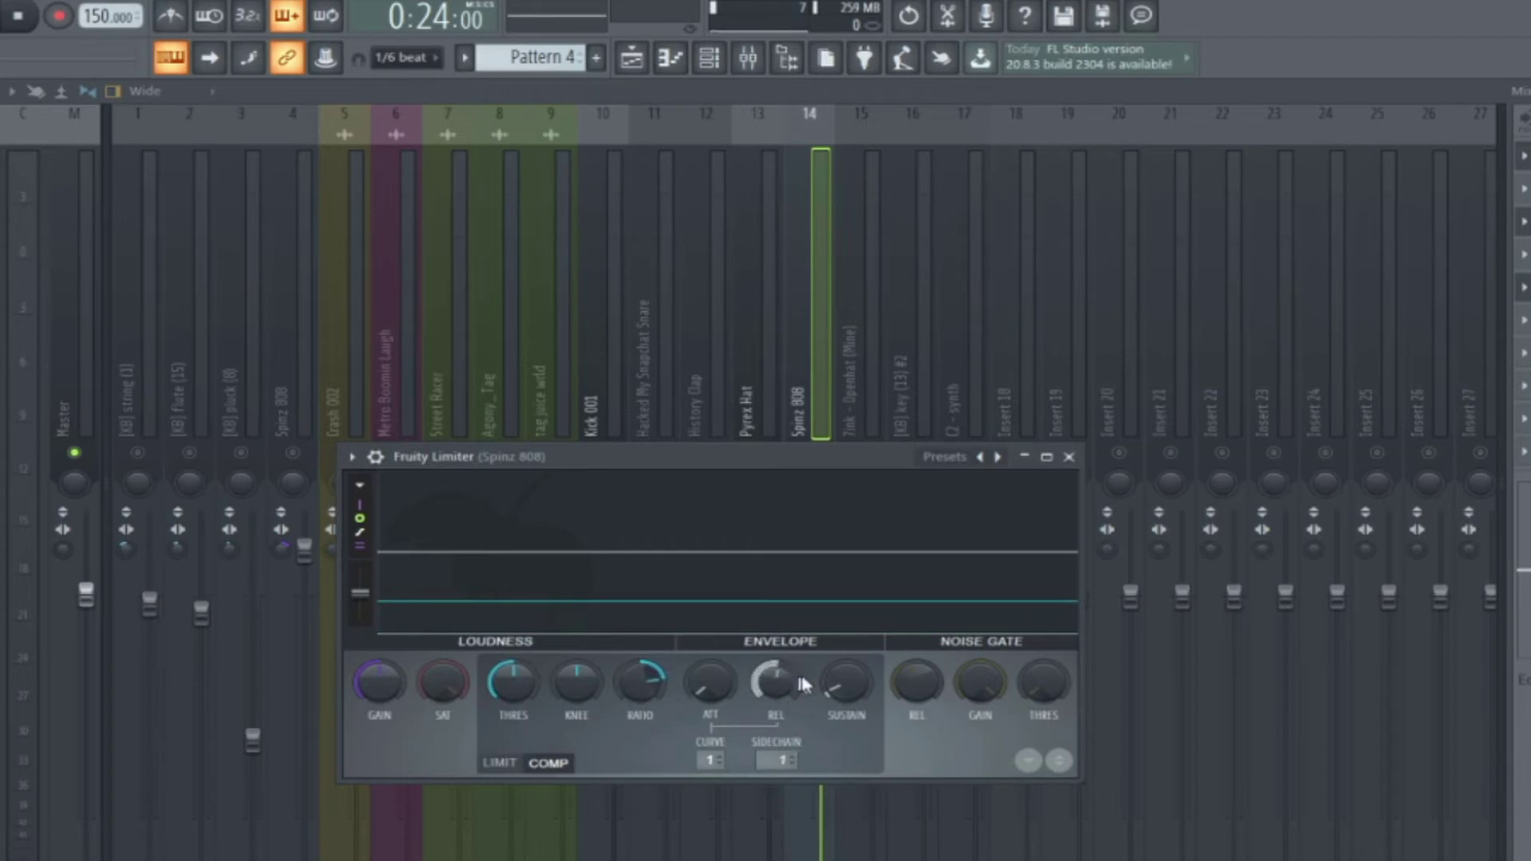
Lower the compression threshold and increase the ratio in Spinz 808's Fruity Limiter.
drag(513, 682, 513, 724)
drag(651, 692, 650, 687)
drag(511, 682, 508, 677)
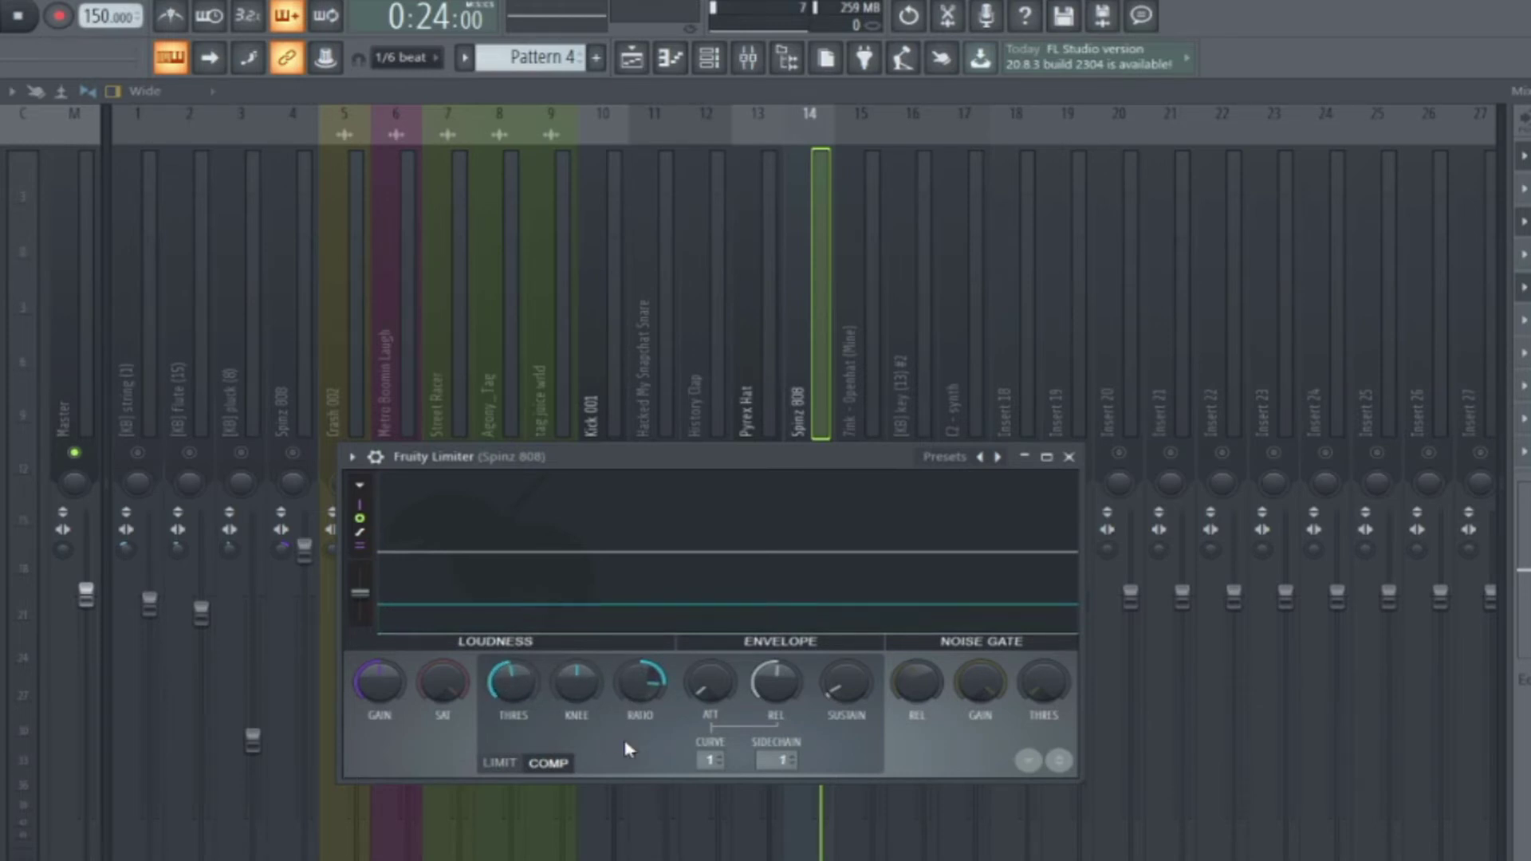
drag(510, 682, 510, 718)
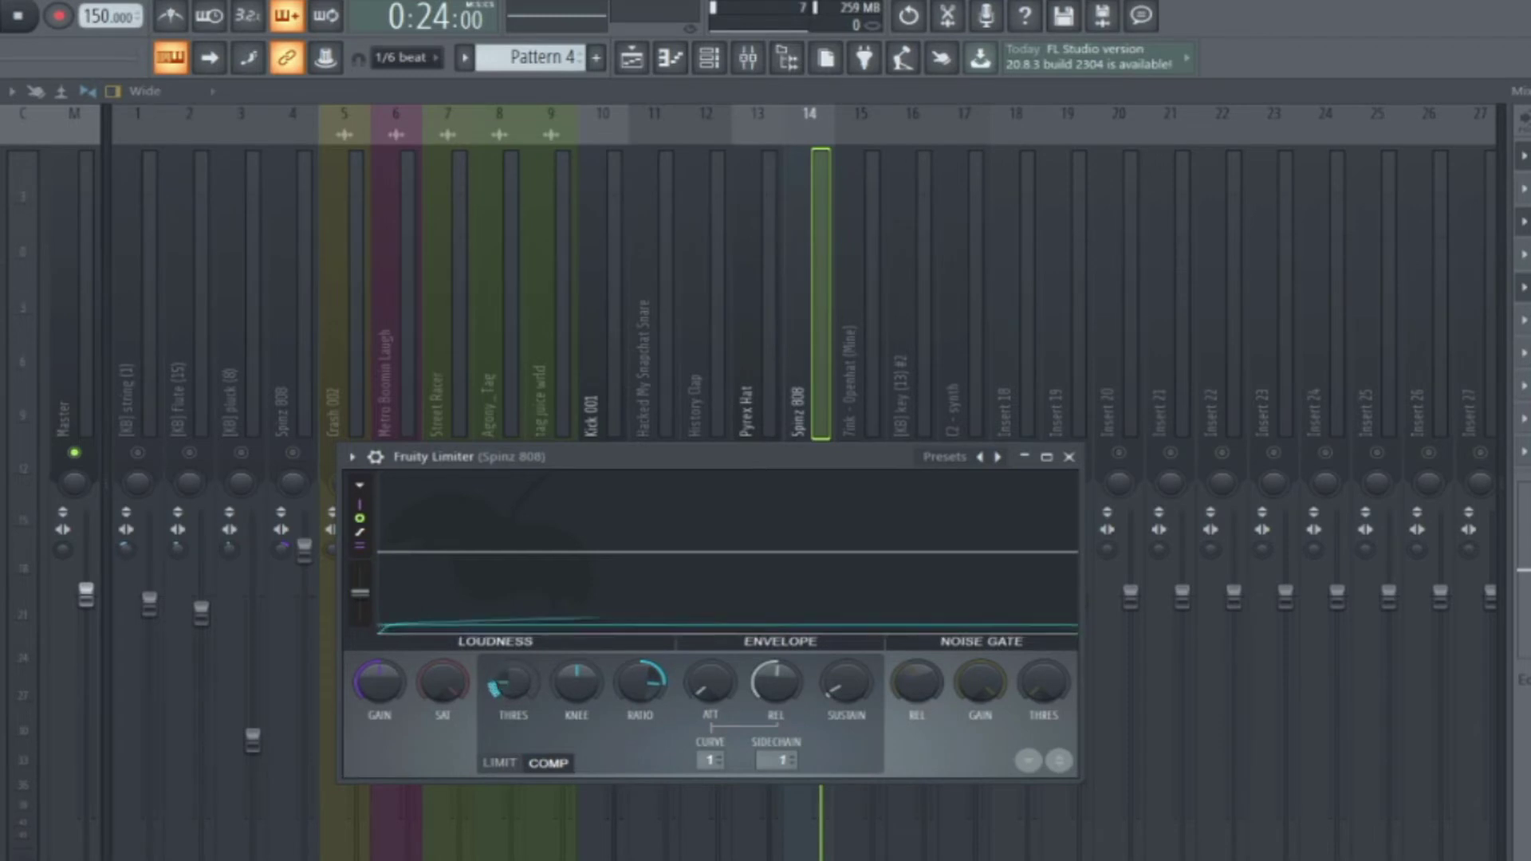
drag(640, 683, 641, 674)
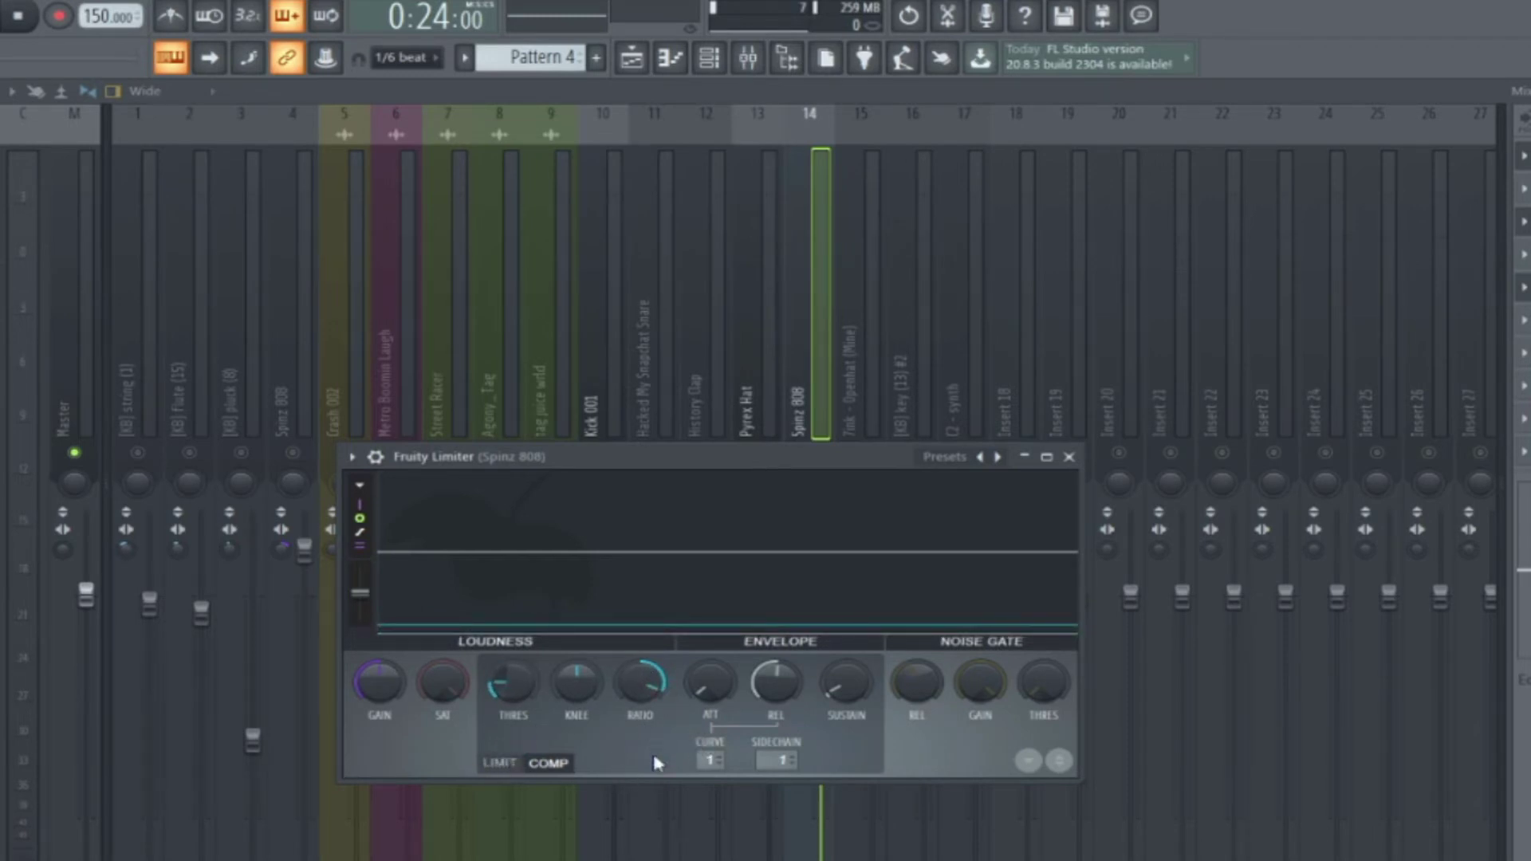
Play the beat while raising the threshold of Spinz 808's Fruity Limiter, stop playback, and close the limiter.
drag(844, 465, 896, 524)
key(space)
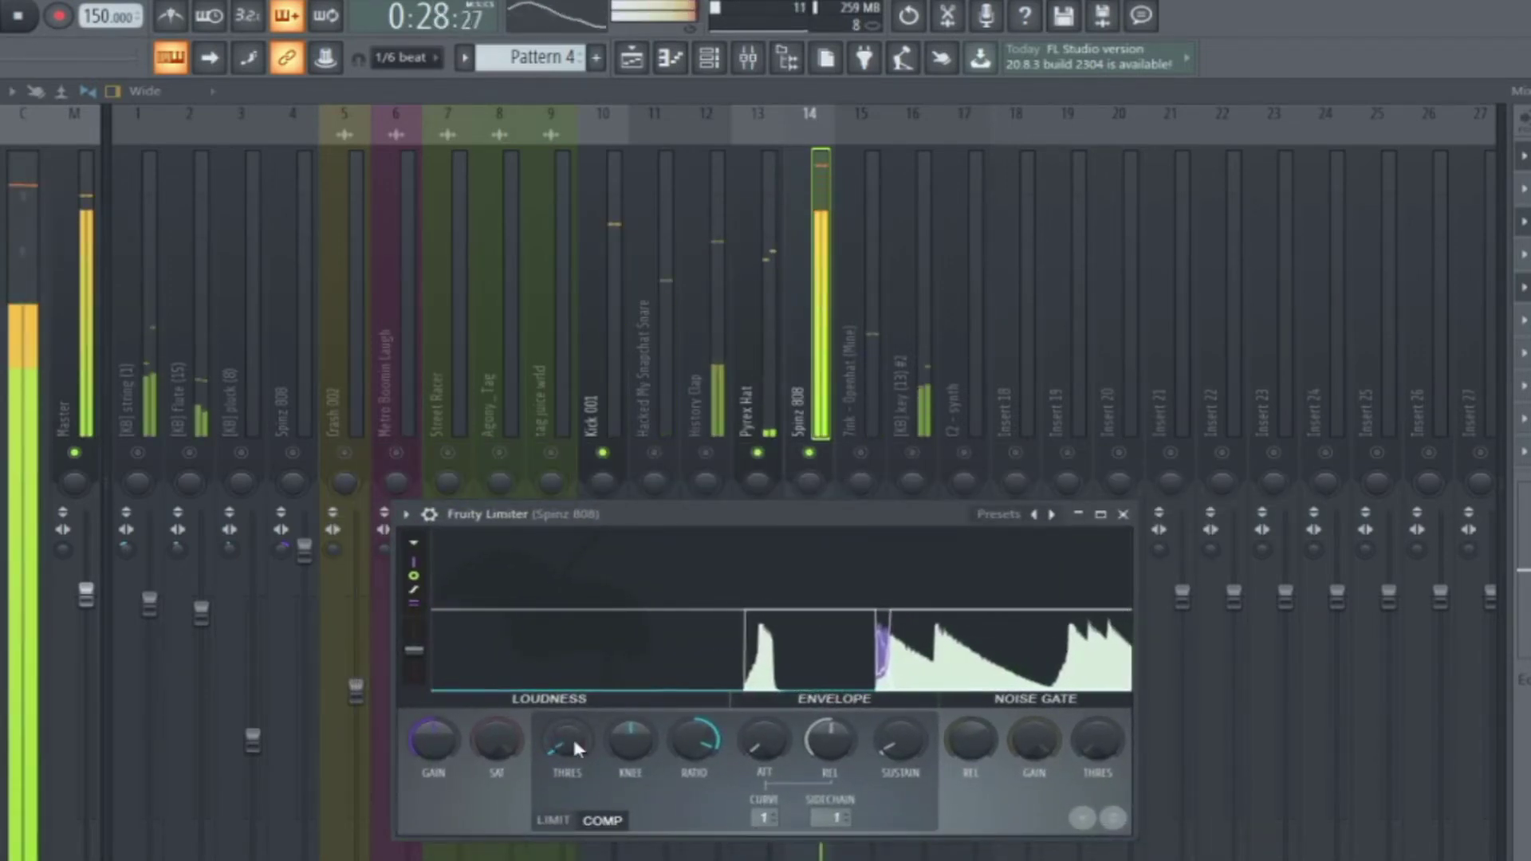
drag(572, 735, 572, 701)
key(space)
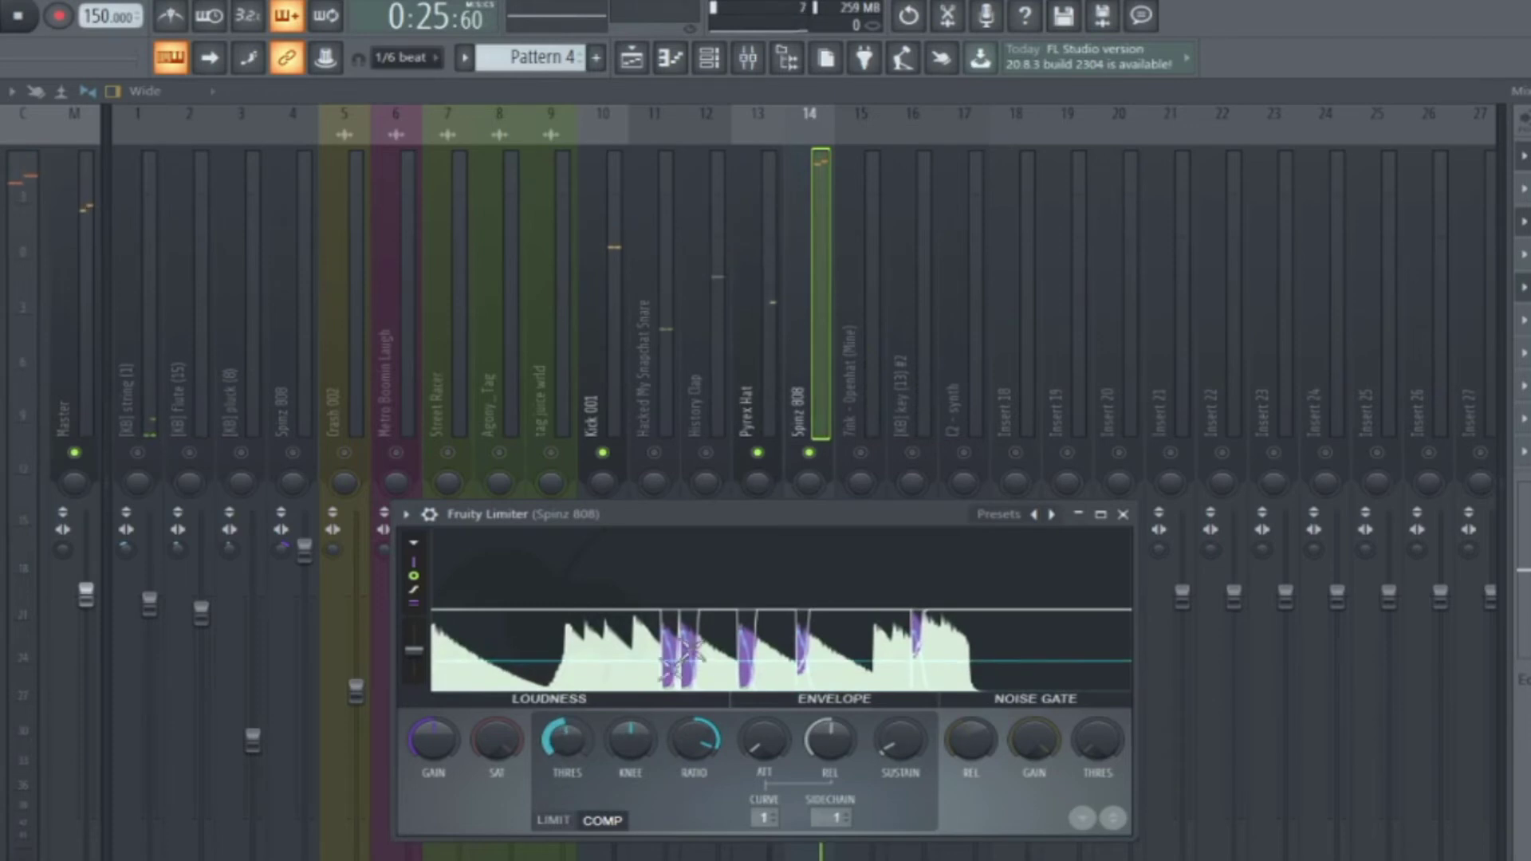
drag(779, 516, 697, 517)
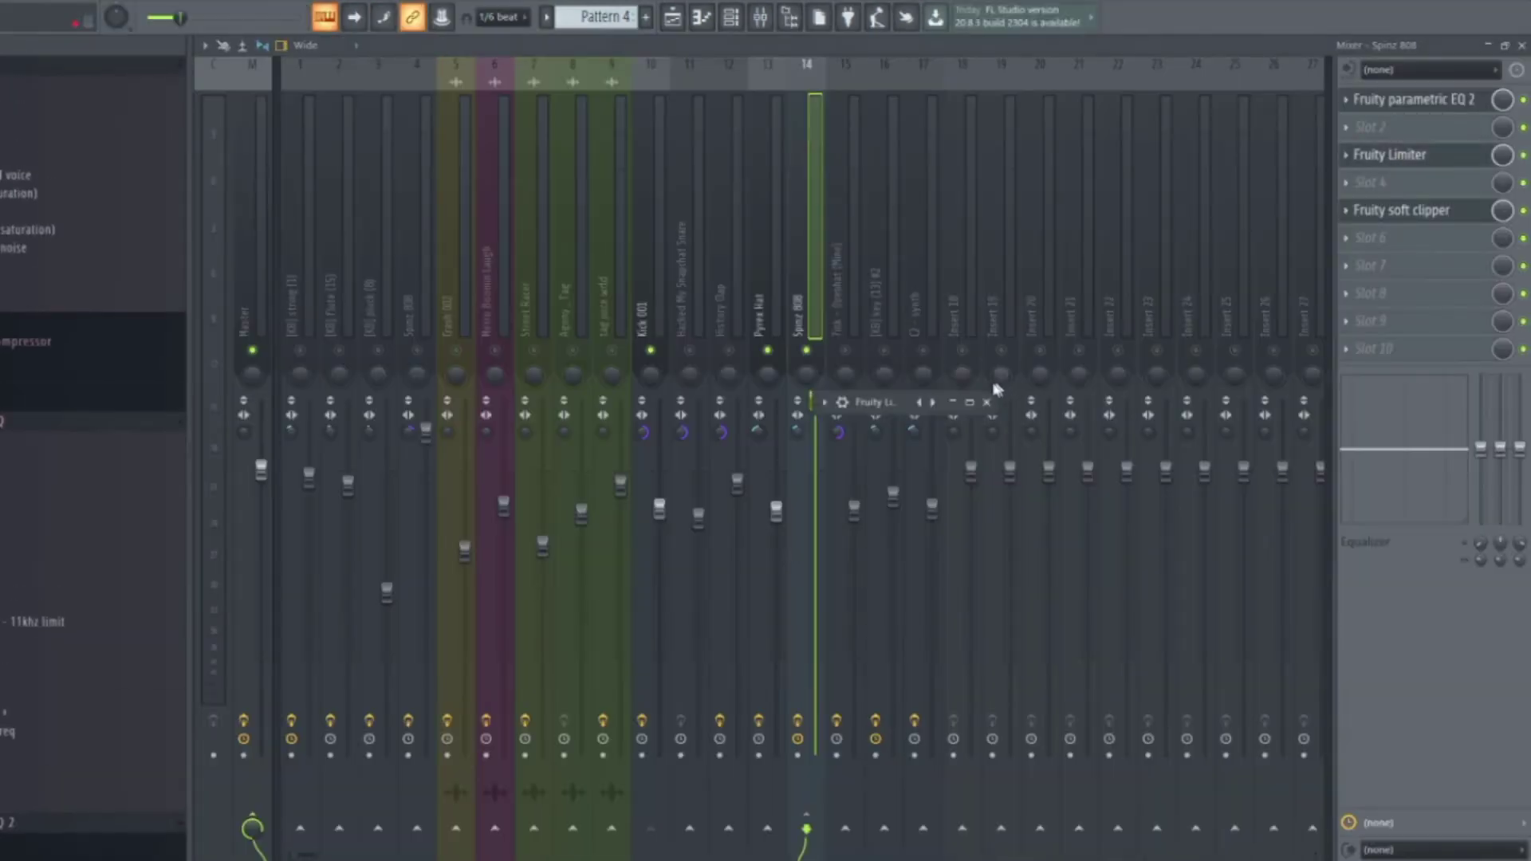
click(1025, 514)
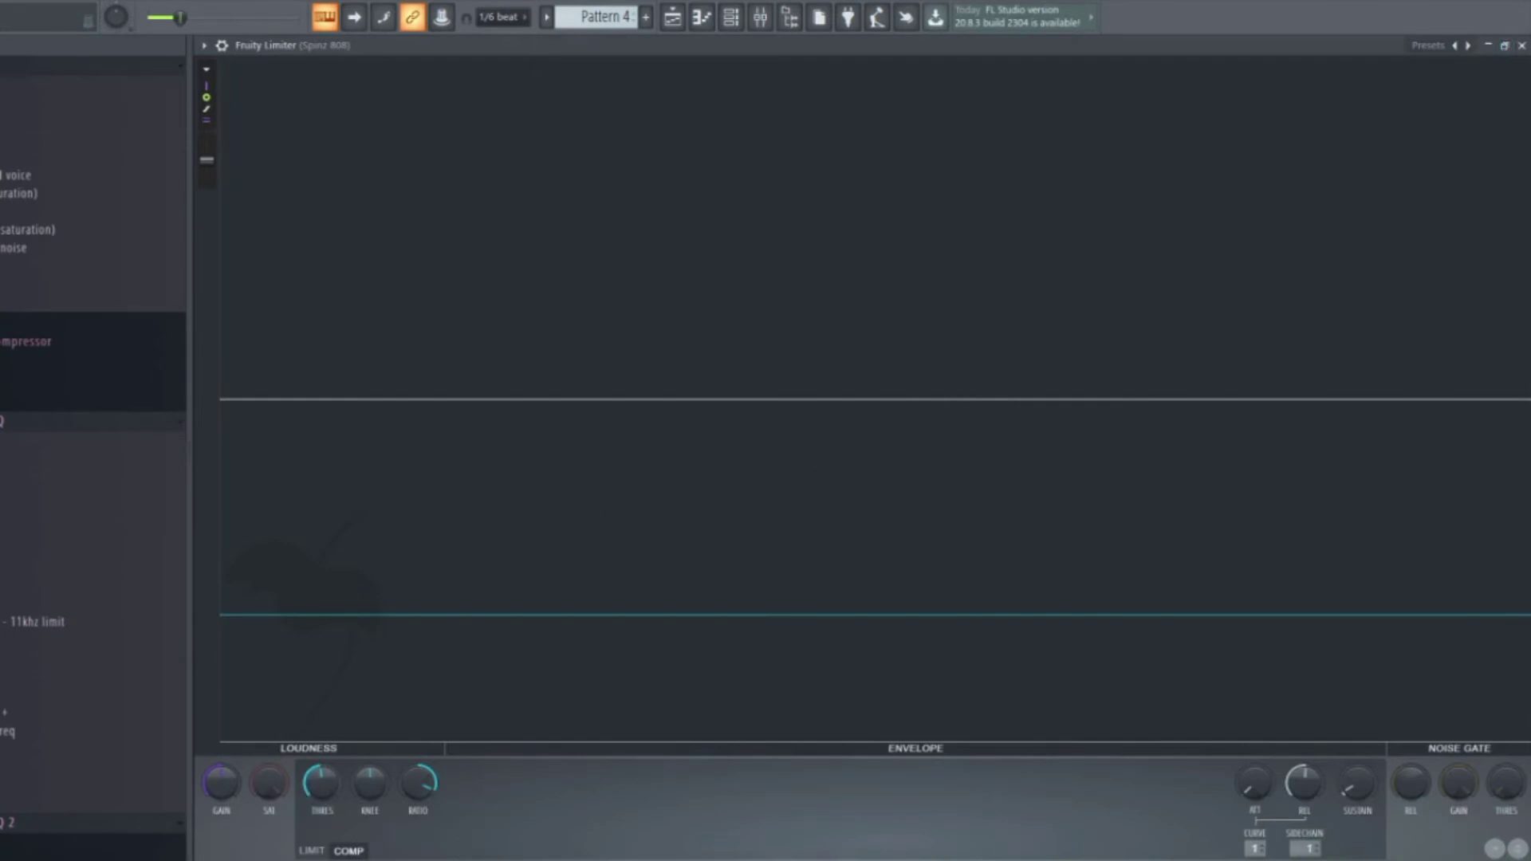
click(1521, 45)
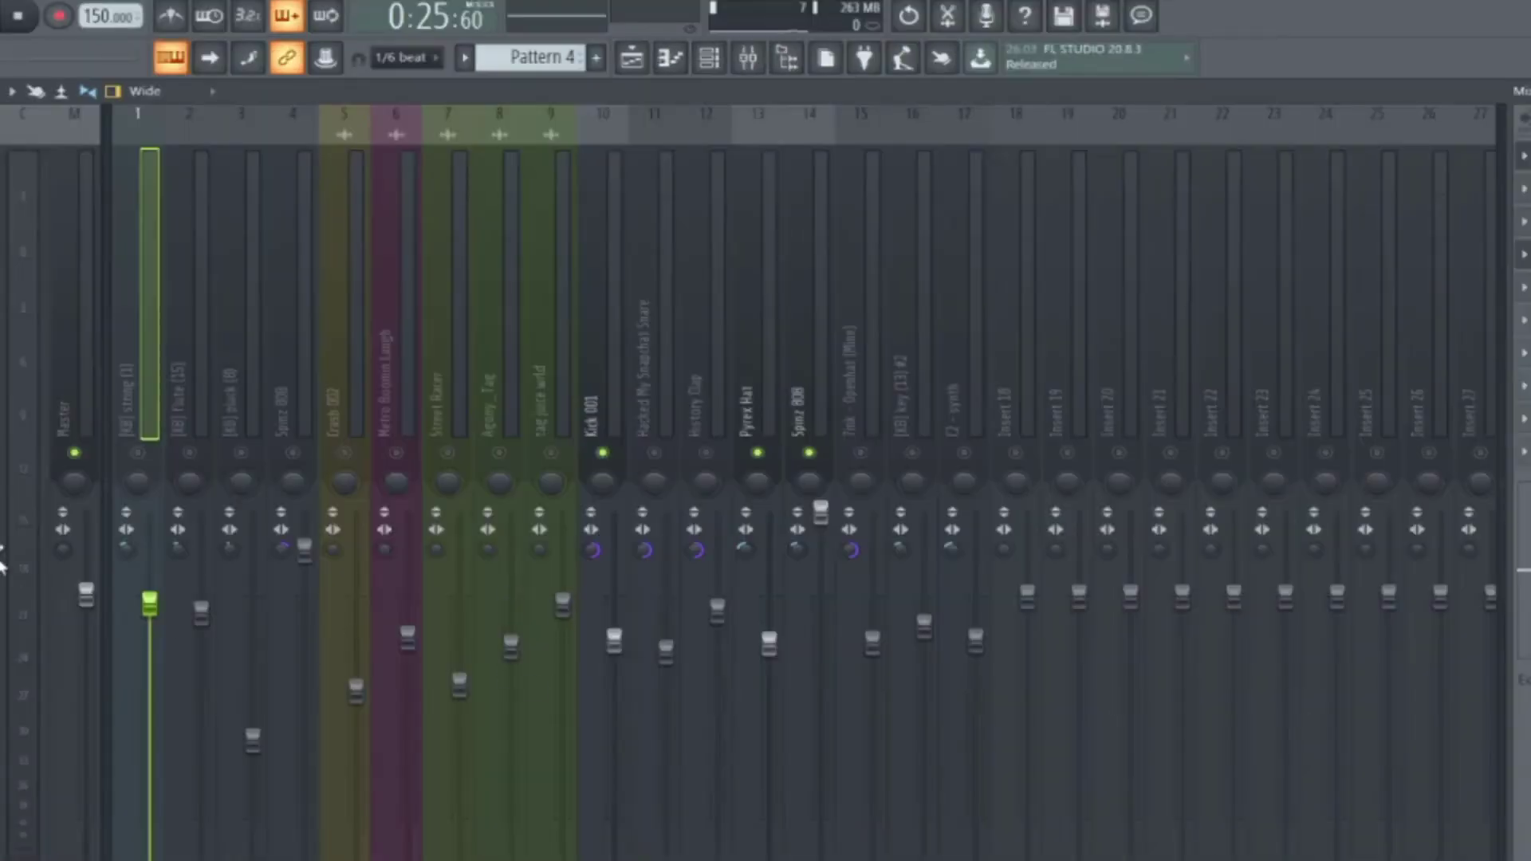
Place the playlist playhead at bar 37 and re-enable all mixer tracks.
click(62, 390)
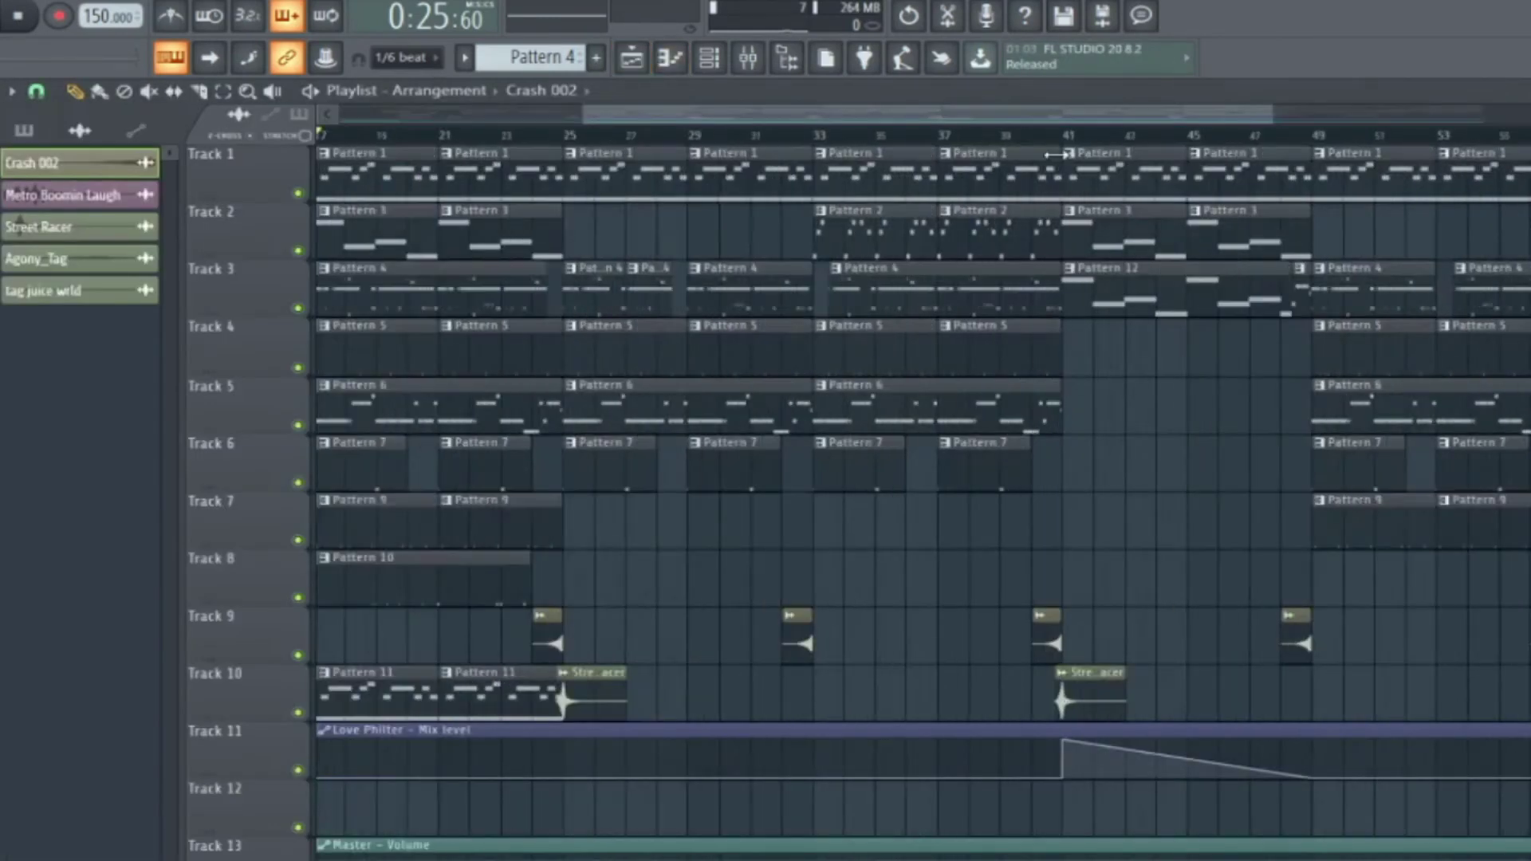
drag(1155, 132, 968, 130)
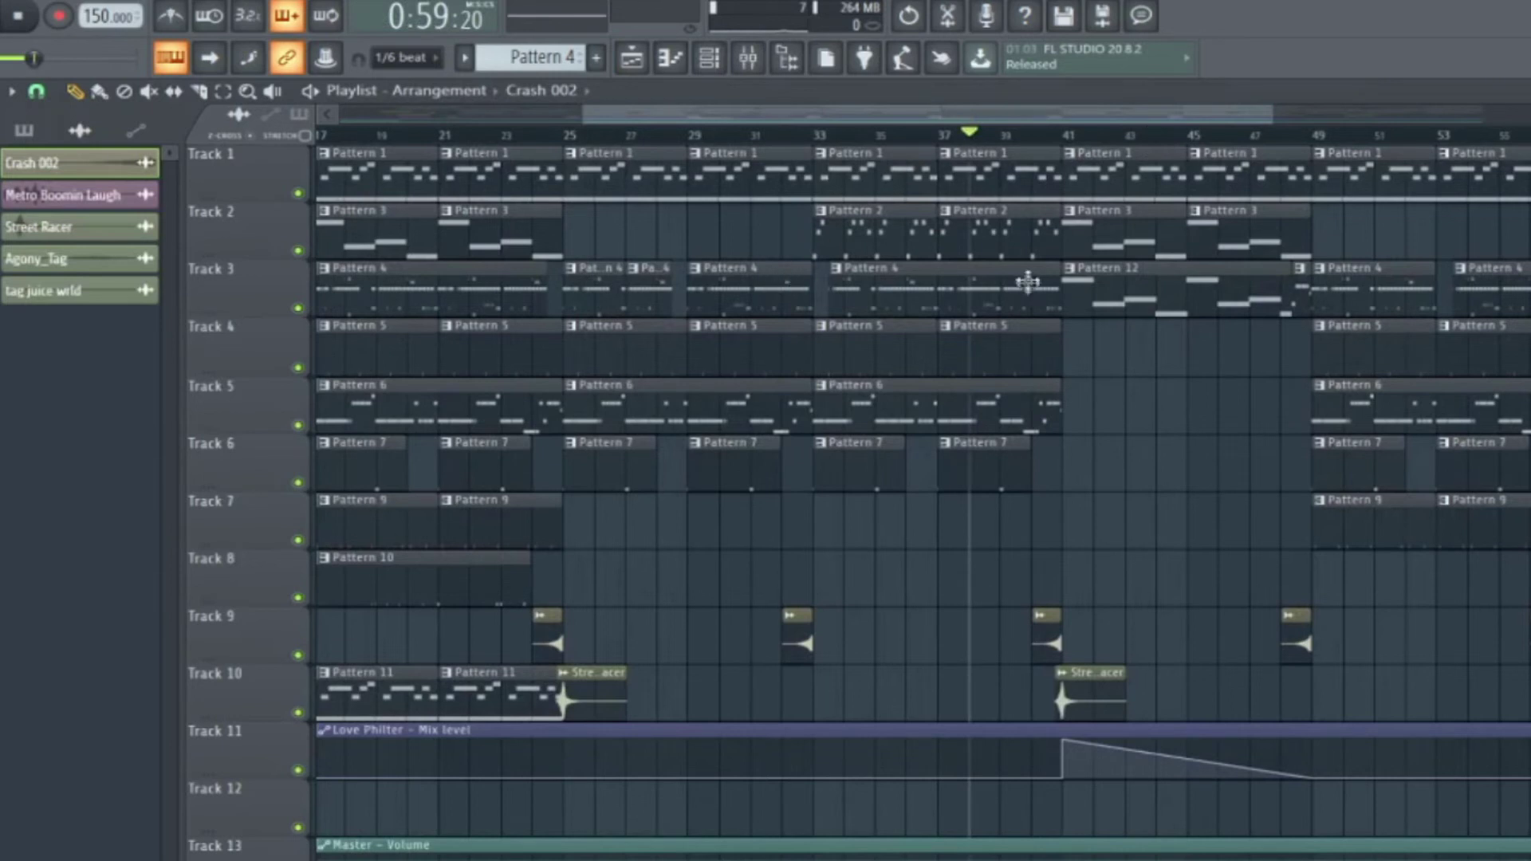
click(938, 133)
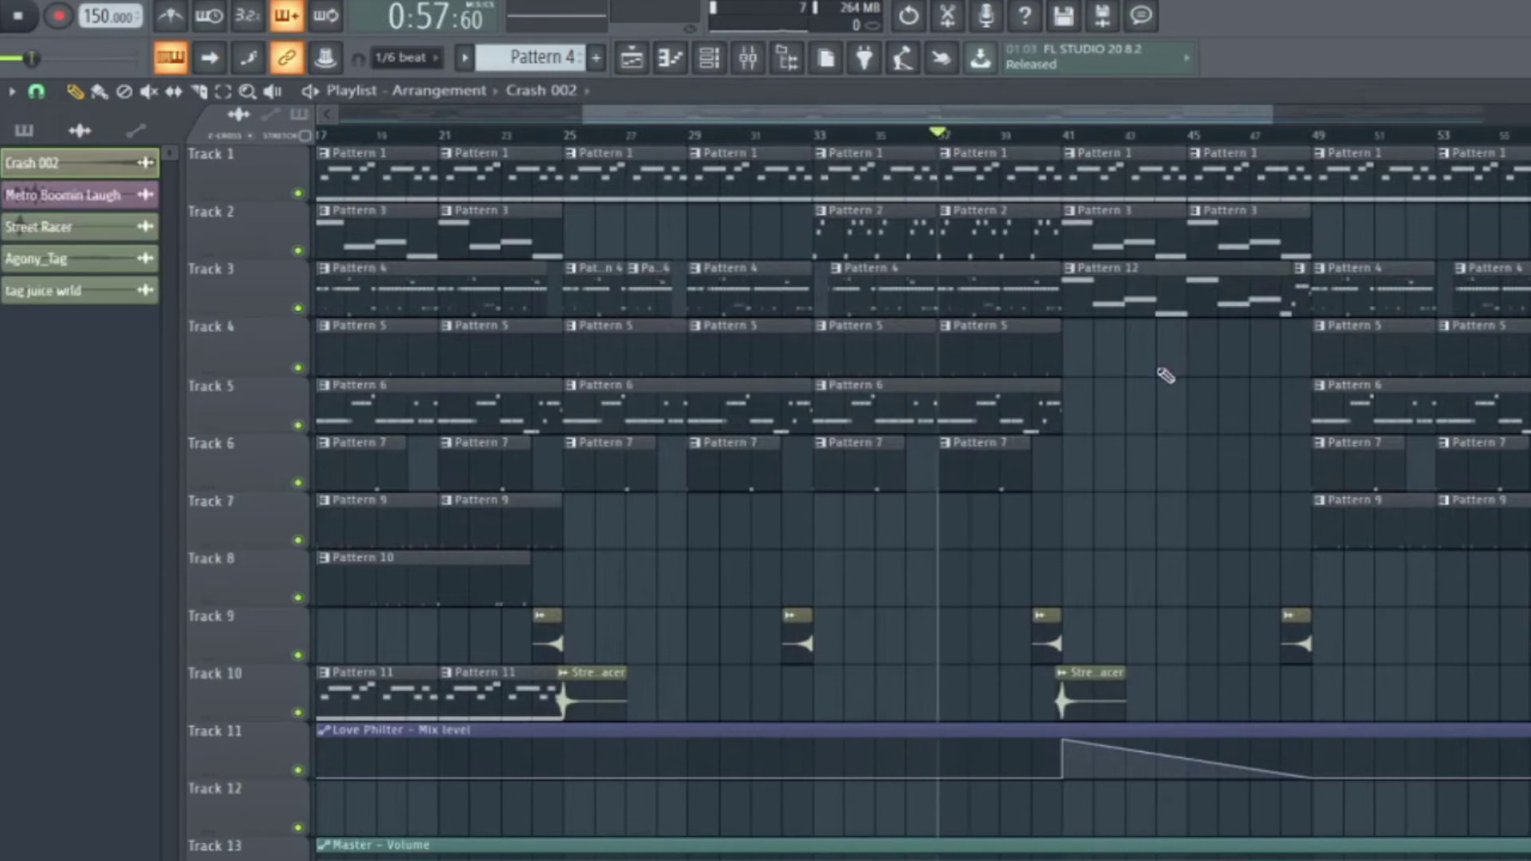
scroll(1165, 375, down, 4)
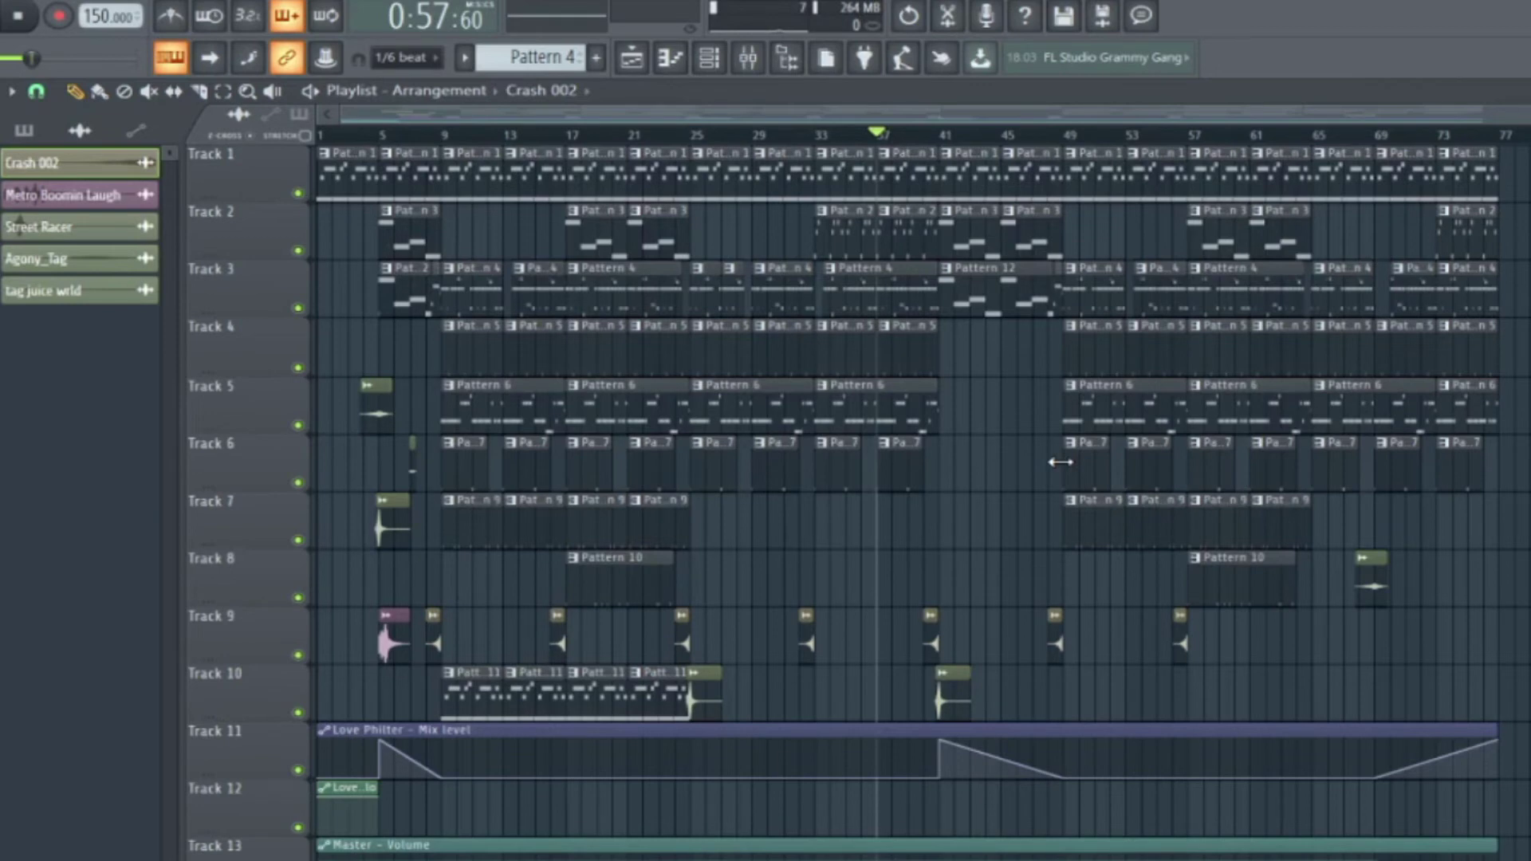
click(759, 62)
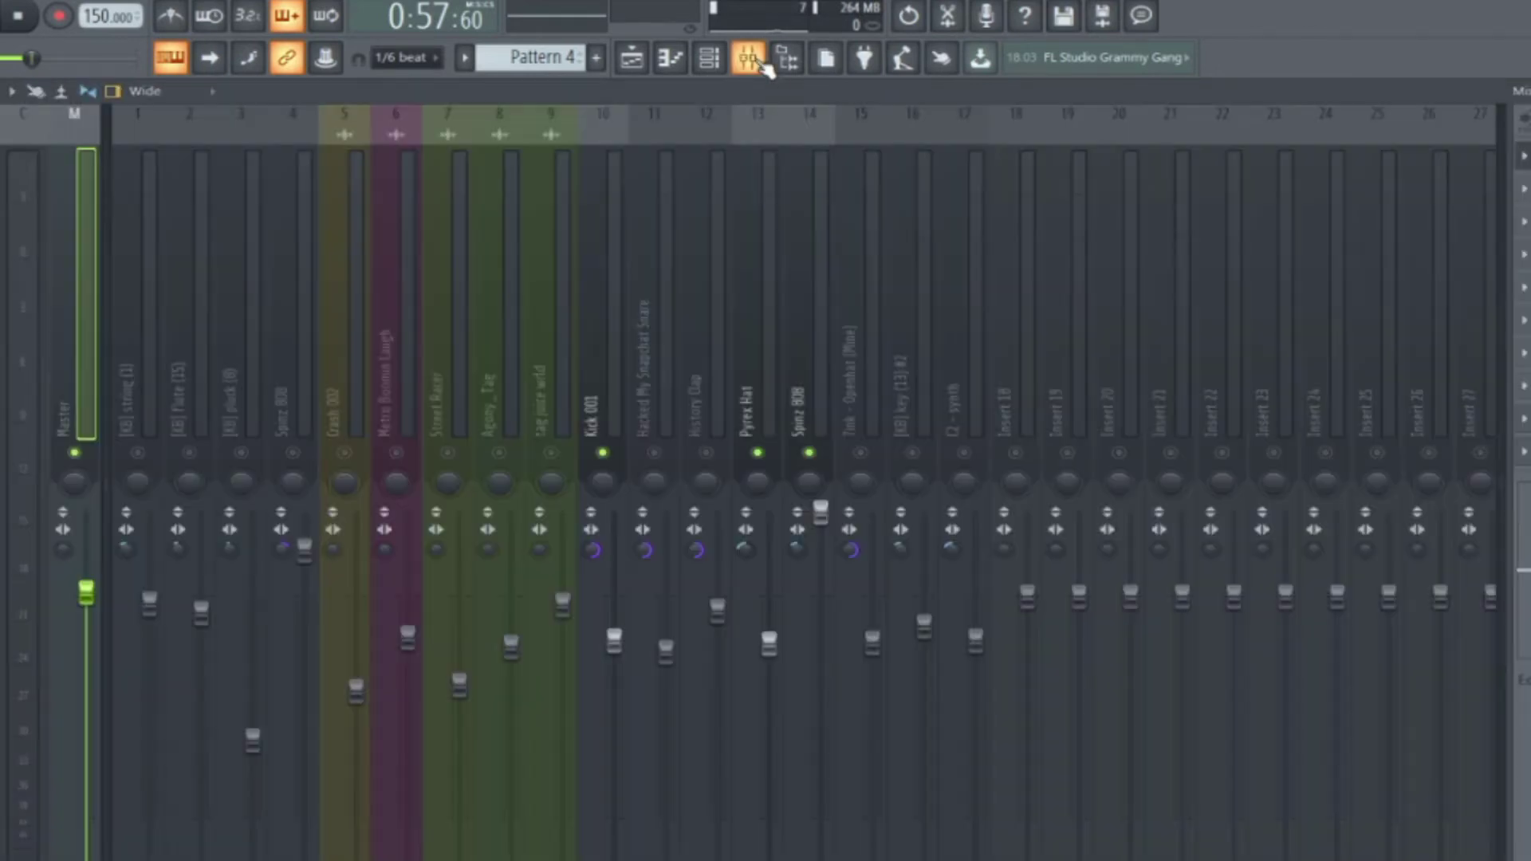
right_click(126, 458)
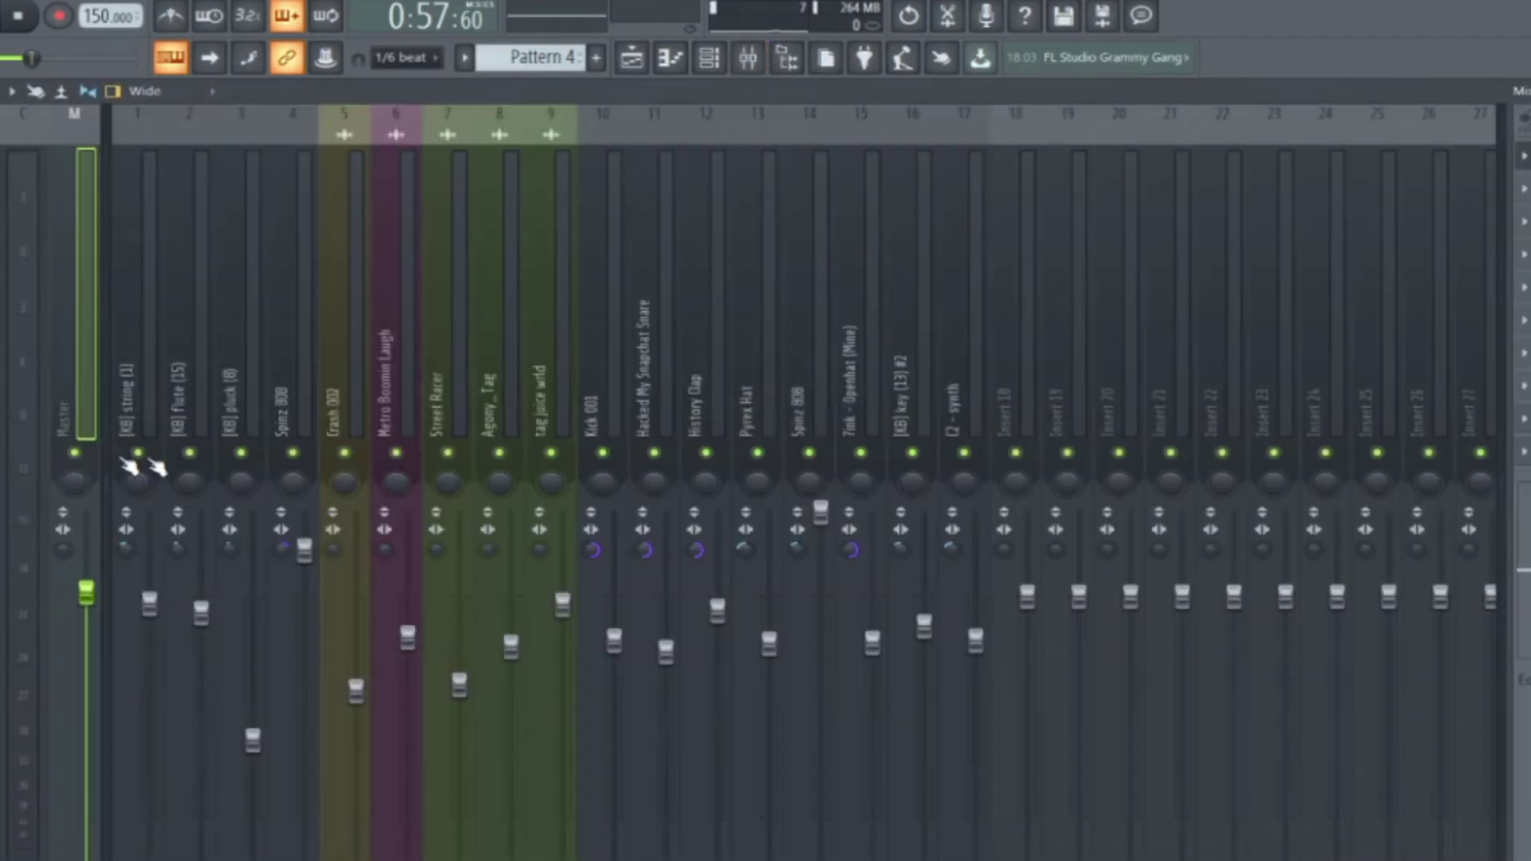
Play the arrangement from bar 37 through the Love Philter mix level automation after bar 41, stop, and return to the mixer.
click(631, 58)
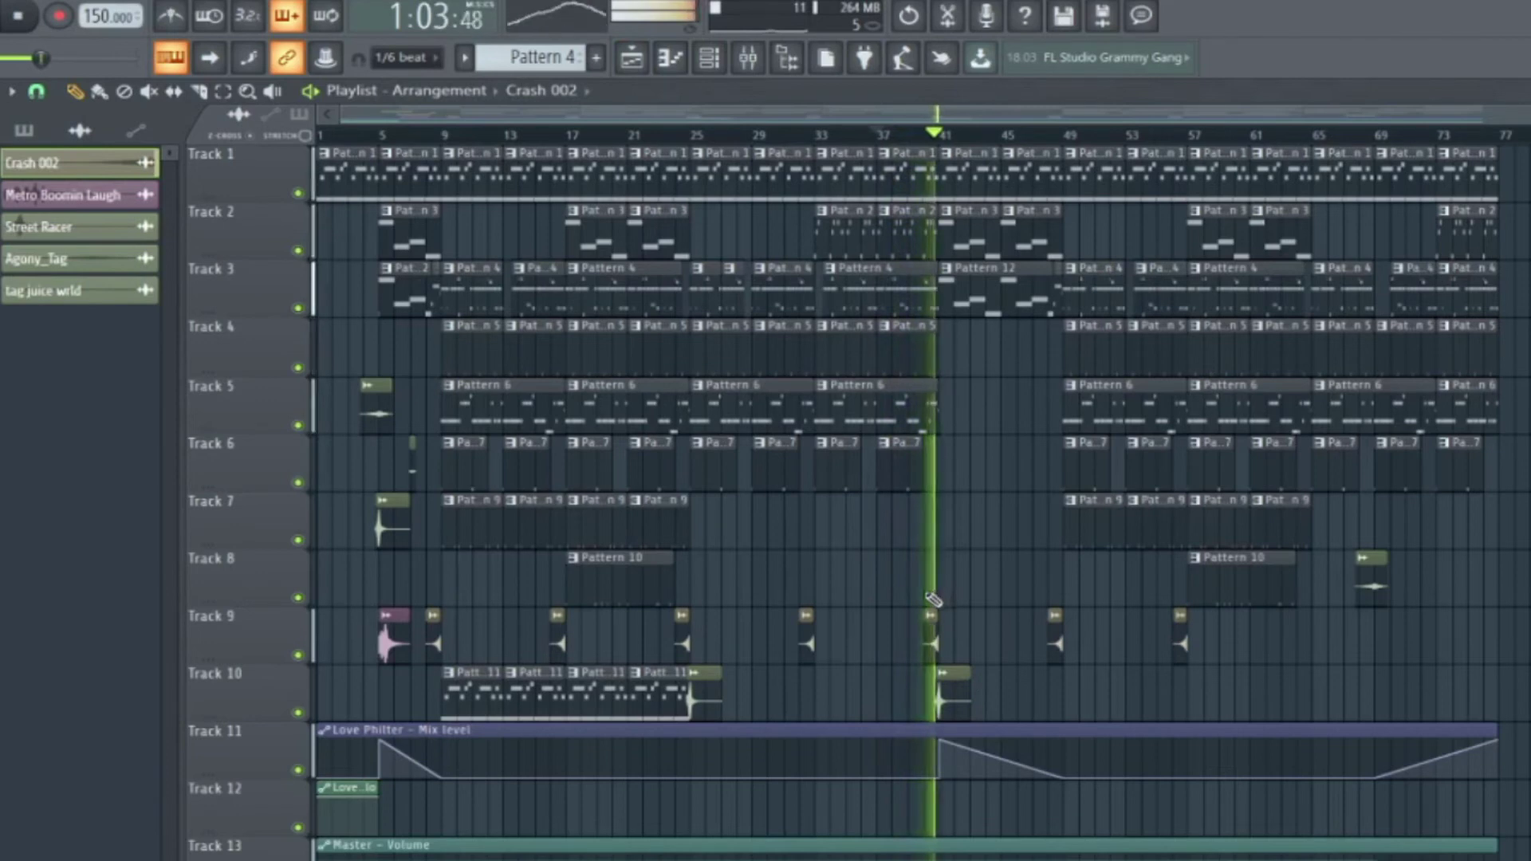
scroll(1001, 694, up, 2)
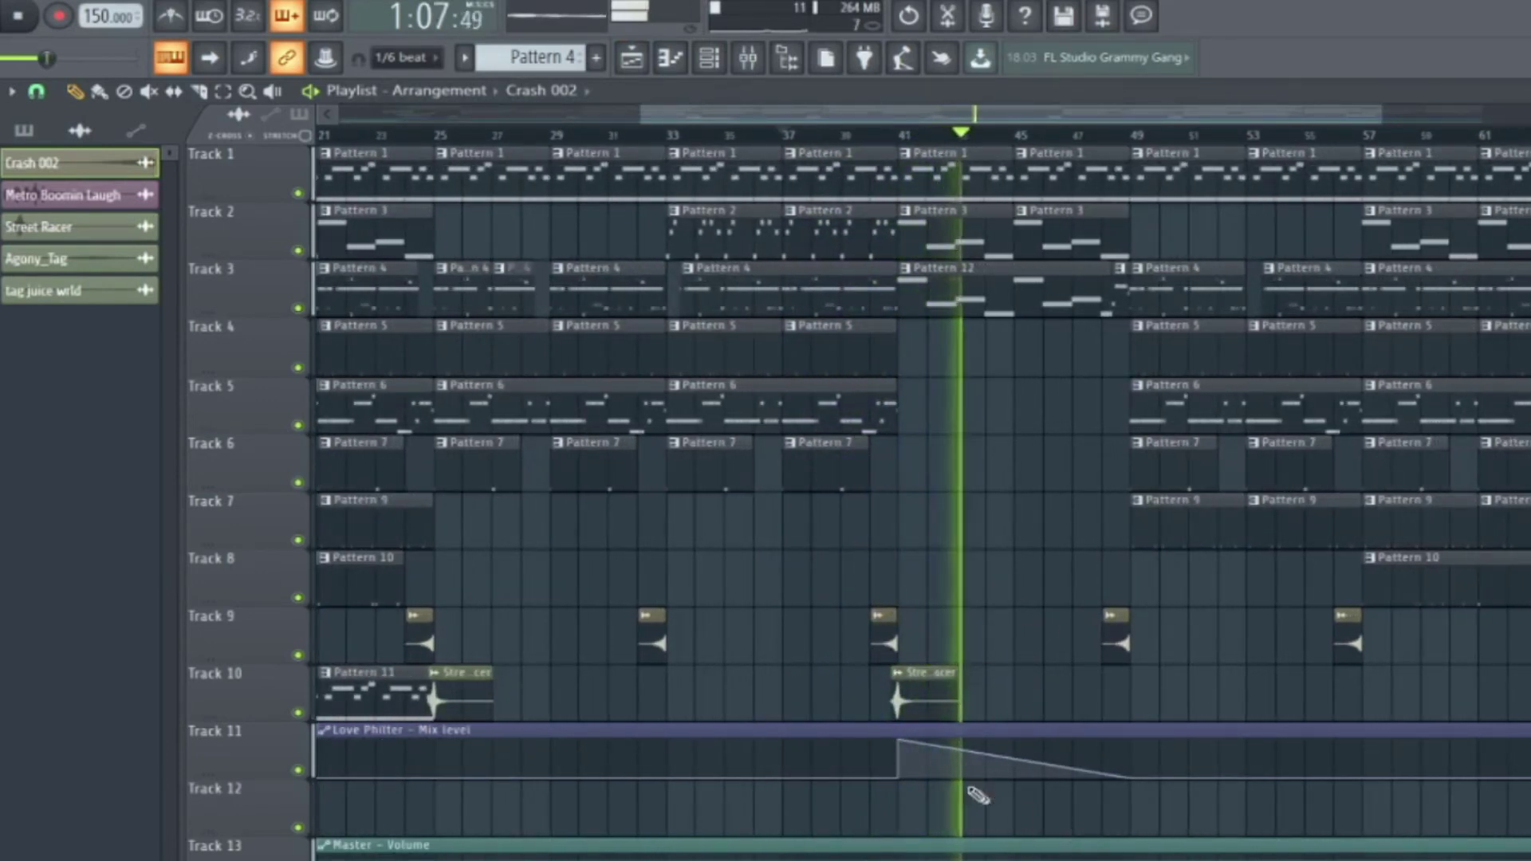
scroll(977, 794, down, 2)
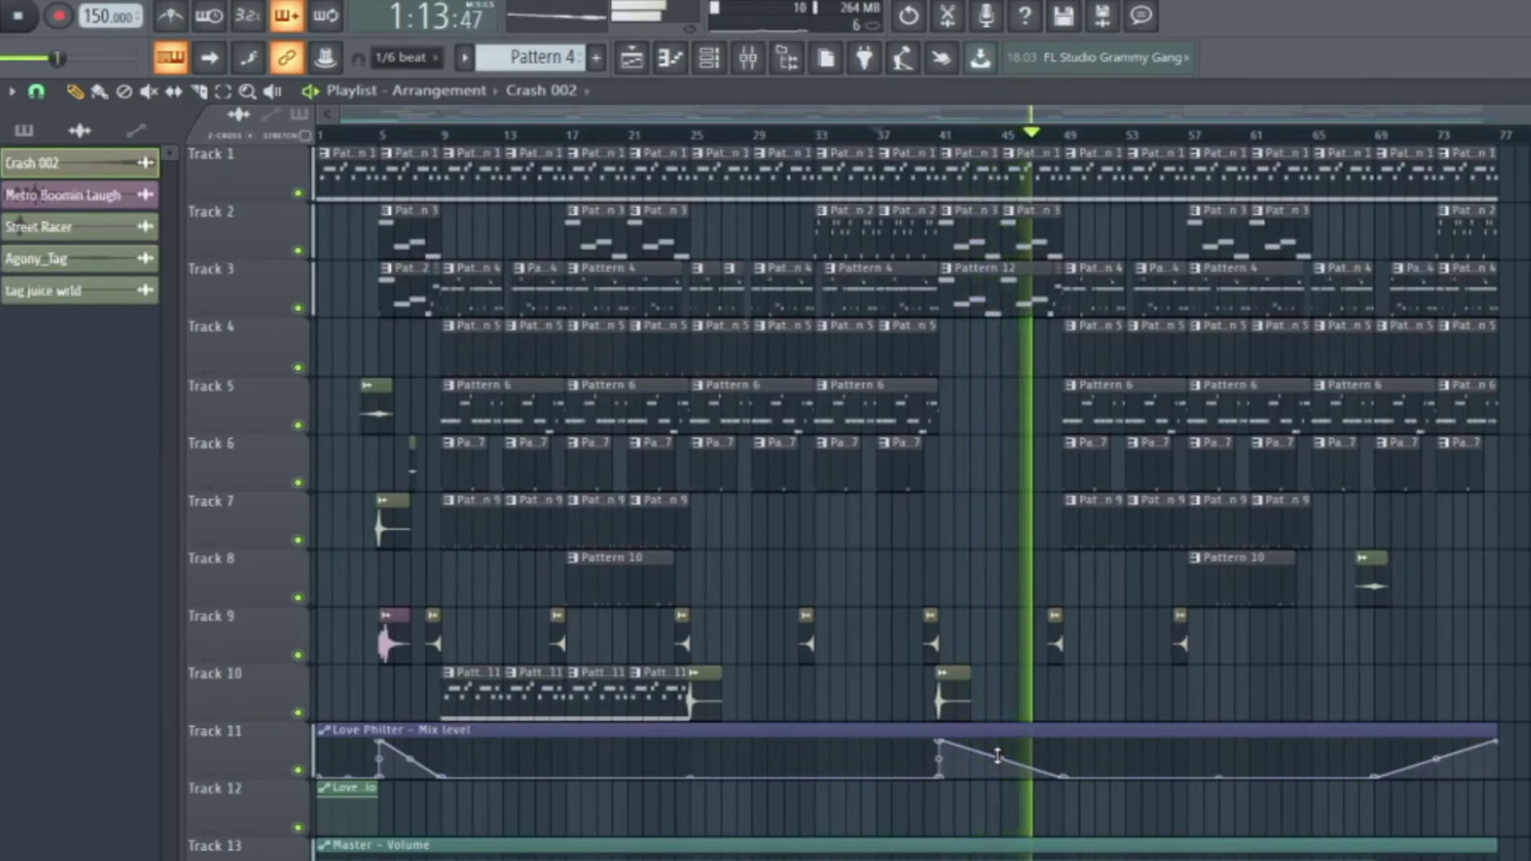
key(space)
click(747, 57)
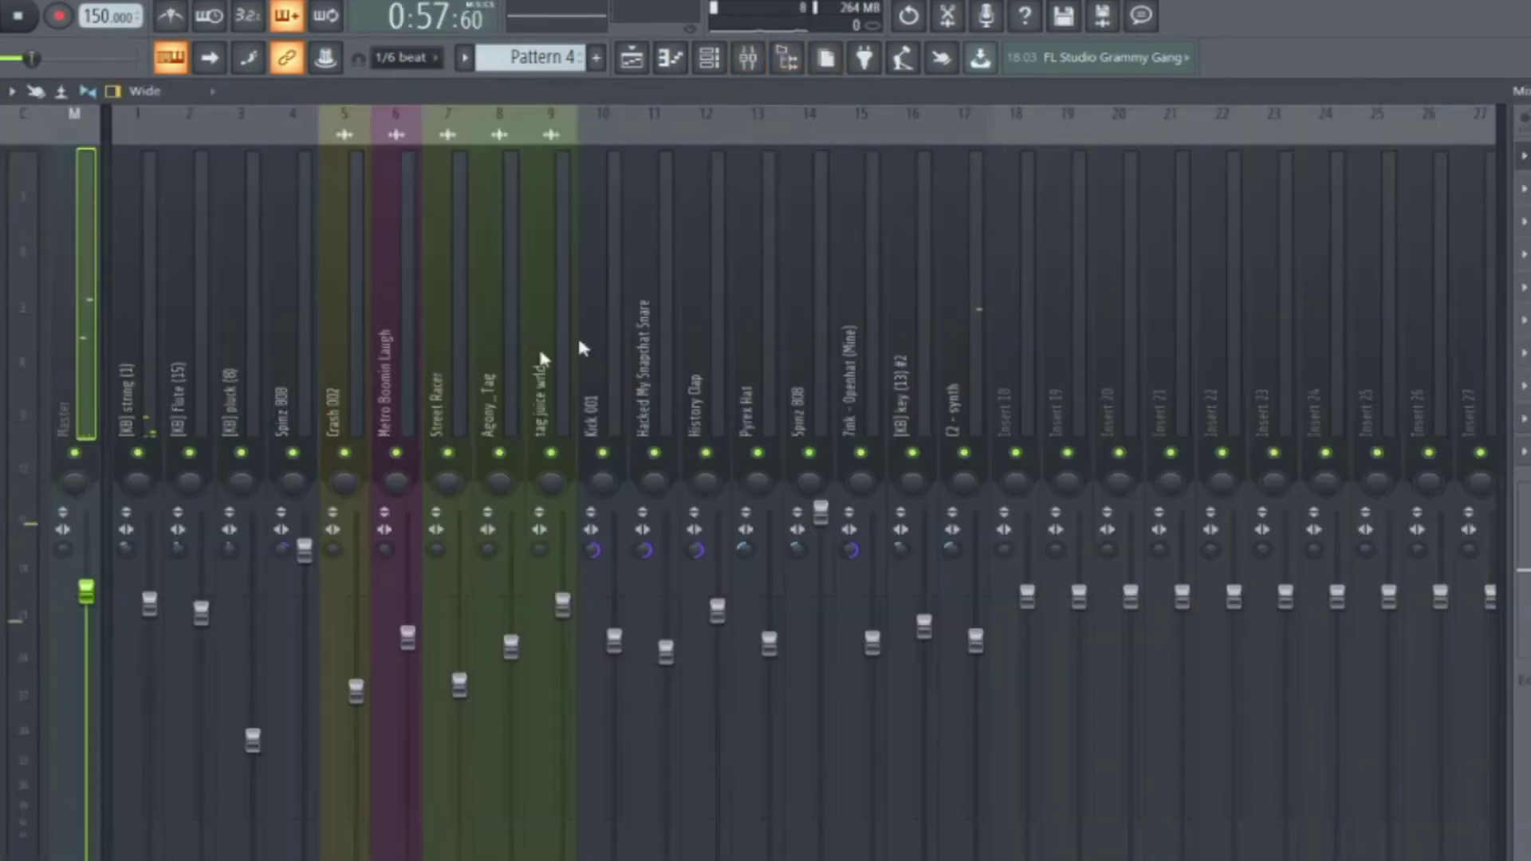
Open Fruity Love Philter on the Master track, examine its settings, and close it.
click(560, 358)
click(84, 383)
click(1526, 156)
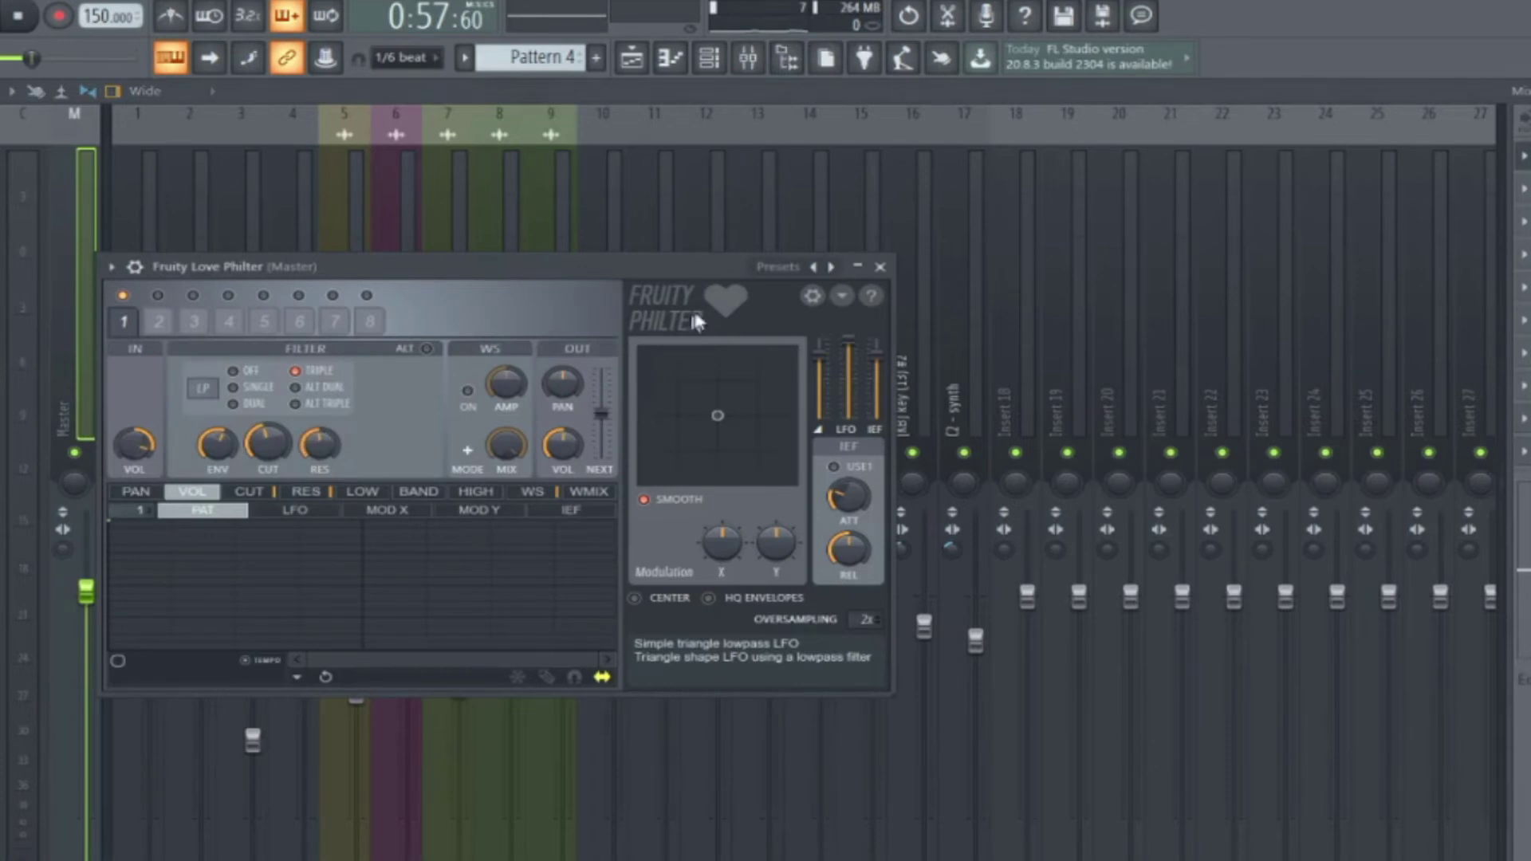
click(830, 266)
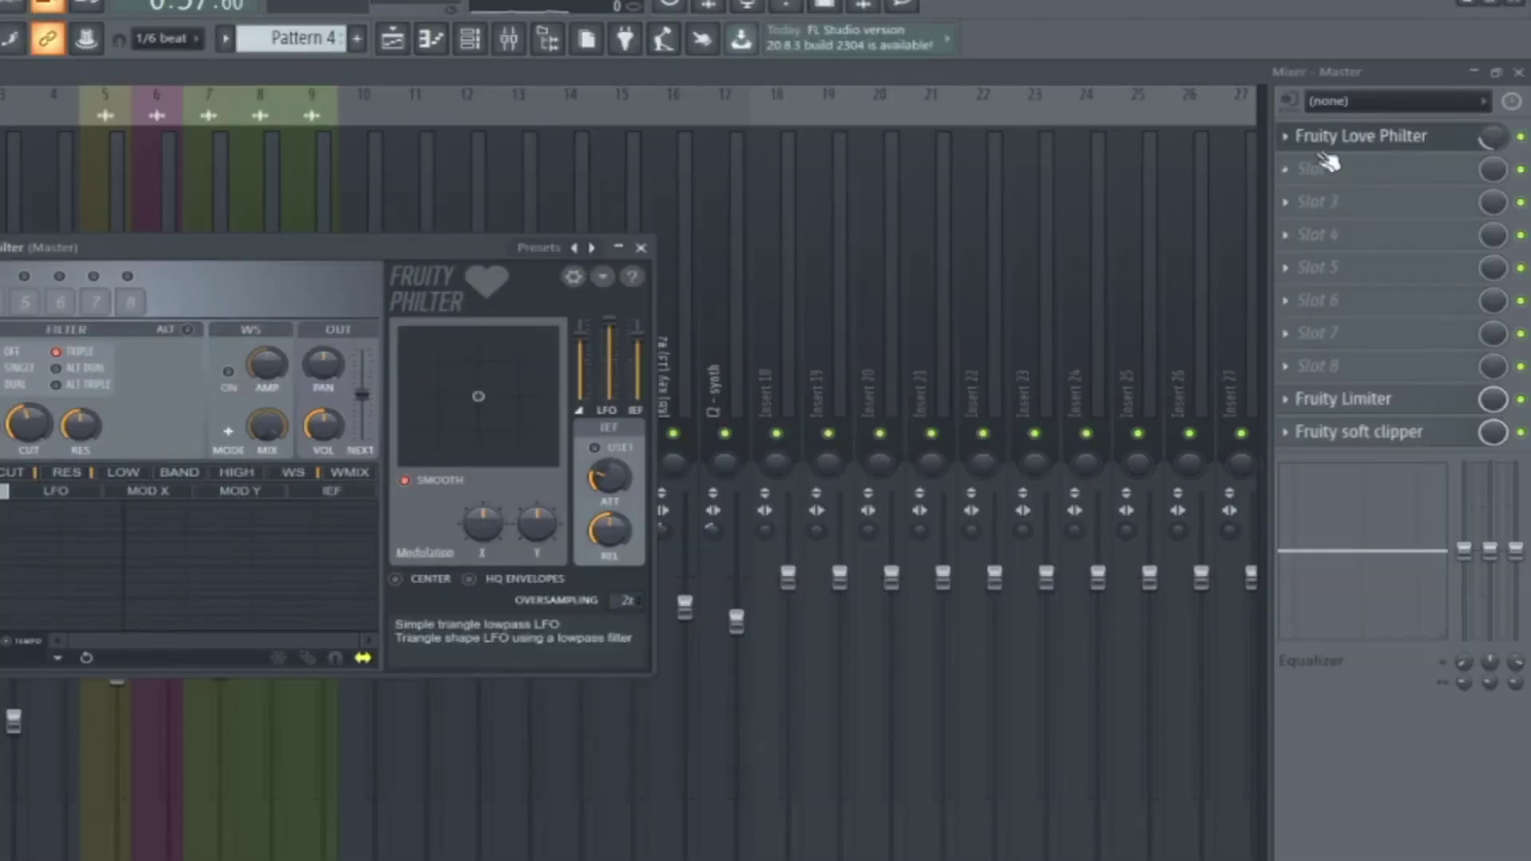
click(1366, 142)
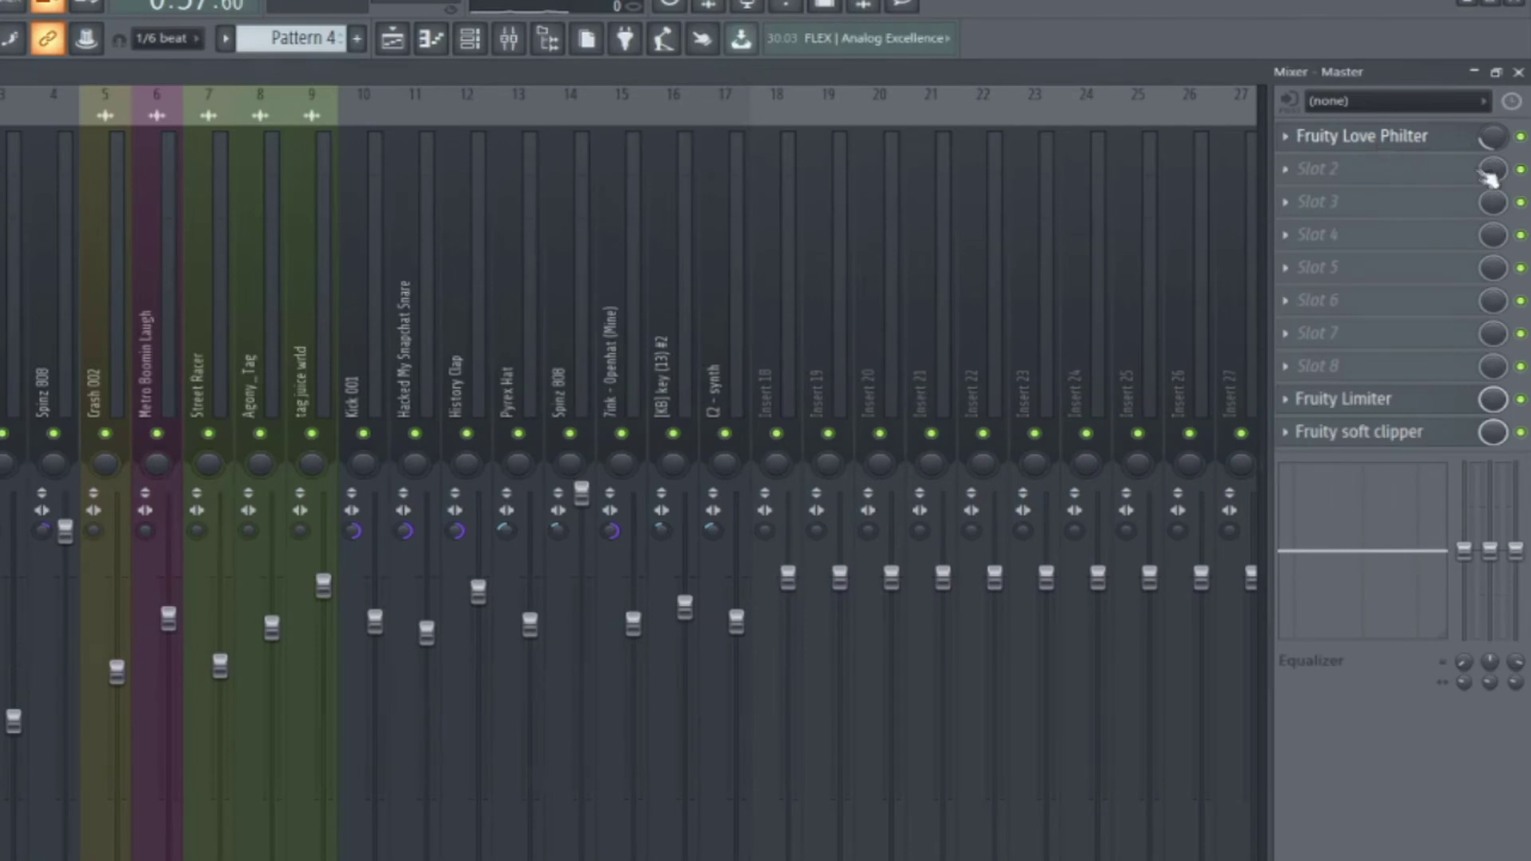
Create an automation clip for the mute/solo switch of the Master track's Fruity Love Philter.
right_click(1521, 137)
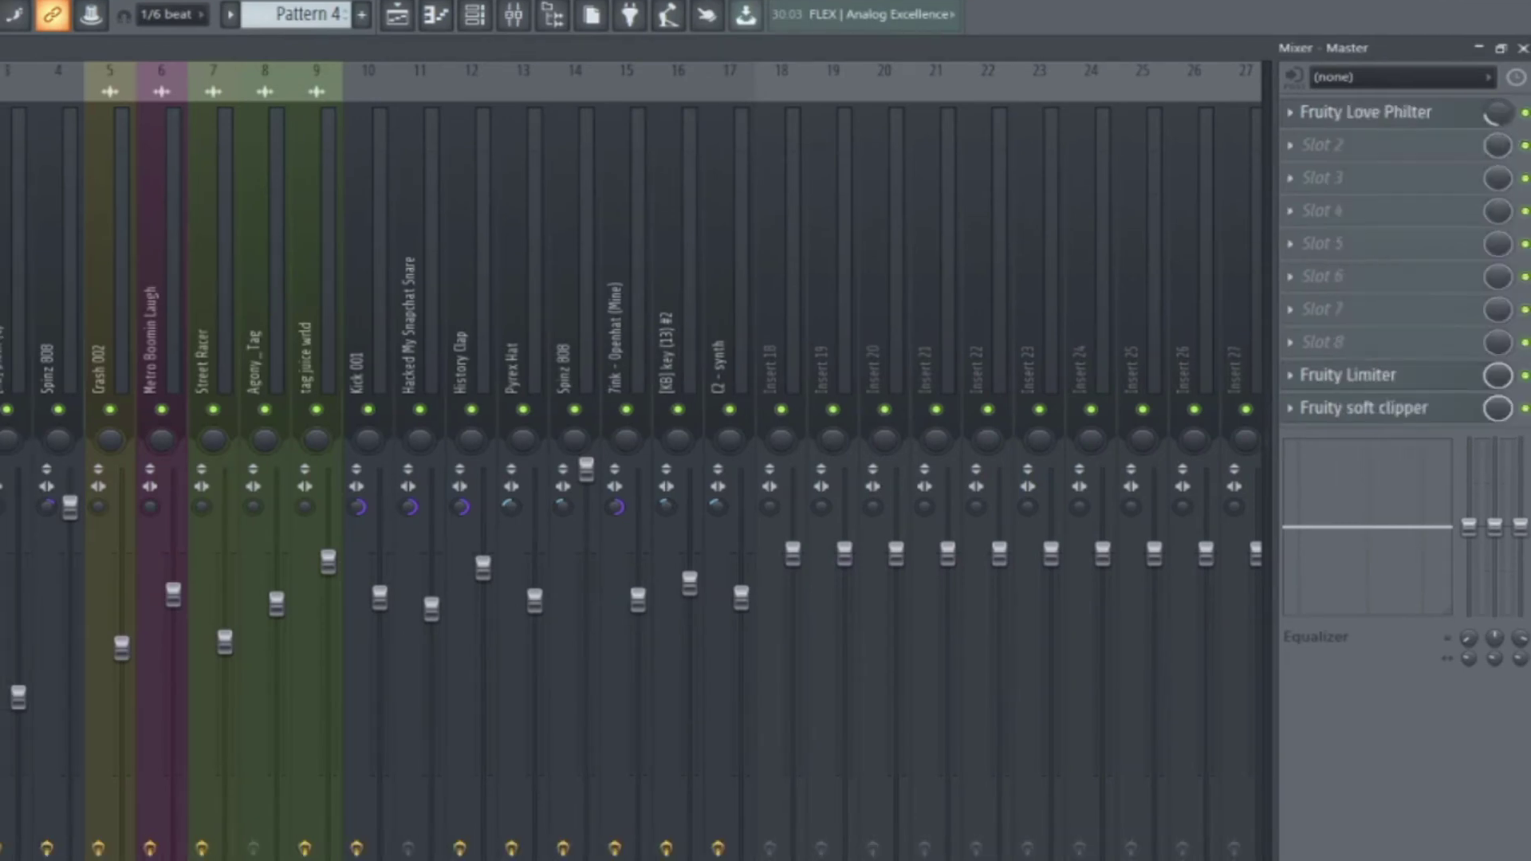
right_click(1516, 130)
click(1475, 96)
right_click(1496, 110)
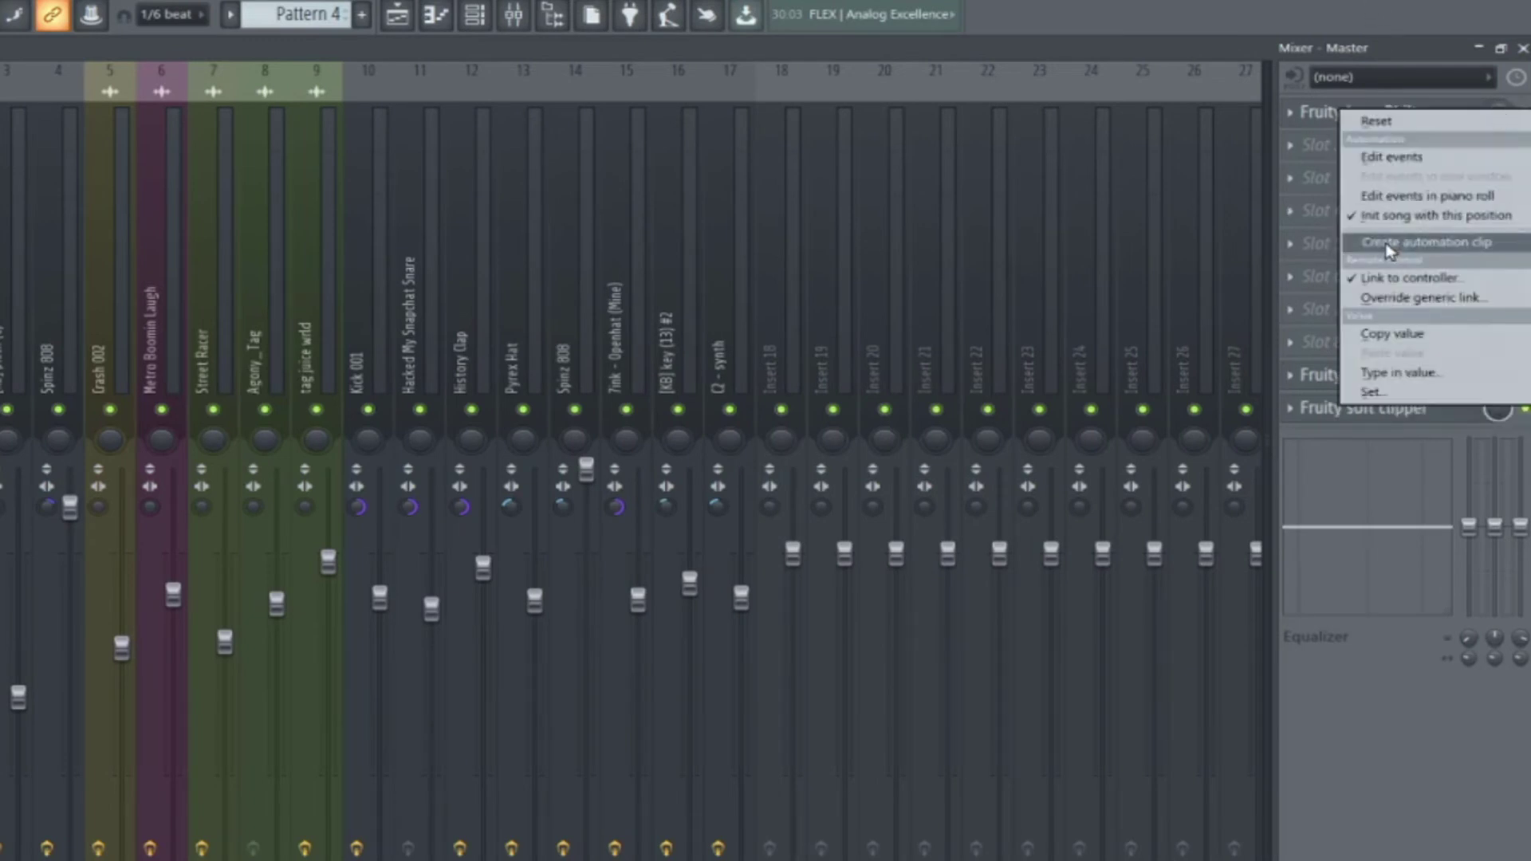
click(1408, 242)
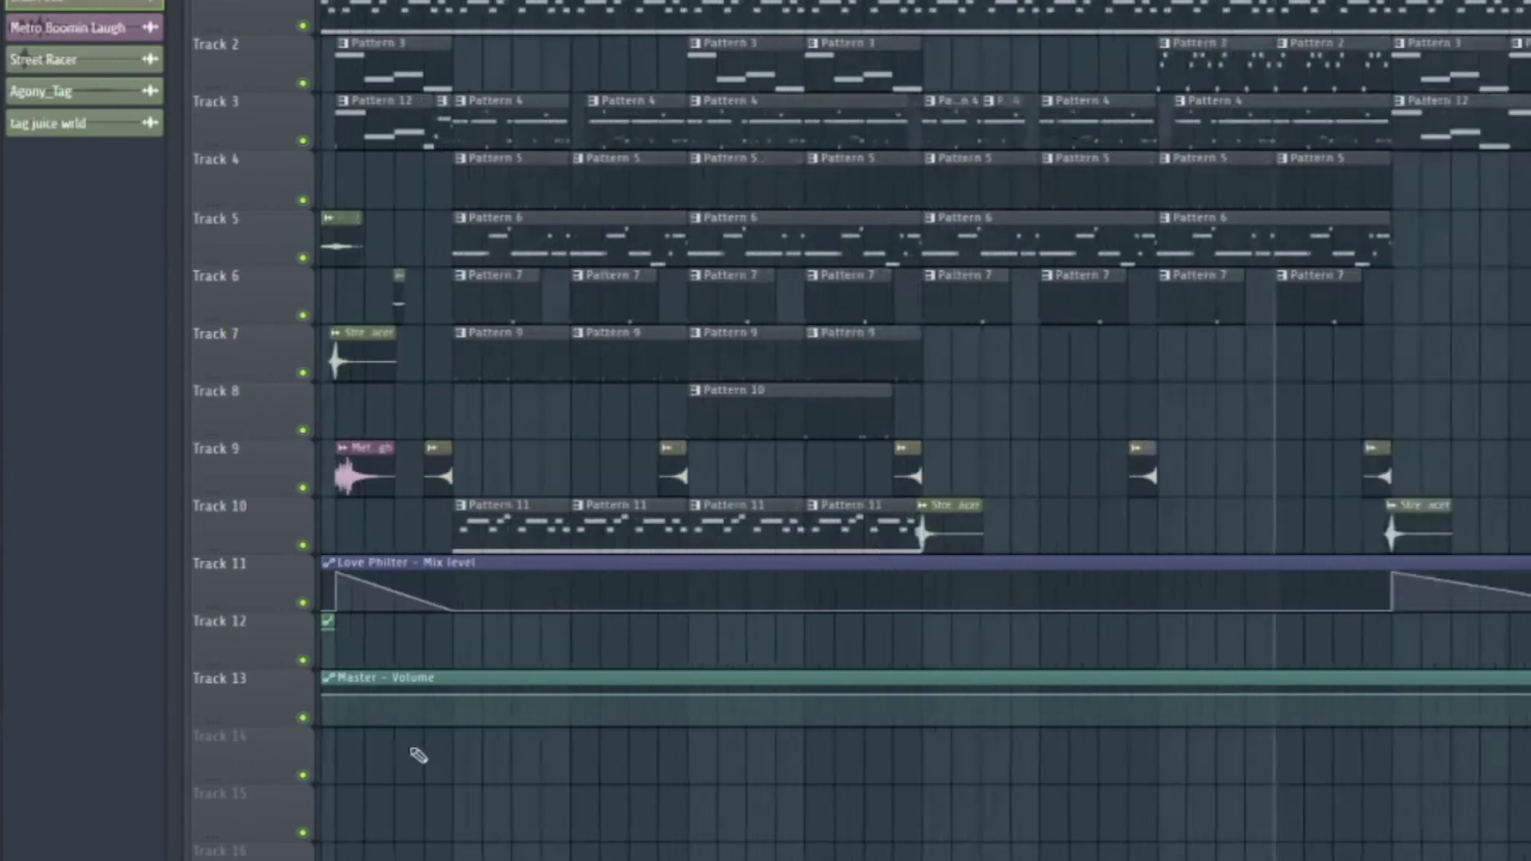
scroll(436, 590, down, 2)
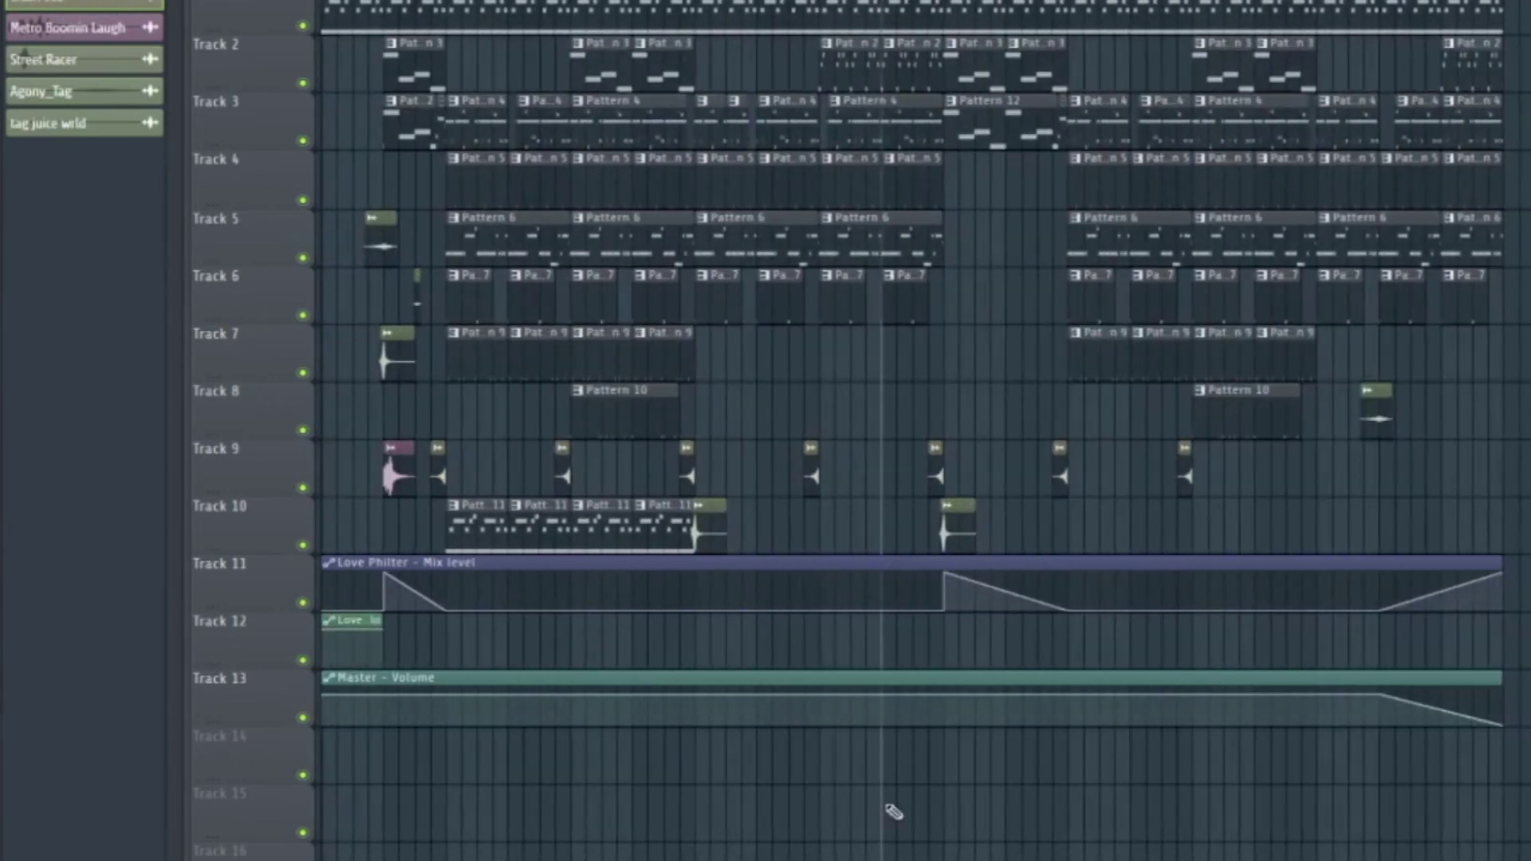
Extend the Love Philter mute/solo automation clip on Track 12 to bar 25, and delete the clip from the playlist.
drag(383, 632, 707, 622)
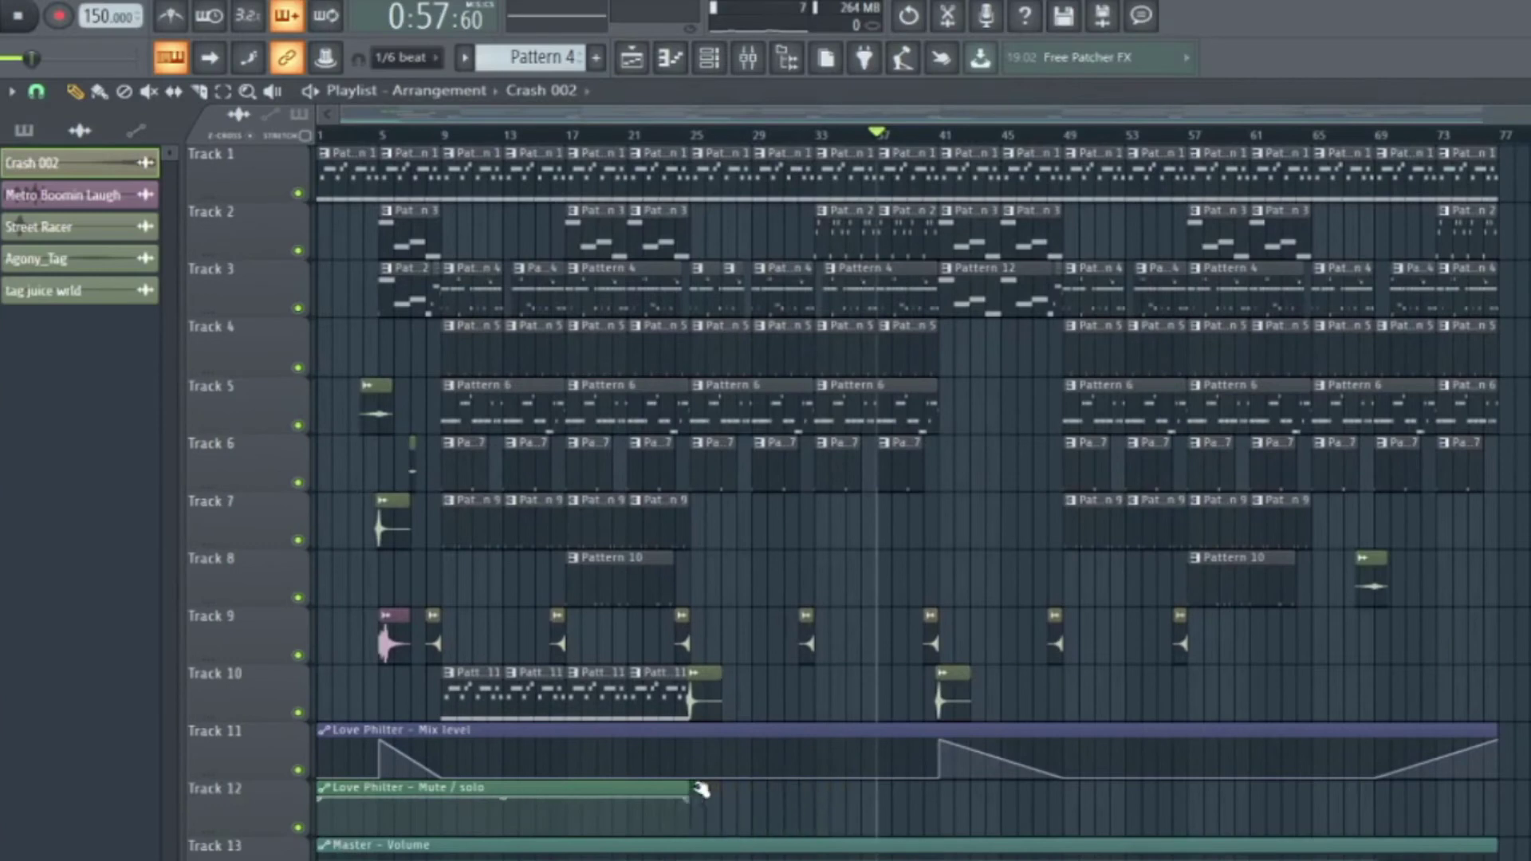
drag(700, 789, 735, 789)
right_click(494, 792)
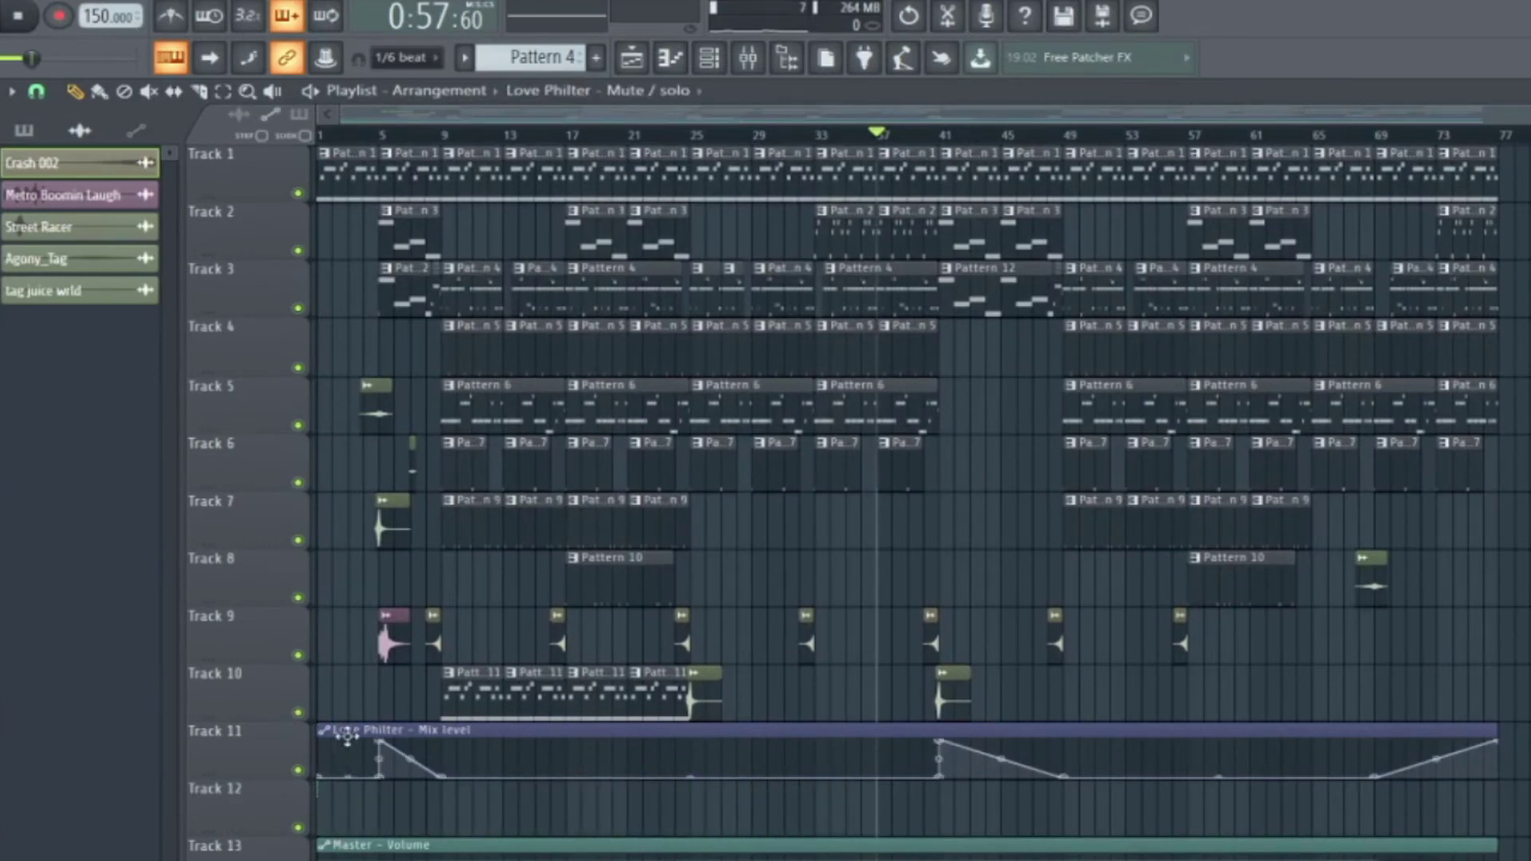
Try adding a peak at bar 21 with a short fall back to zero in the Love Philter mix level automation on Track 11.
click(391, 733)
scroll(558, 780, up, 3)
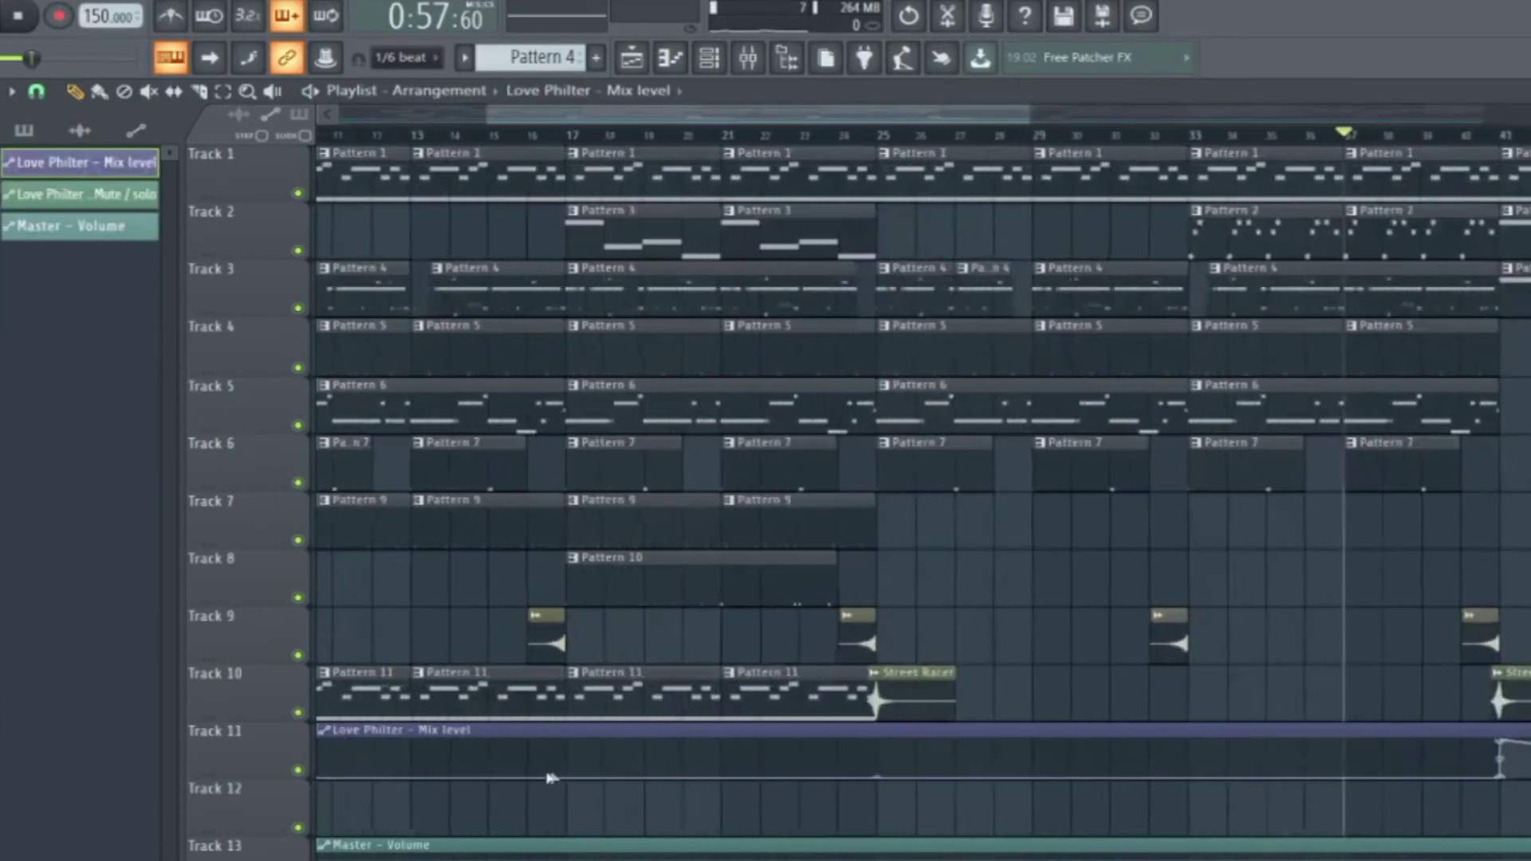
scroll(598, 779, down, 3)
scroll(797, 757, up, 3)
scroll(957, 730, down, 3)
scroll(1140, 784, up, 2)
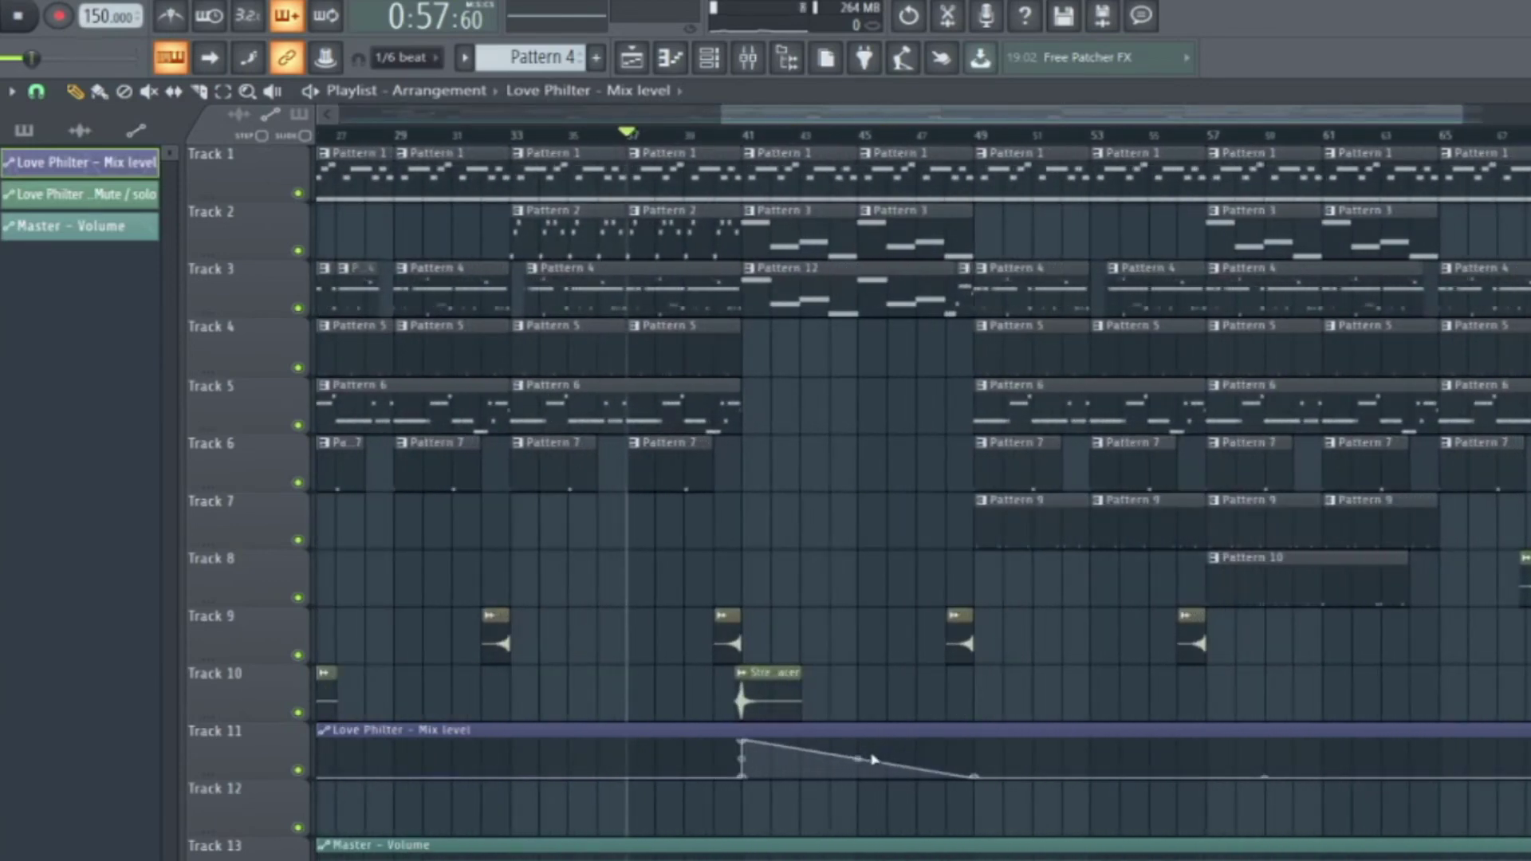
scroll(797, 765, down, 2)
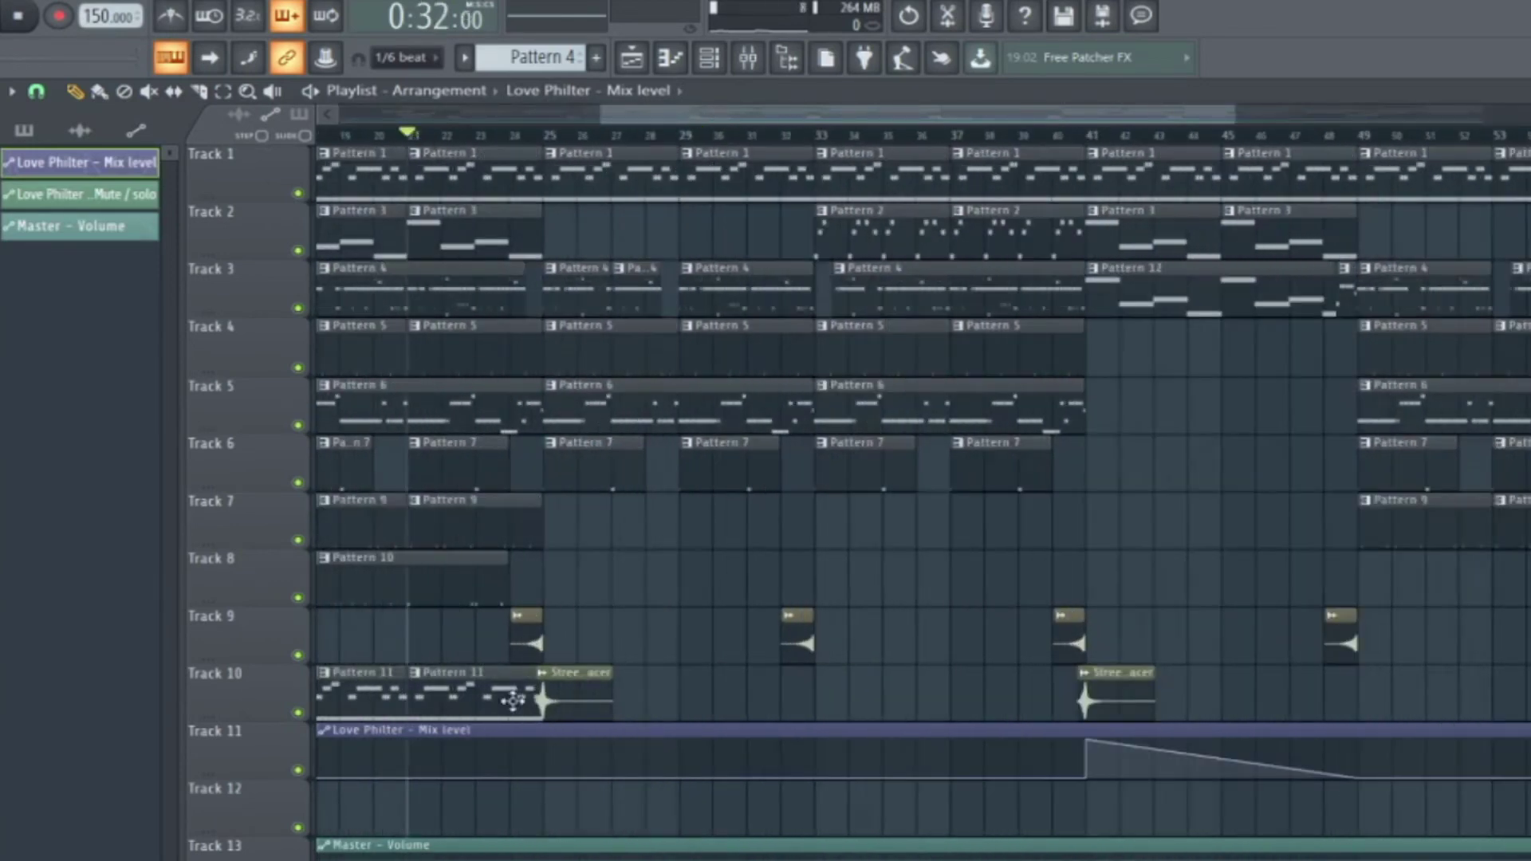
right_click(410, 770)
drag(410, 768, 402, 718)
right_click(477, 761)
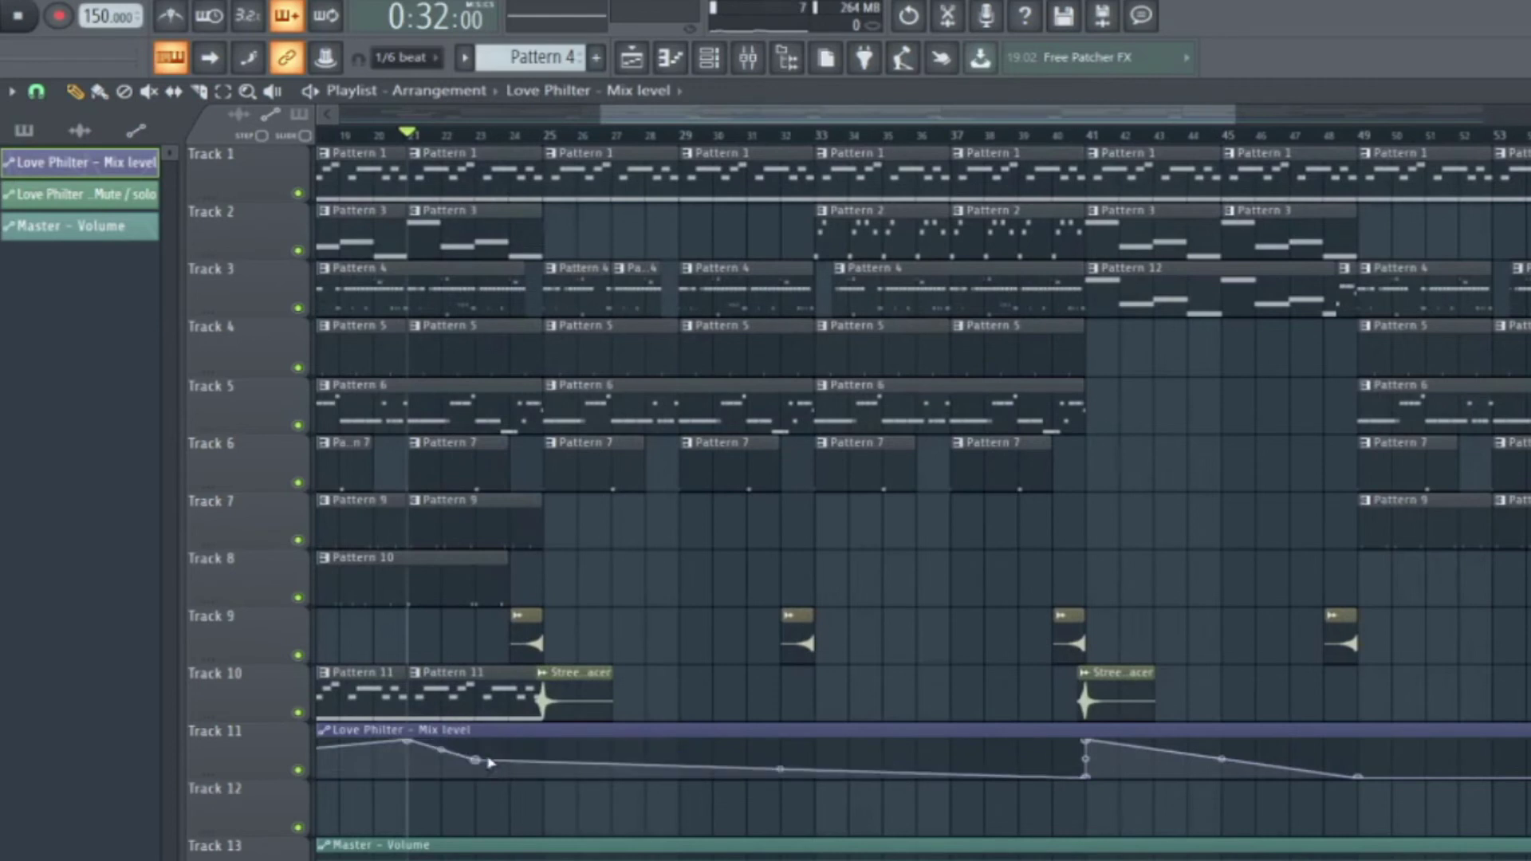
drag(478, 765, 404, 799)
right_click(380, 748)
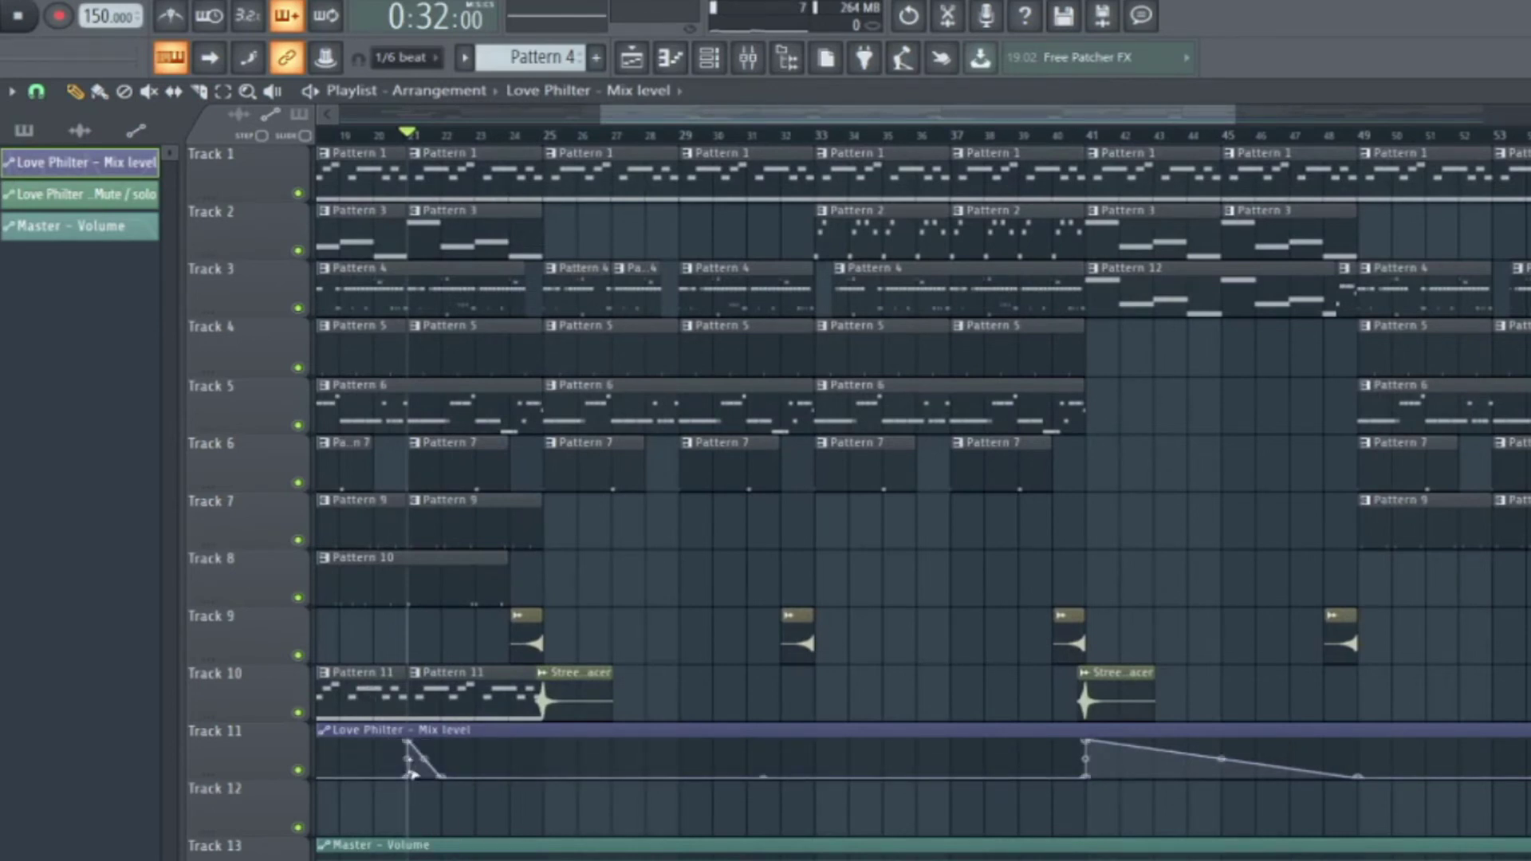
Show the whole arrangement in the playlist and select every clip across its tracks.
key(F9)
click(632, 58)
scroll(837, 538, down, 4)
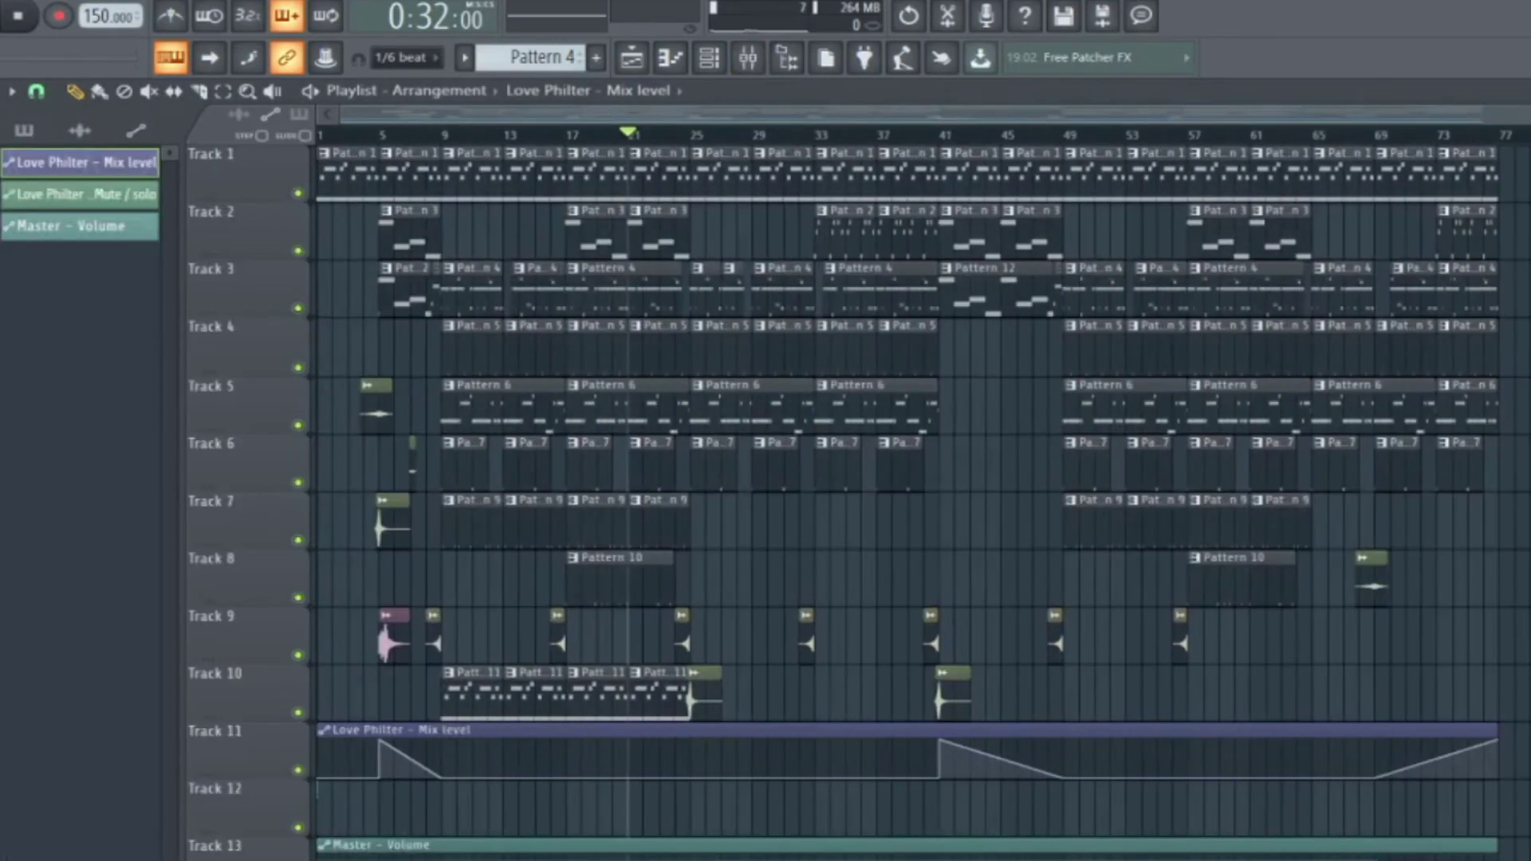
drag(1507, 853, 191, 3)
drag(1498, 852, 77, 38)
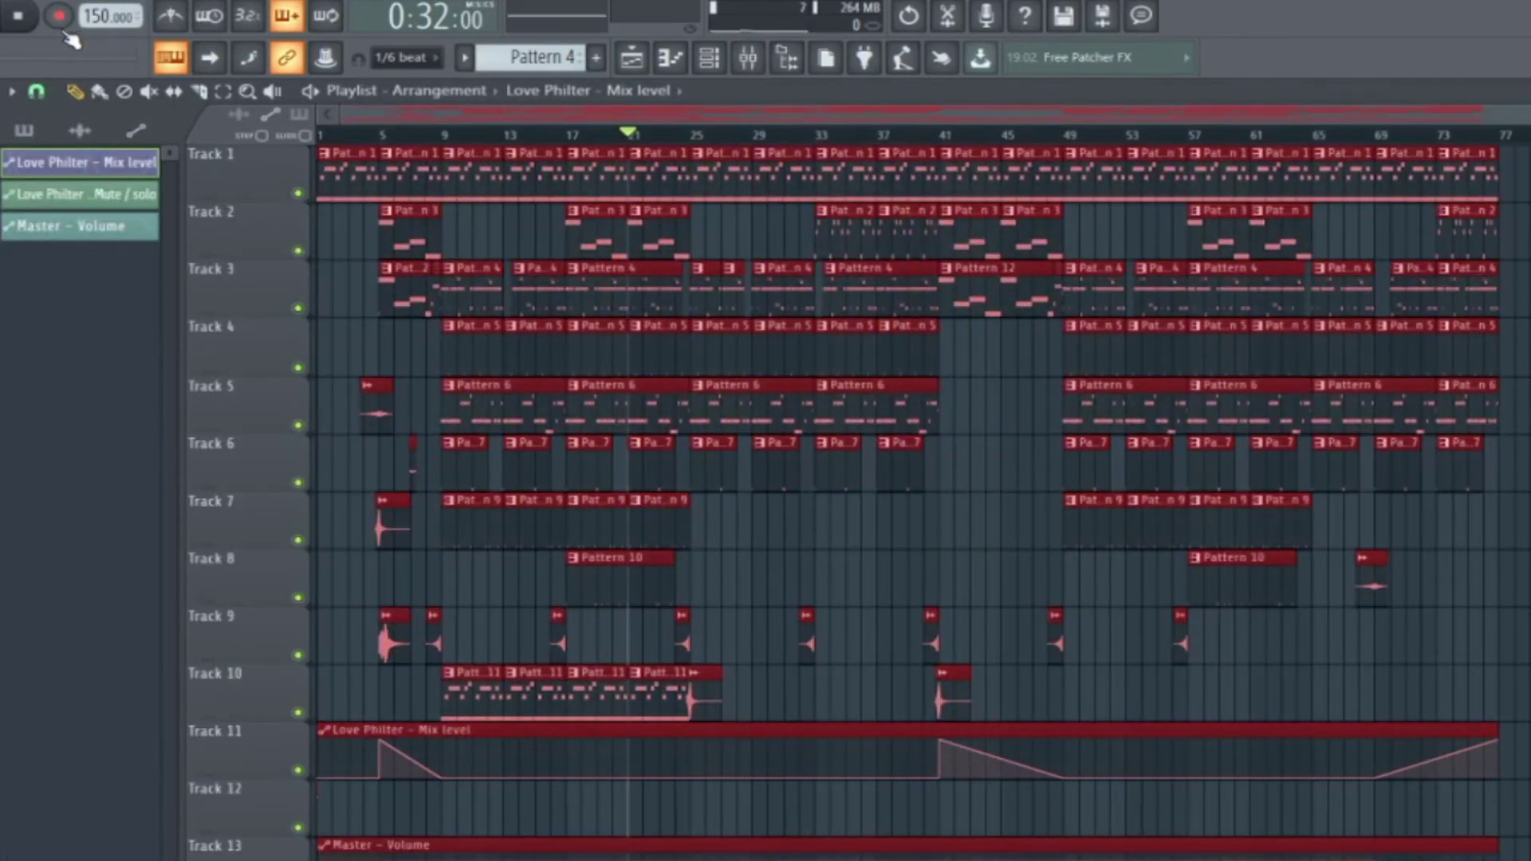
click(855, 571)
right_click(856, 574)
scroll(858, 577, up, 2)
scroll(749, 592, down, 3)
drag(1515, 850, 155, 199)
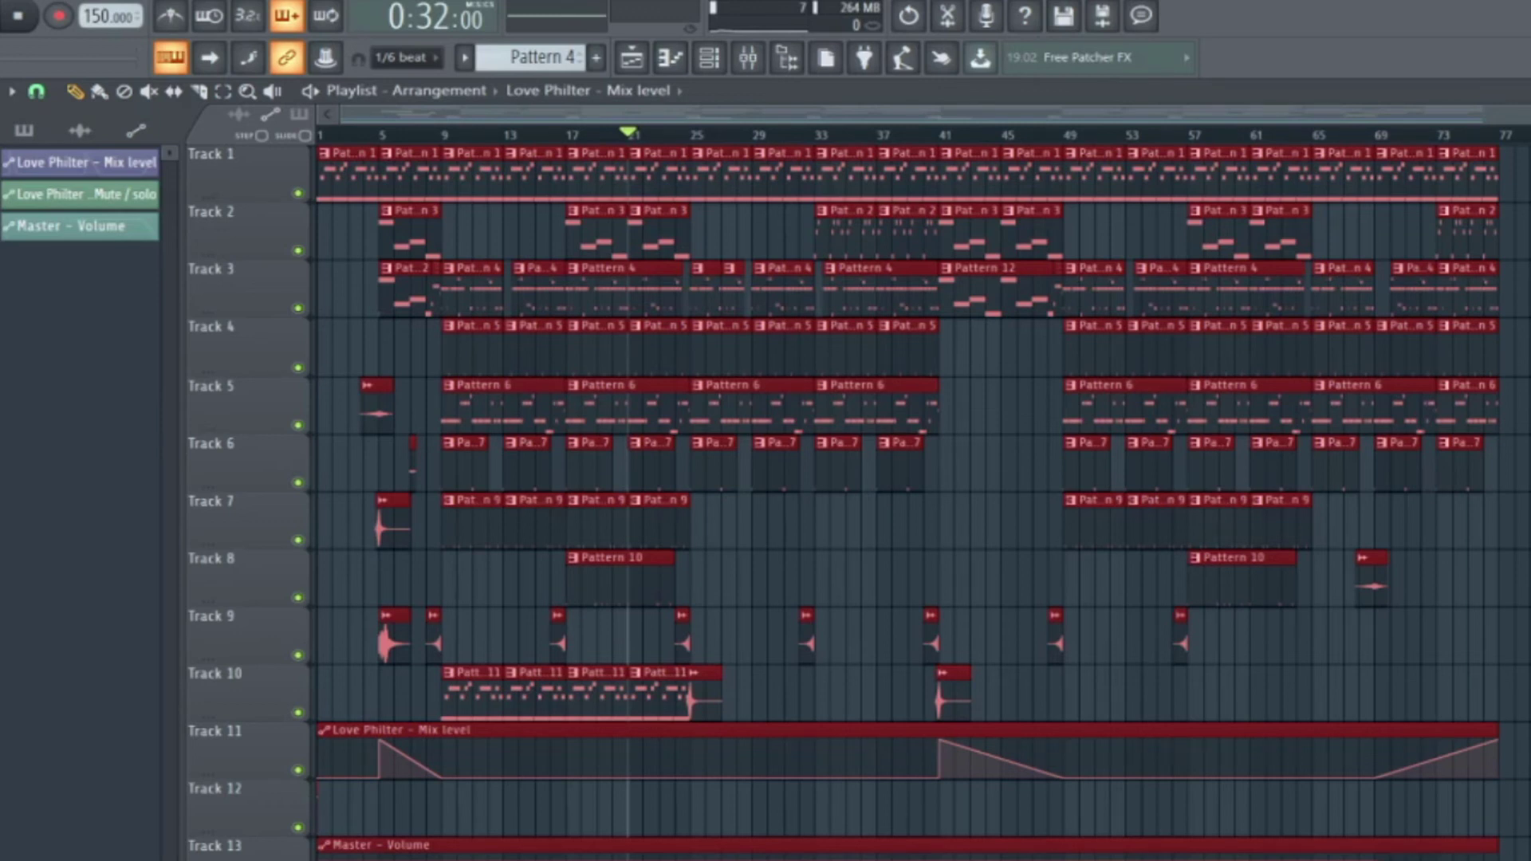
Clear the playlist selection and reselect all clips of the arrangement.
click(632, 58)
scroll(704, 369, up, 5)
click(636, 64)
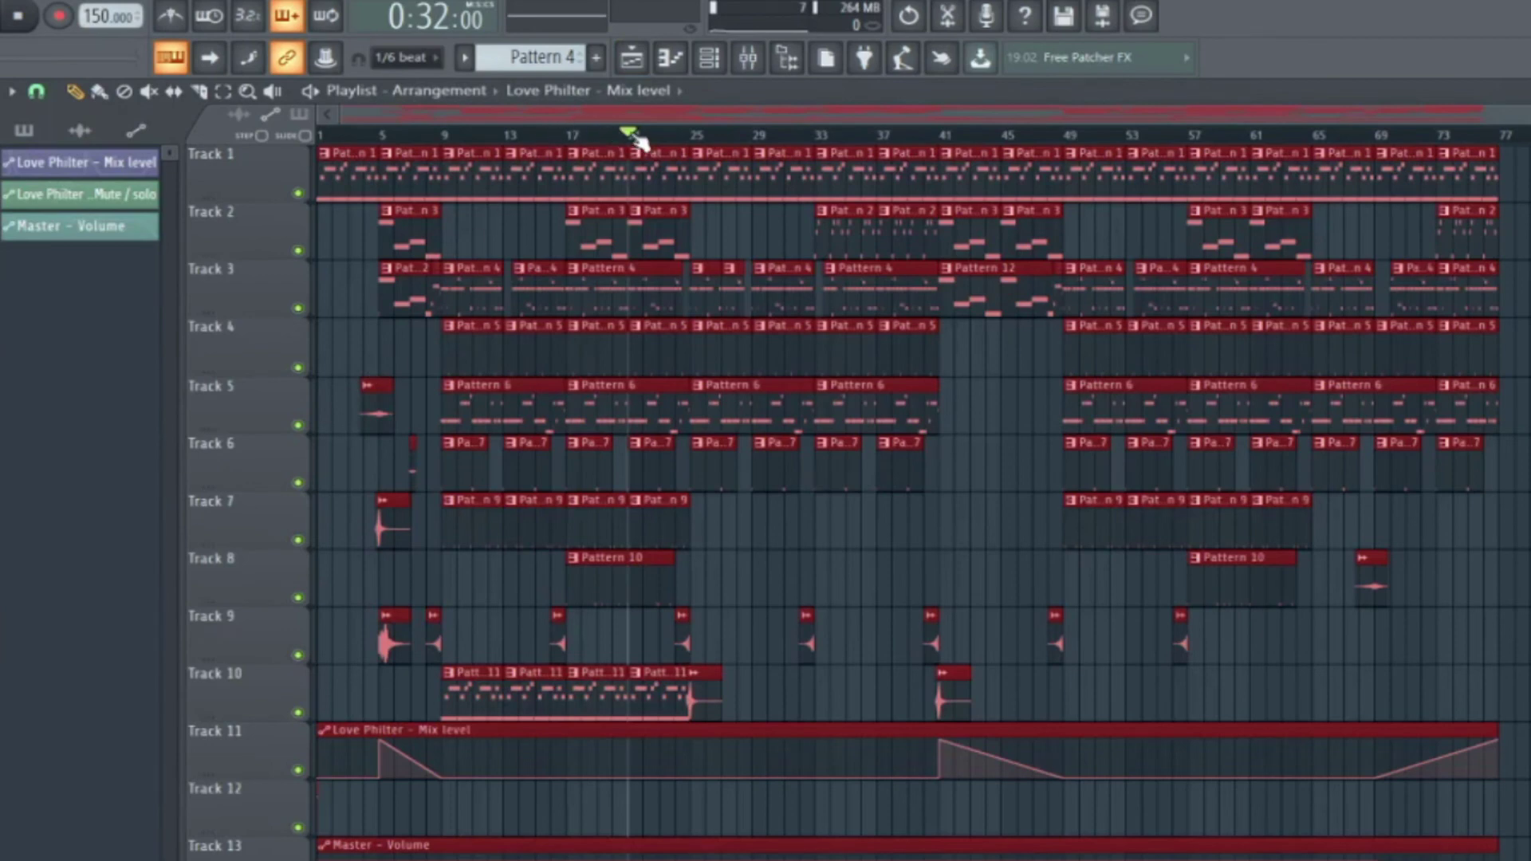
drag(636, 136, 319, 136)
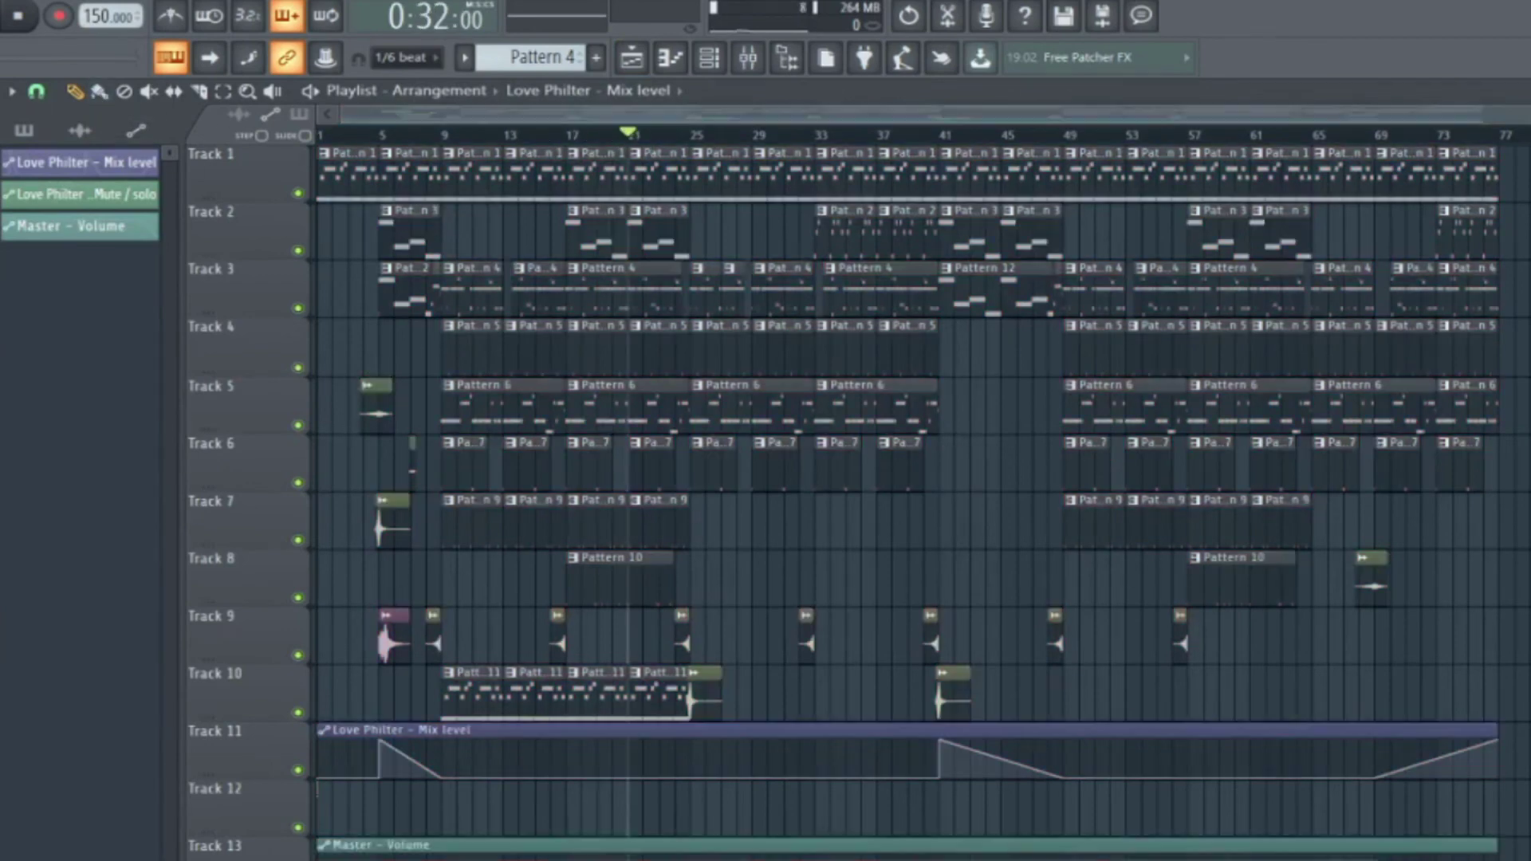
drag(1348, 812, 1125, 627)
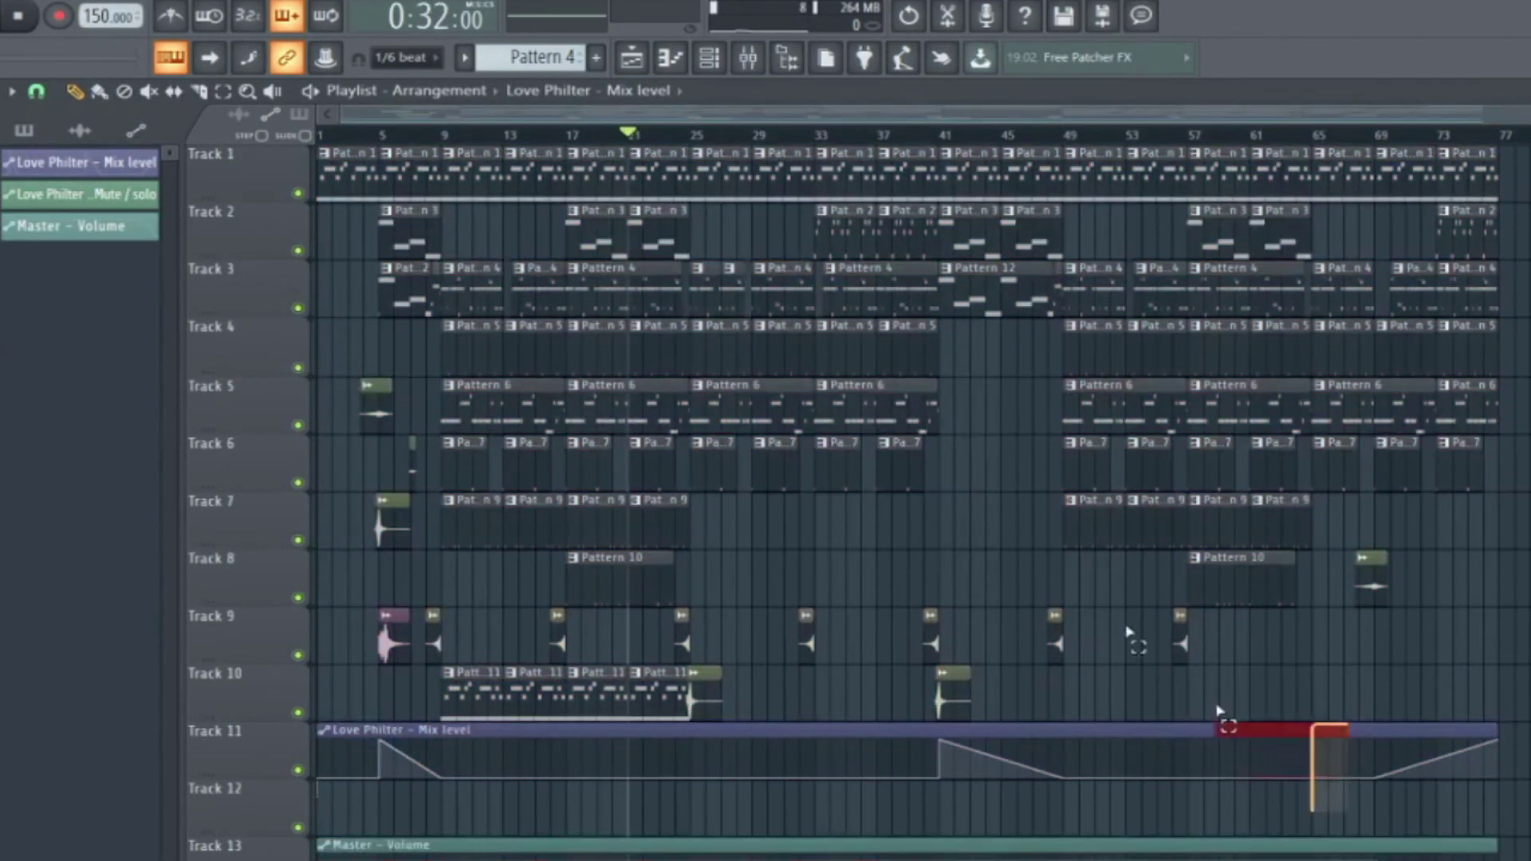
key(ctrl+a)
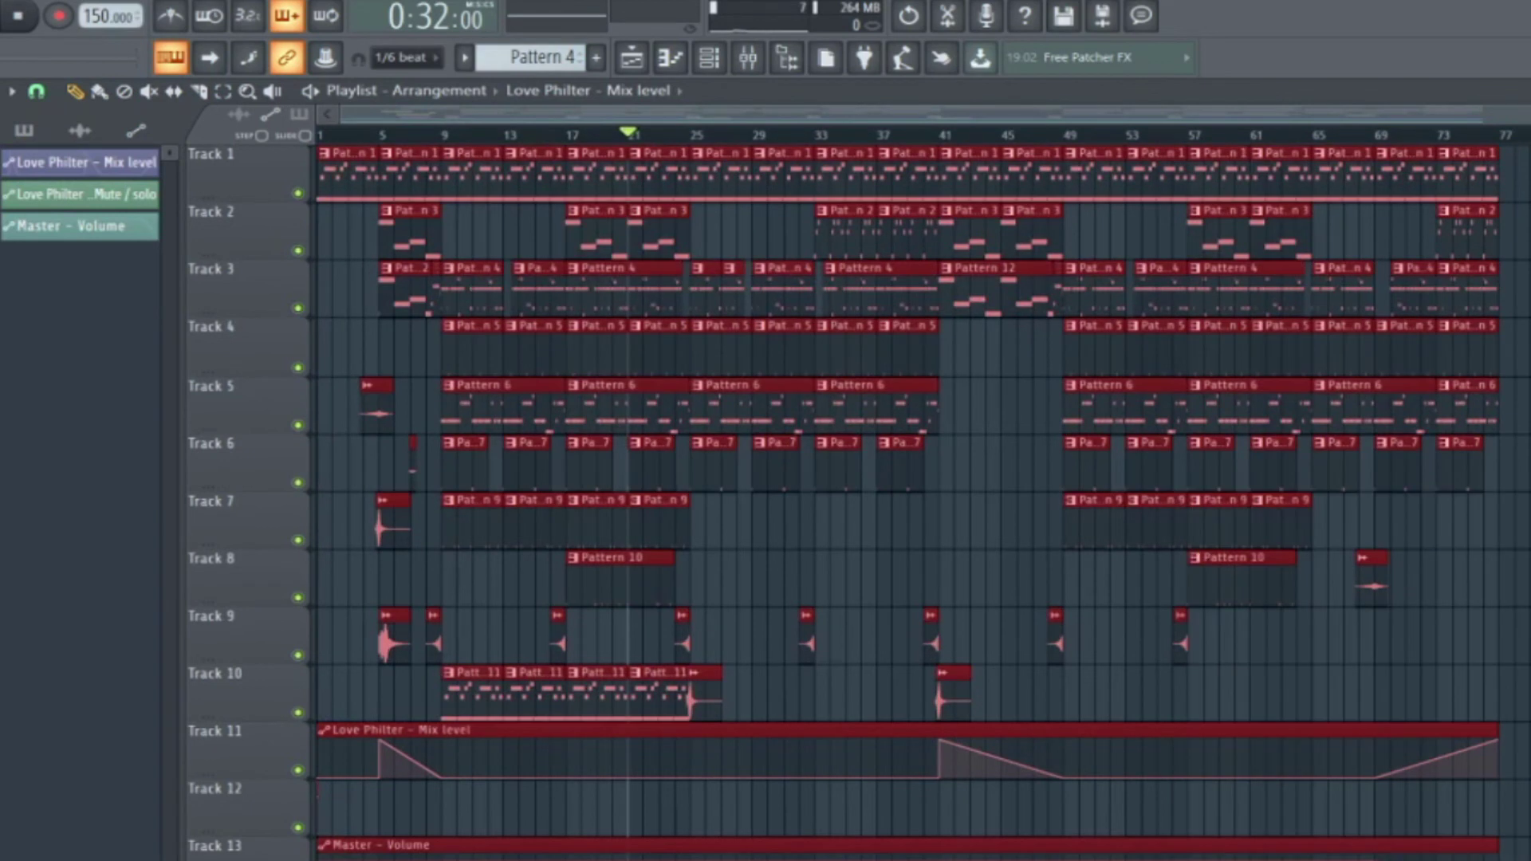